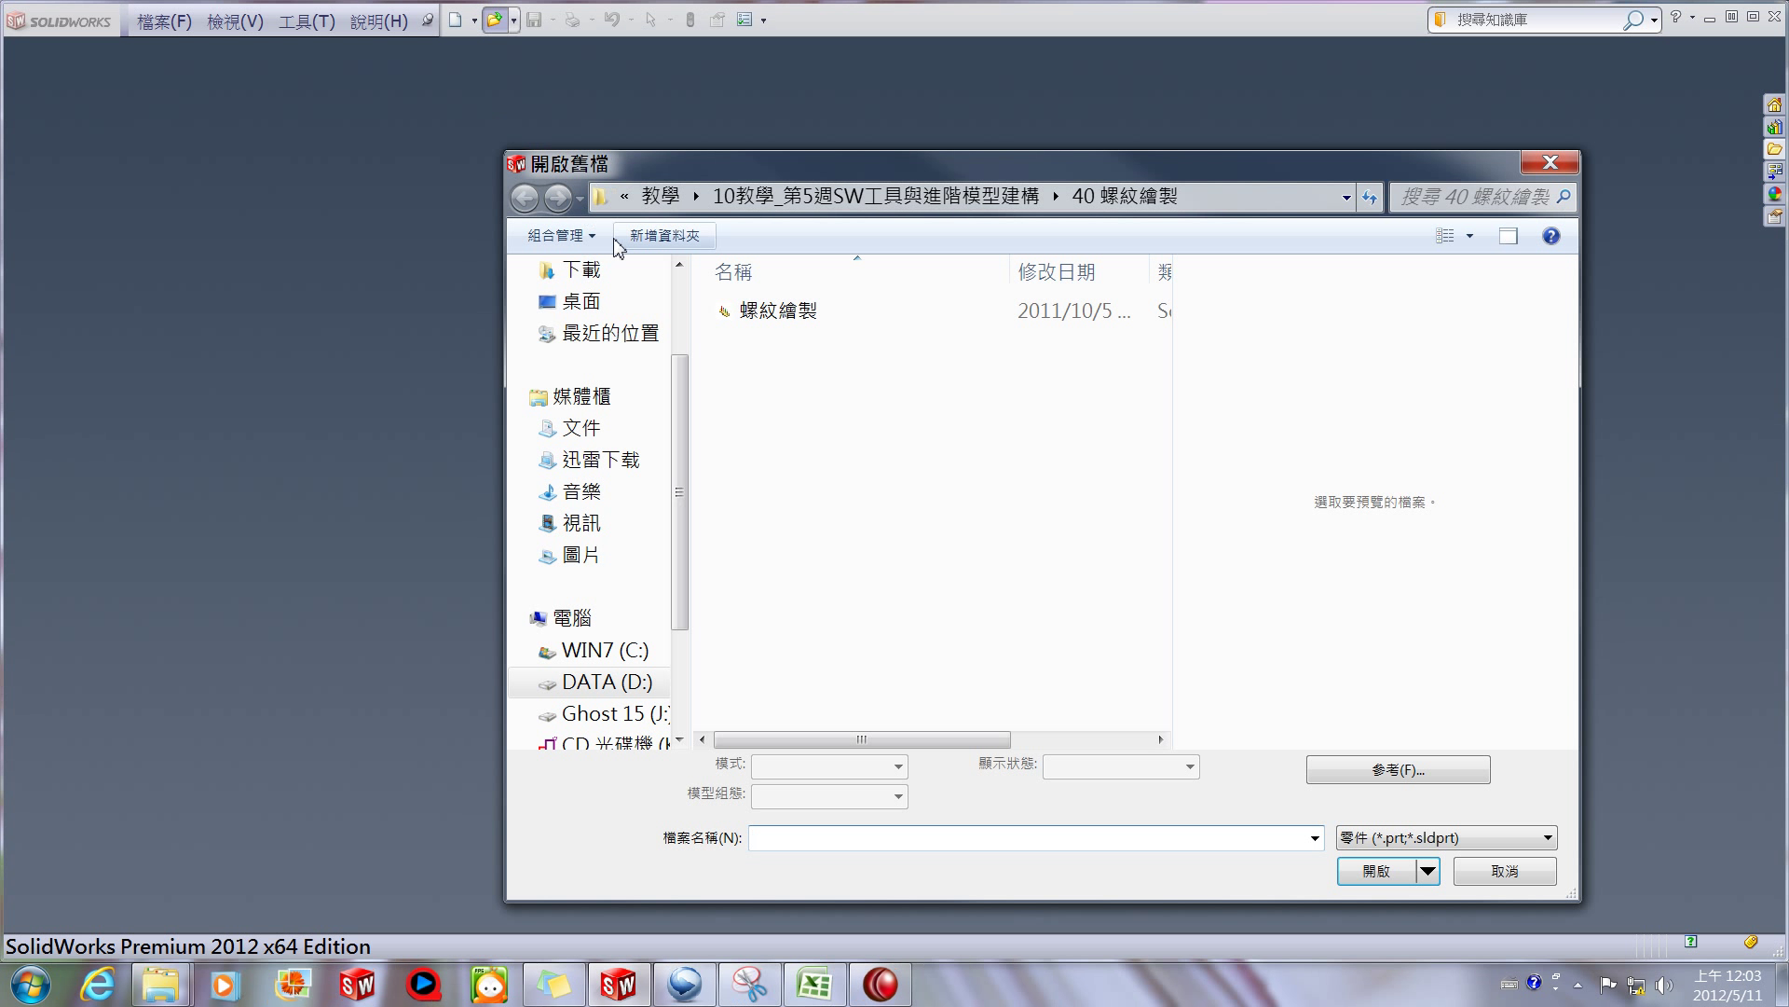
Open the part file 螺紋繪製 and dismiss the educational-version warning.
{"action": "left_click", "coordinate": [757, 315]}
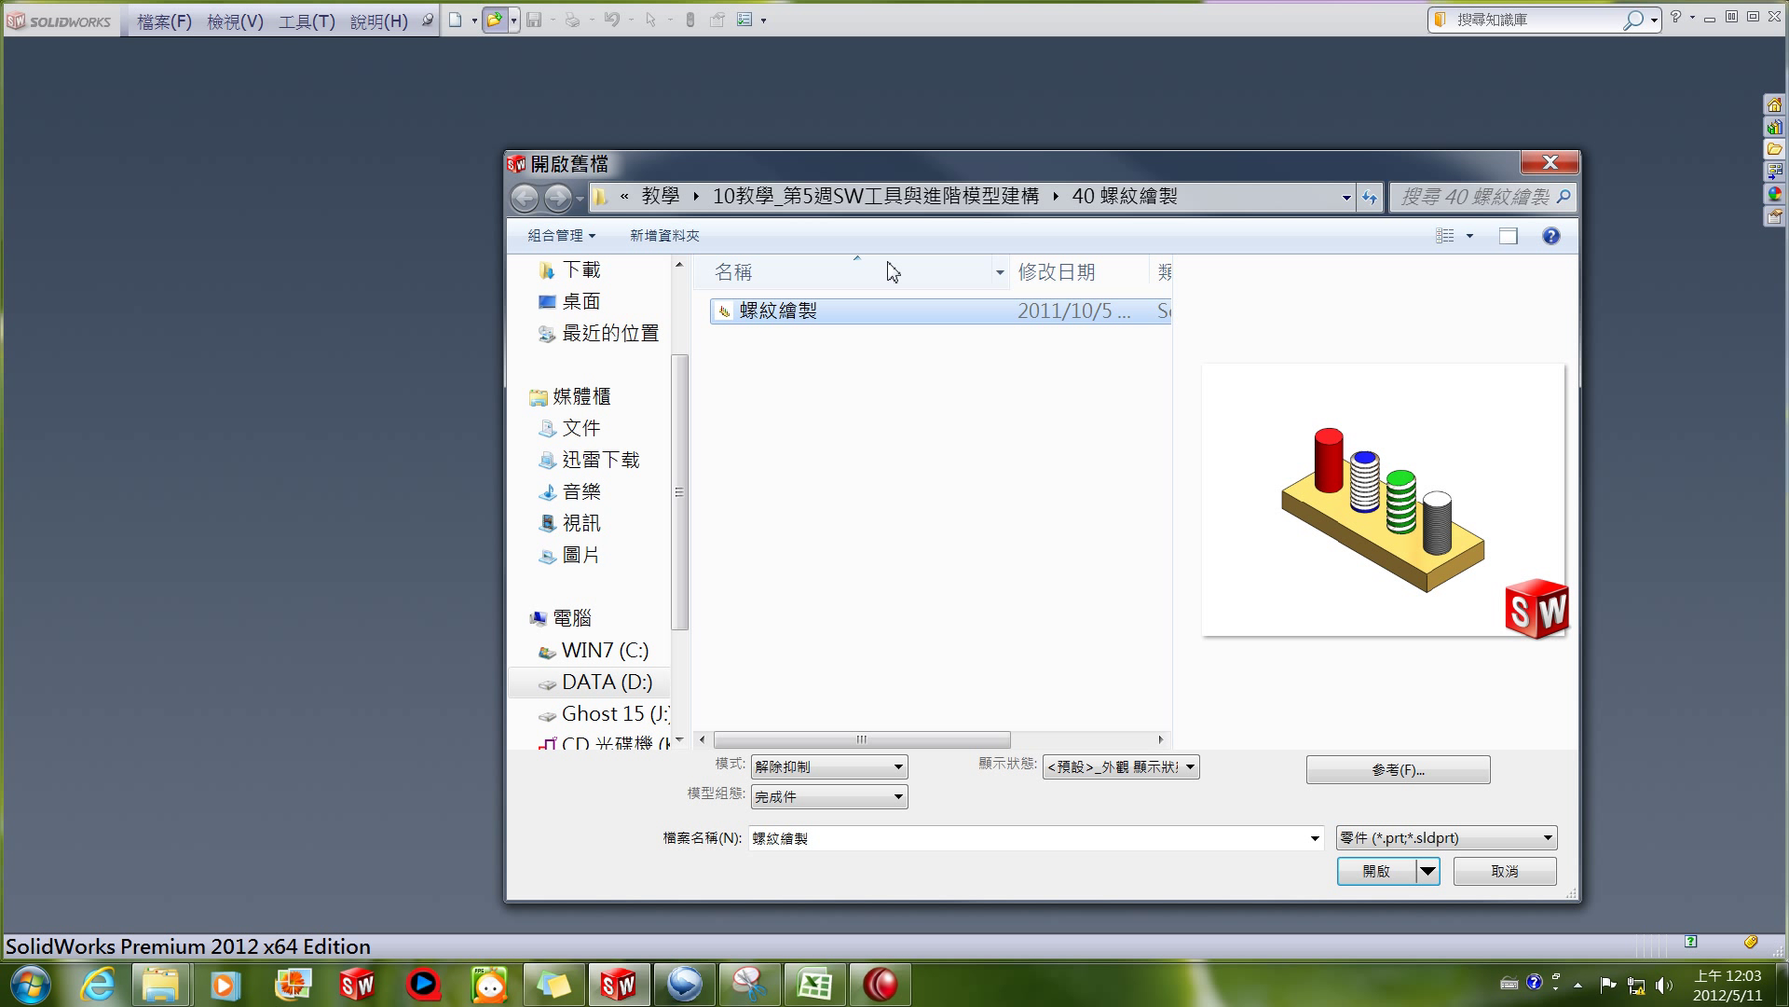
{"action": "left_click", "coordinate": [1347, 867]}
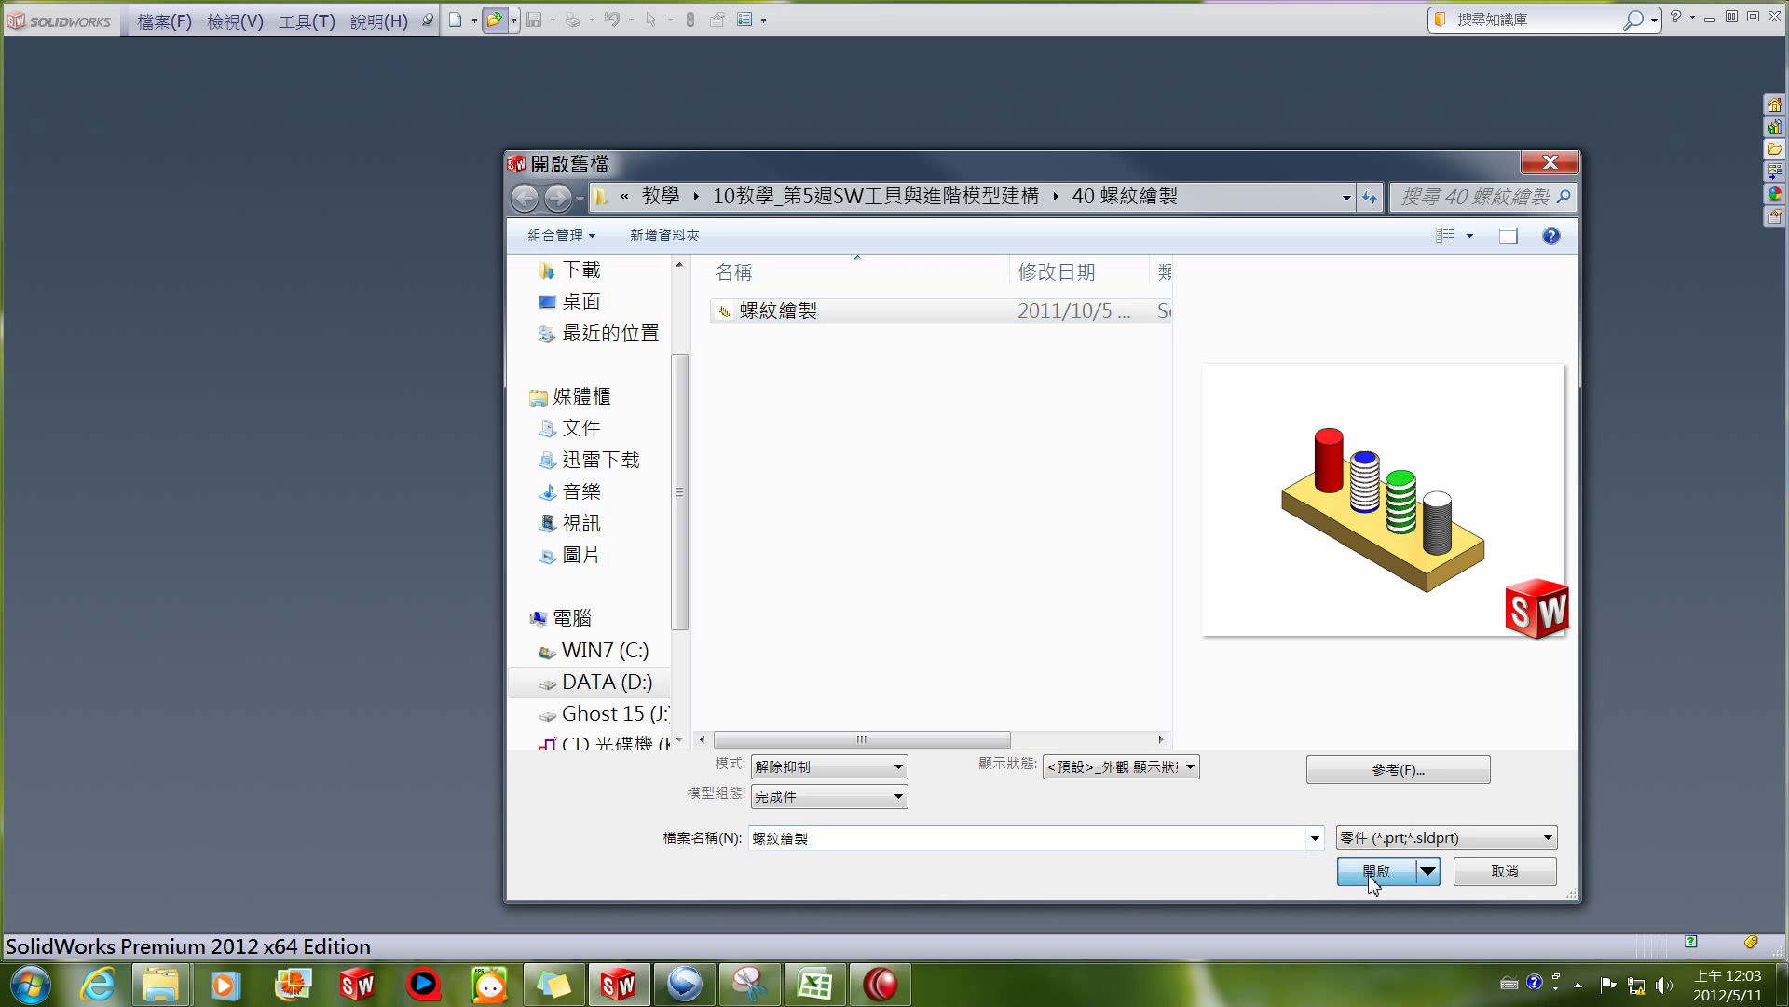
{"action": "left_click", "coordinate": [1051, 509]}
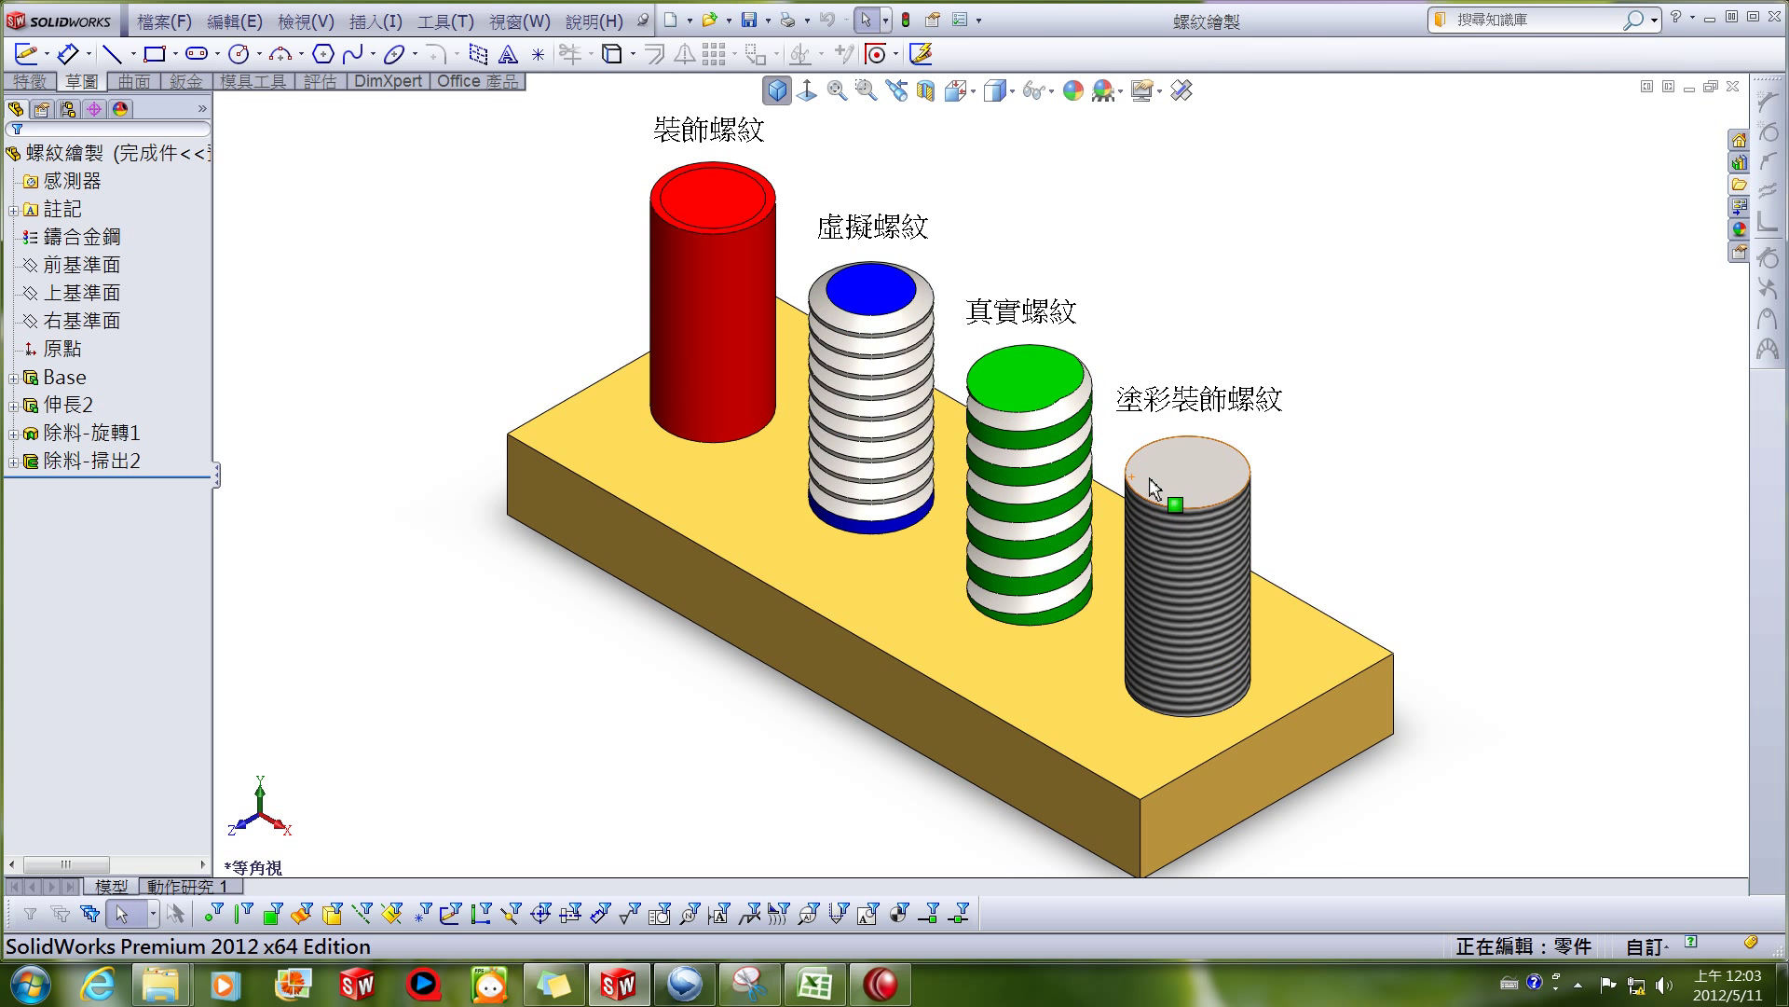
Pin the Appearances, Scenes and Decals panel open and select the painted-thread cylinder's face.
{"action": "scroll", "coordinate": [1156, 494], "scroll_direction": "up", "scroll_amount": 2}
{"action": "scroll", "coordinate": [1085, 527], "scroll_direction": "down", "scroll_amount": 5}
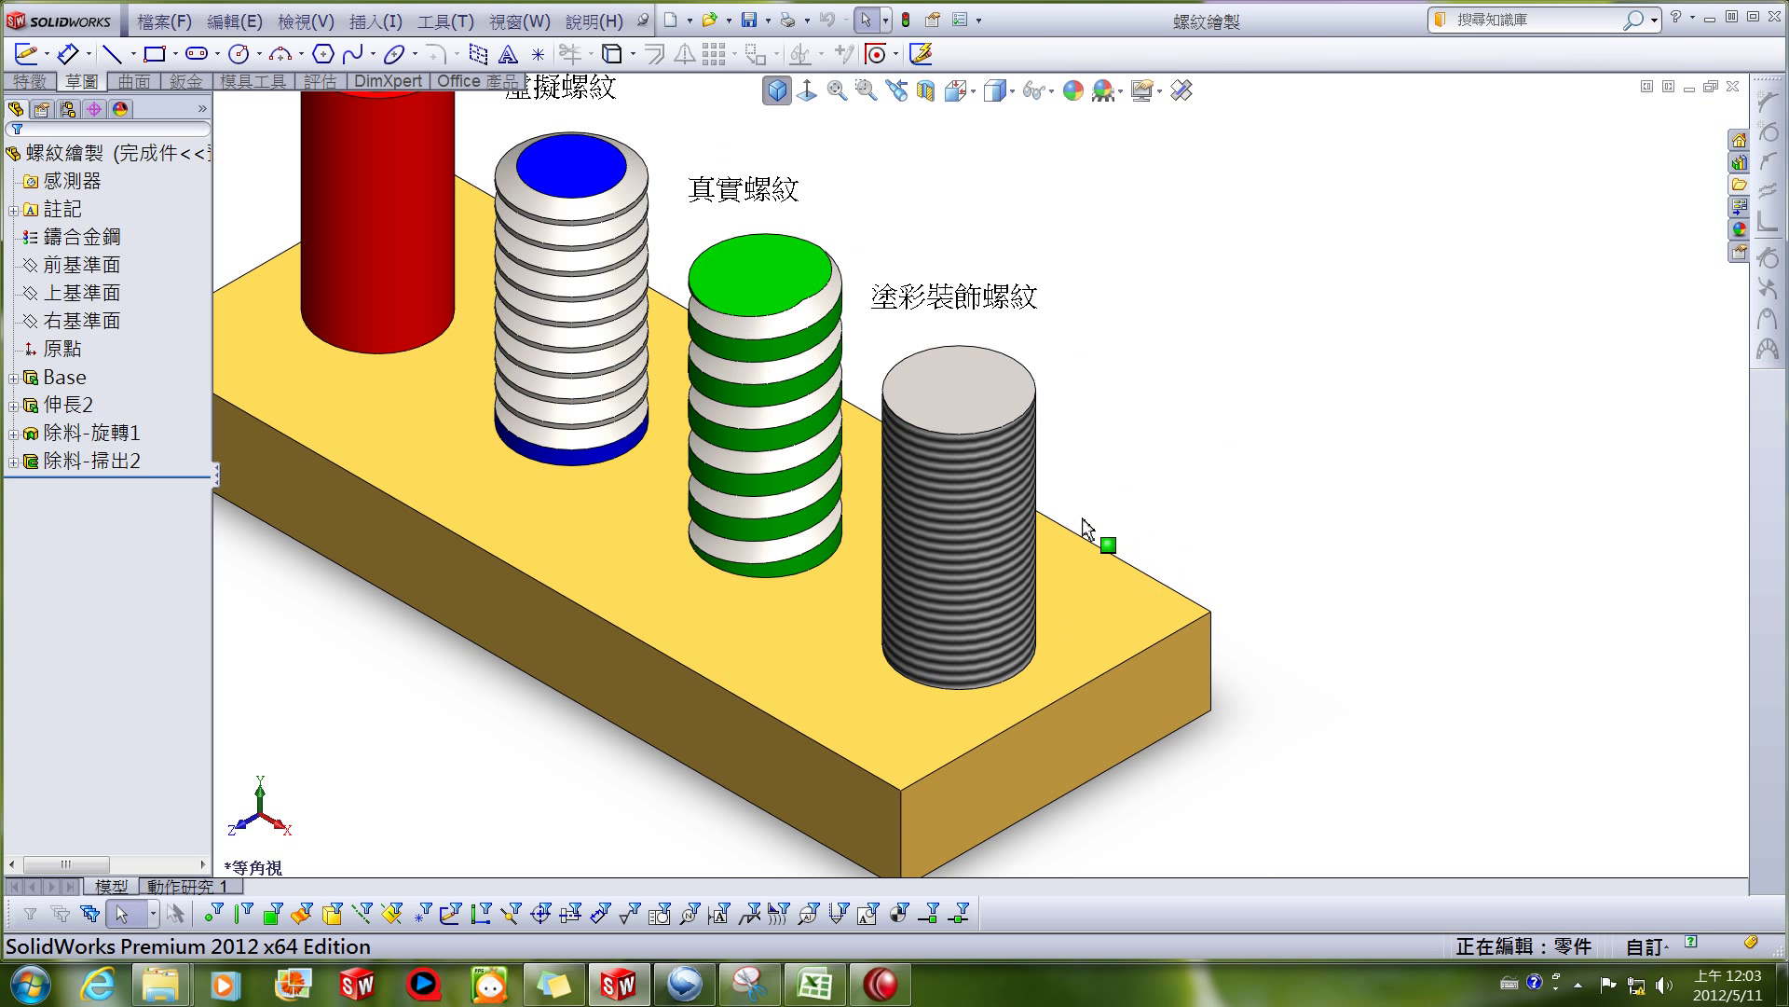
{"action": "left_click", "coordinate": [974, 503]}
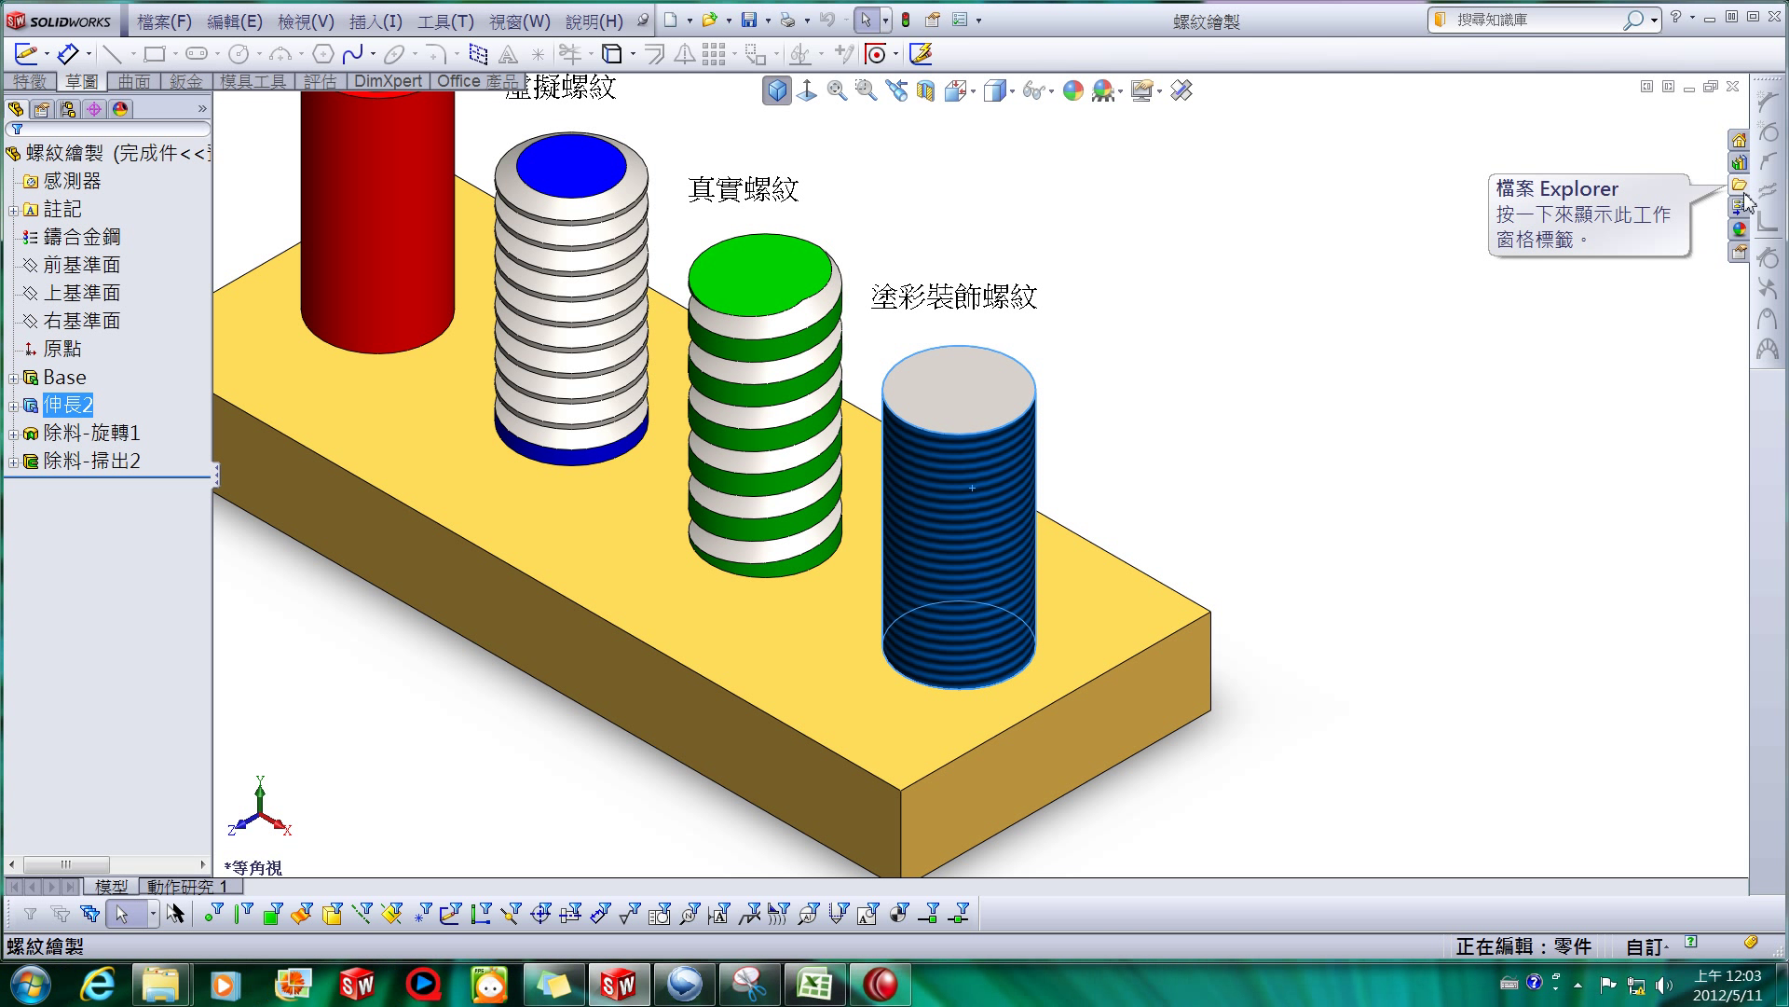
{"action": "left_click", "coordinate": [1739, 228]}
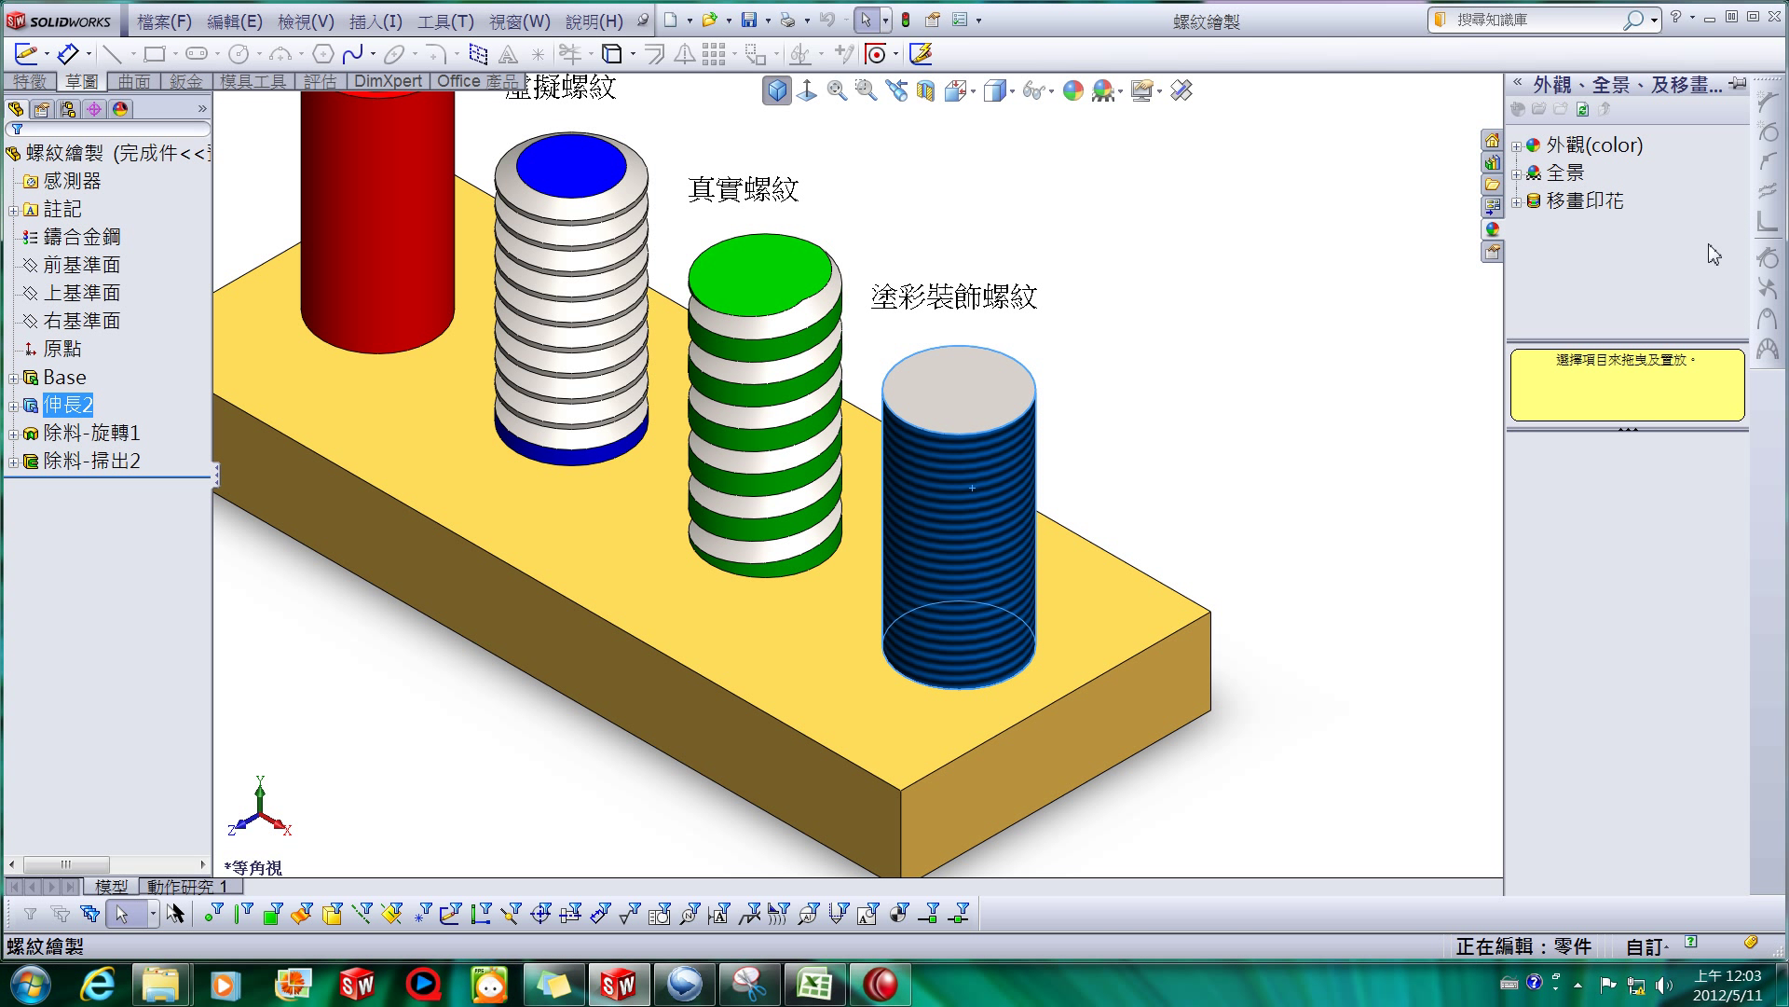
{"action": "left_click", "coordinate": [1739, 84]}
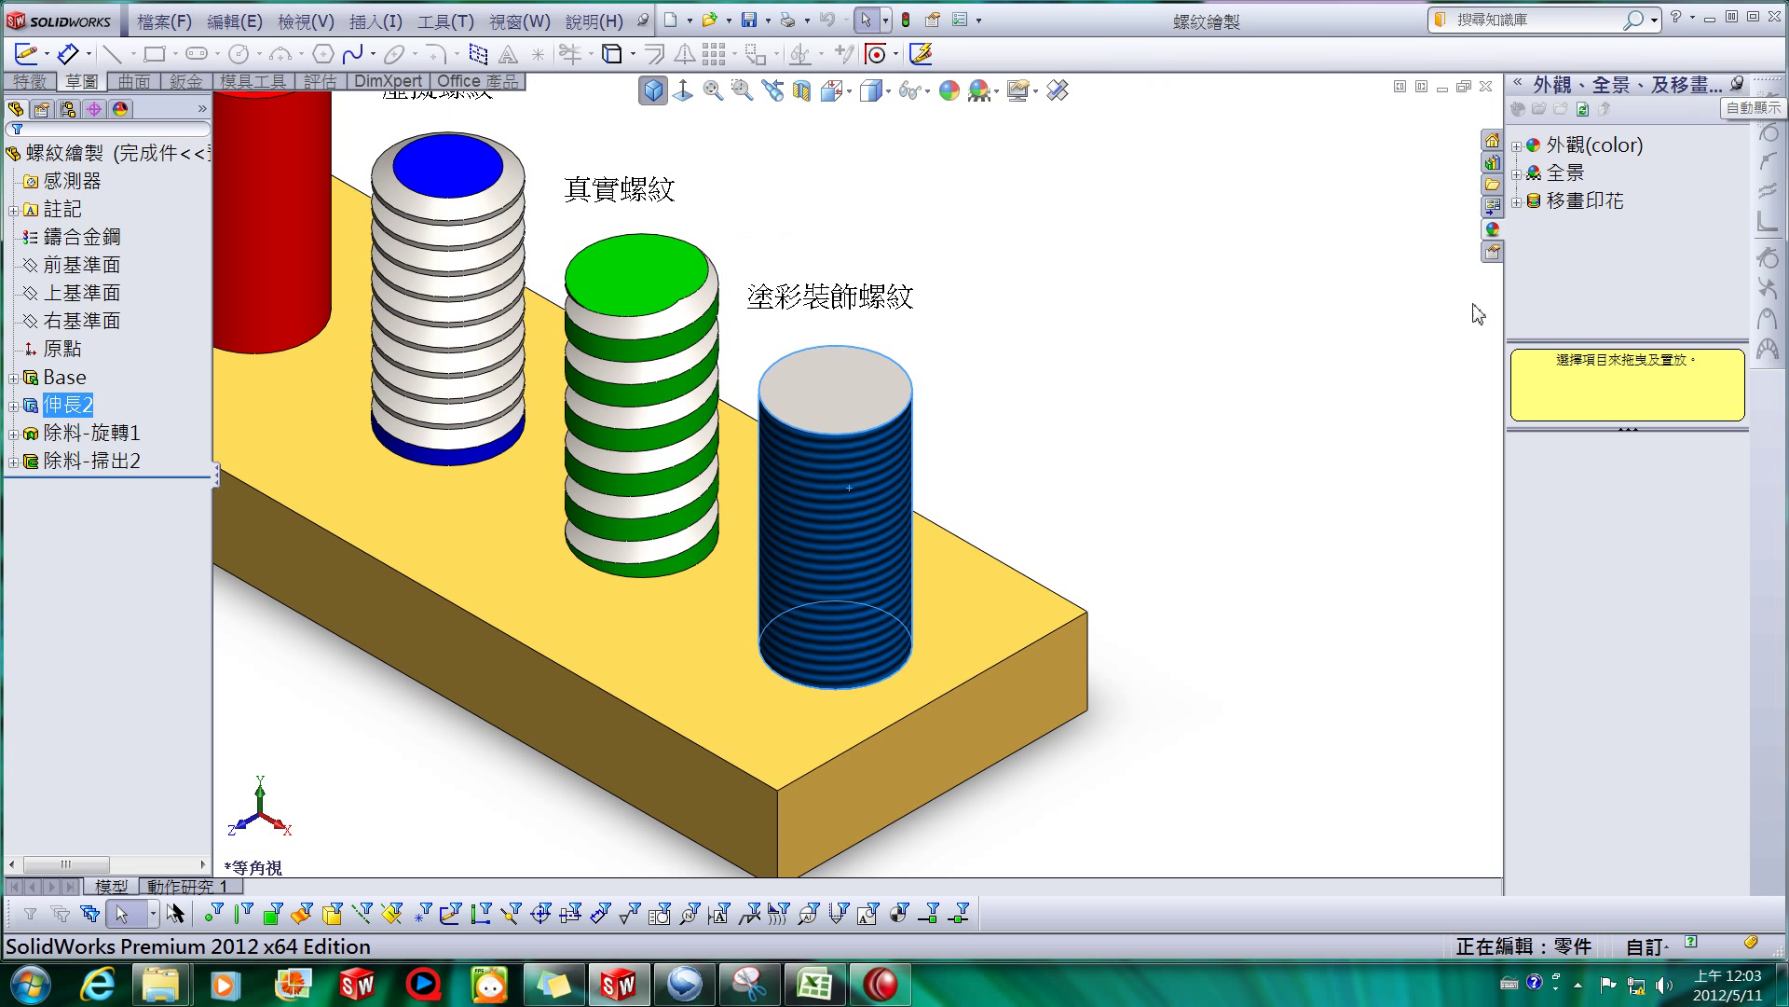
{"action": "left_click", "coordinate": [1221, 482]}
{"action": "left_click", "coordinate": [853, 581]}
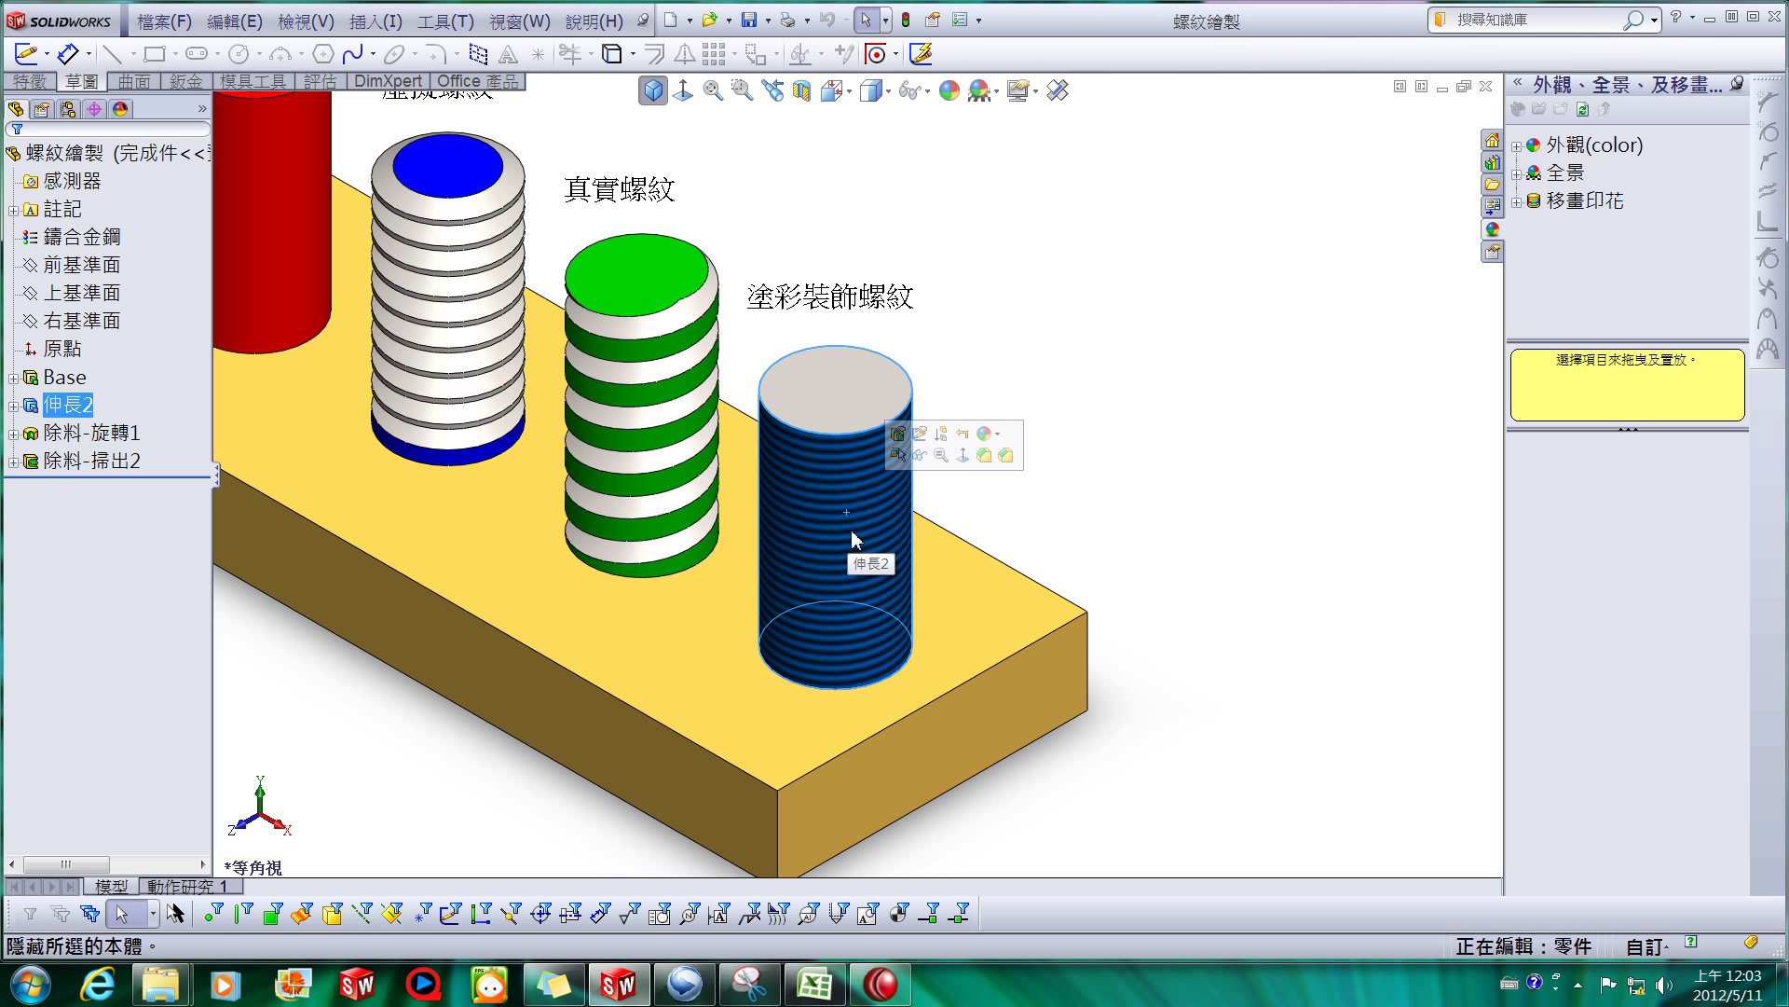
Delete the blue thread appearance from the 塗彩裝飾螺紋 cylinder's face via the Appearance dropdown.
{"action": "left_click", "coordinate": [996, 434]}
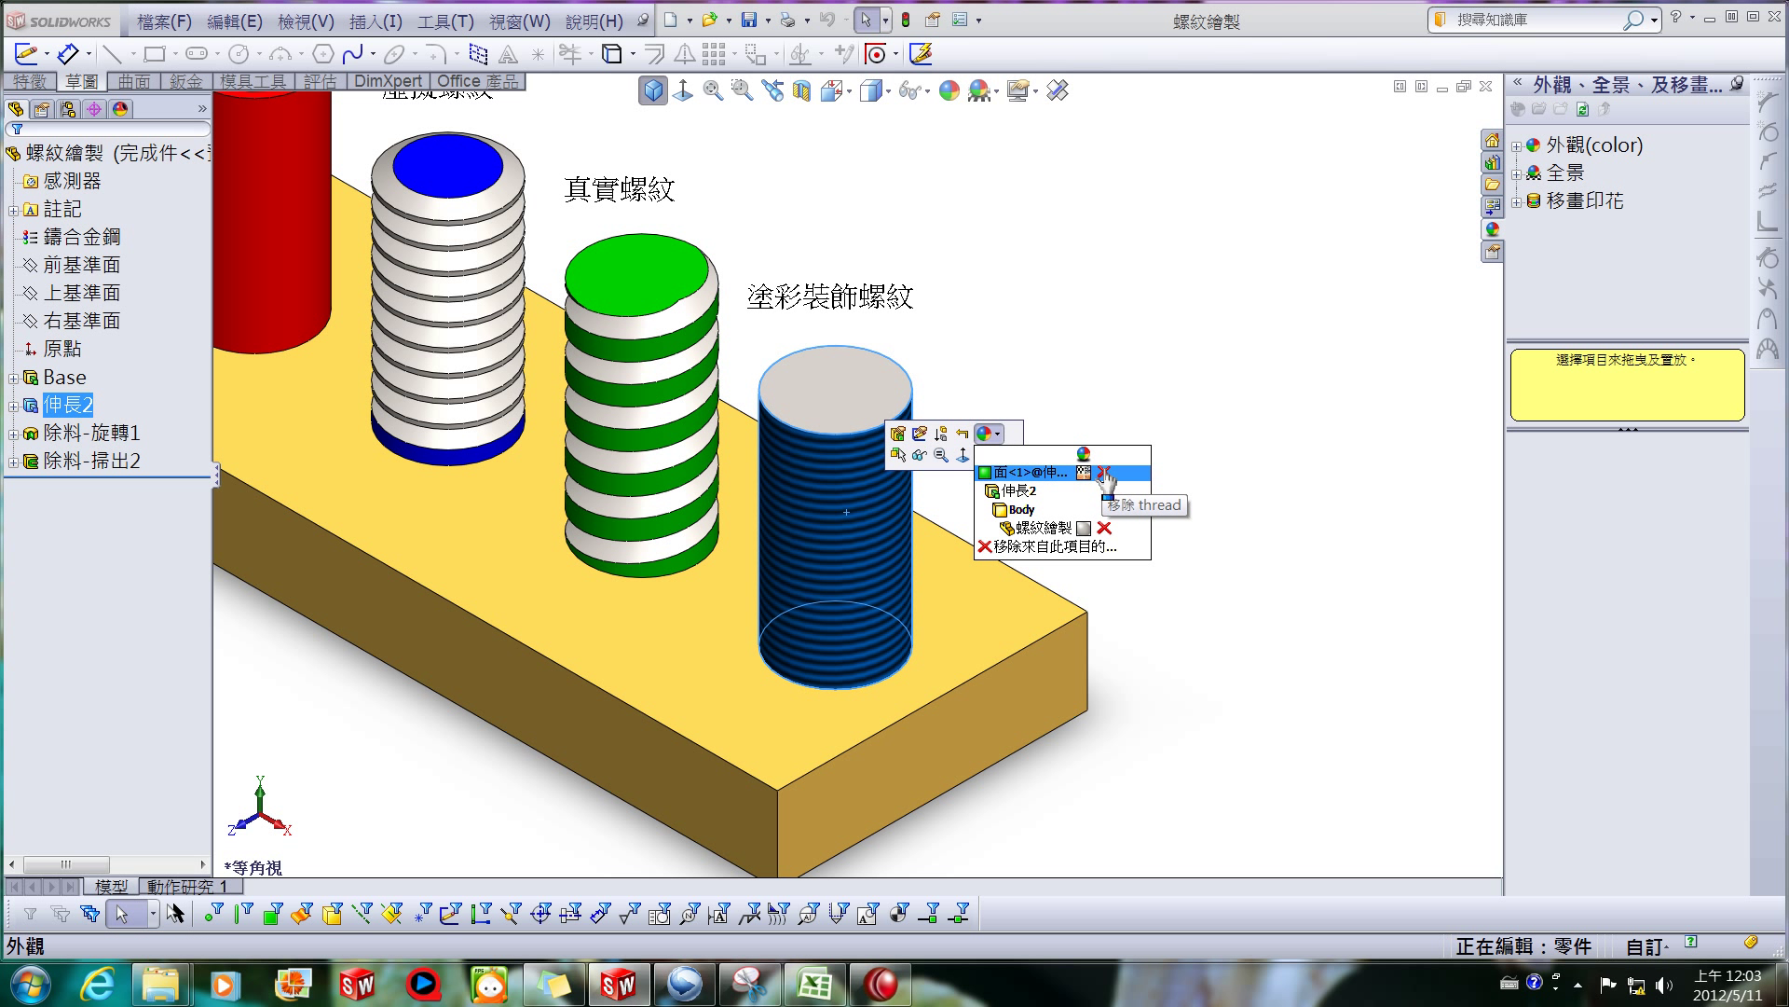
{"action": "left_click", "coordinate": [1104, 472]}
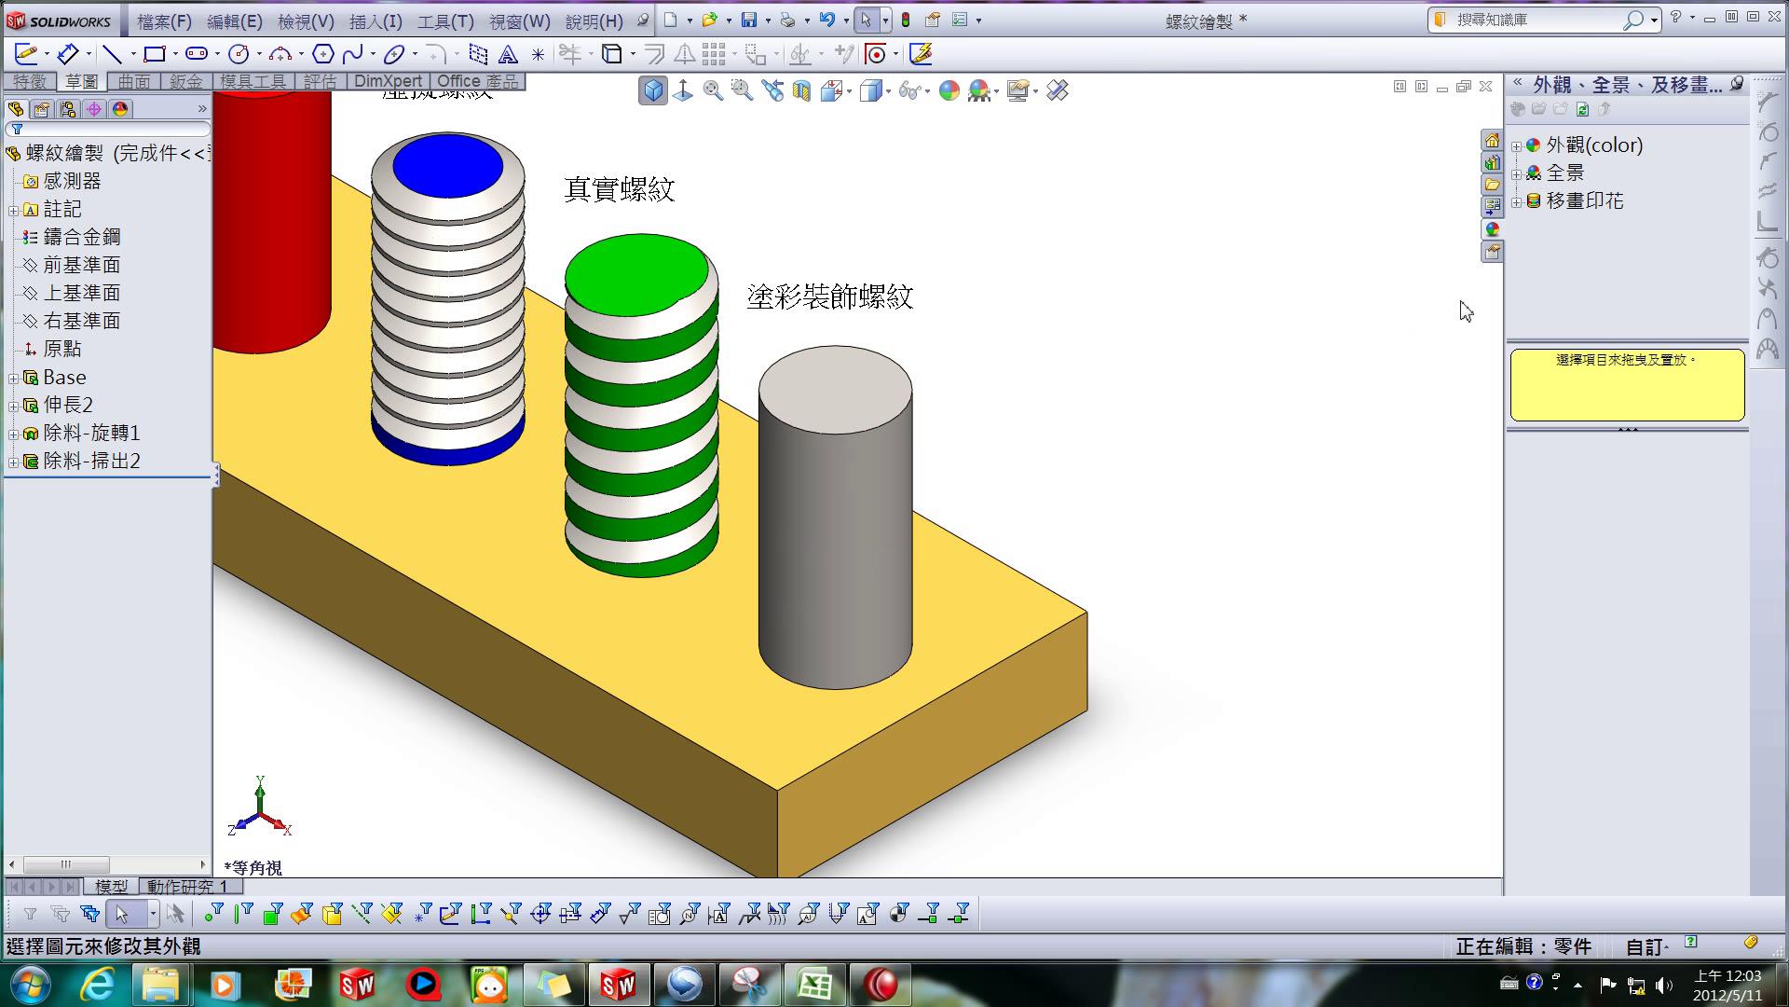
Browse the appearance library to 外觀(color) > 雜項 > 圖案.
{"action": "left_click", "coordinate": [1519, 149]}
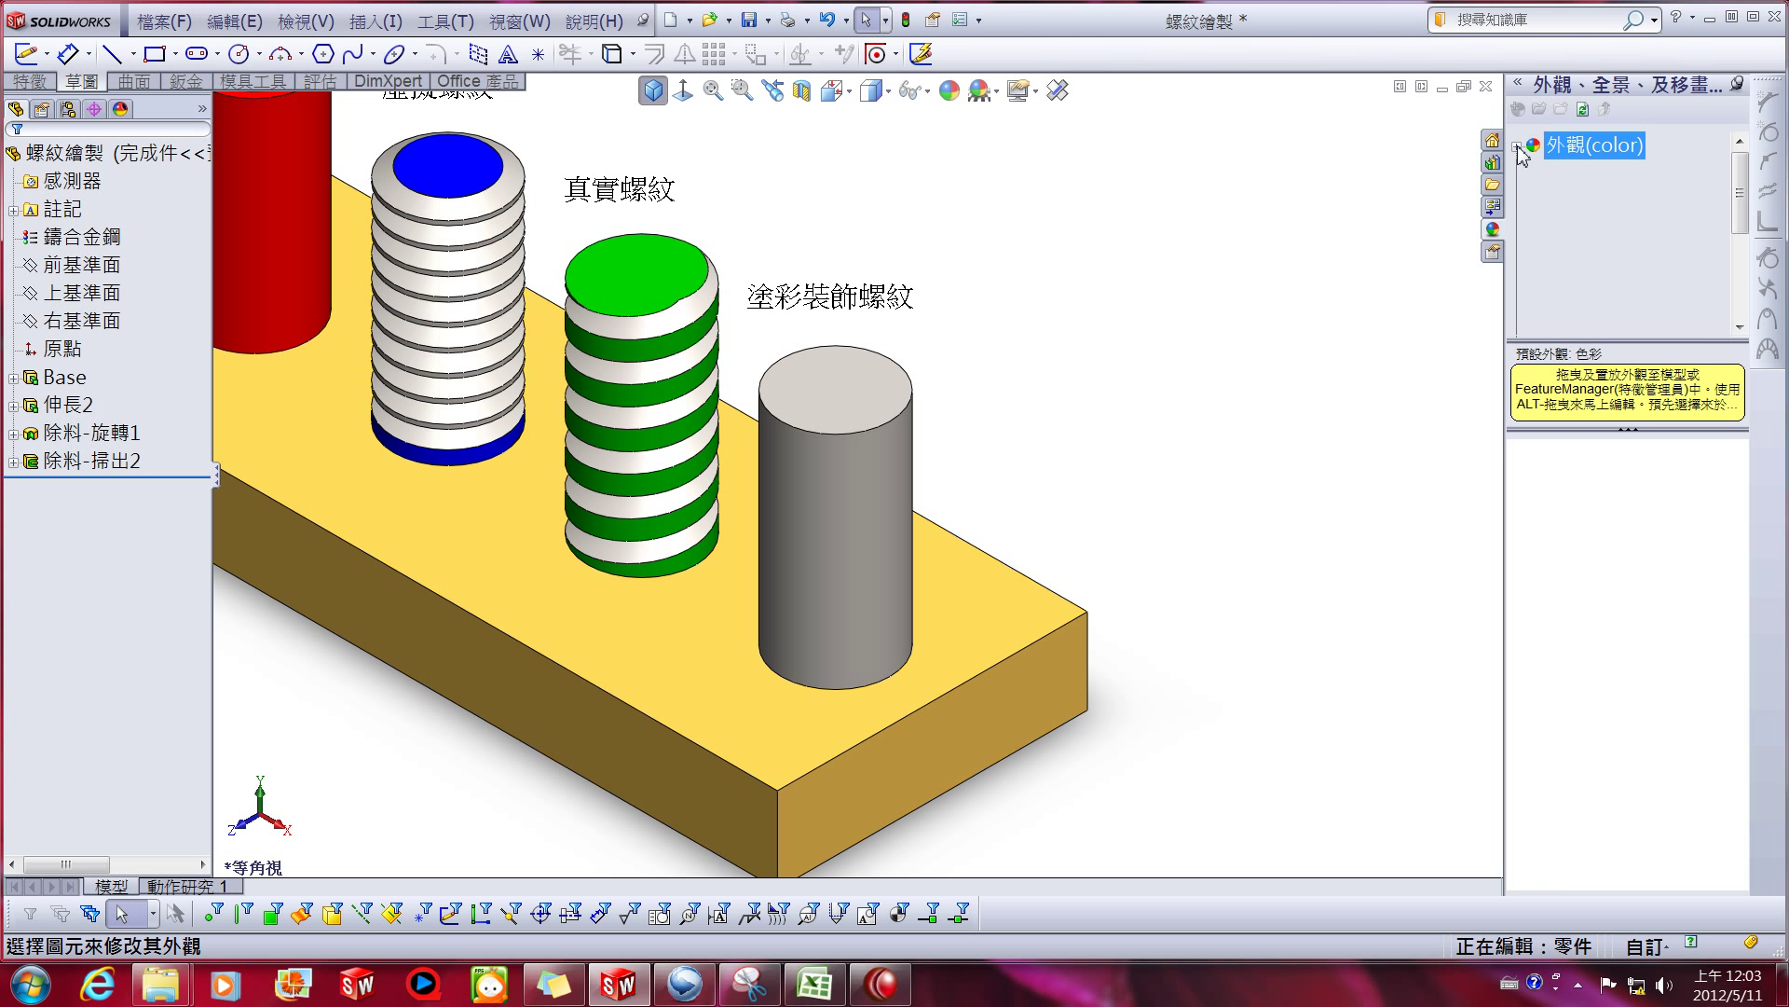
{"action": "scroll", "coordinate": [1736, 259], "scroll_direction": "down", "scroll_amount": 3}
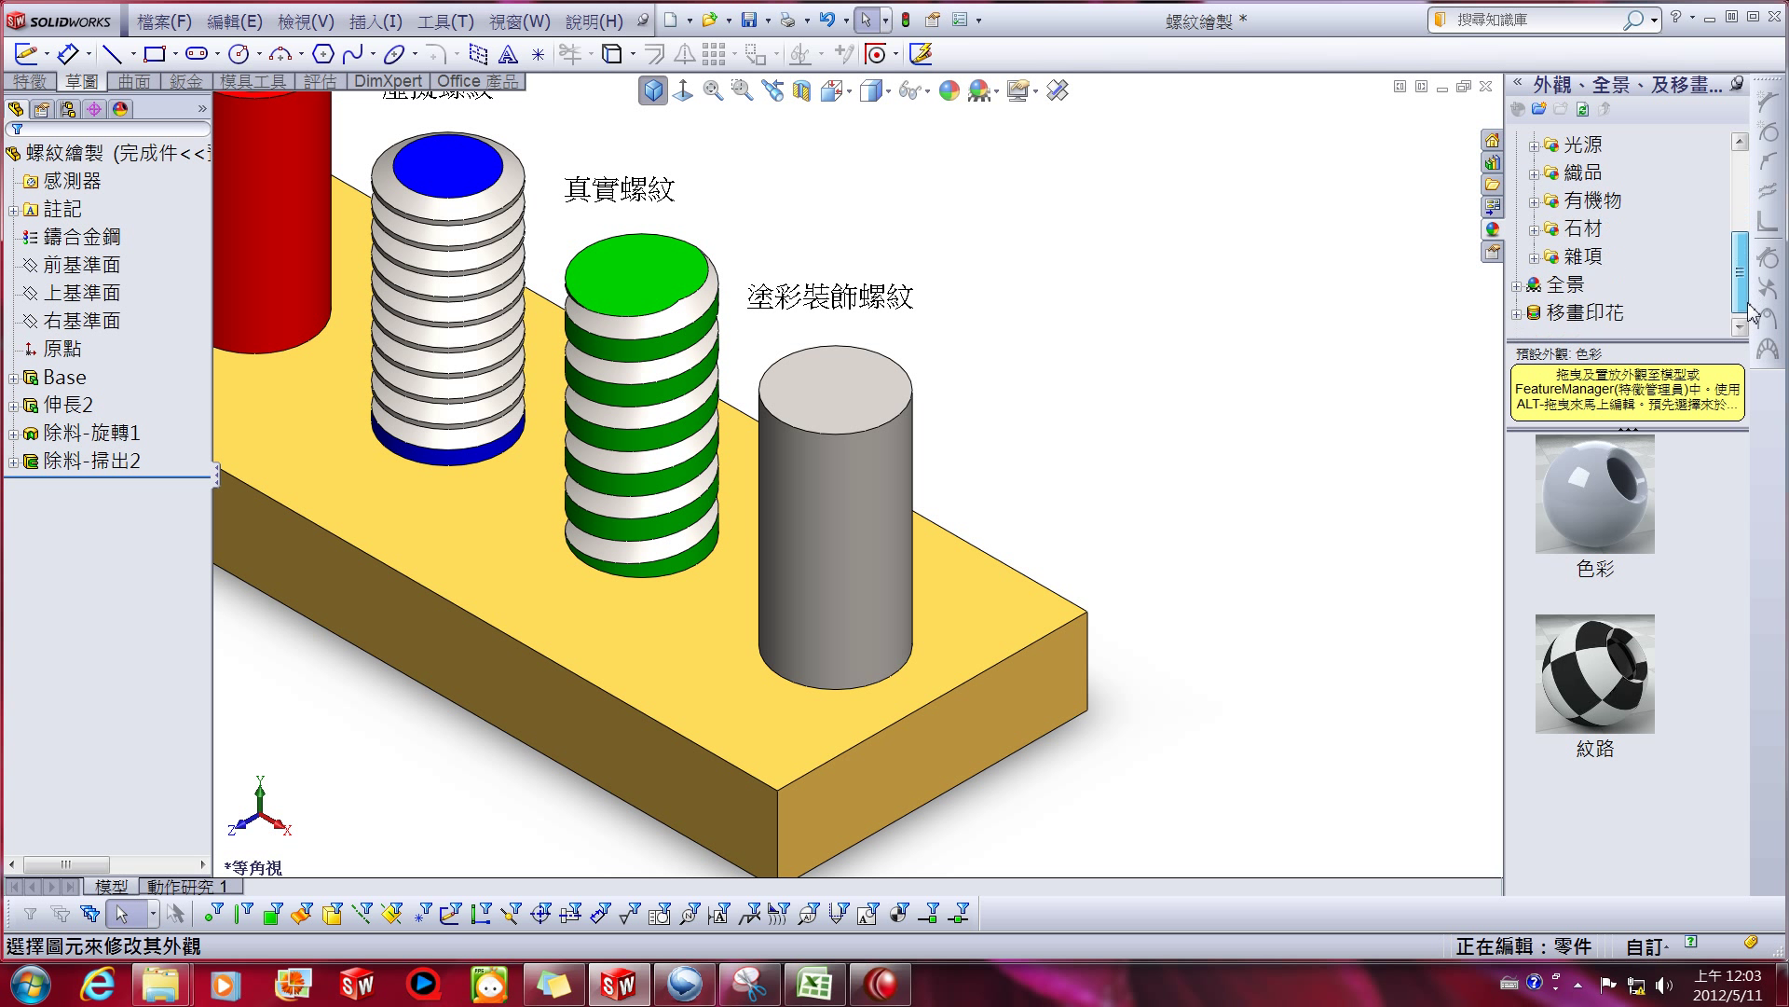
{"action": "left_click", "coordinate": [1534, 258]}
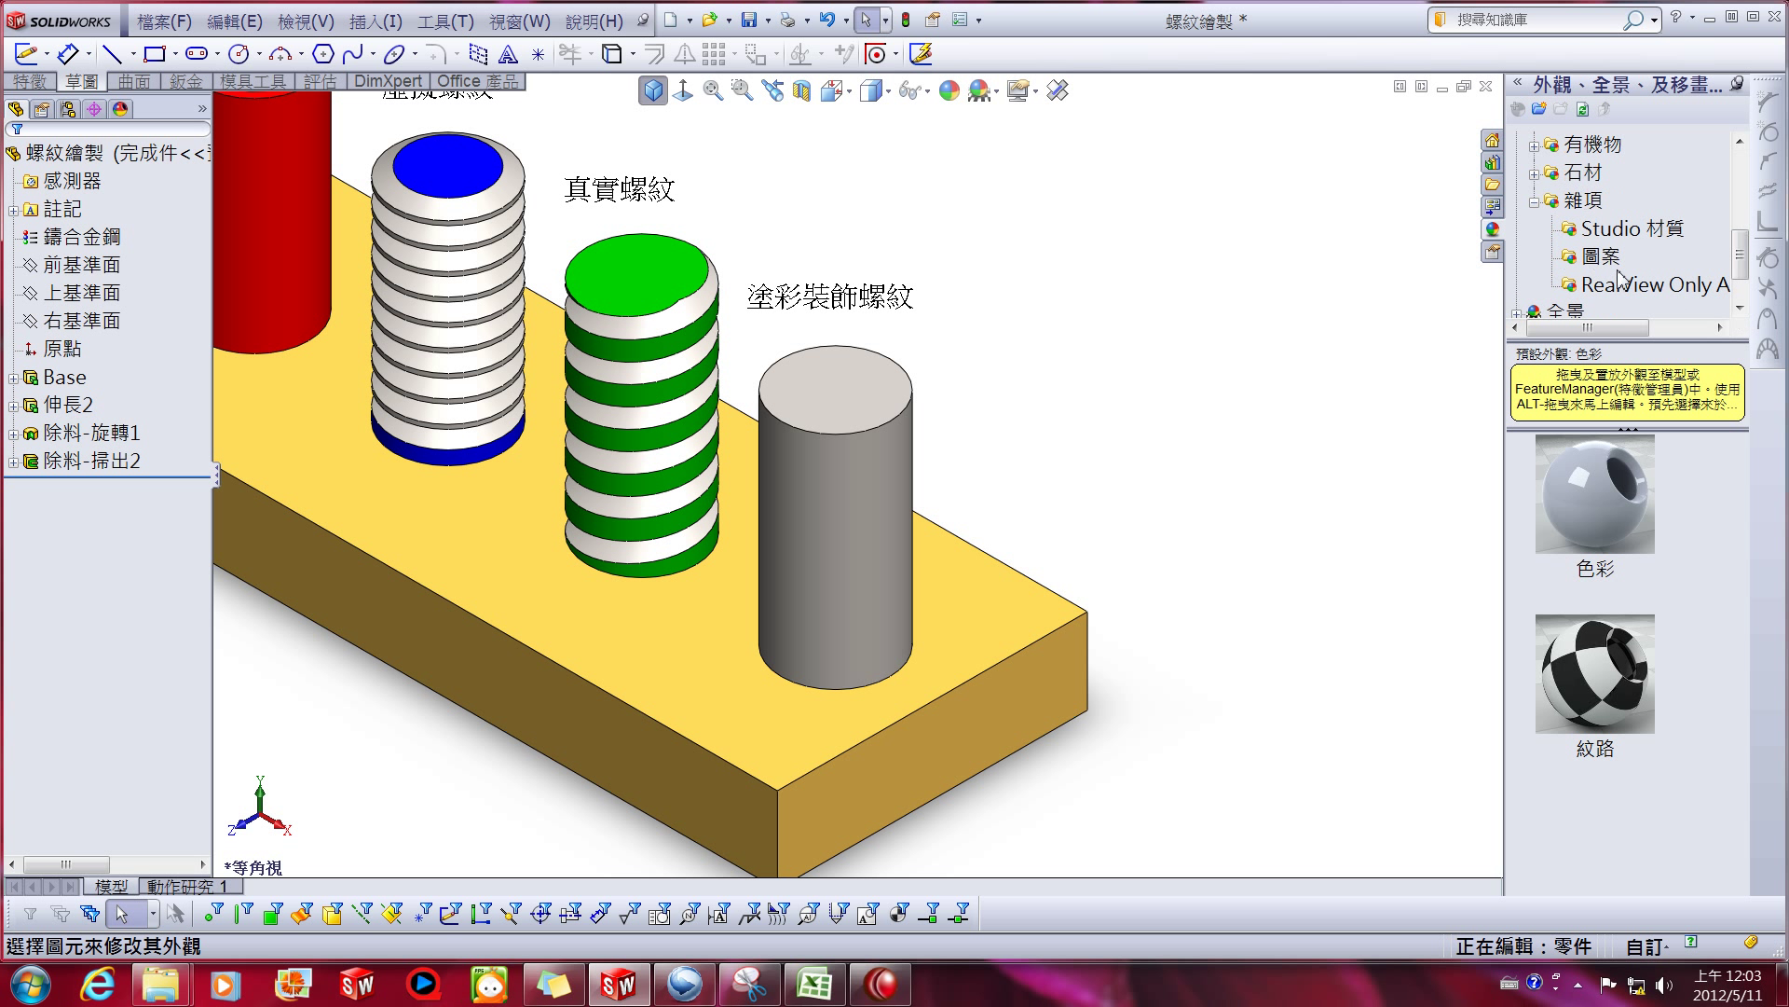
{"action": "left_click", "coordinate": [1596, 267]}
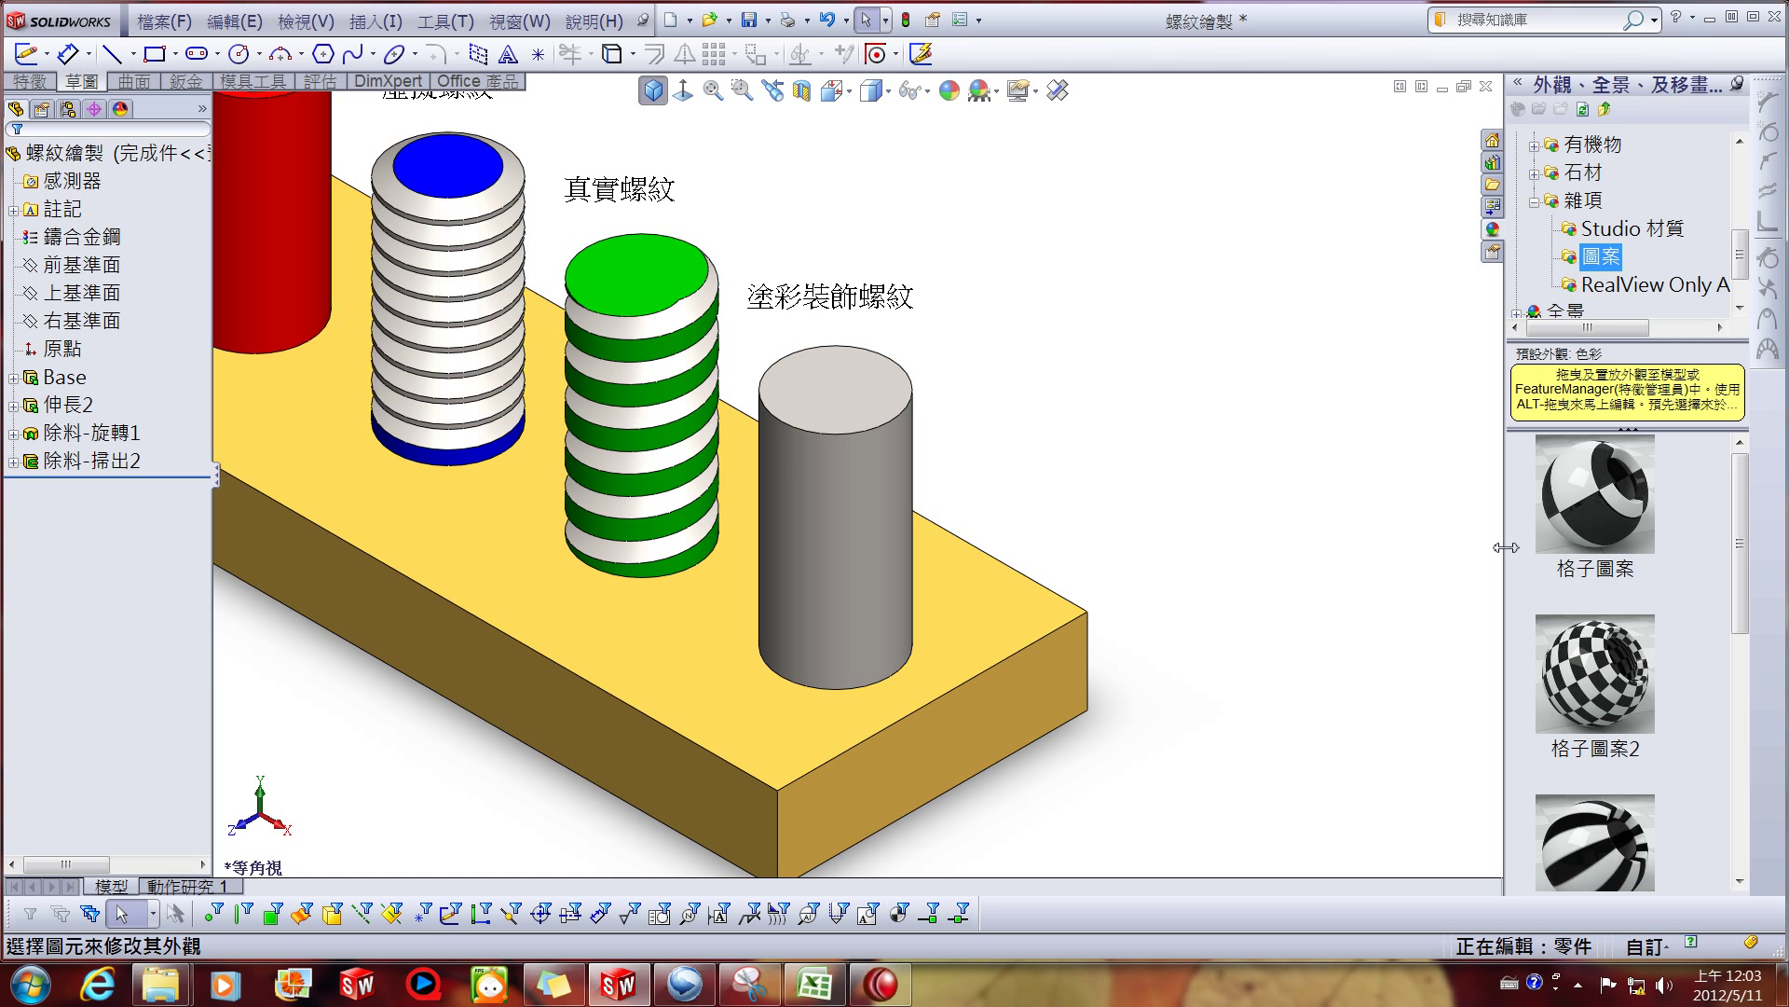
Widen the panel and drag the 螺釘螺紋 appearance onto the grey cylinder.
{"action": "left_click_drag", "start_coordinate": [1506, 547], "coordinate": [1364, 562]}
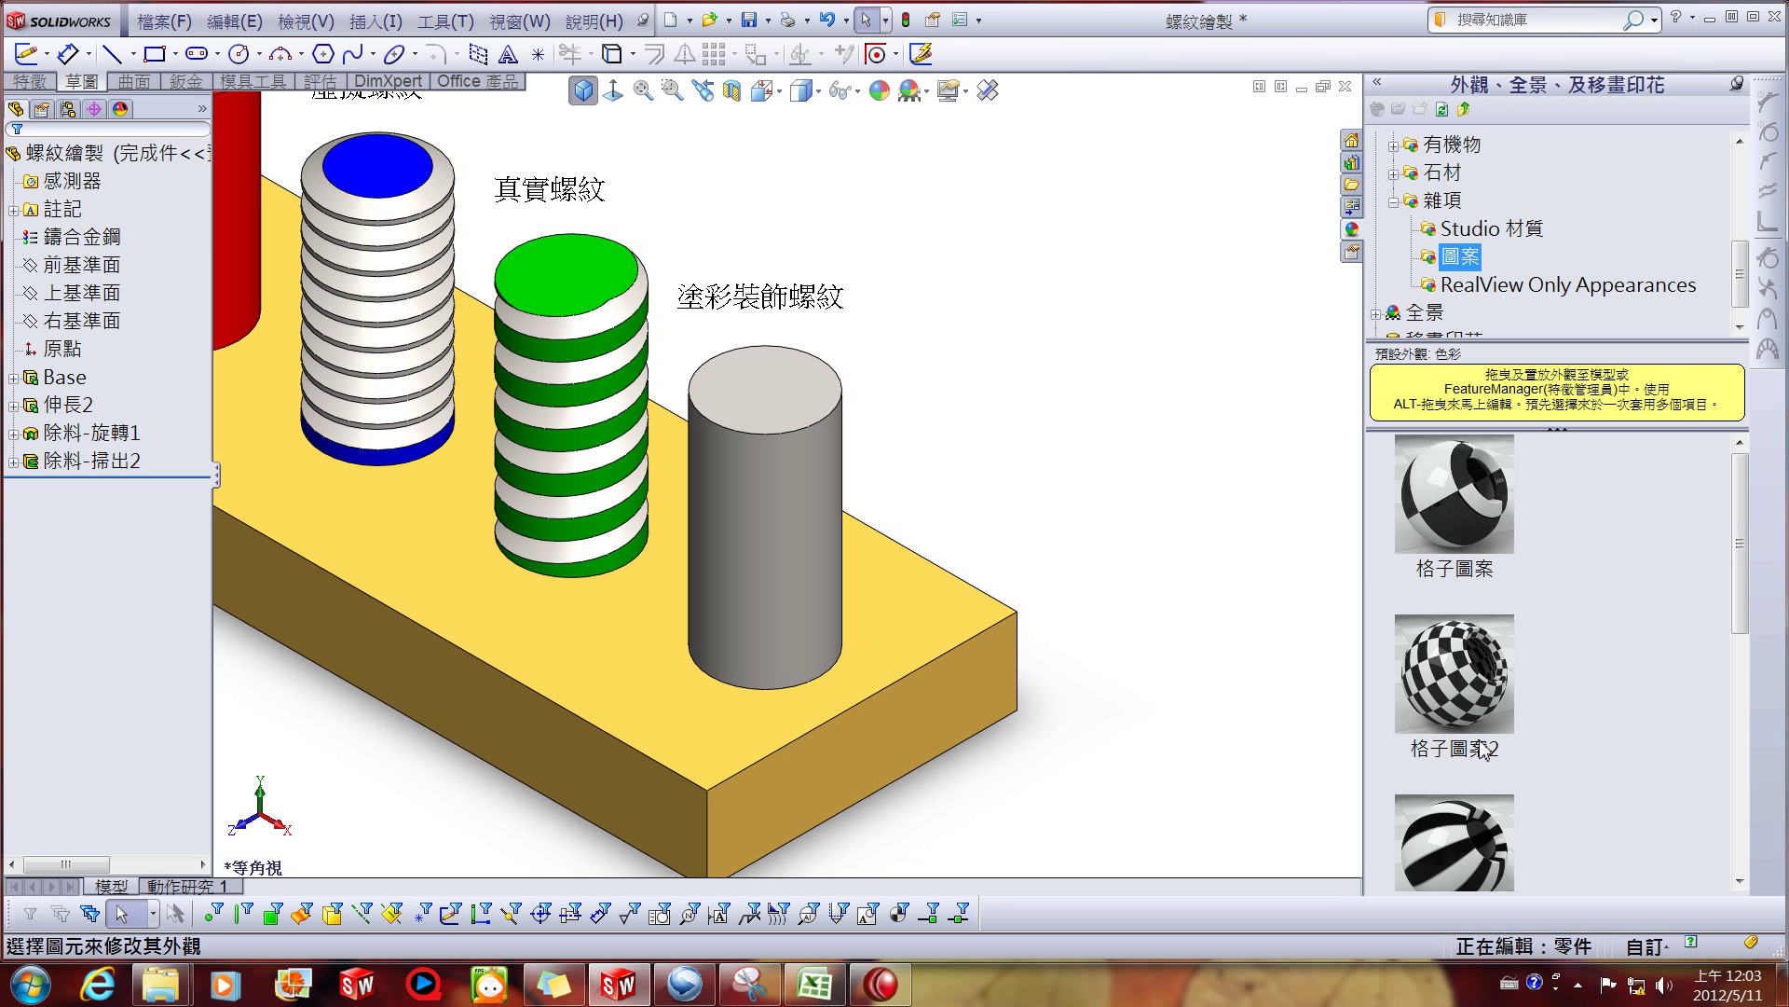
{"action": "left_click_drag", "start_coordinate": [1737, 557], "coordinate": [1747, 808]}
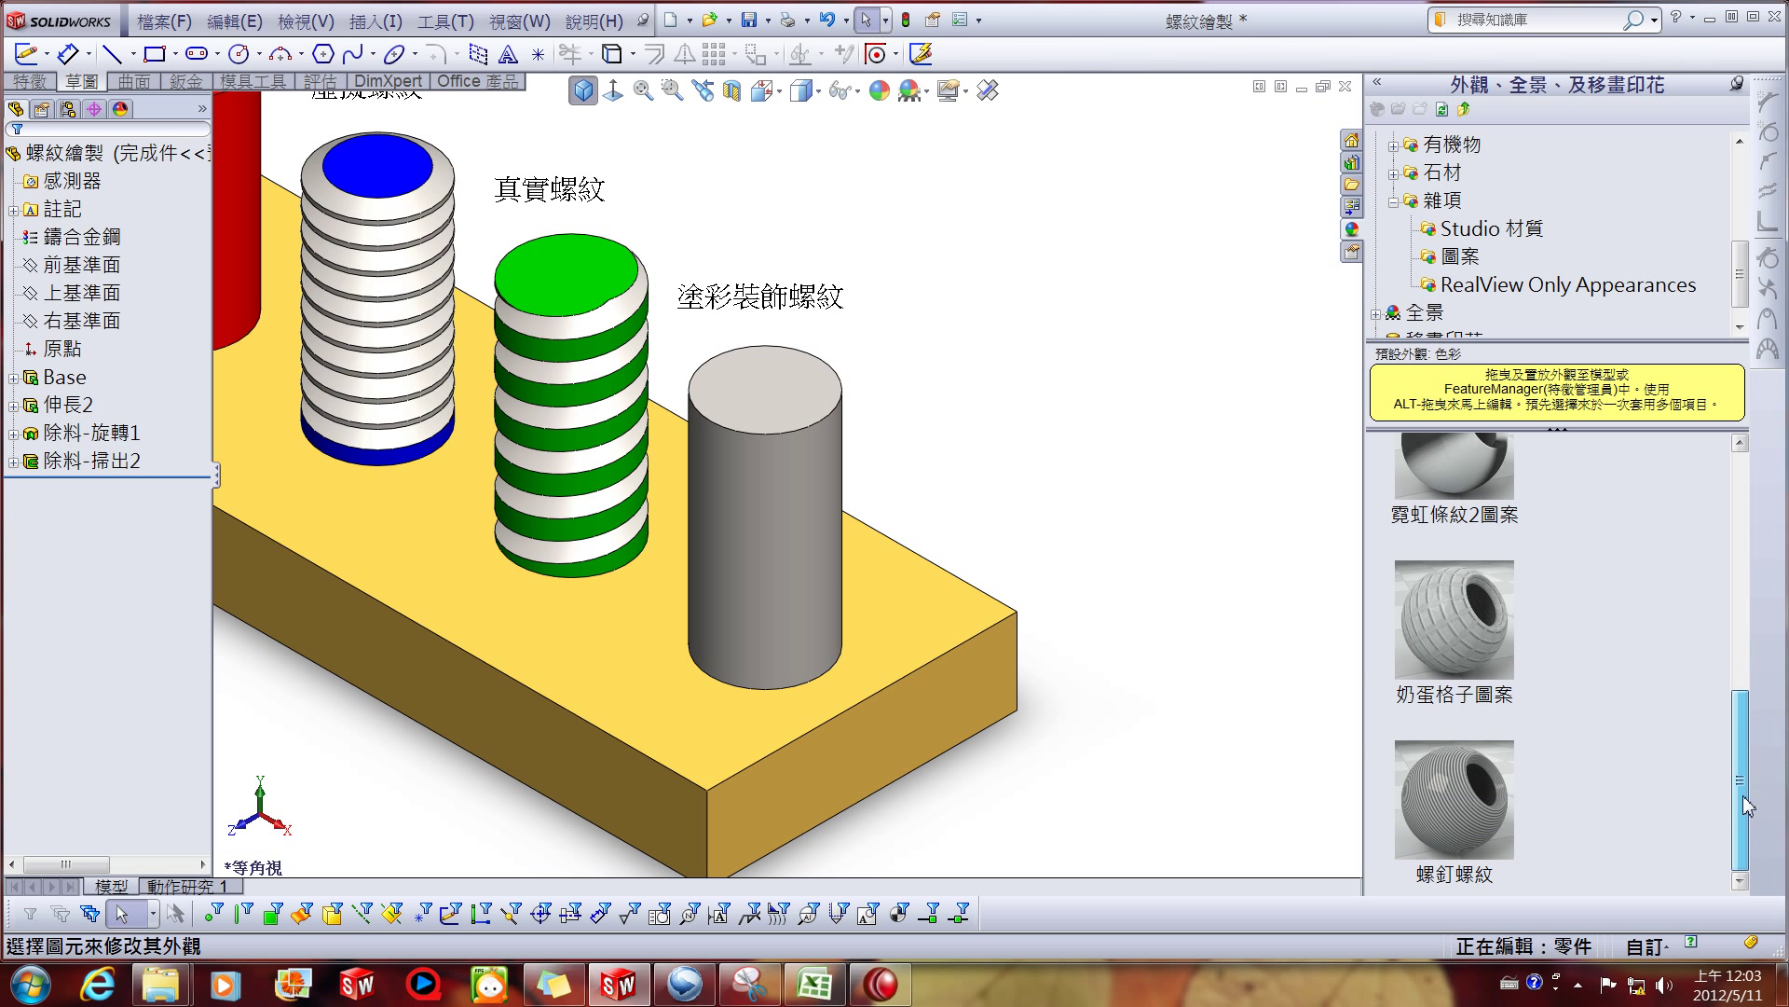
{"action": "left_click_drag", "start_coordinate": [1508, 837], "coordinate": [776, 599]}
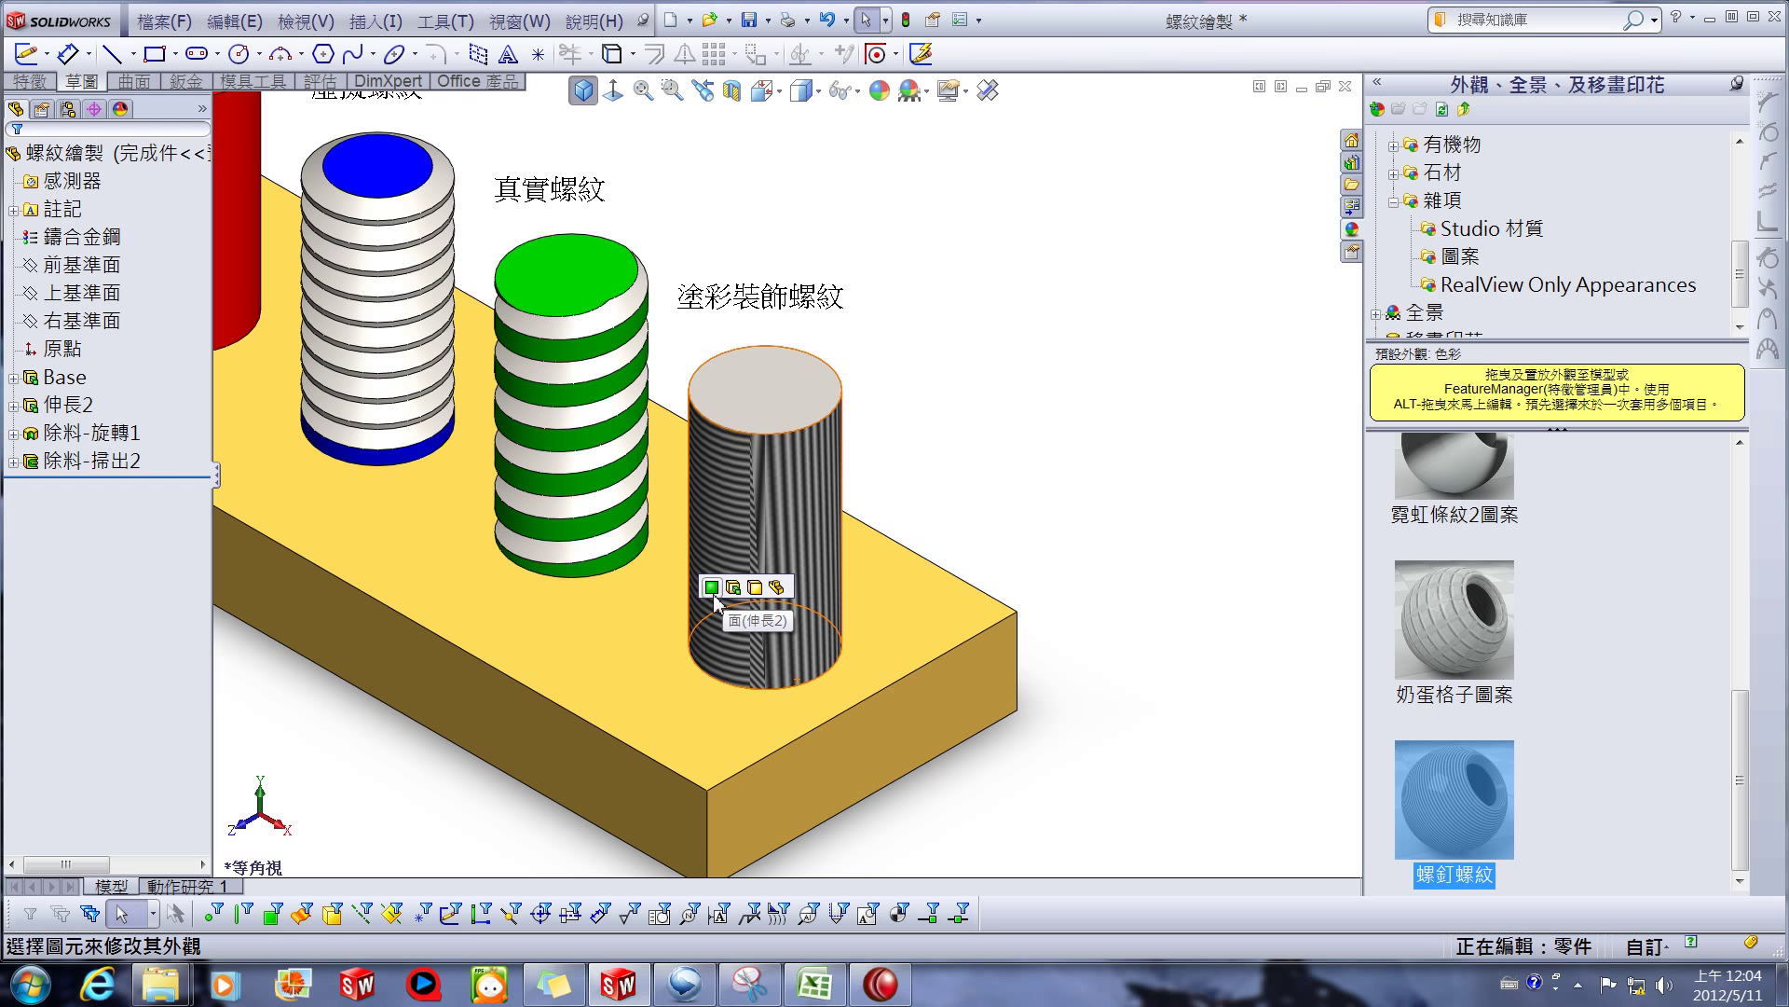
Apply 螺釘螺紋 to the cylinder face only and orbit to inspect the threads.
{"action": "left_click", "coordinate": [713, 595]}
{"action": "key", "text": "f"}
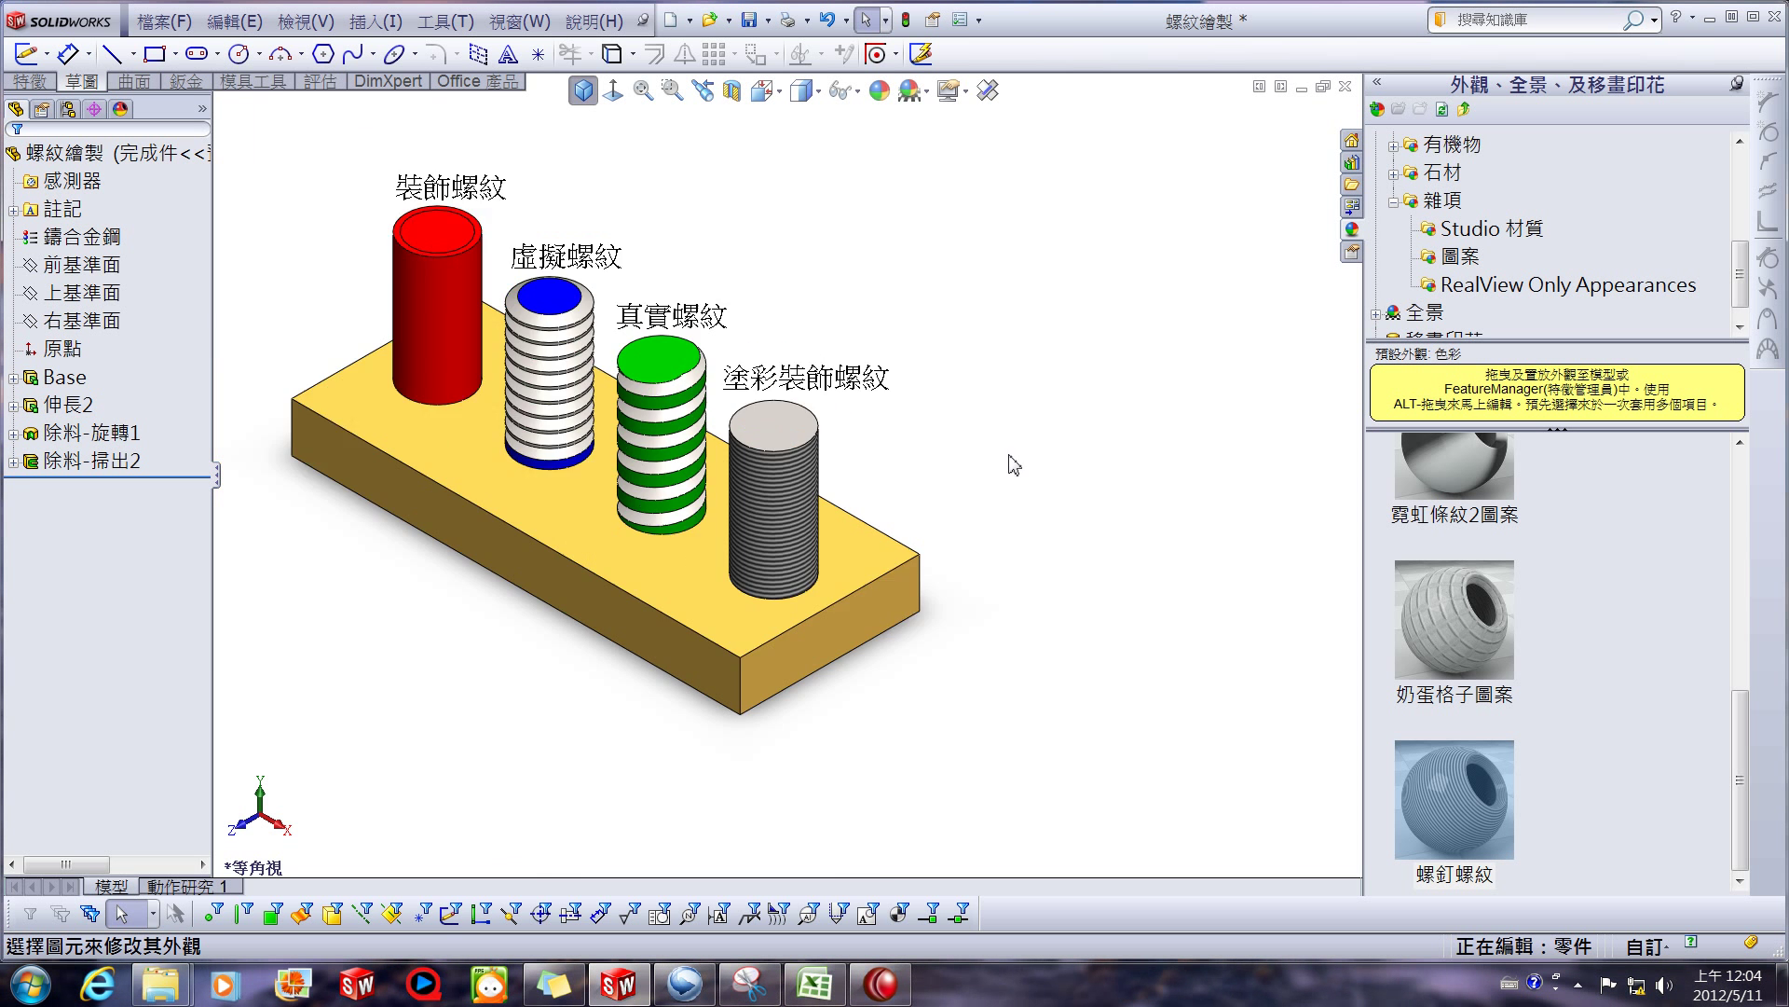
{"action": "middle_click_drag", "start_coordinate": [1014, 464], "coordinate": [939, 364]}
{"action": "key", "text": "Escape"}
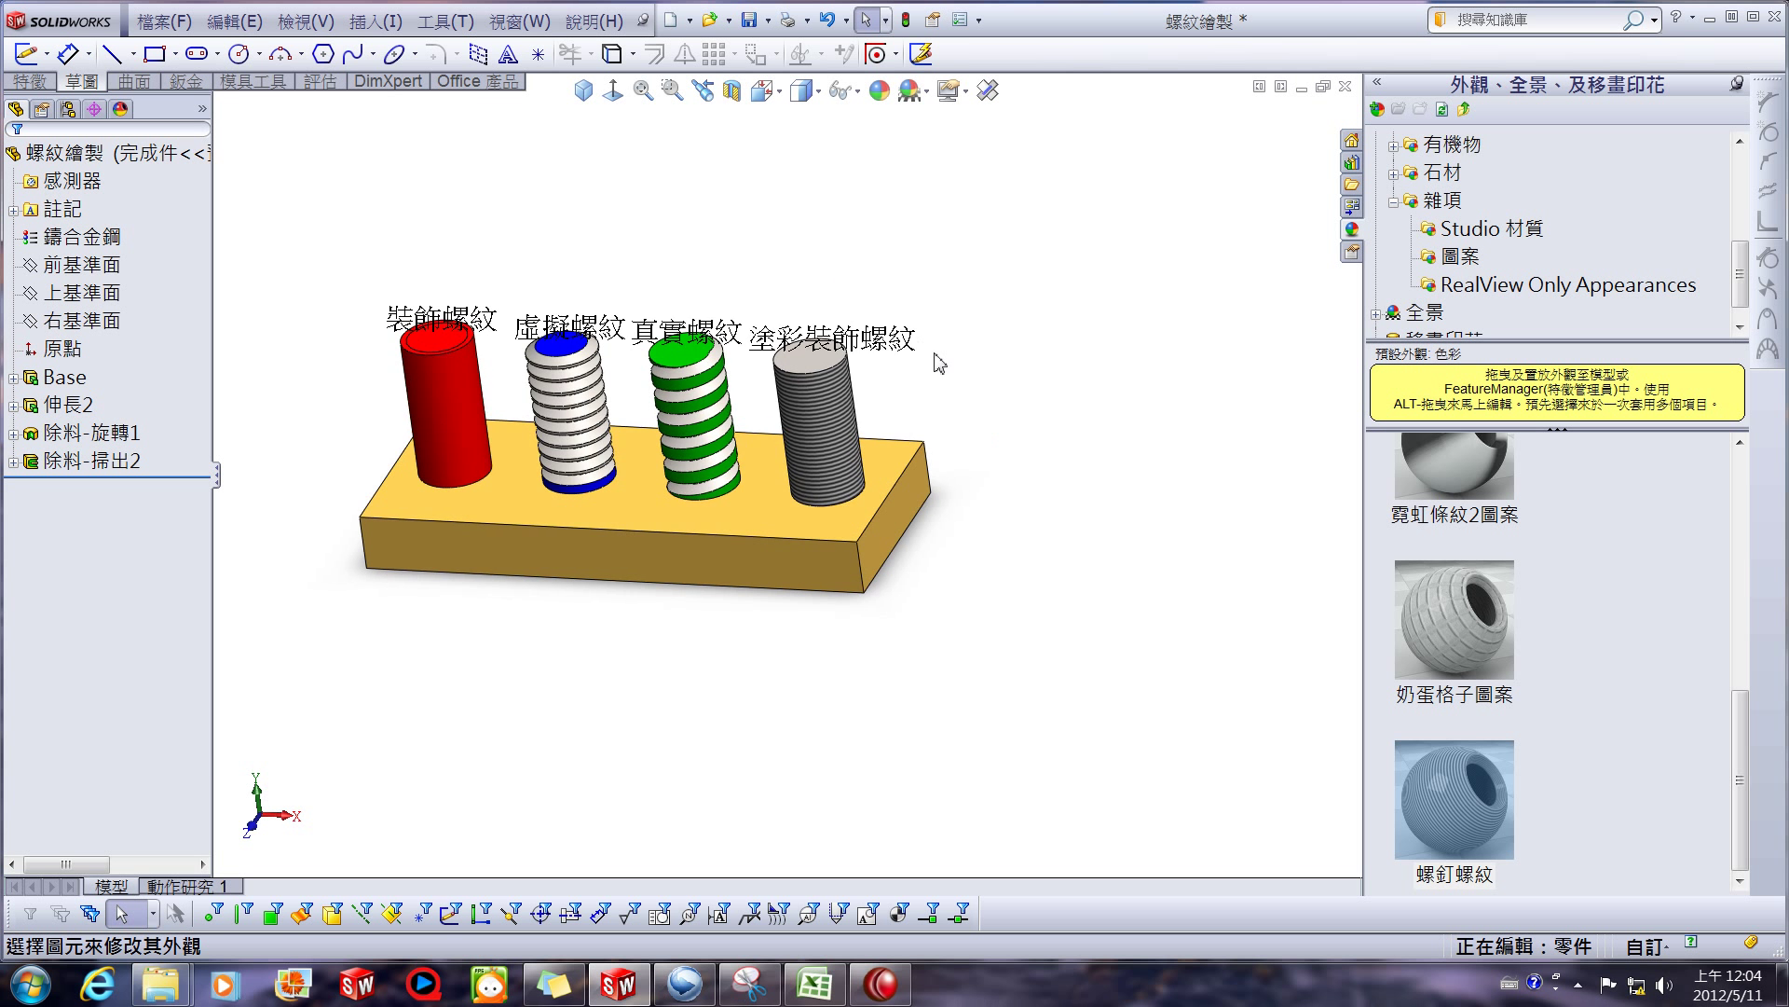
{"action": "scroll", "coordinate": [939, 364], "scroll_direction": "down", "scroll_amount": 3}
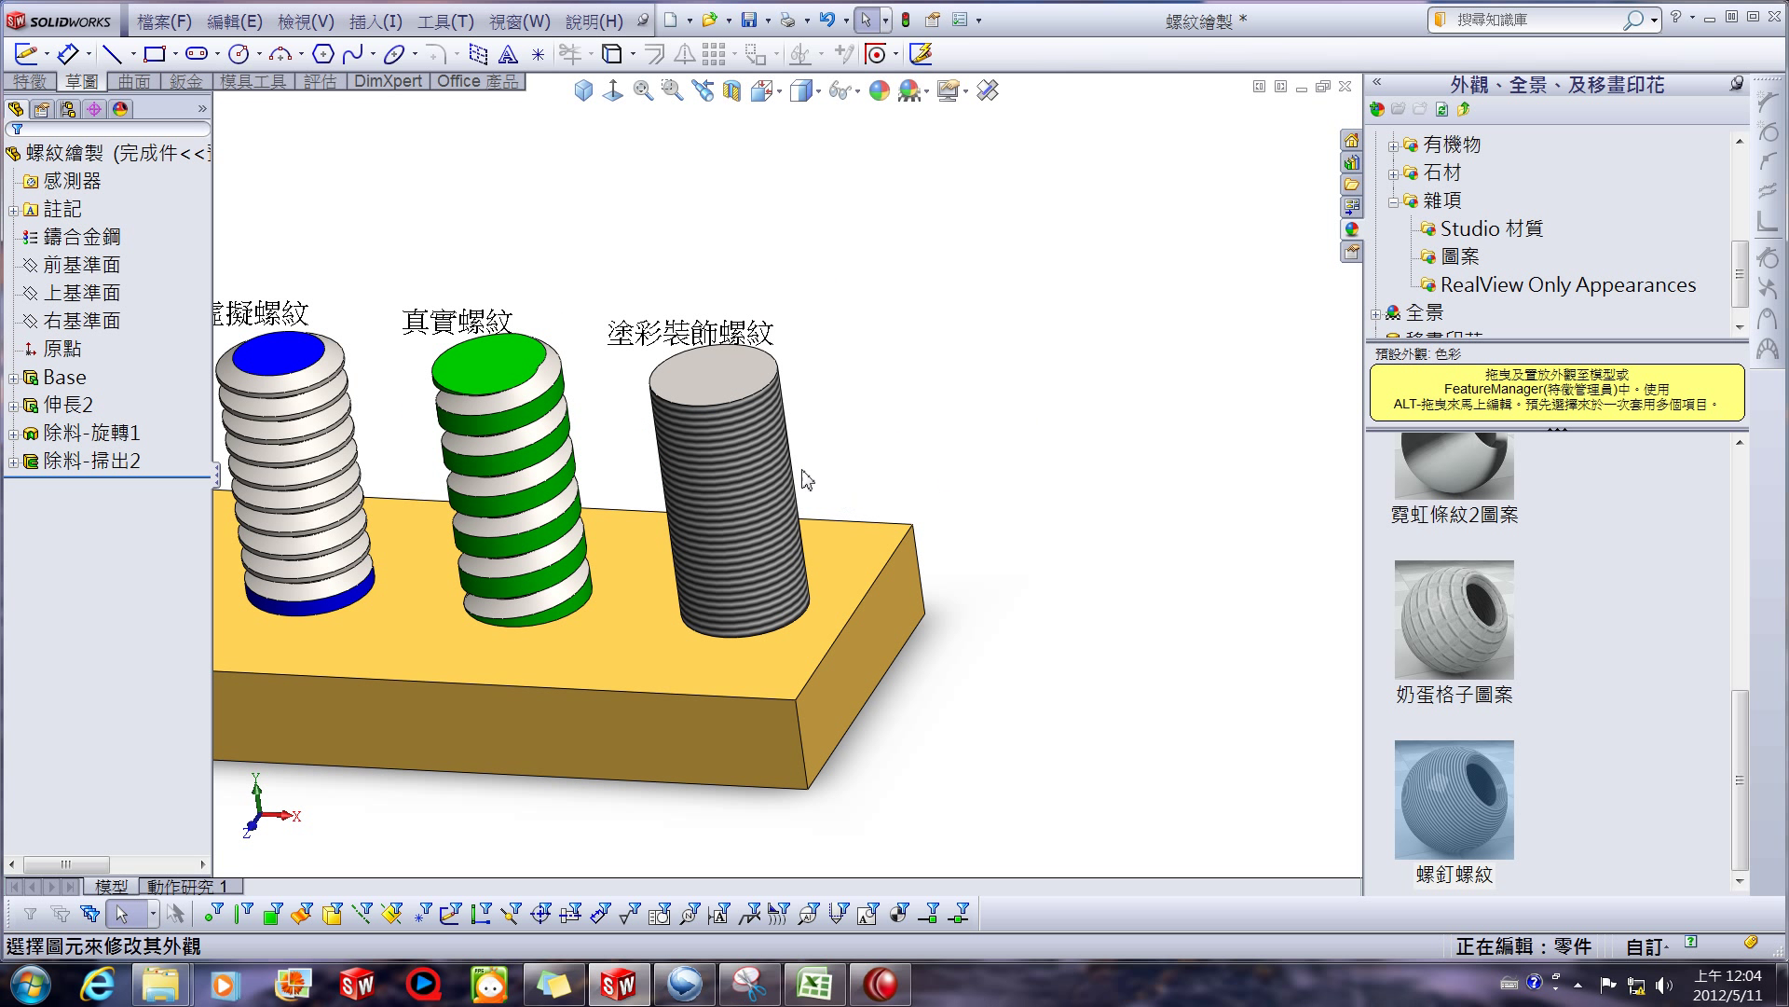
Remove the 螺釘螺紋 appearance from the cylinder so it is plain grey again.
{"action": "left_click", "coordinate": [718, 468]}
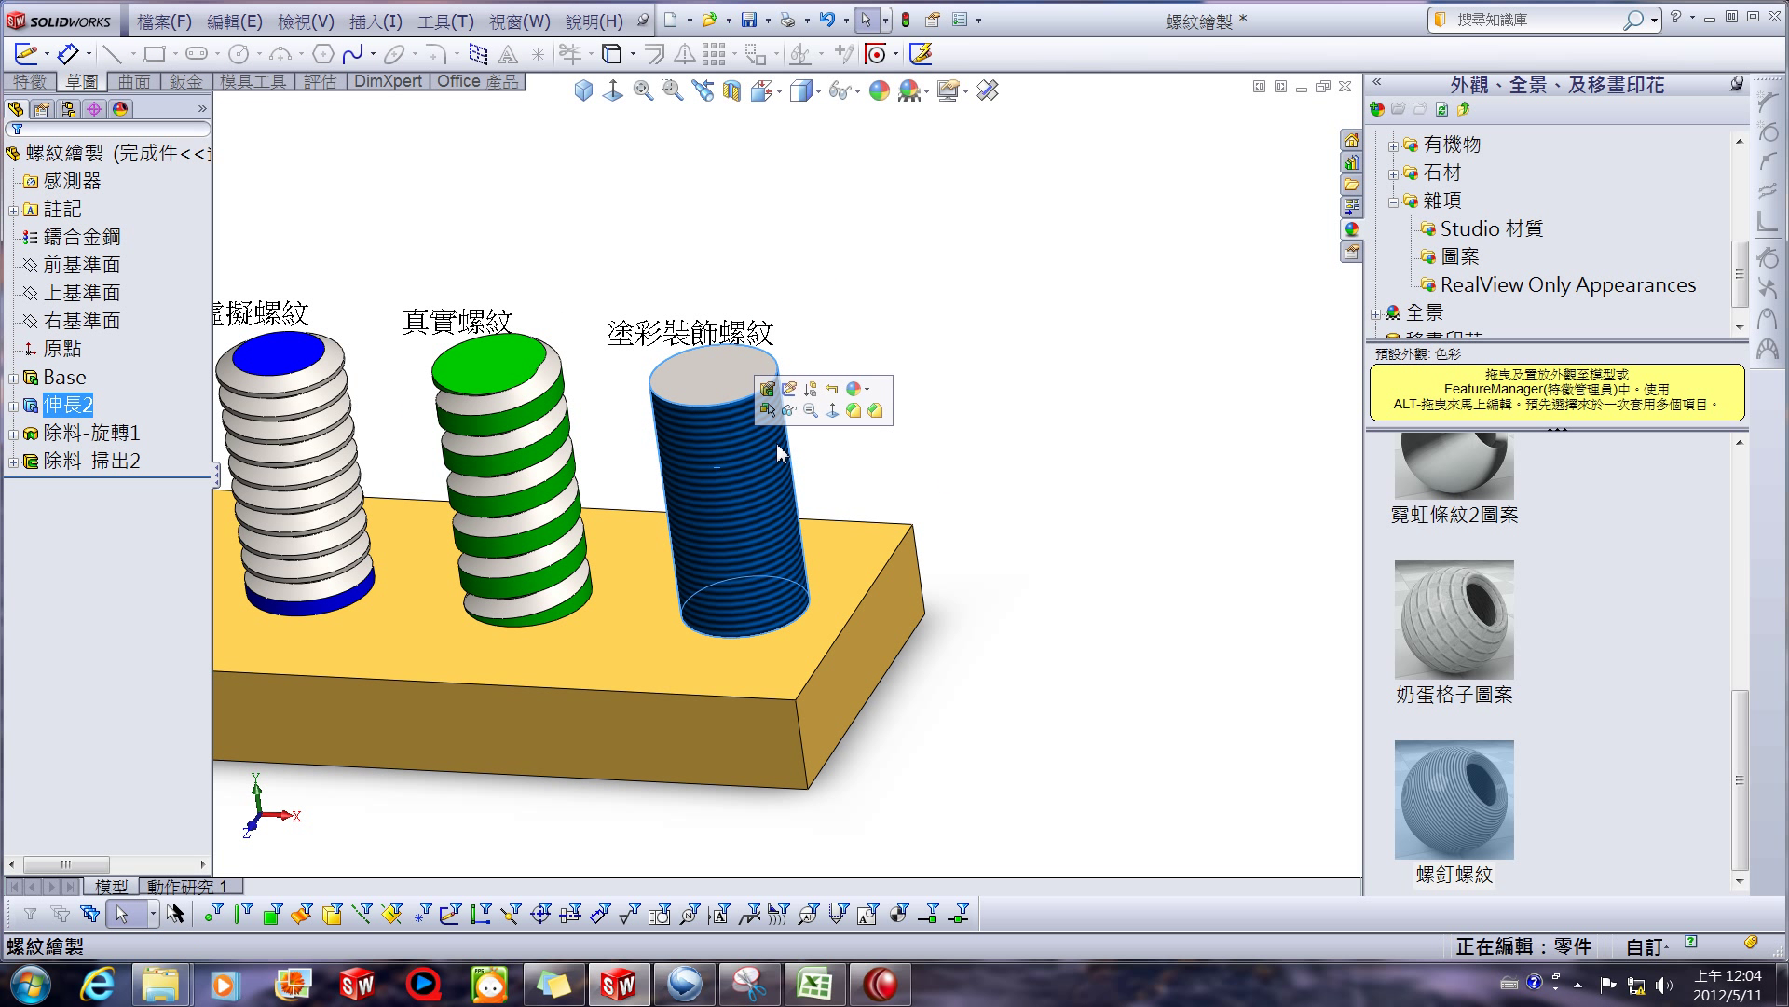
{"action": "left_click", "coordinate": [855, 389]}
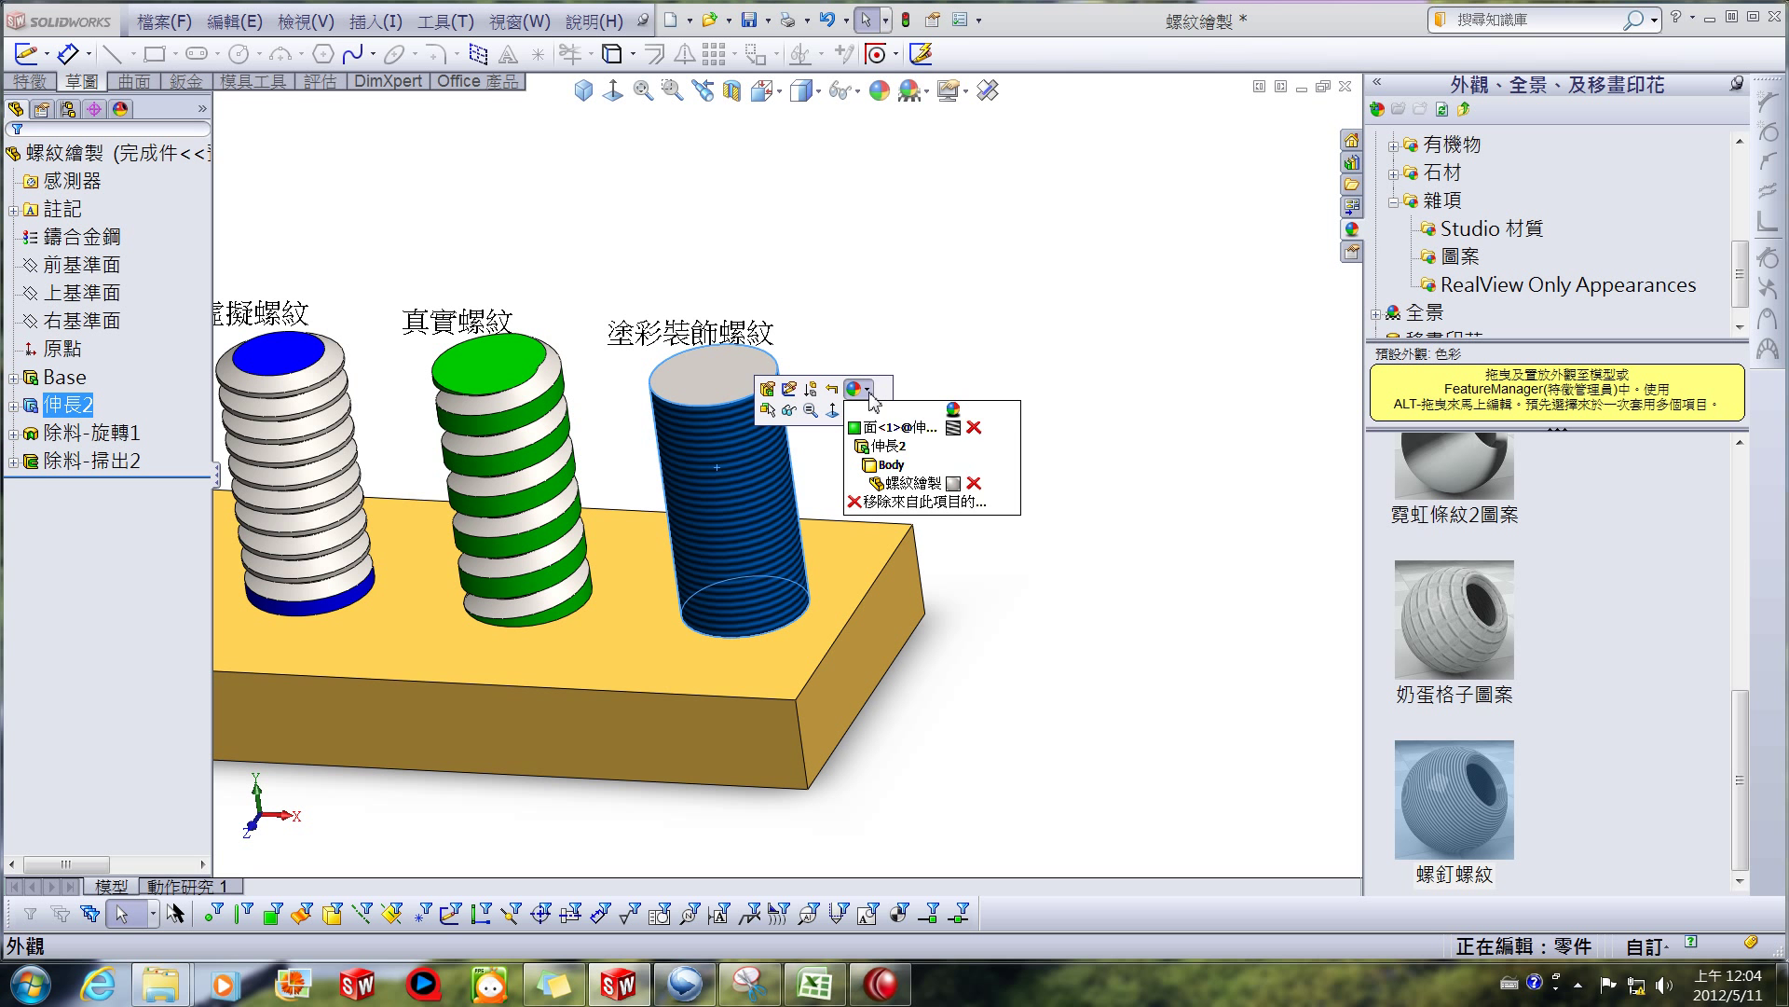
{"action": "left_click", "coordinate": [974, 427]}
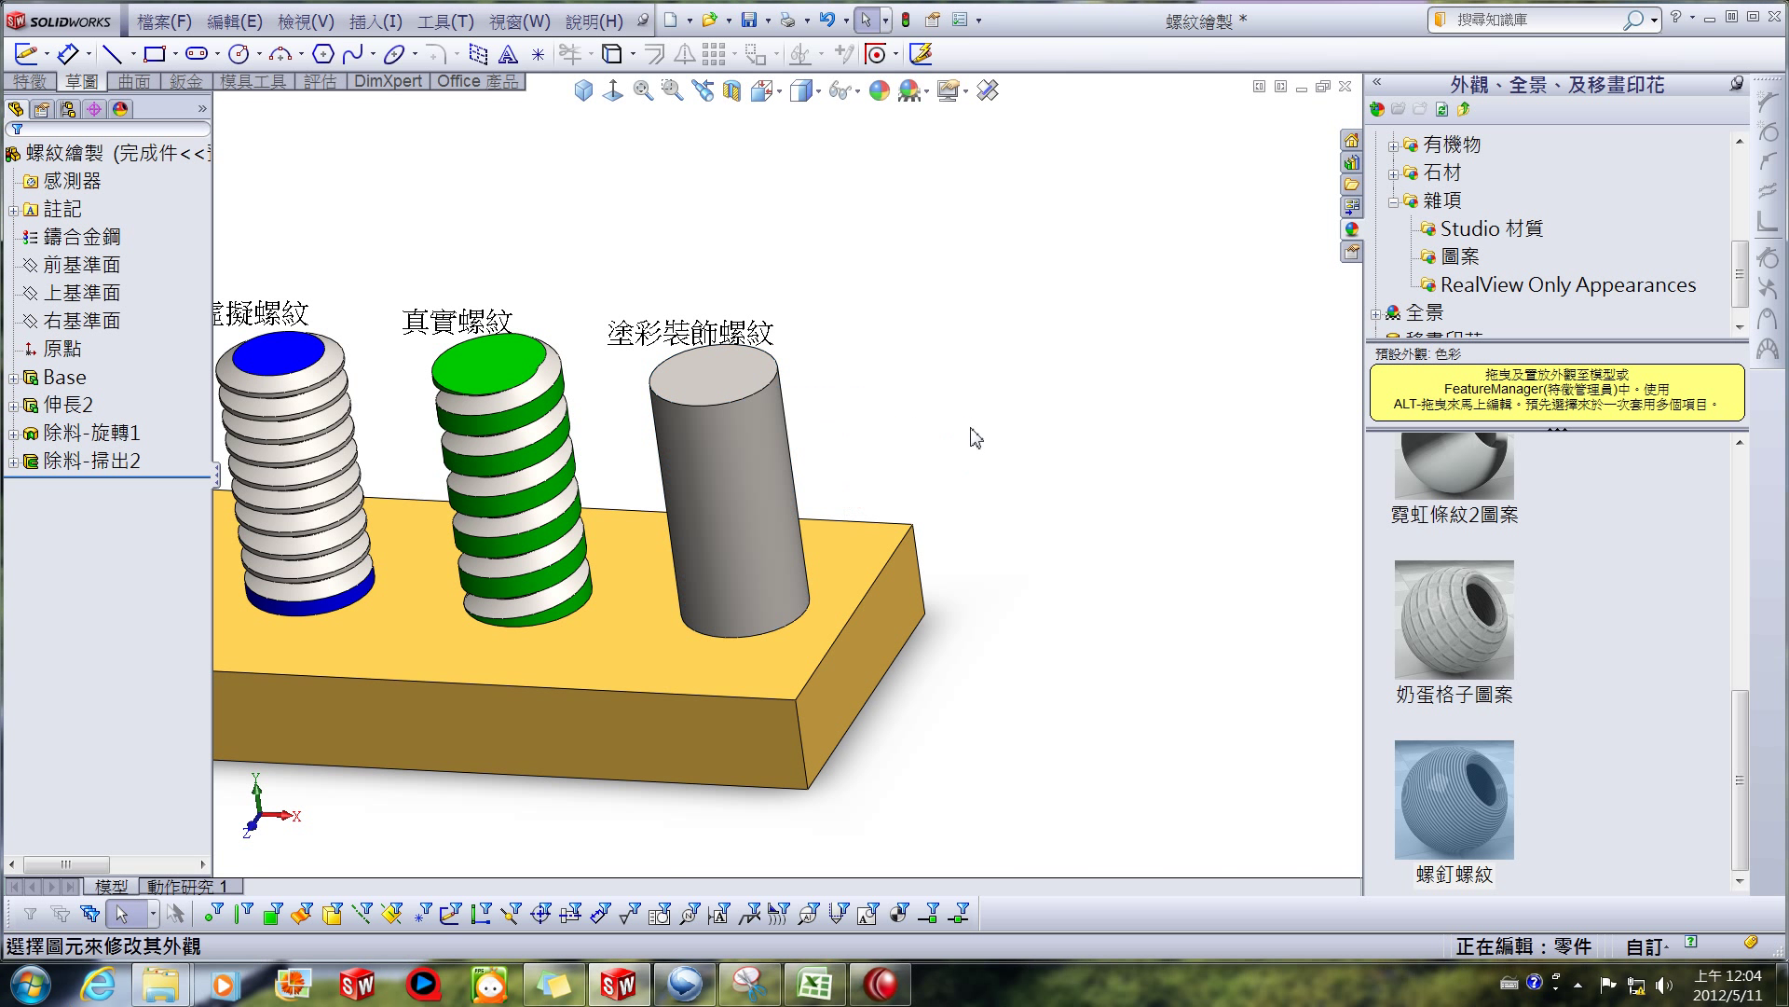
{"action": "scroll", "coordinate": [973, 447], "scroll_direction": "down", "scroll_amount": 4}
{"action": "mouse_move", "coordinate": [976, 457]}
{"action": "middle_mouse_down"}
{"action": "mouse_move", "coordinate": [924, 476]}
{"action": "mouse_move", "coordinate": [832, 459]}
{"action": "mouse_move", "coordinate": [675, 504]}
{"action": "middle_mouse_up"}
{"action": "scroll", "coordinate": [832, 458], "scroll_direction": "up", "scroll_amount": 5}
{"action": "scroll", "coordinate": [799, 472], "scroll_direction": "down", "scroll_amount": 4}
{"action": "scroll", "coordinate": [676, 503], "scroll_direction": "up", "scroll_amount": 3}
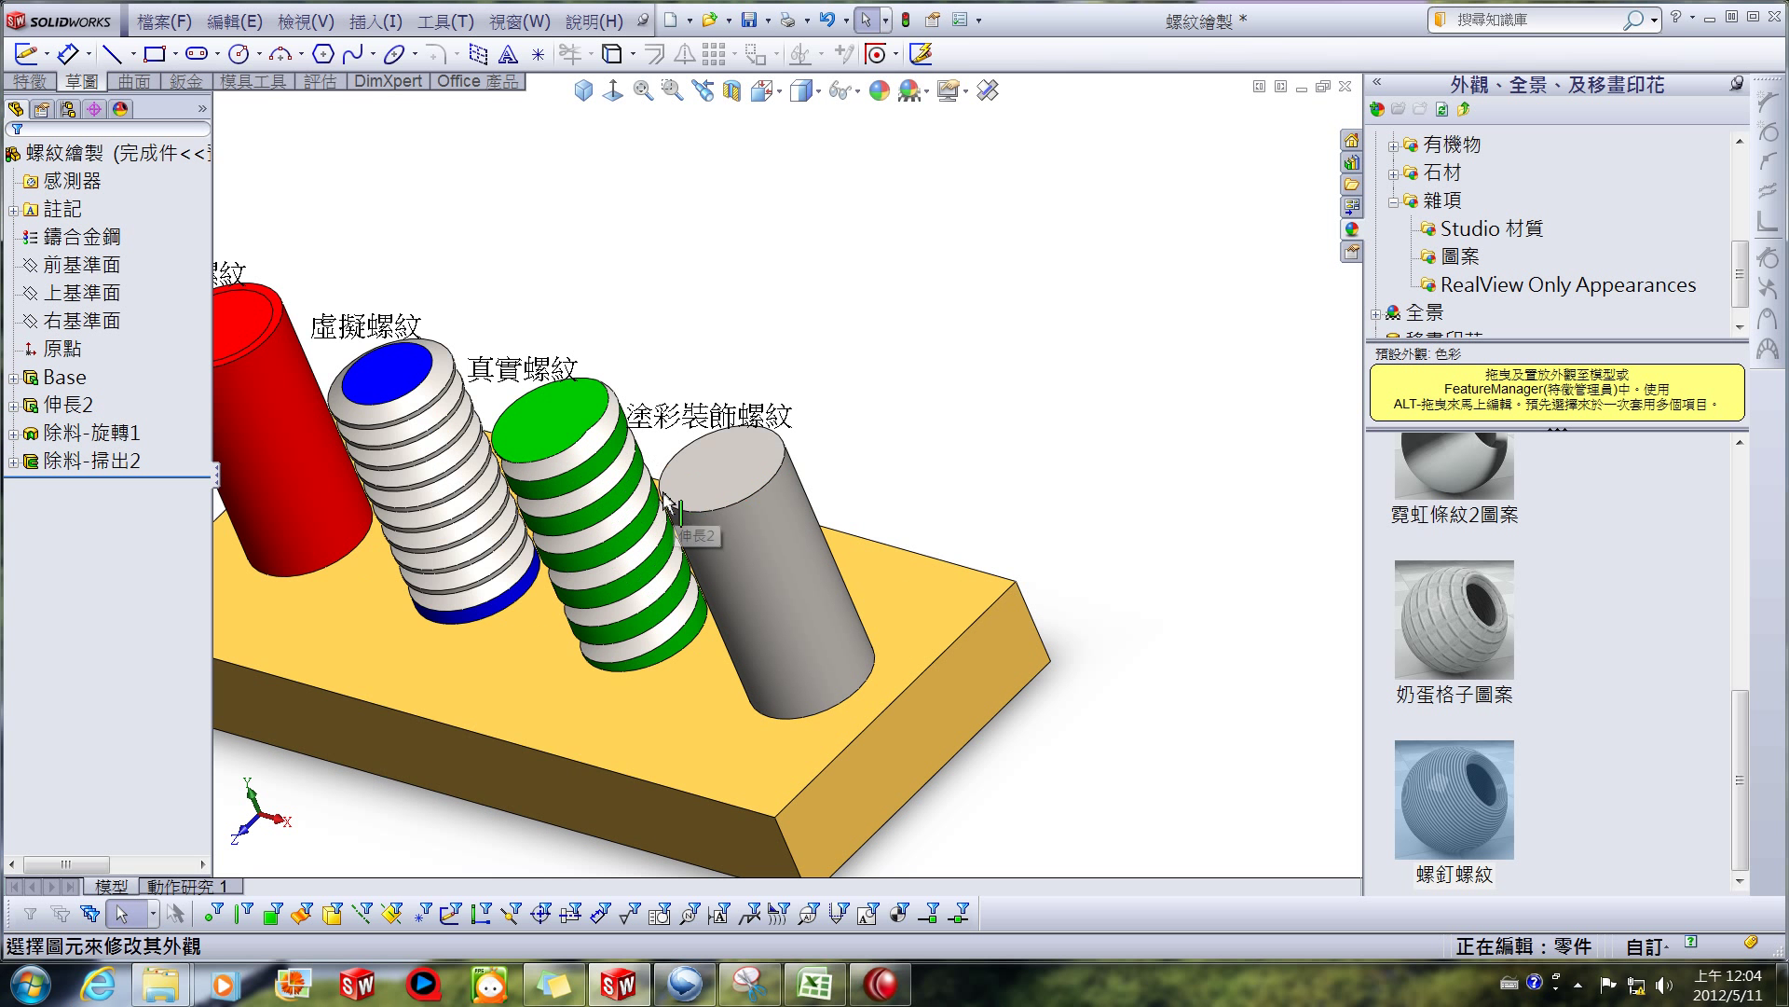
Start a cosmetic thread on the grey cylinder's top edge.
{"action": "left_click", "coordinate": [382, 22]}
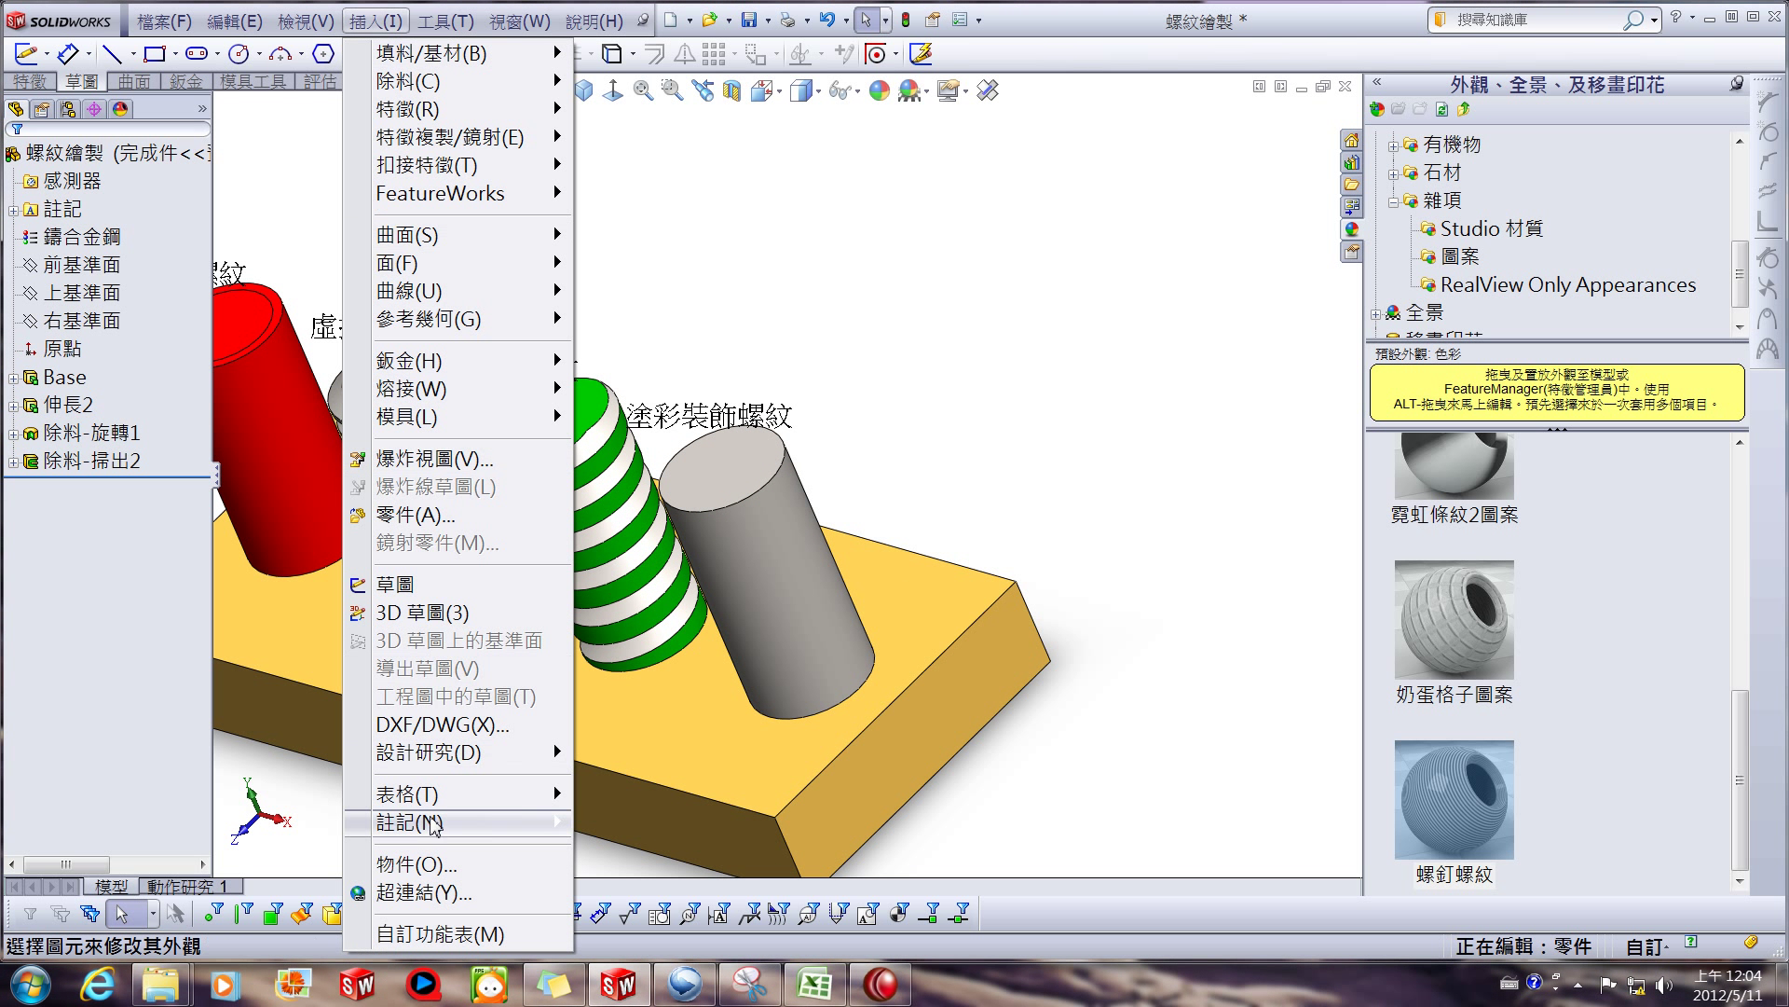
{"action": "mouse_move", "coordinate": [433, 826]}
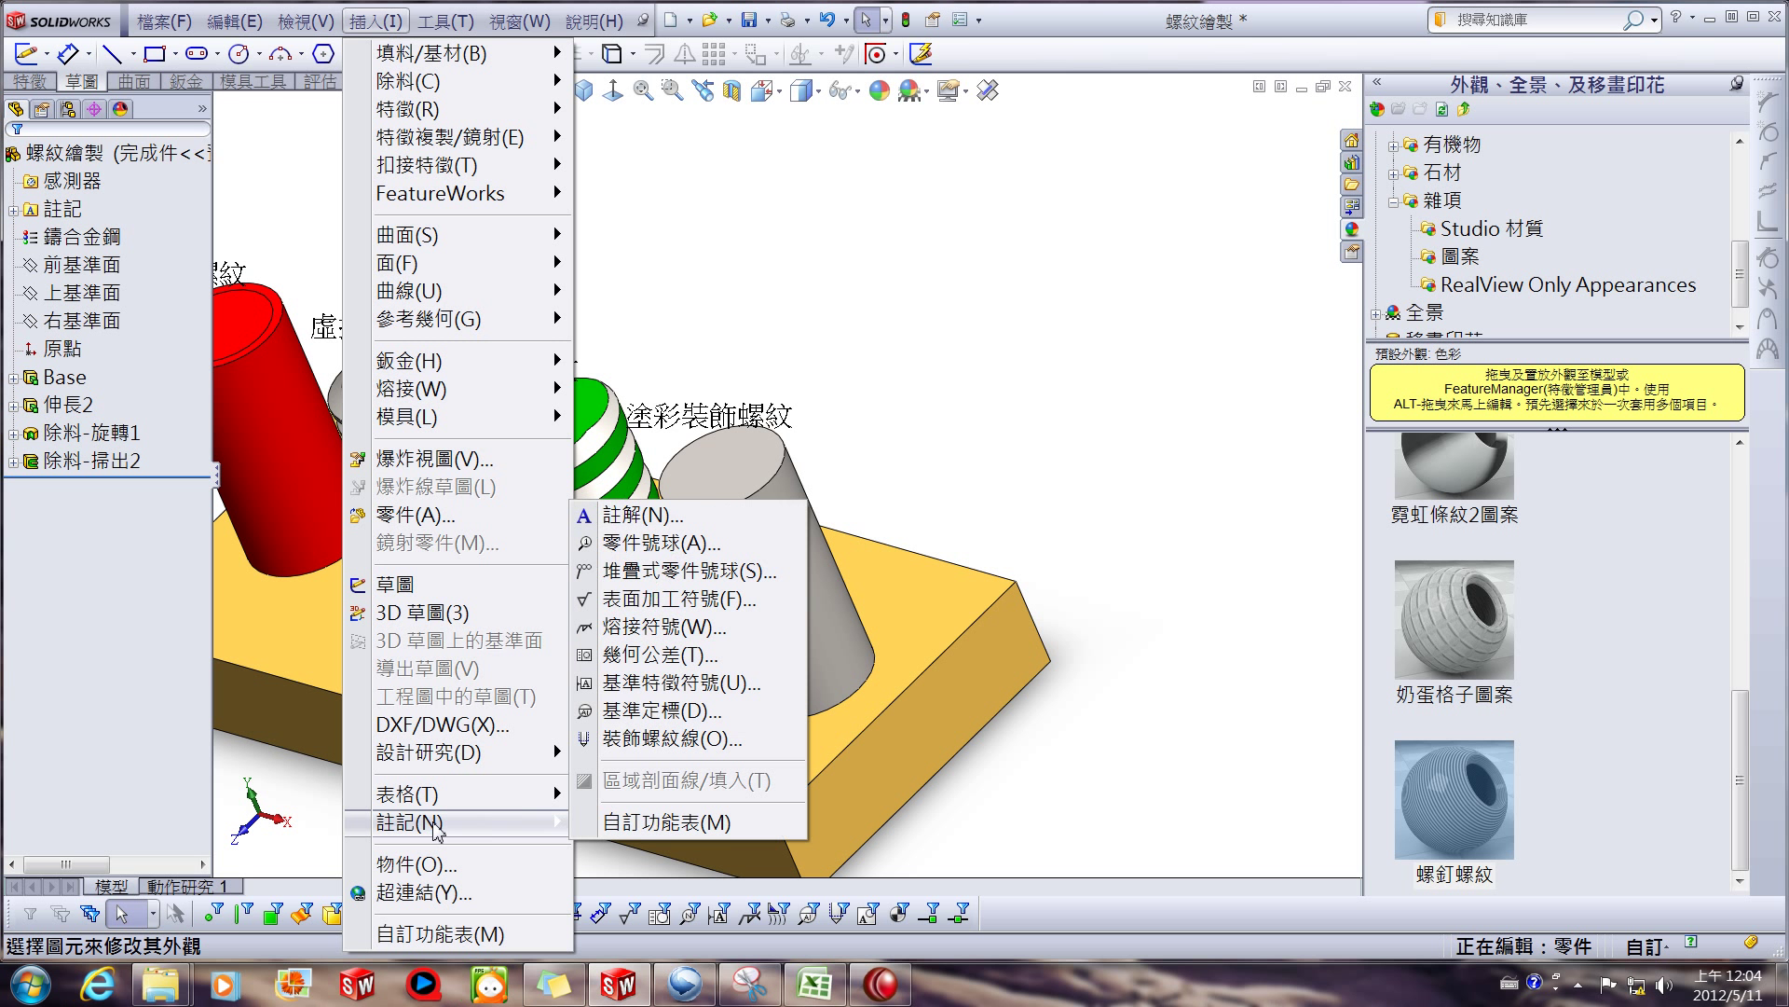
{"action": "left_click", "coordinate": [649, 741]}
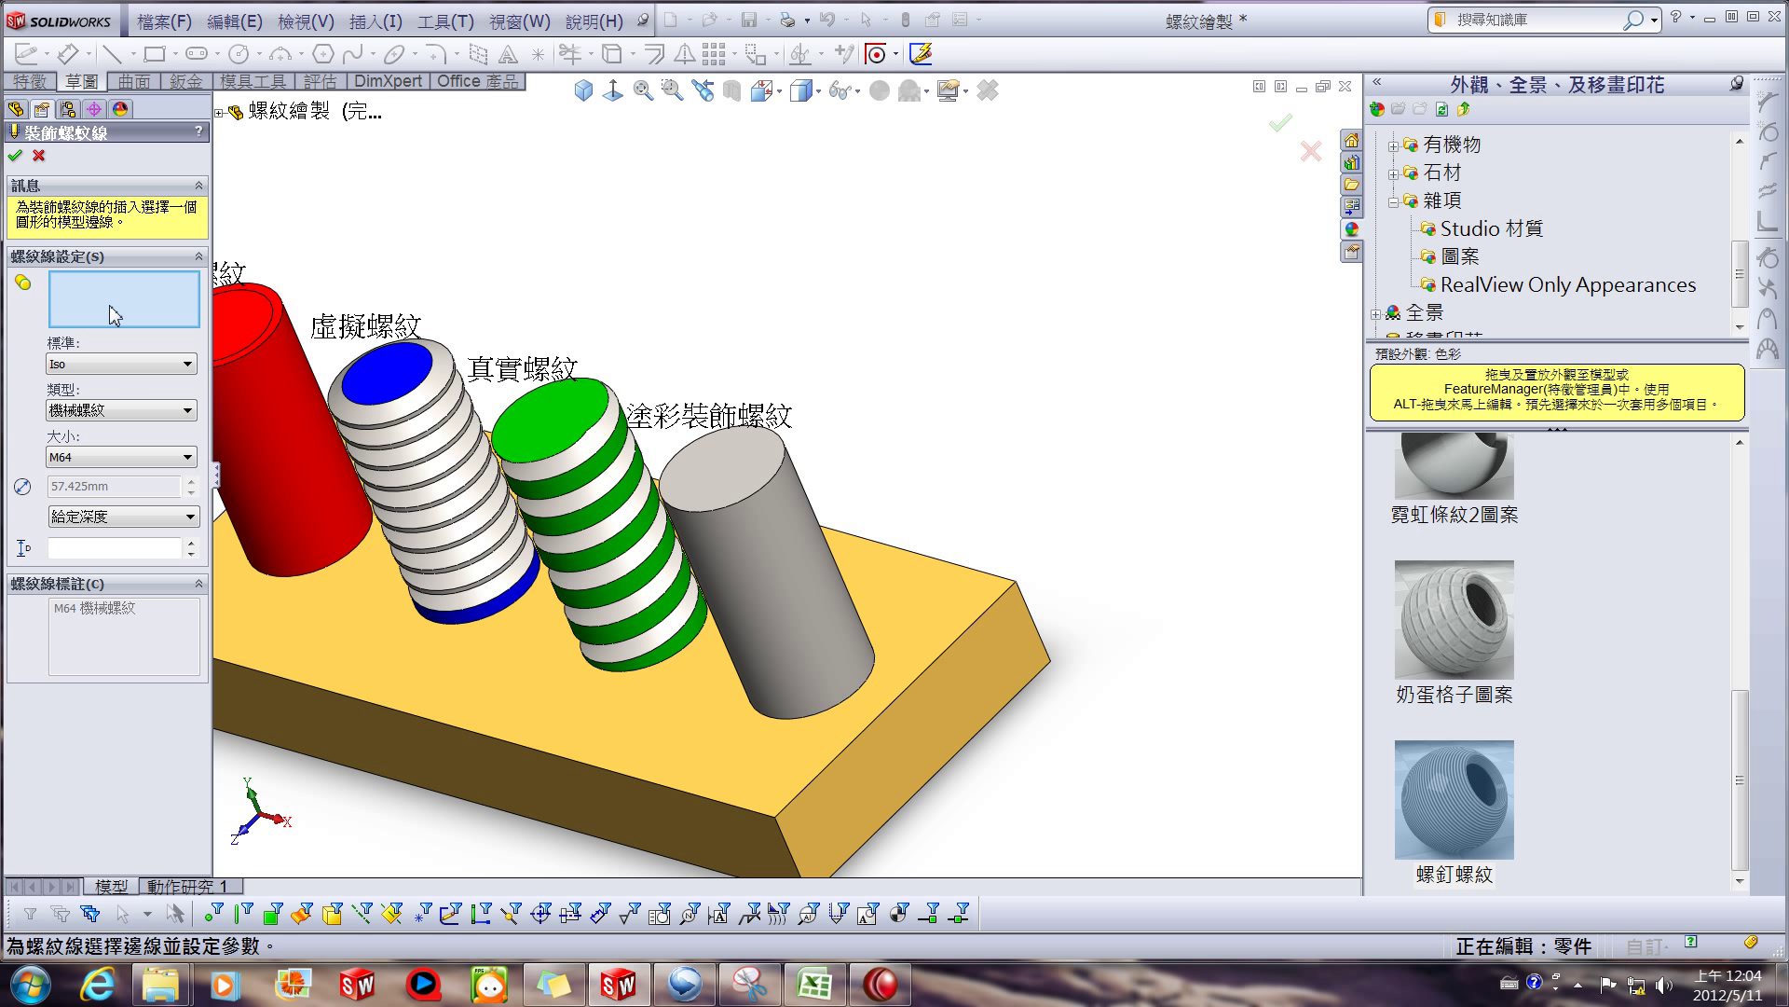
{"action": "left_click", "coordinate": [741, 509]}
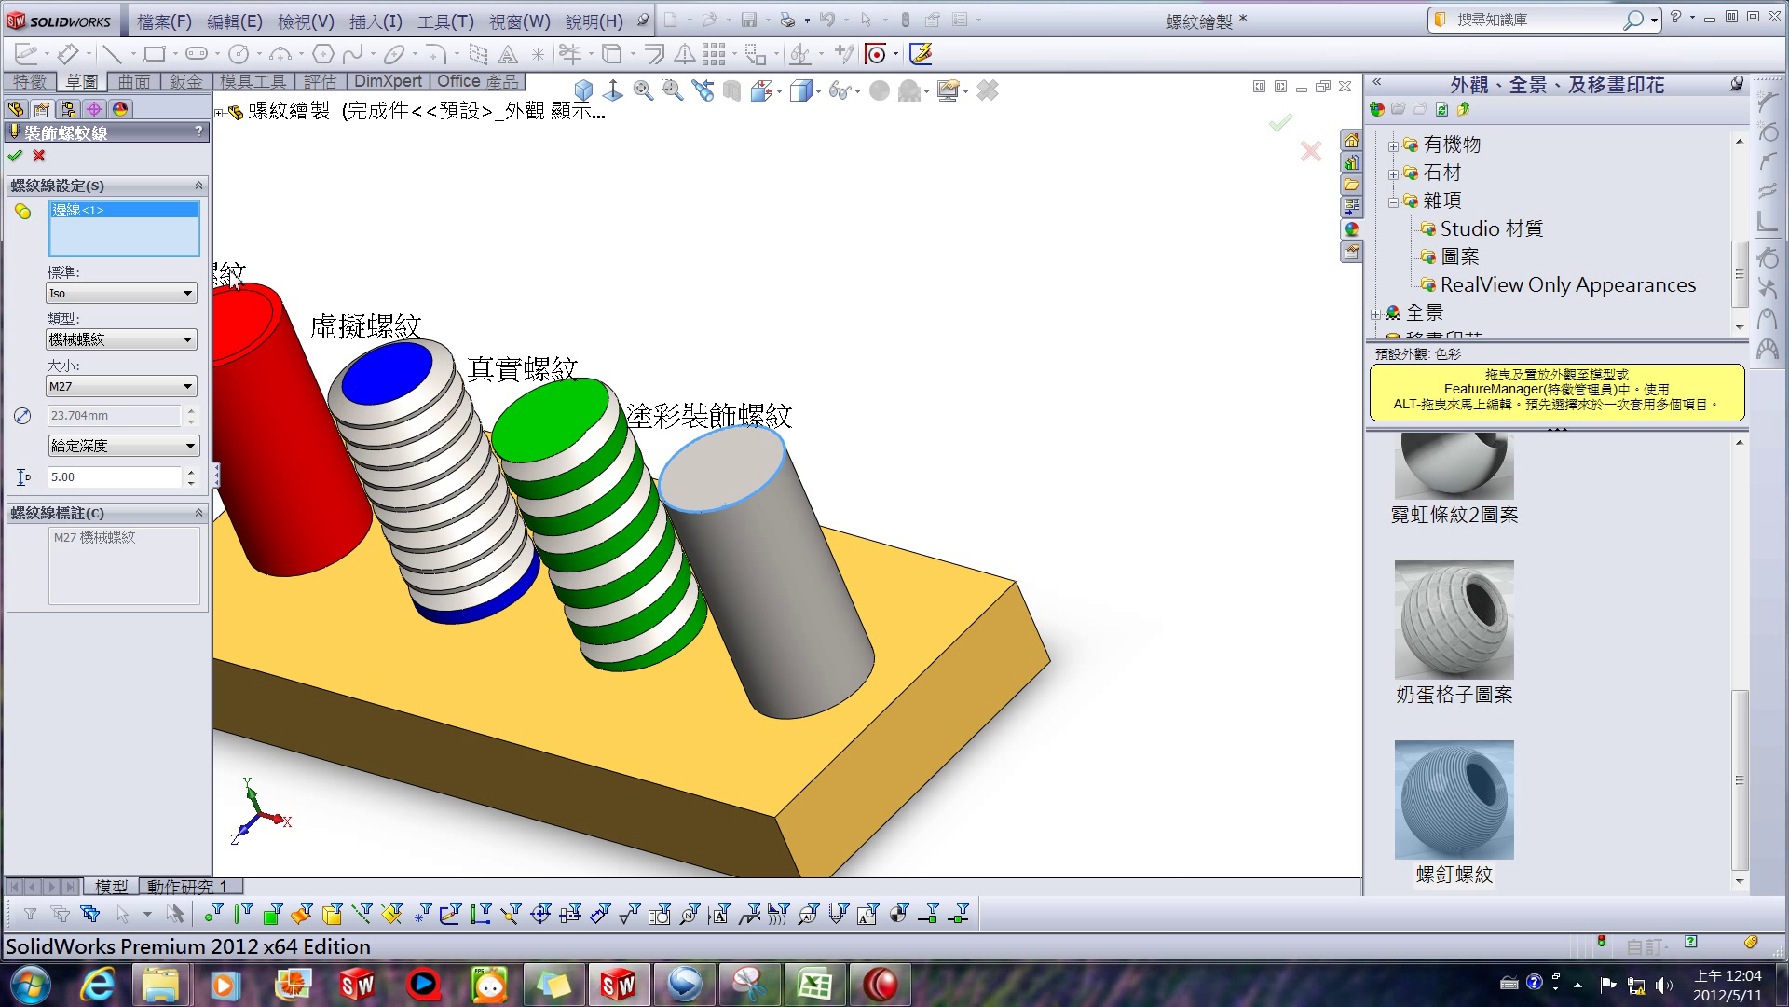
Keep the Iso standard and M27 size, set depth to 25 mm, and confirm.
{"action": "left_click", "coordinate": [166, 295]}
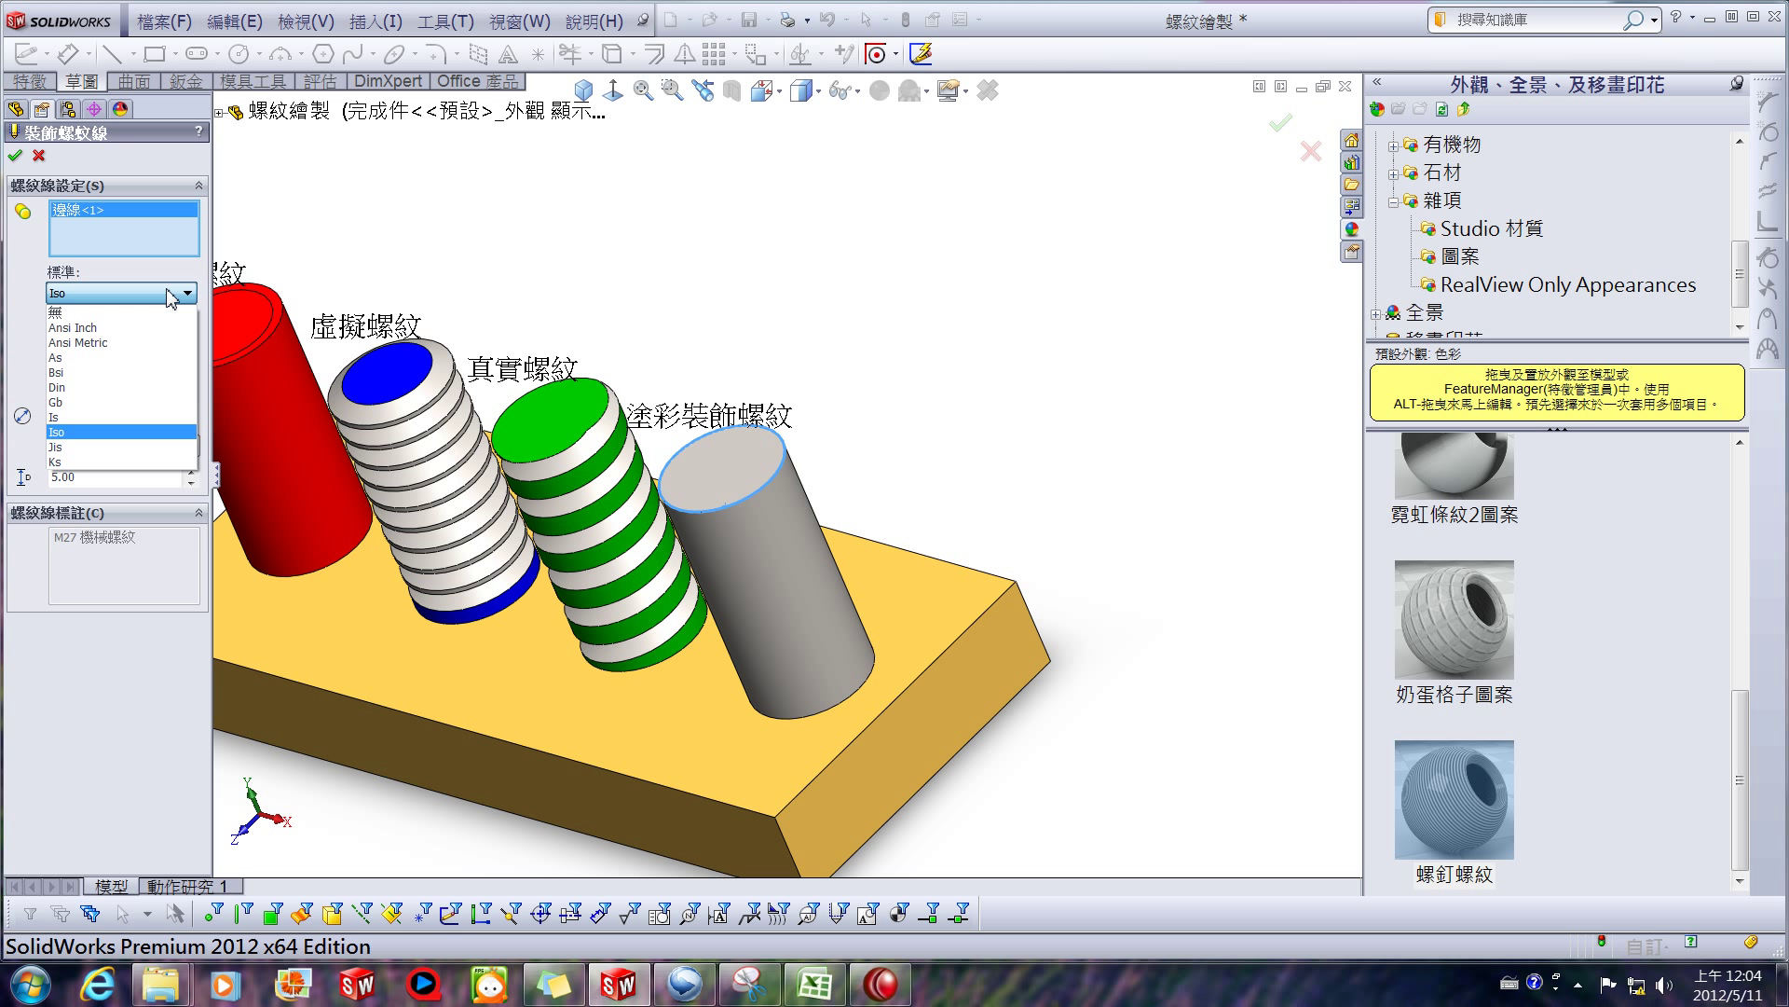
{"action": "left_click", "coordinate": [169, 294]}
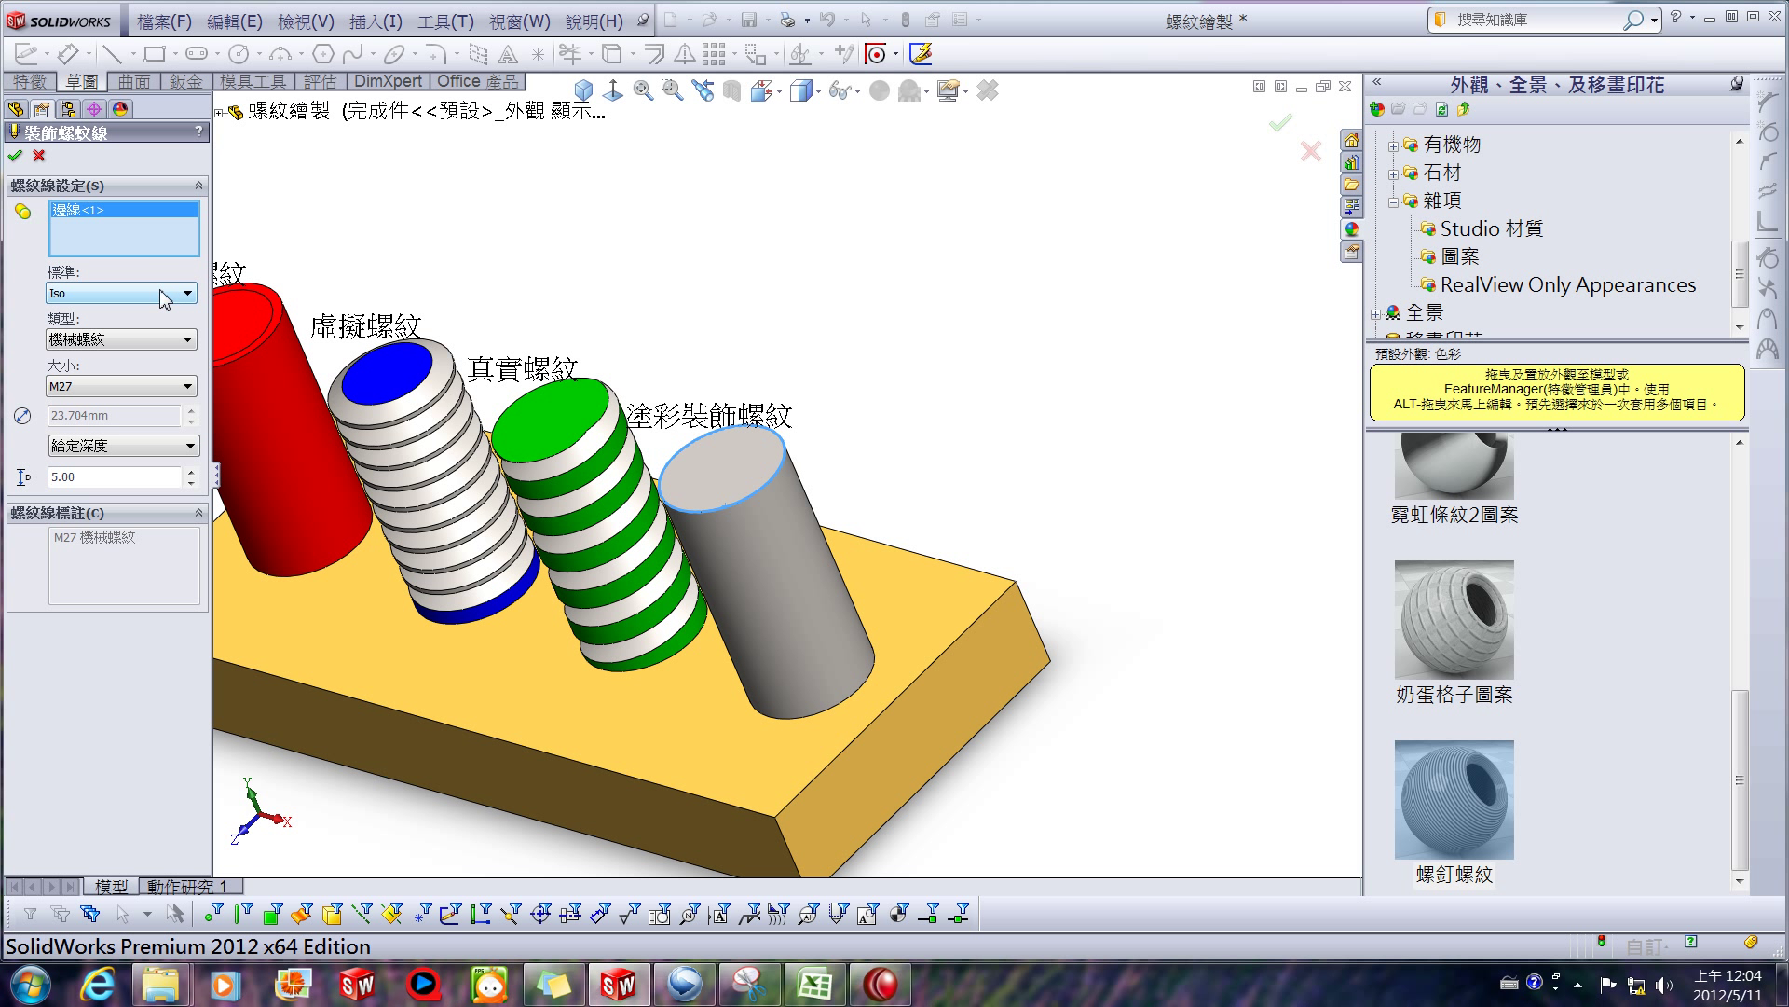
{"action": "left_click", "coordinate": [165, 295]}
{"action": "left_click", "coordinate": [165, 295]}
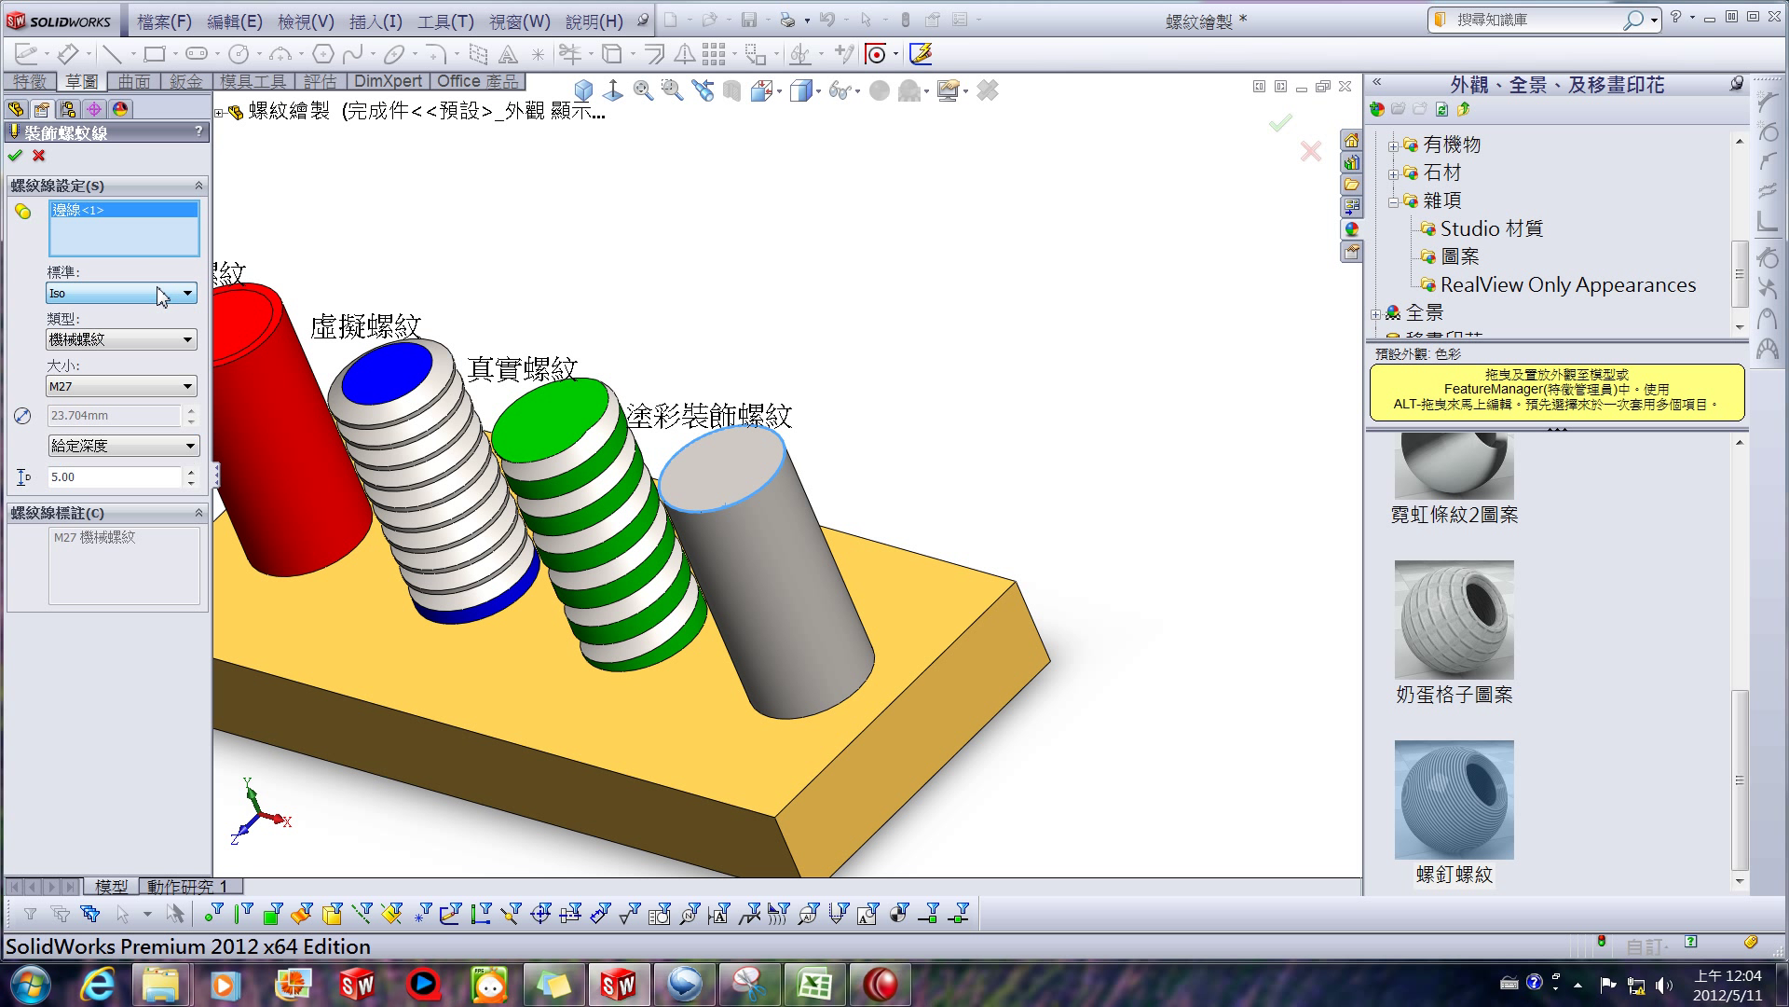
{"action": "left_click", "coordinate": [141, 386]}
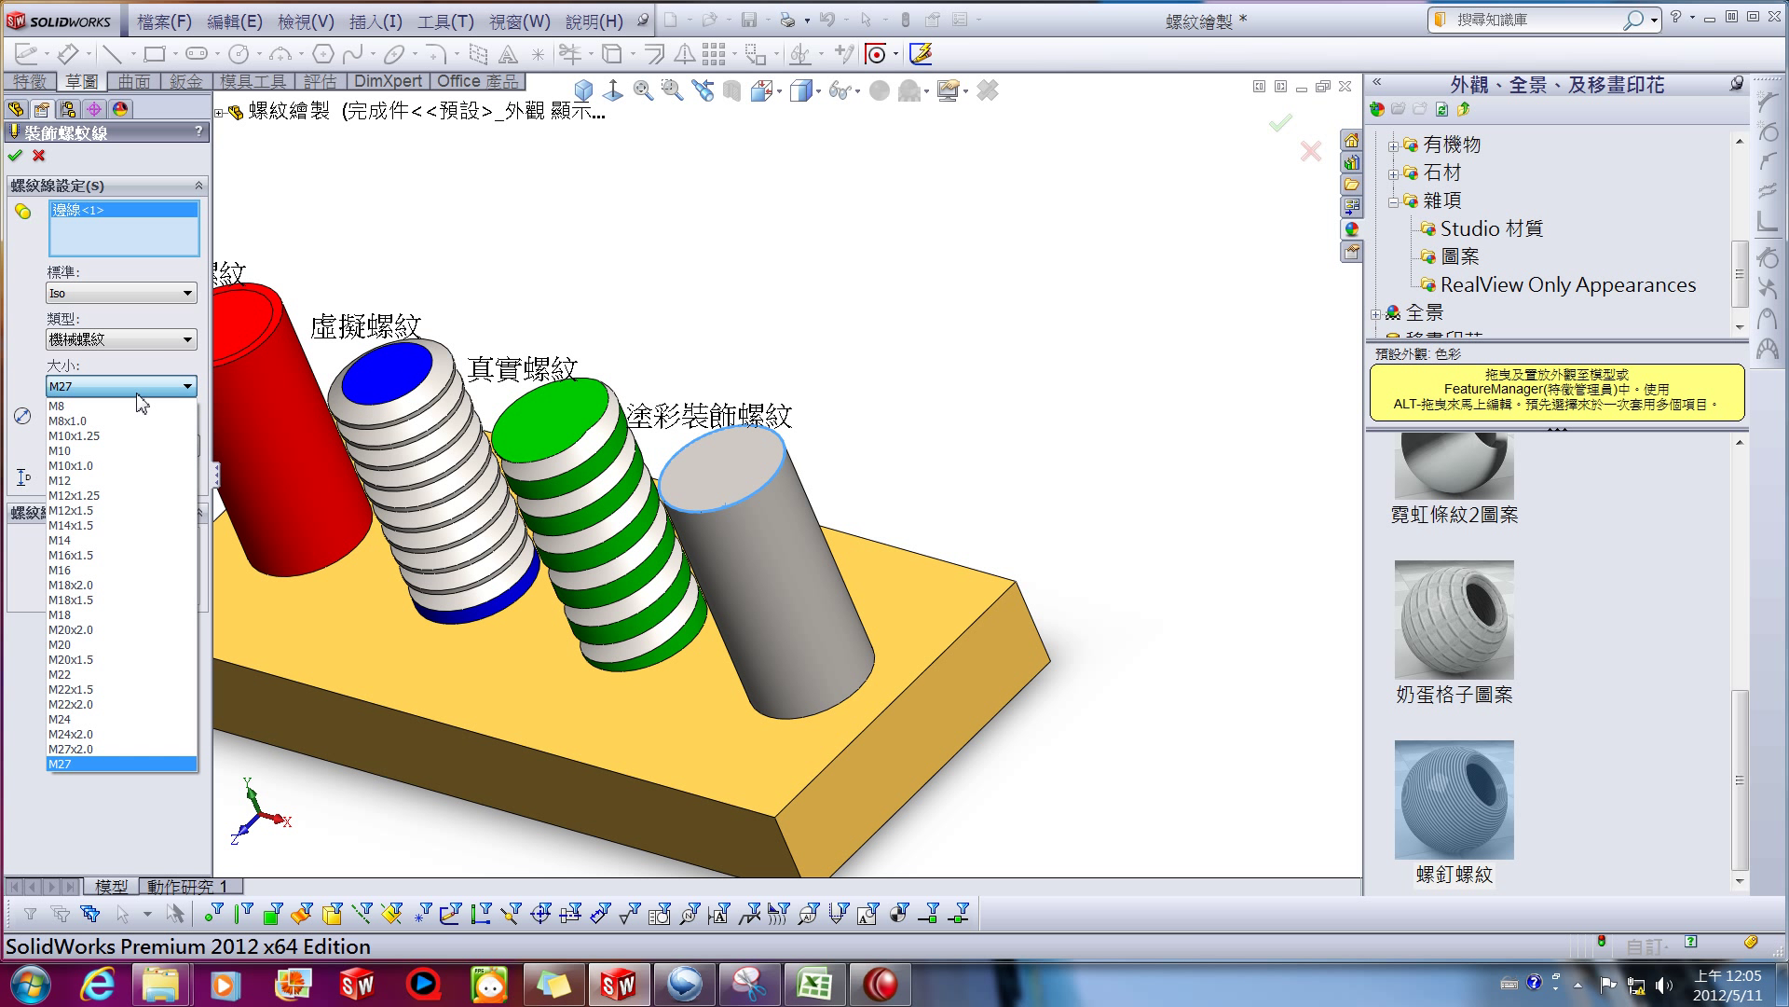
{"action": "left_click", "coordinate": [138, 393]}
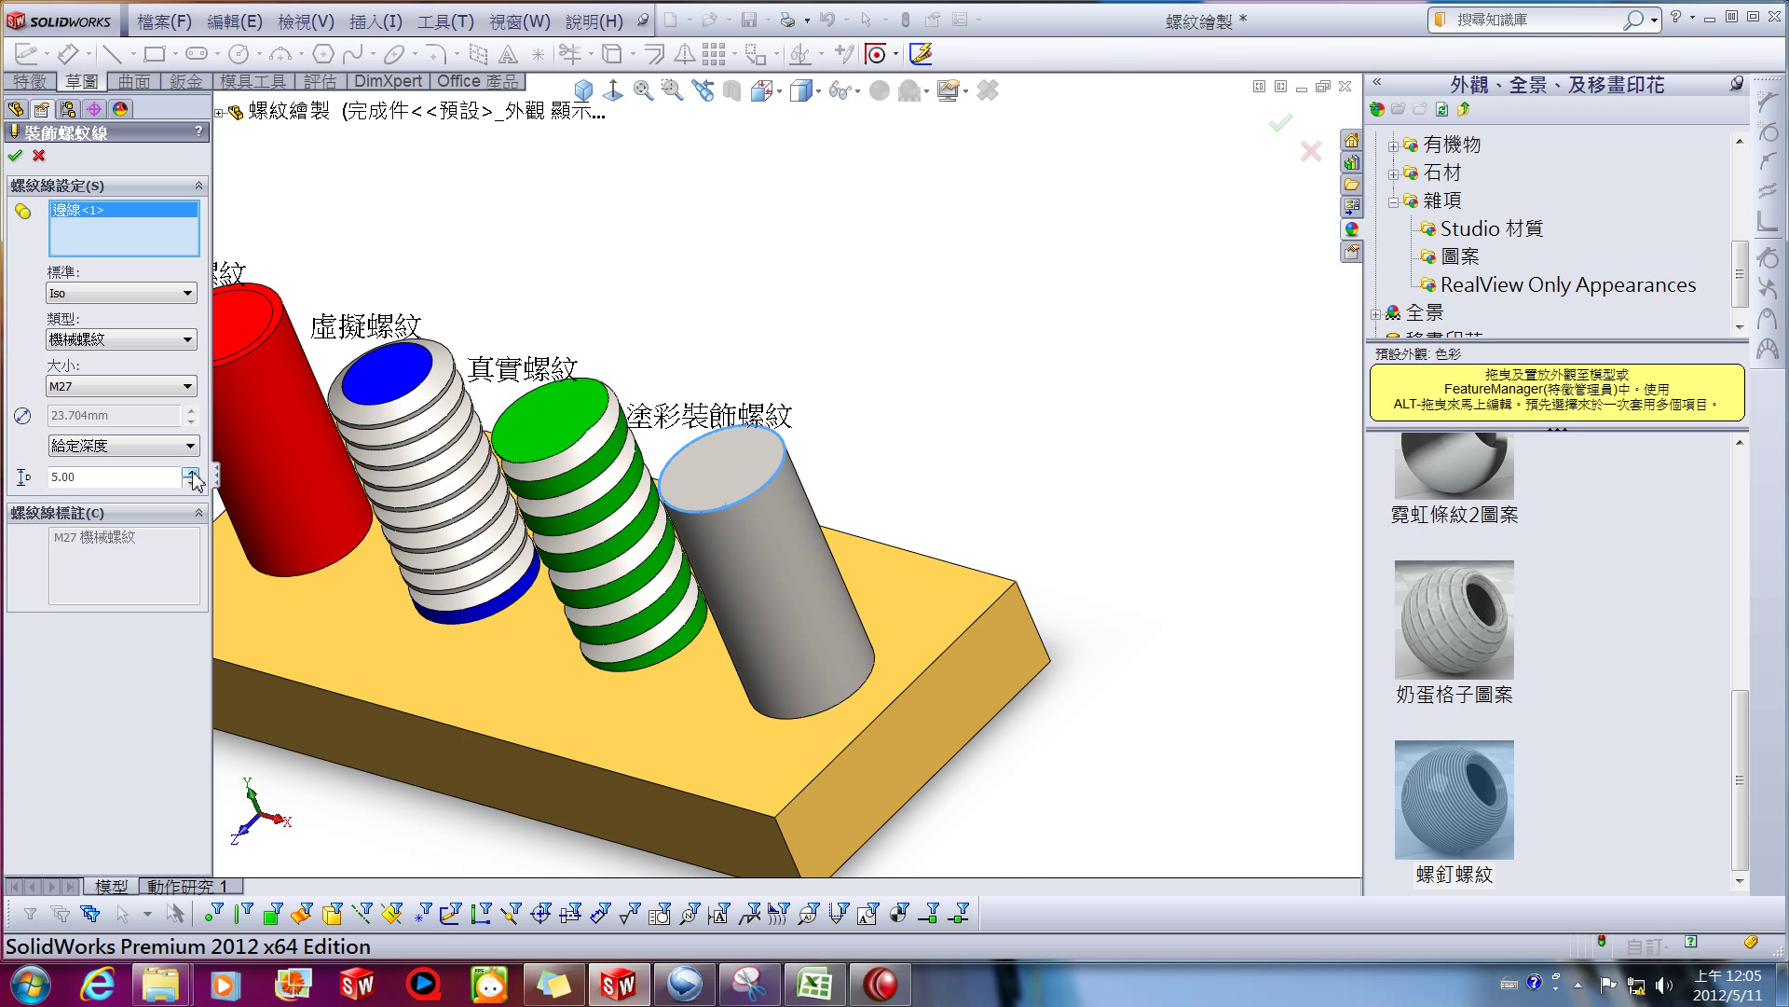
{"action": "left_click", "coordinate": [192, 472]}
{"action": "left_click", "coordinate": [192, 472]}
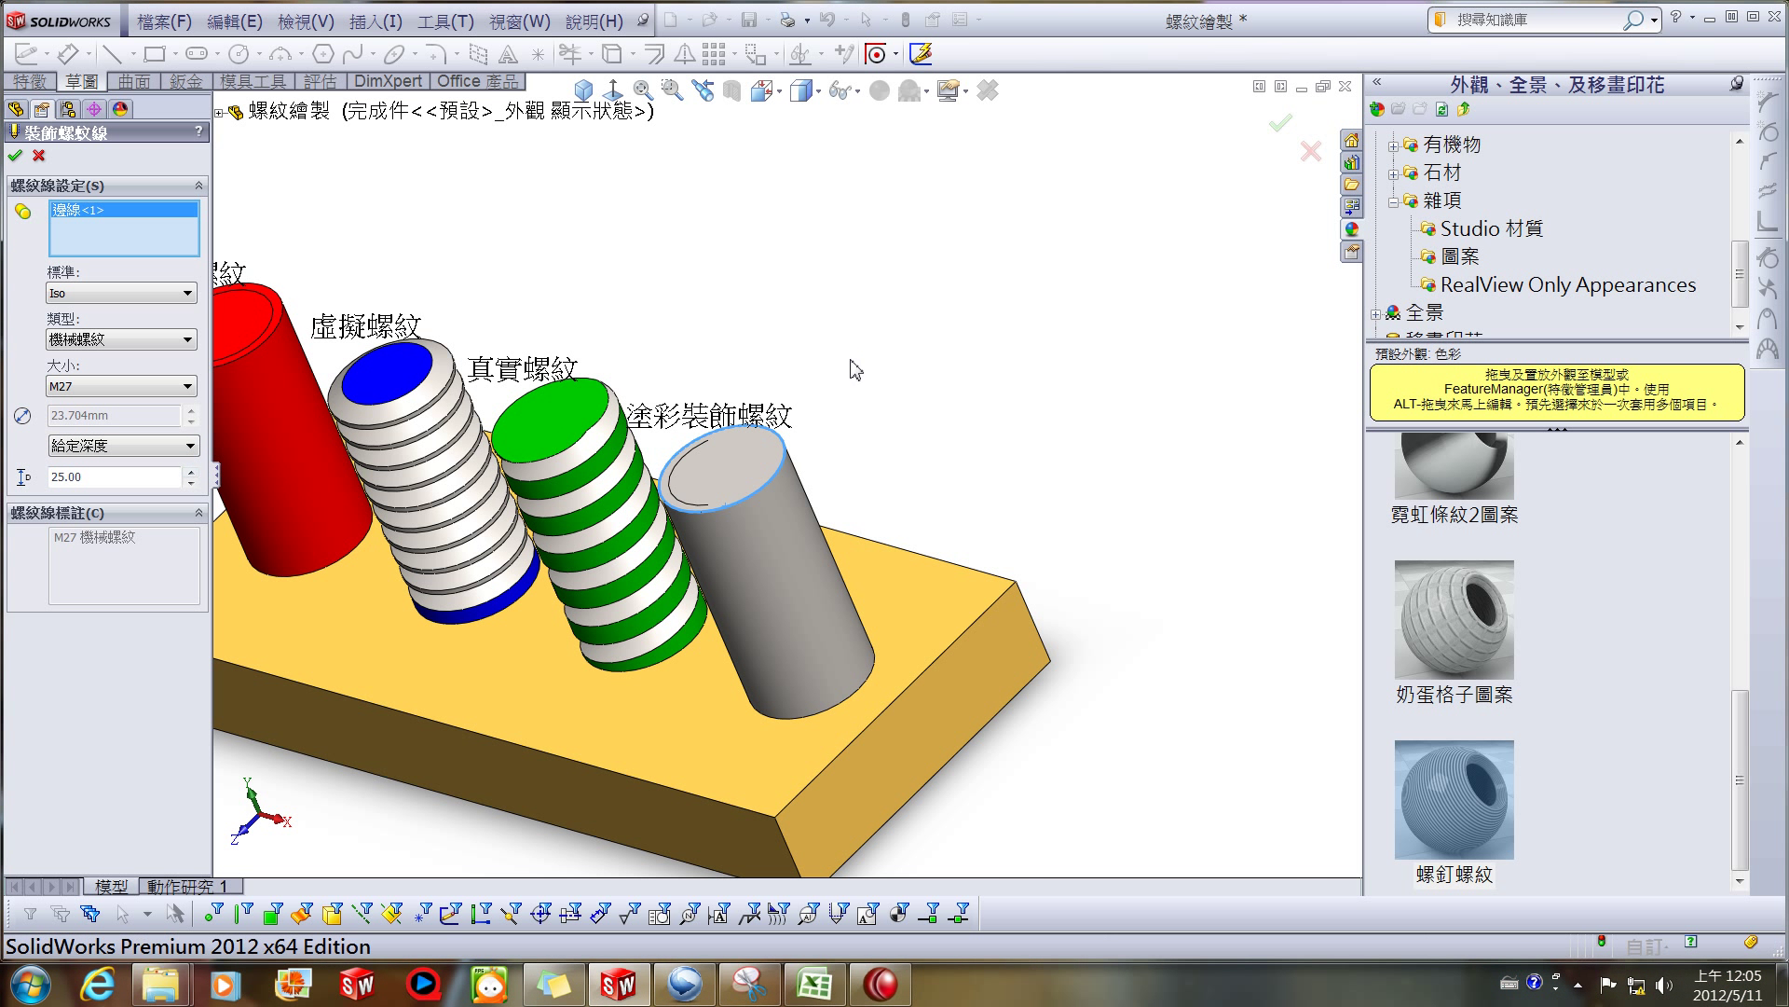
{"action": "middle_click_drag", "start_coordinate": [690, 471], "coordinate": [872, 346]}
{"action": "middle_click_drag", "start_coordinate": [992, 399], "coordinate": [843, 486]}
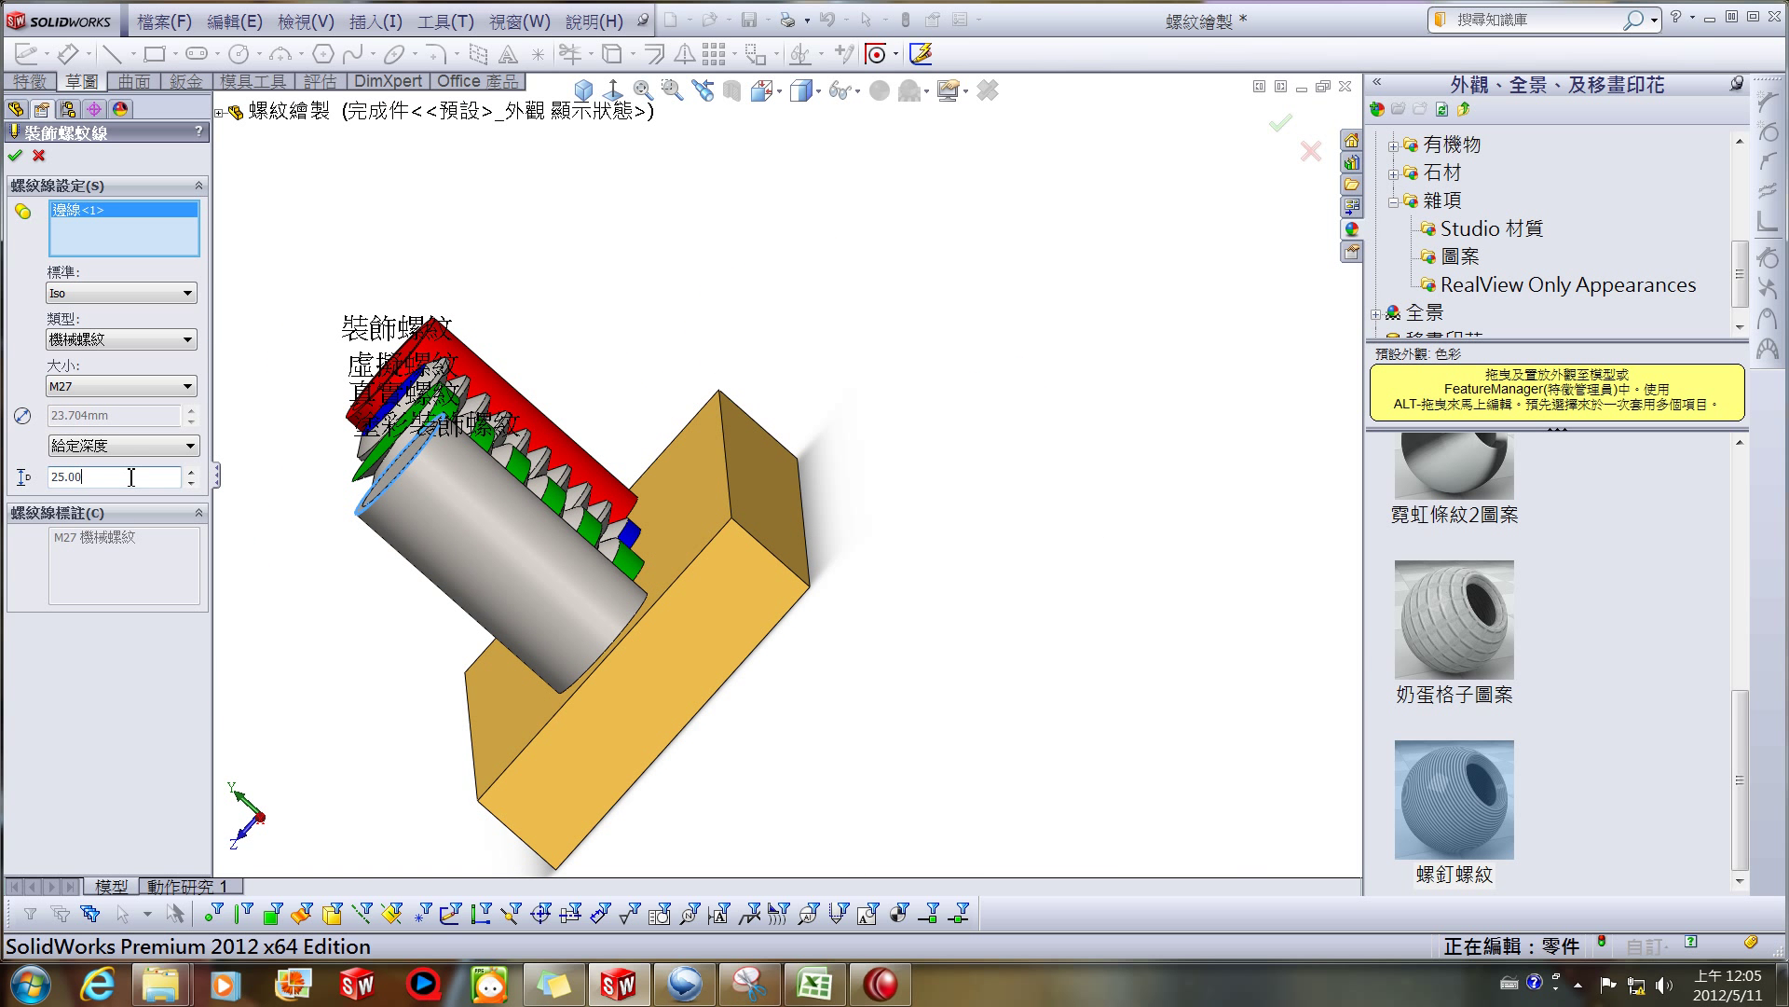
{"action": "key", "text": "Return"}
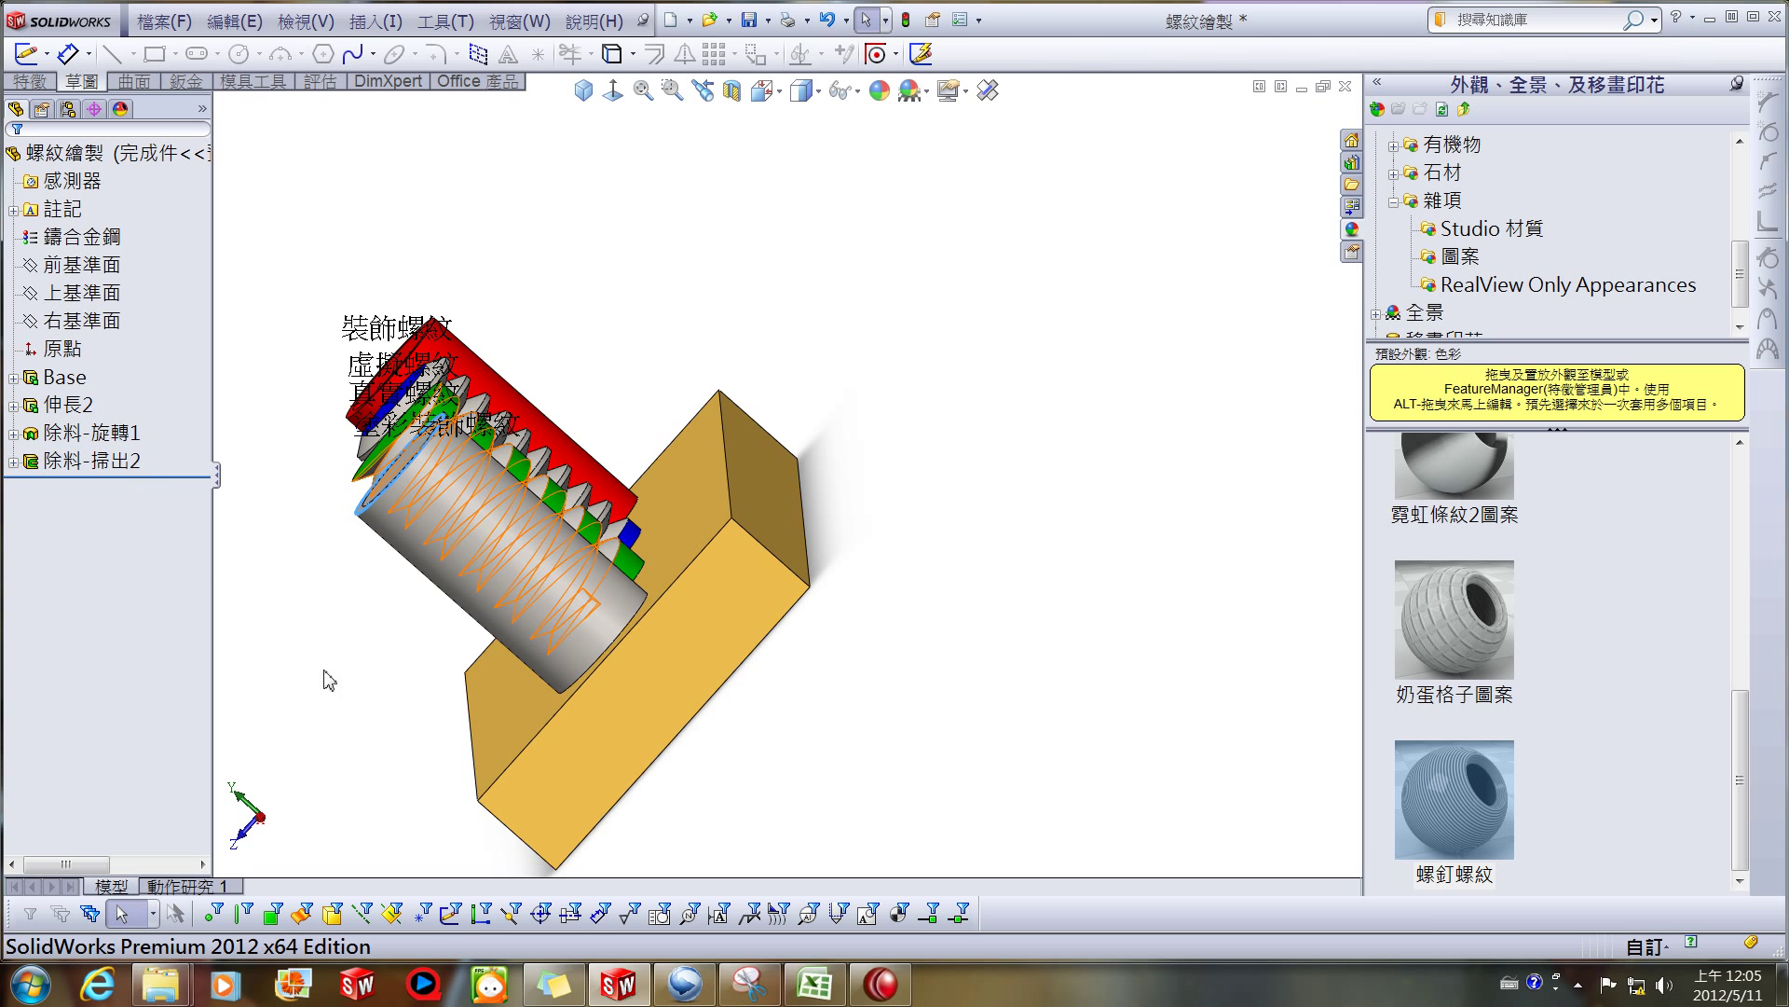
Expand 伸長2 and select the new cosmetic thread 裝飾螺紋線5.
{"action": "middle_click_drag", "start_coordinate": [330, 682], "coordinate": [520, 667]}
{"action": "scroll", "coordinate": [504, 535], "scroll_direction": "up", "scroll_amount": 3}
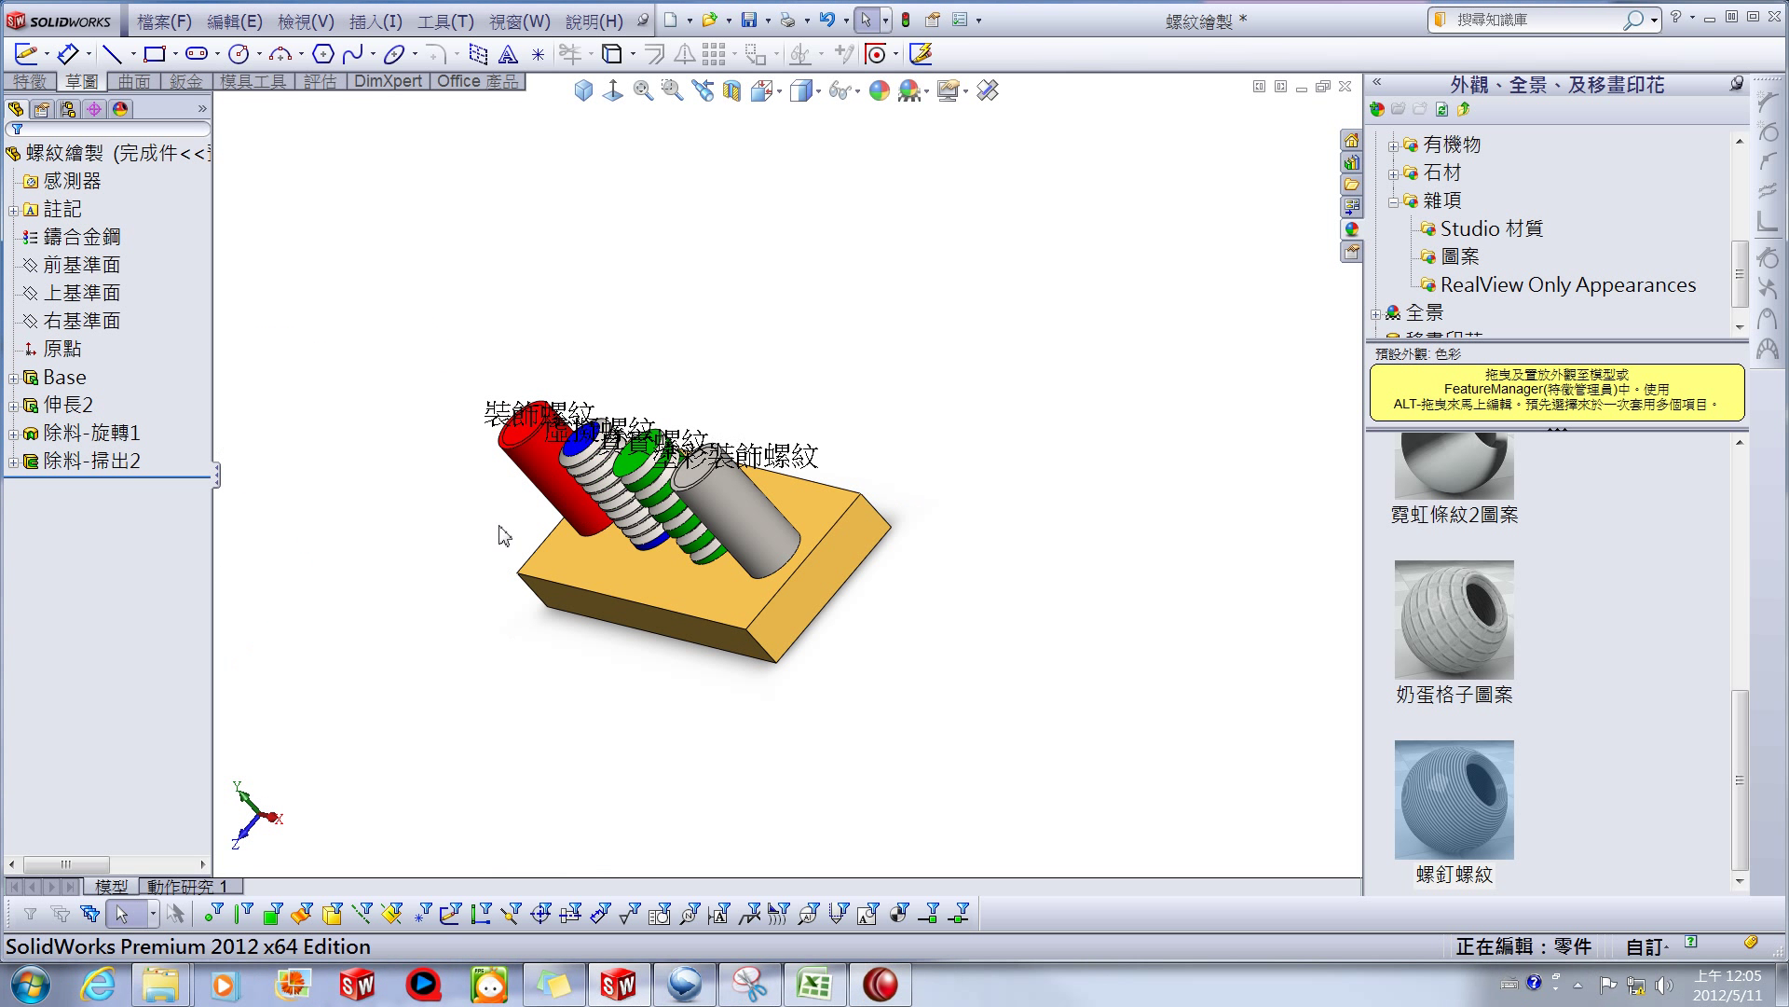
{"action": "left_click", "coordinate": [14, 406]}
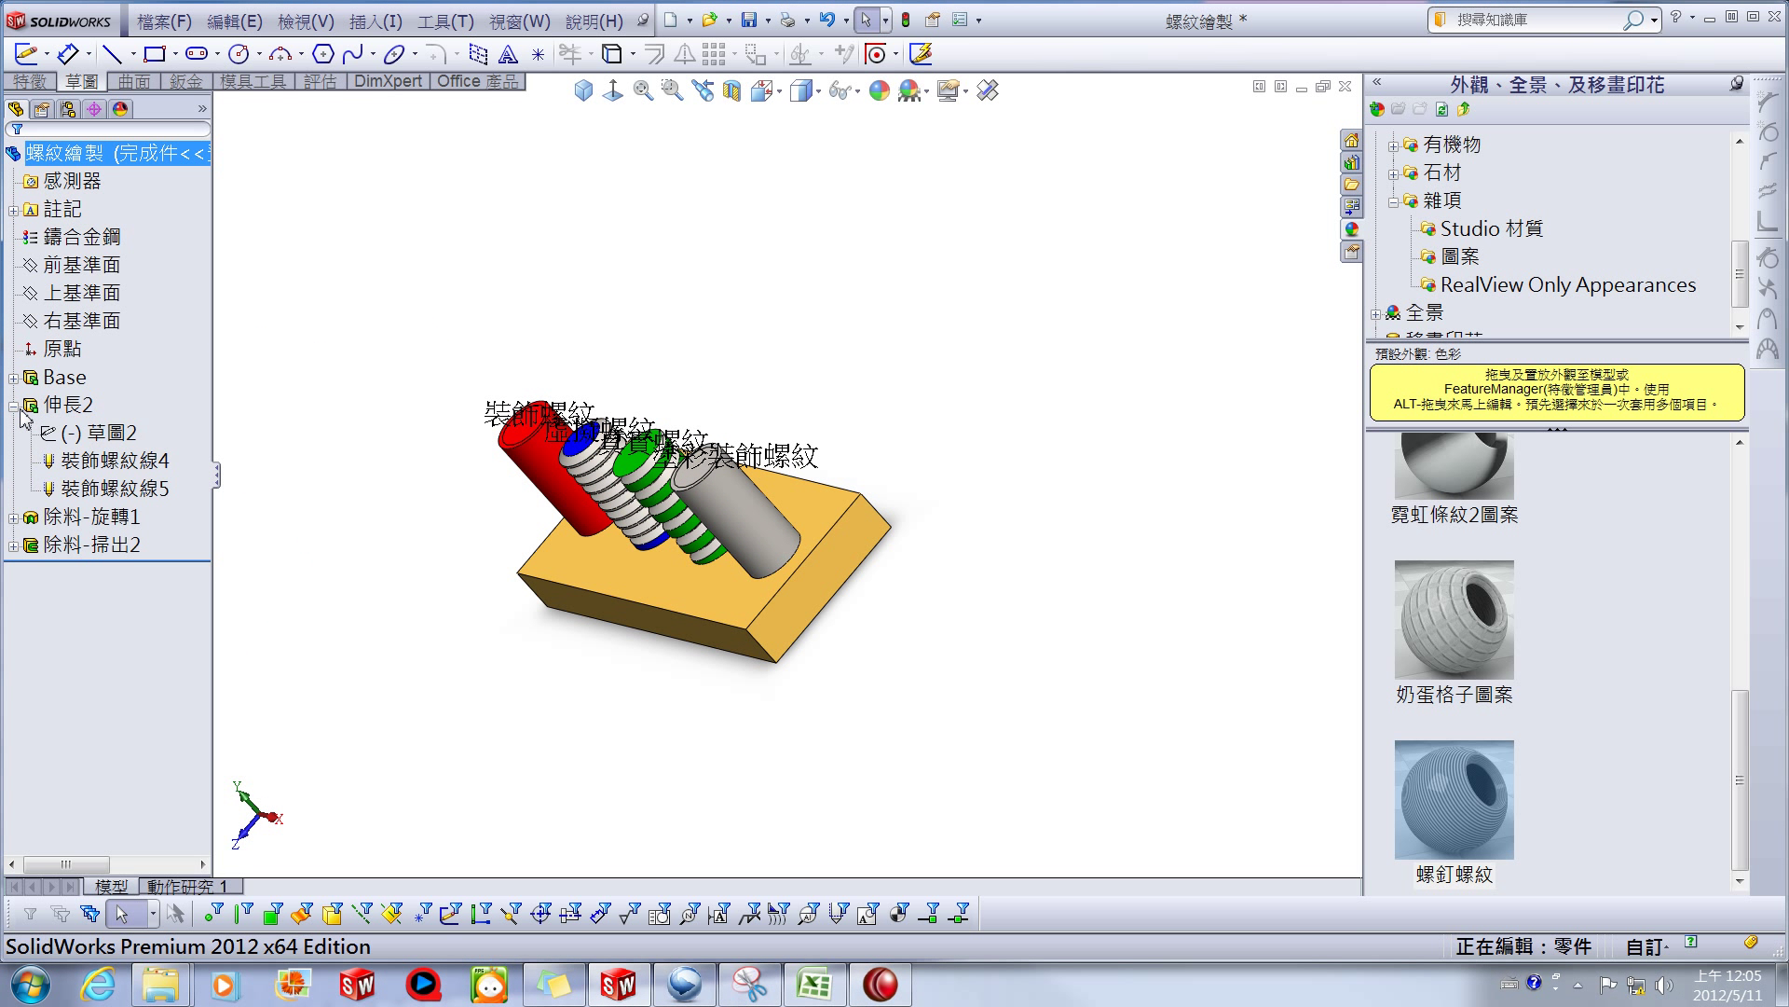
{"action": "left_click", "coordinate": [113, 487]}
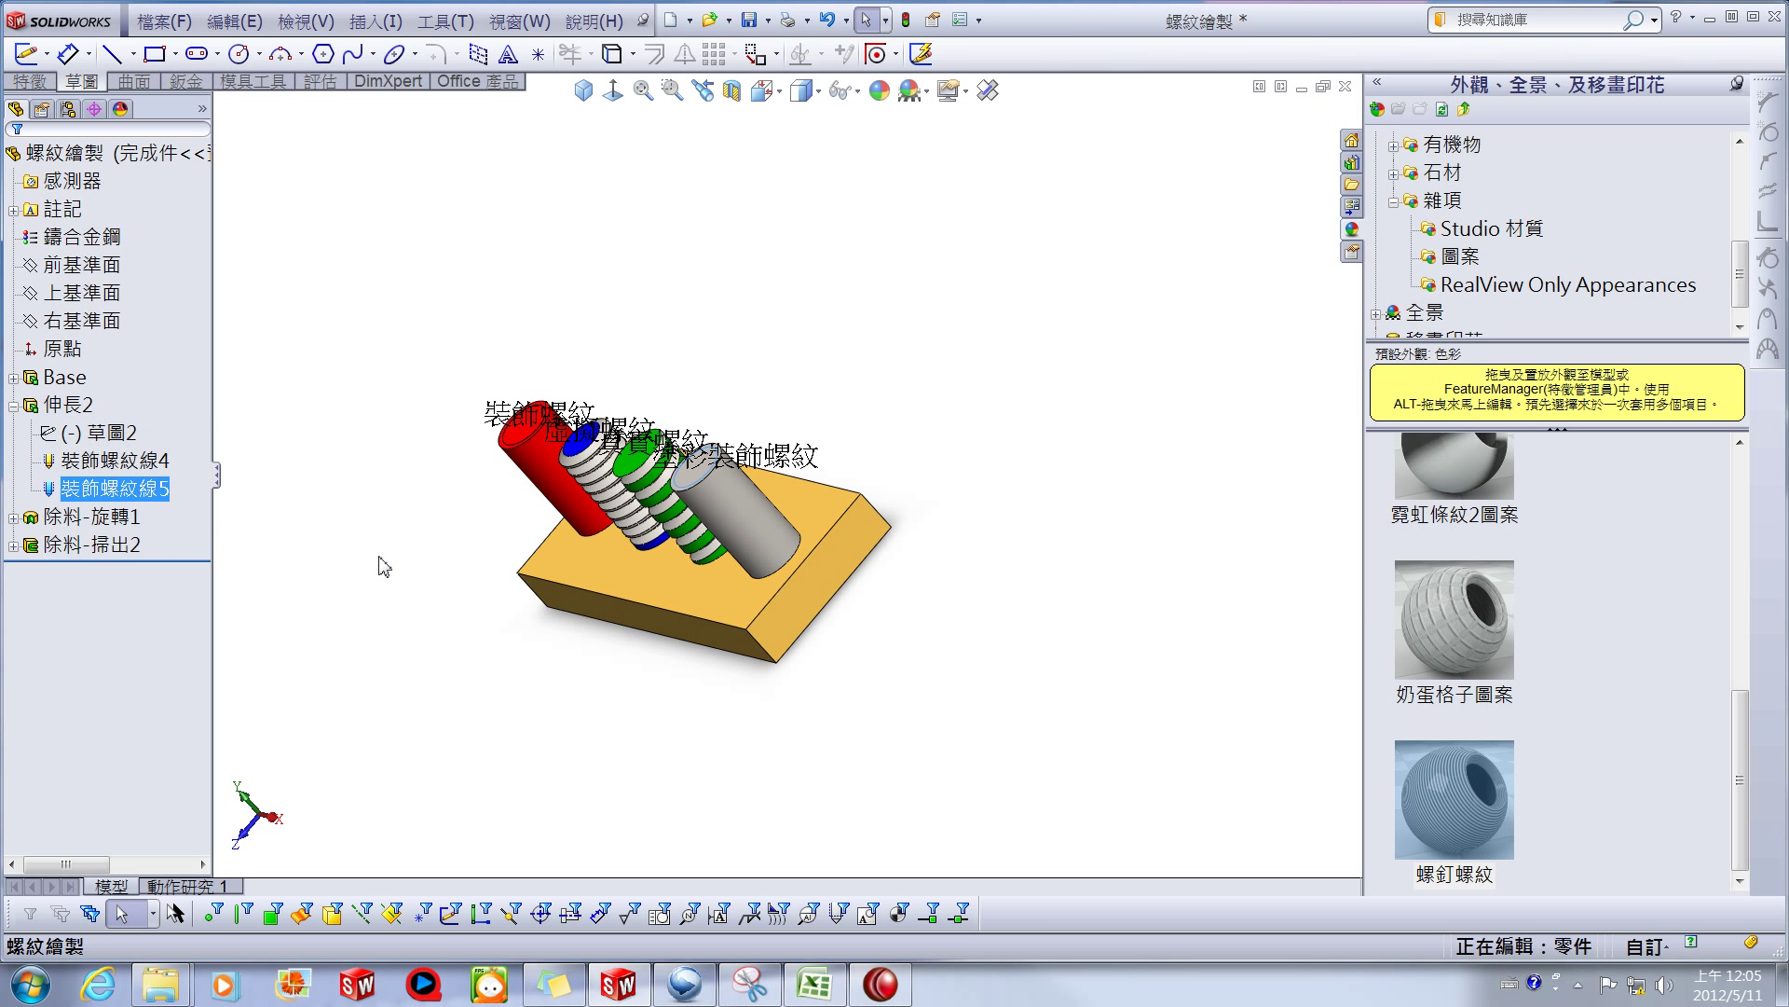
Delete the cosmetic thread 裝飾螺紋線5 from the grey cylinder.
{"action": "key", "text": "Delete"}
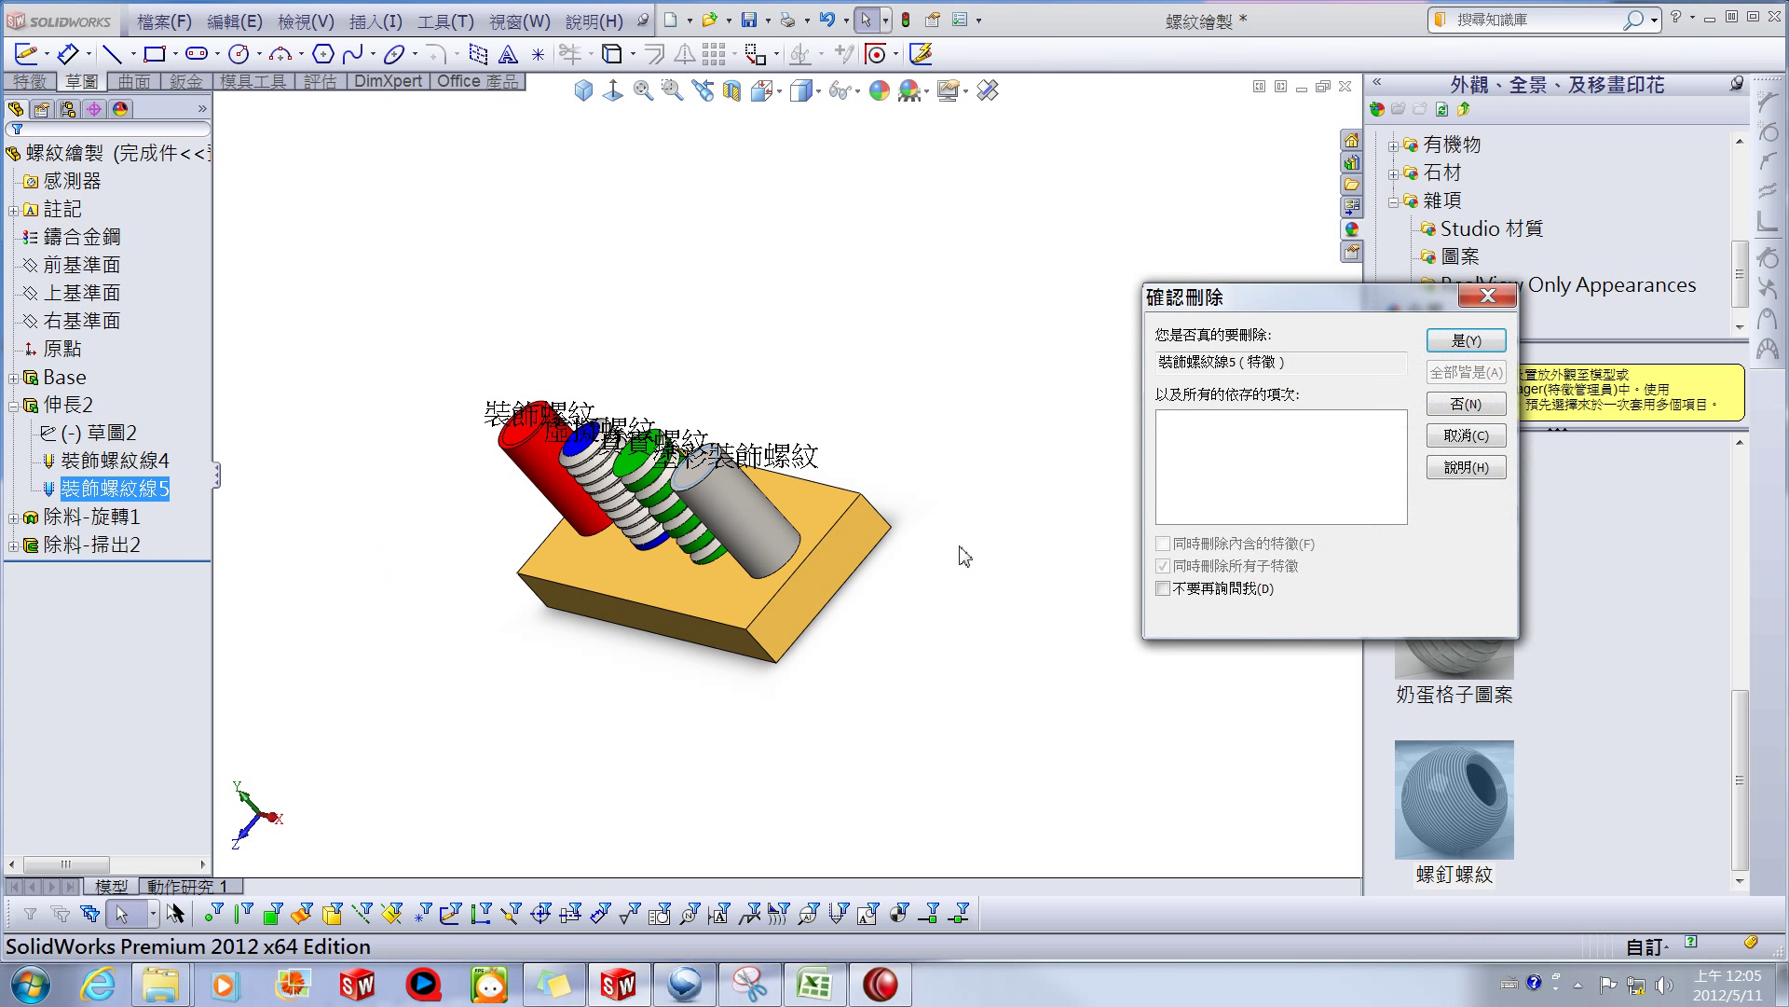
{"action": "left_click", "coordinate": [1467, 341]}
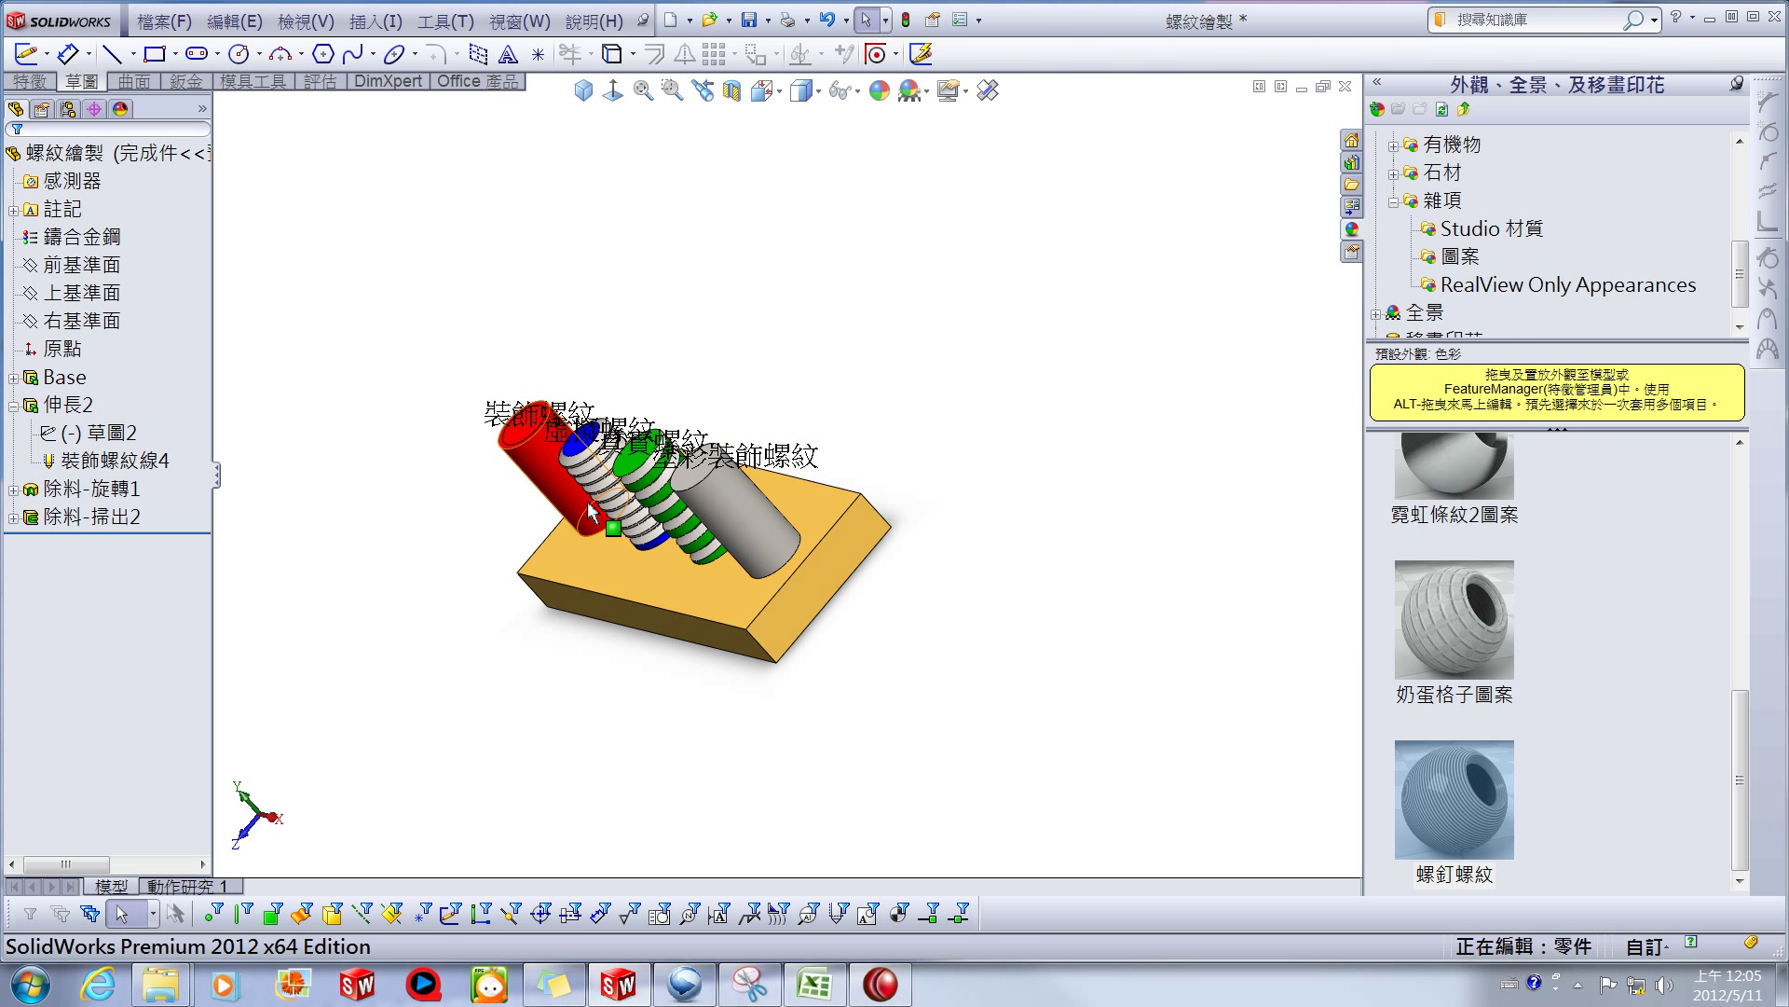
{"action": "scroll", "coordinate": [687, 515], "scroll_direction": "down", "scroll_amount": 3}
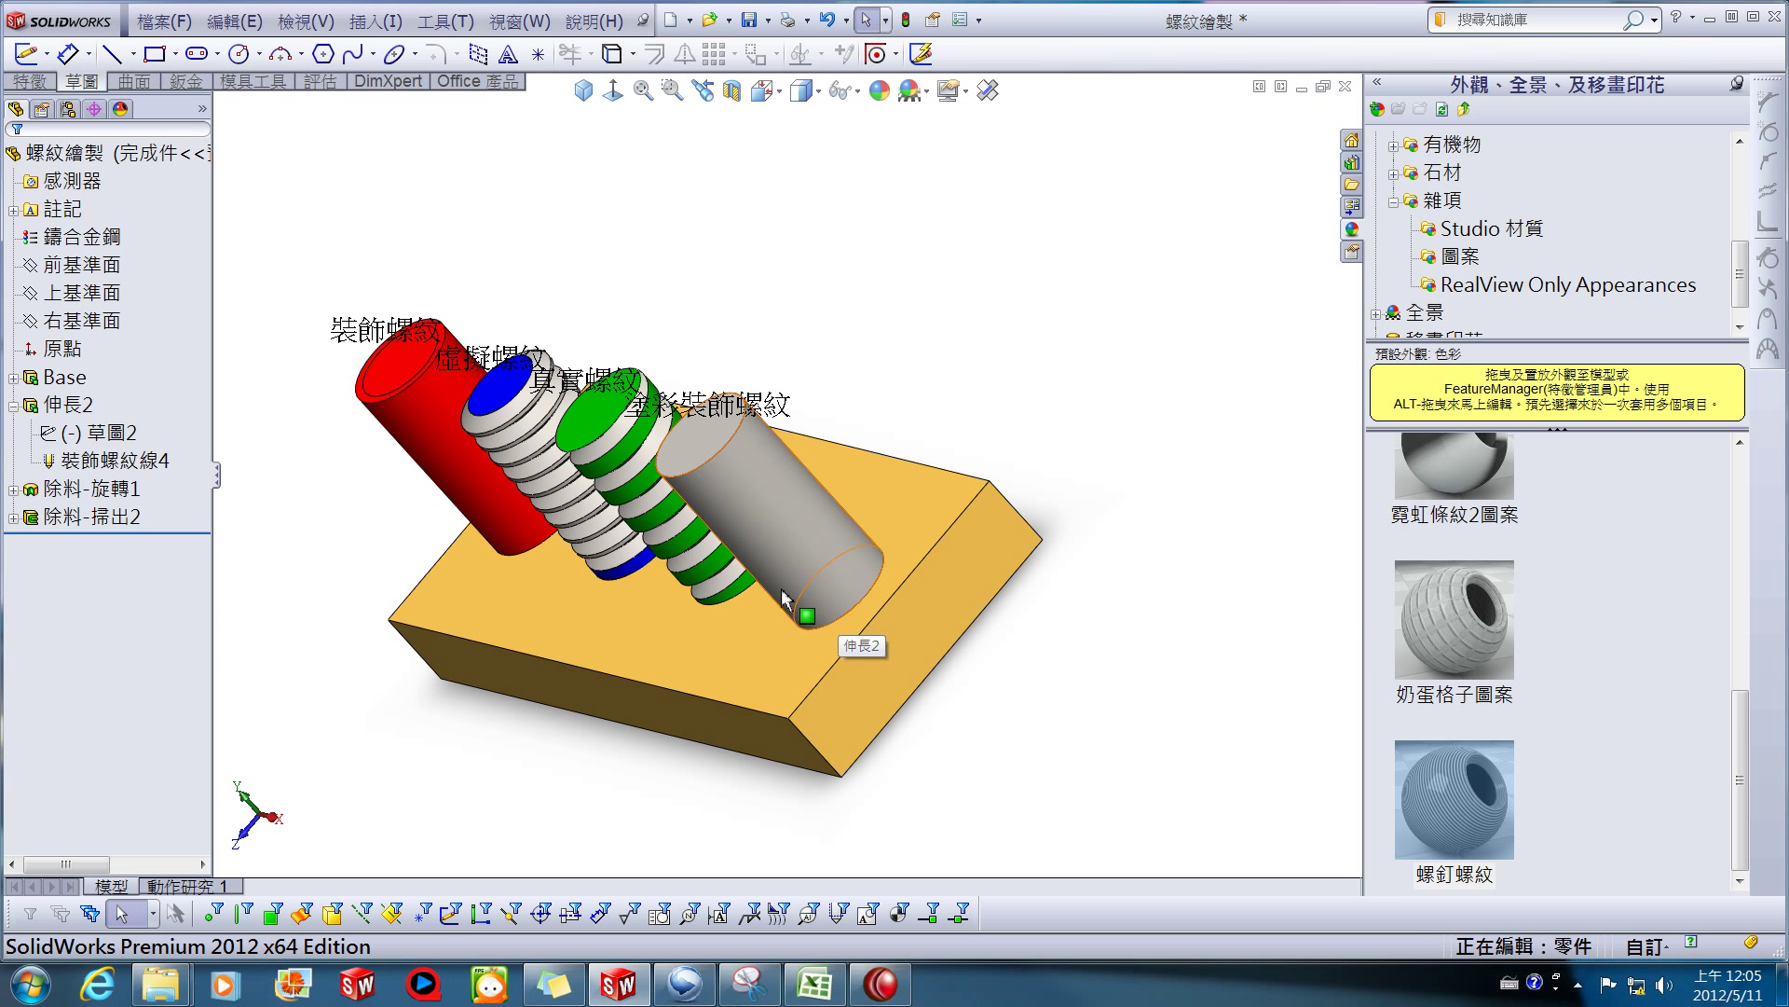
Turn on shaded cosmetic threads in the Annotations display details.
{"action": "right_click", "coordinate": [77, 217]}
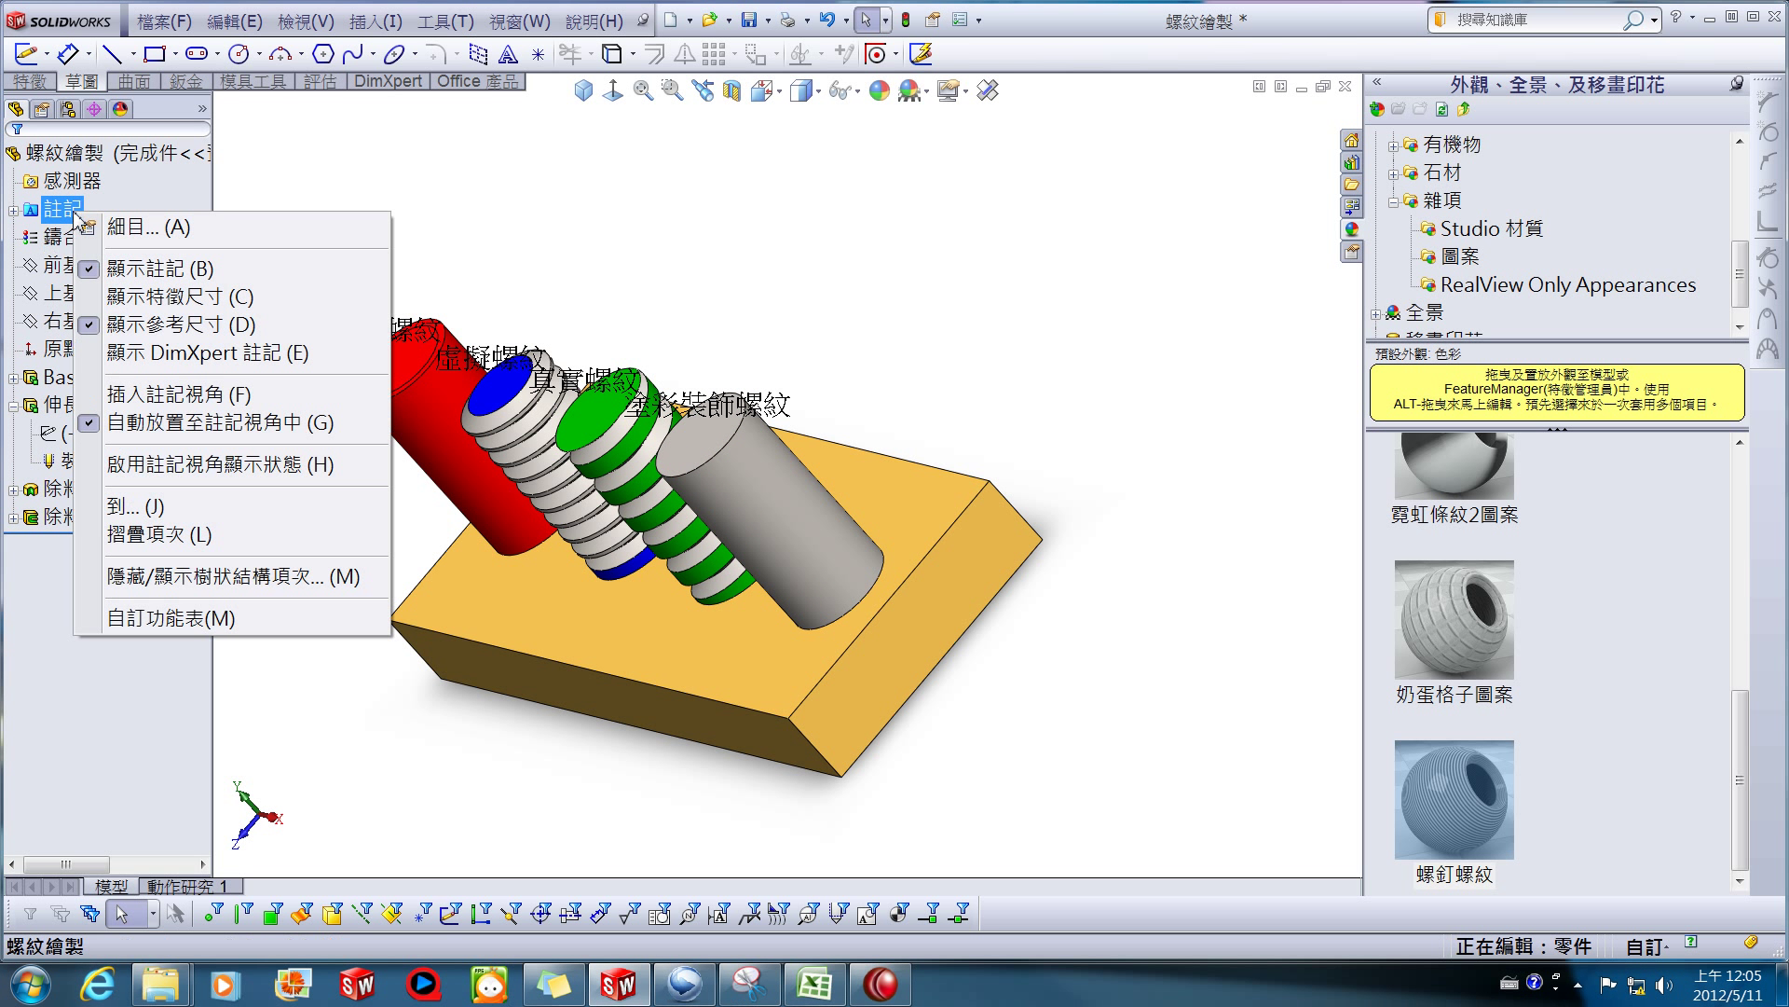
{"action": "left_click", "coordinate": [144, 227]}
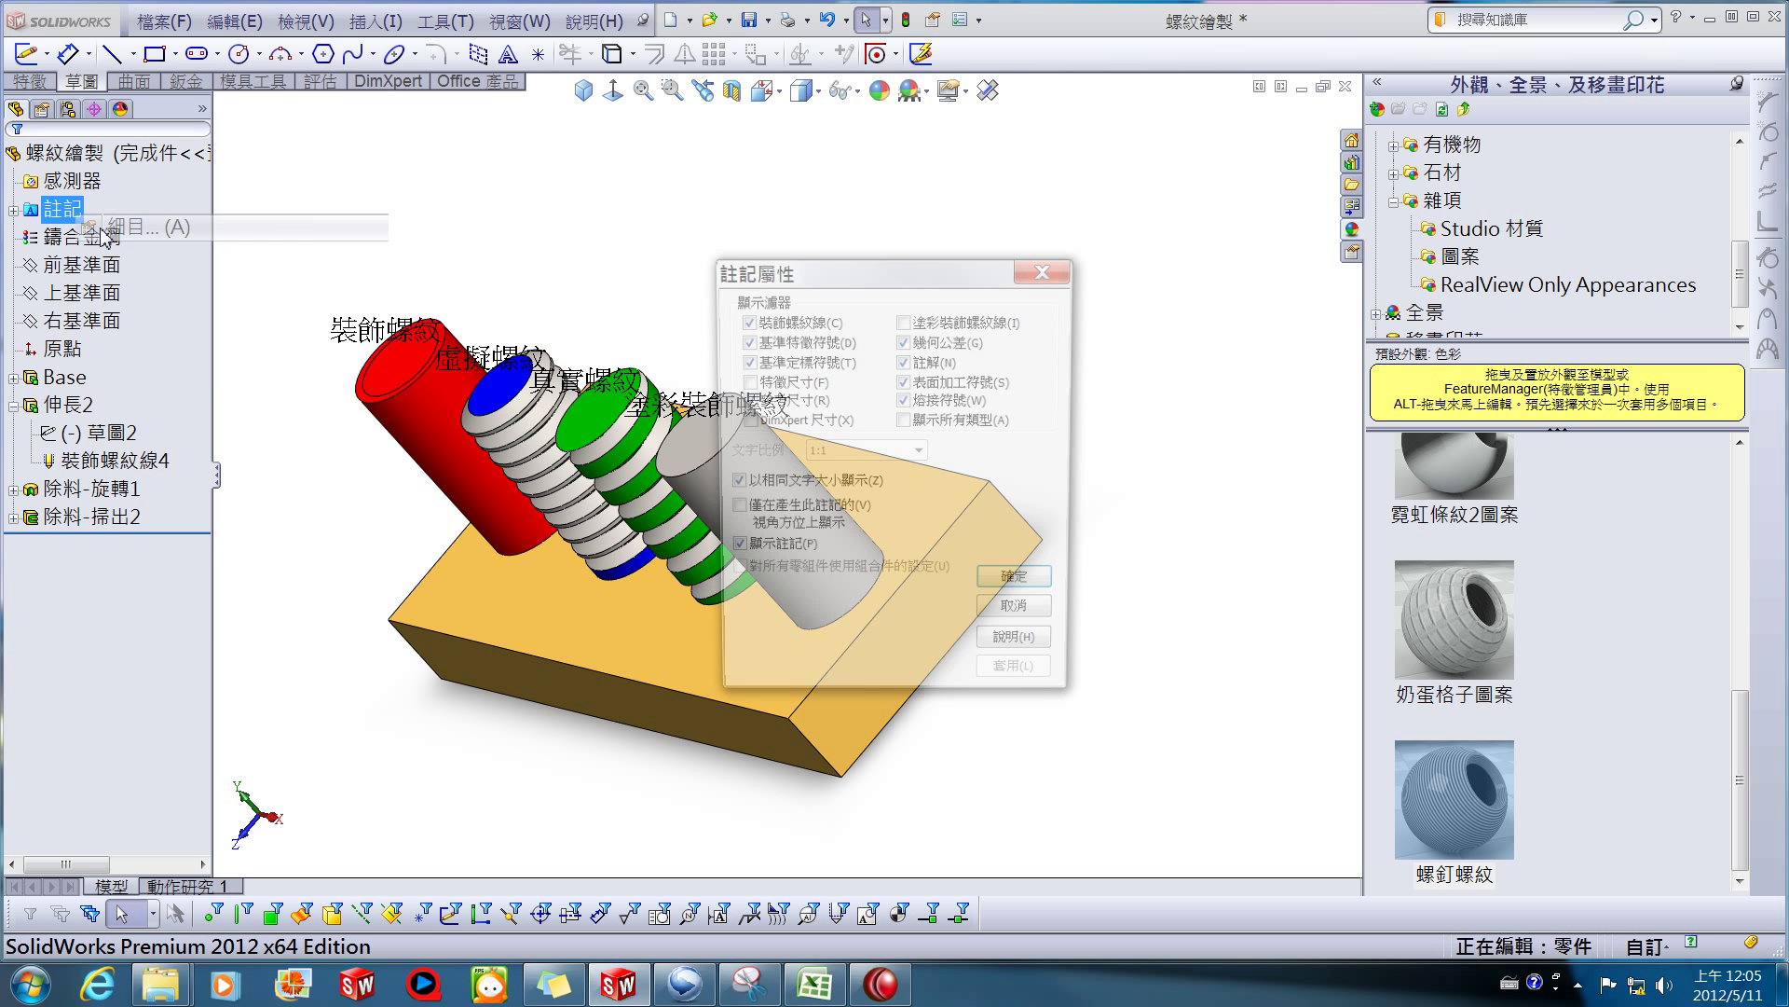
{"action": "left_click", "coordinate": [904, 320]}
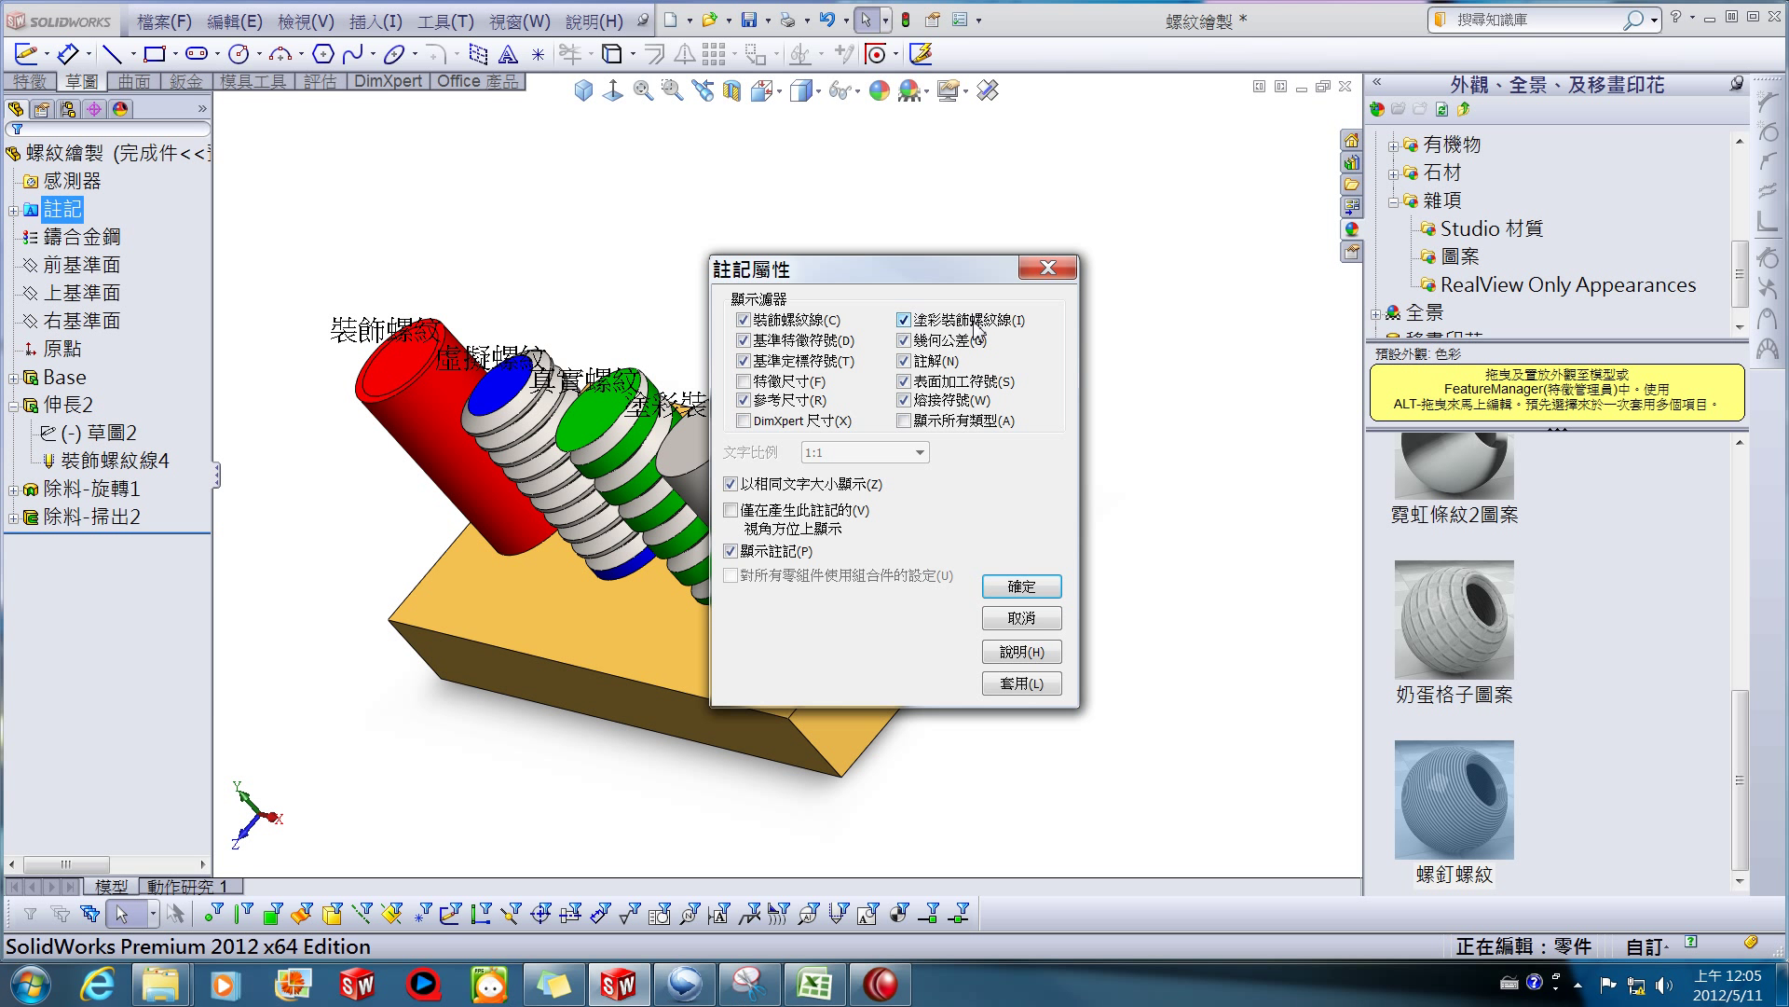
{"action": "left_click", "coordinate": [1022, 589]}
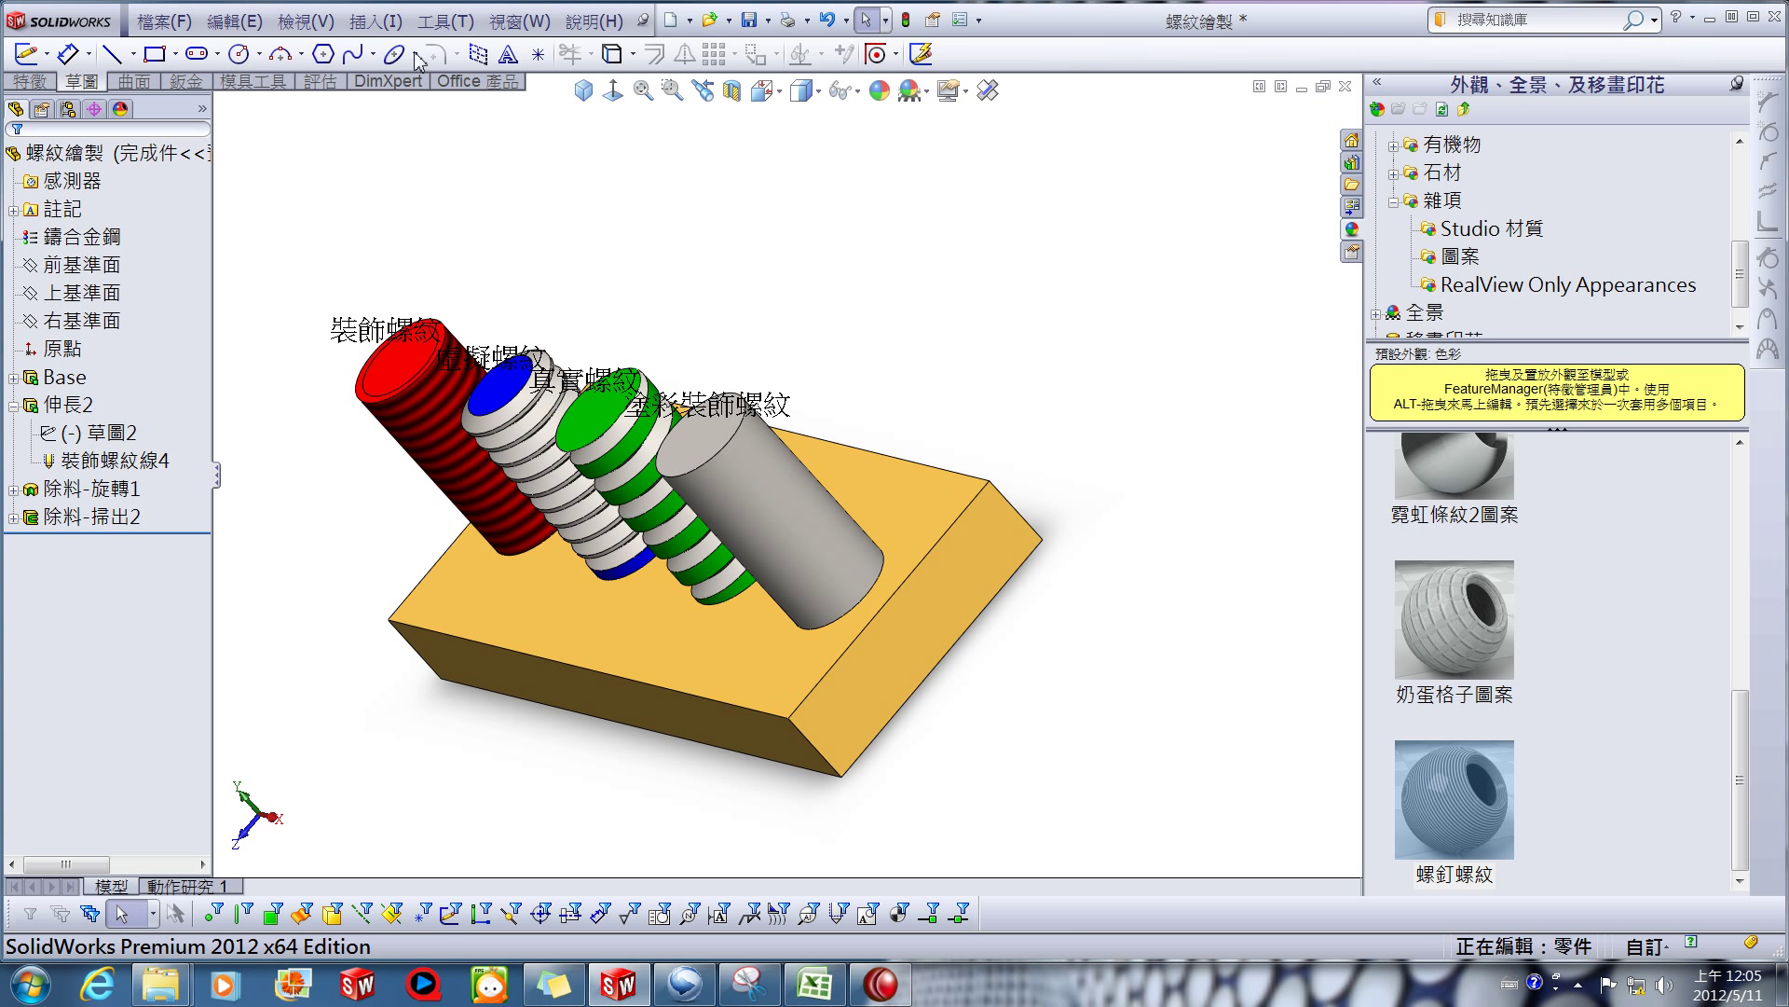
Start a new cosmetic thread on the grey cylinder's top edge.
{"action": "left_click", "coordinate": [391, 26]}
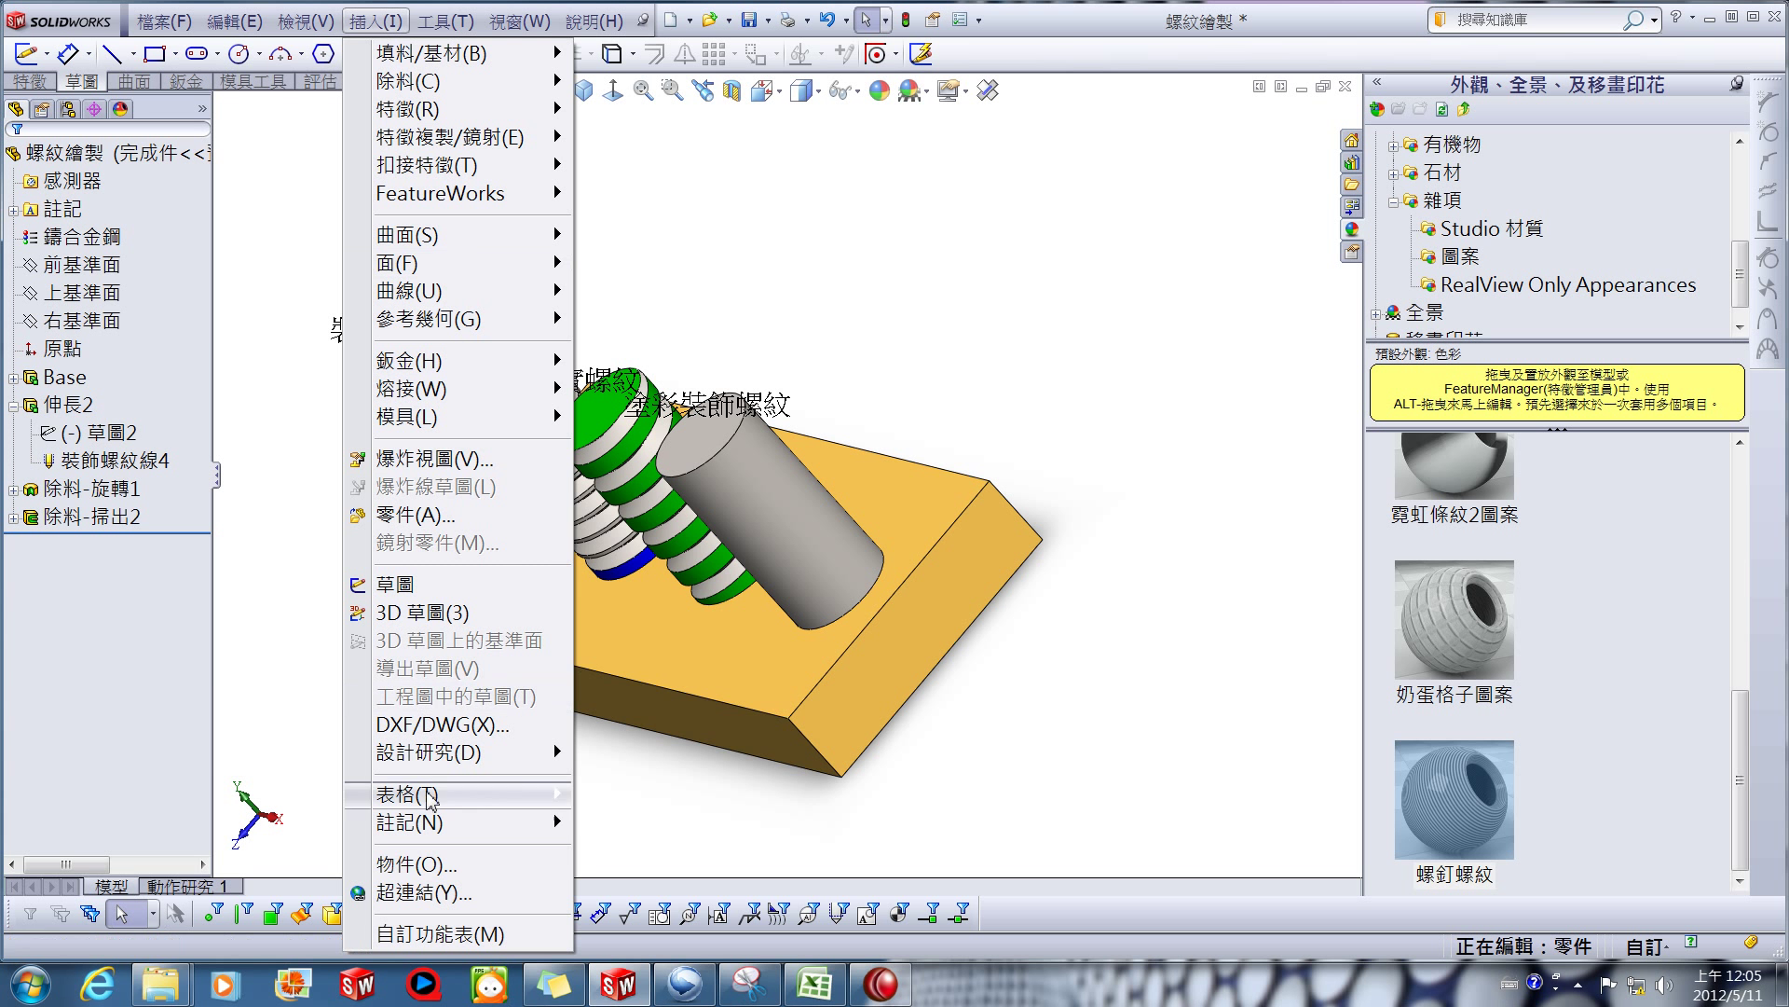
{"action": "mouse_move", "coordinate": [440, 825]}
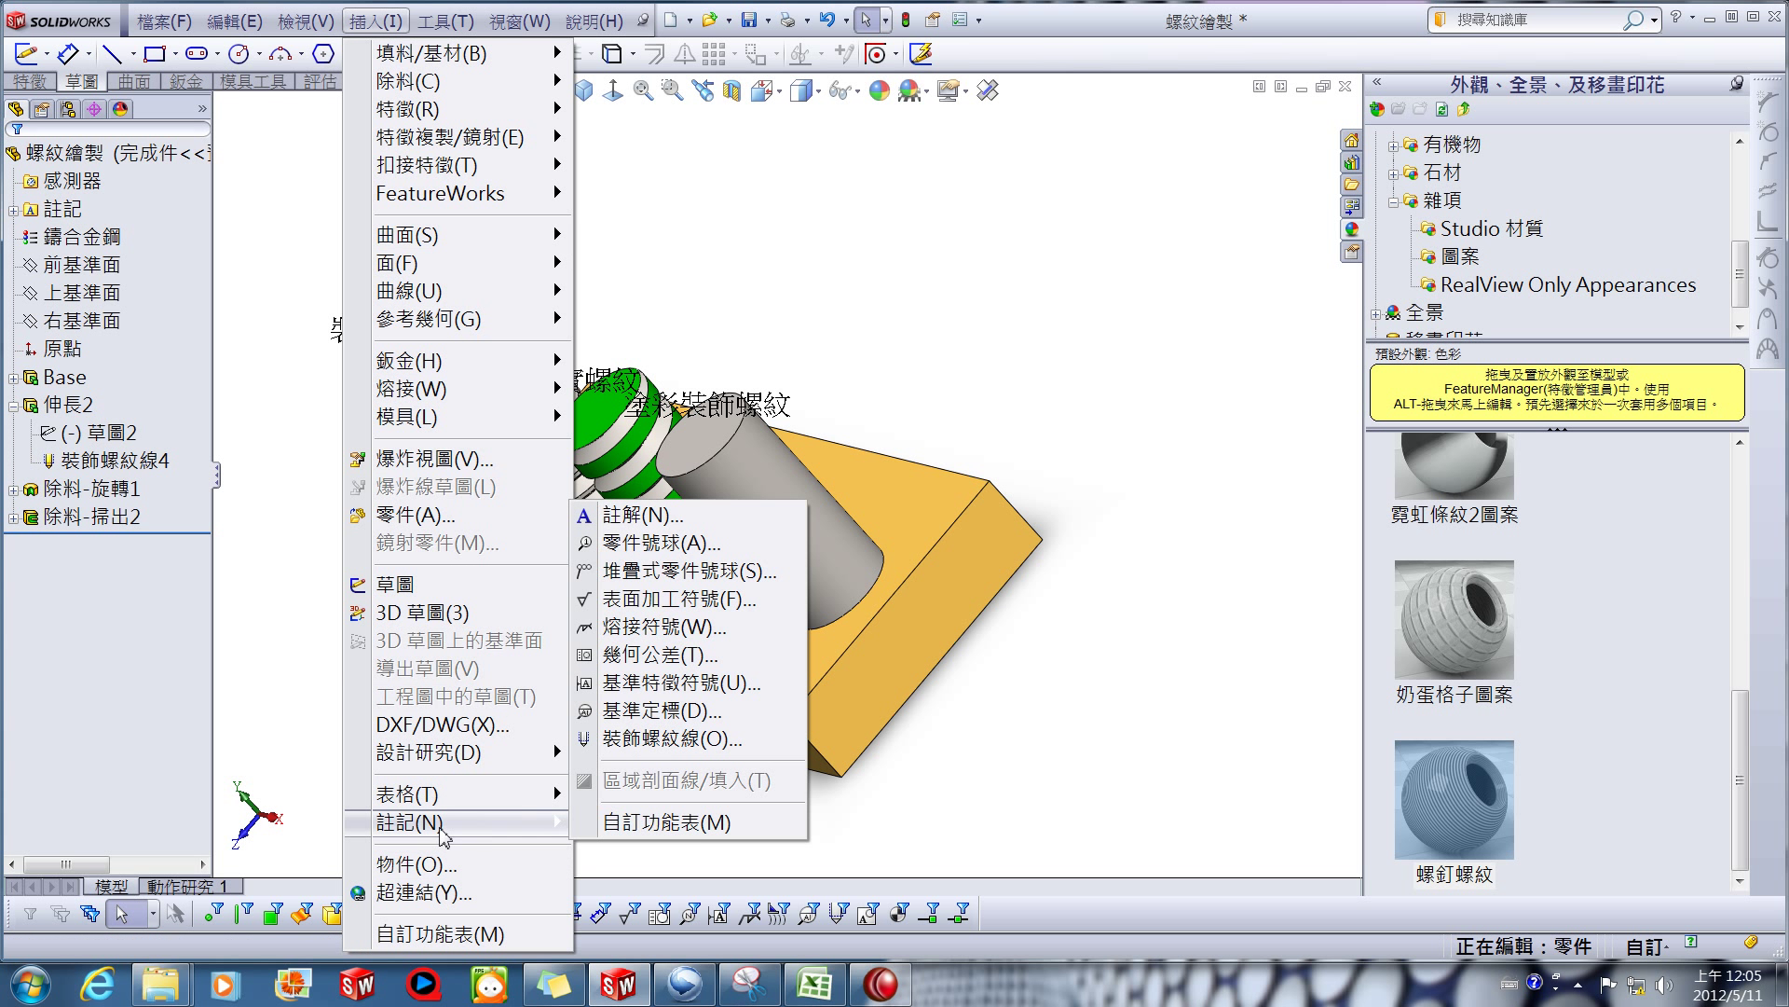
{"action": "left_click", "coordinate": [692, 741]}
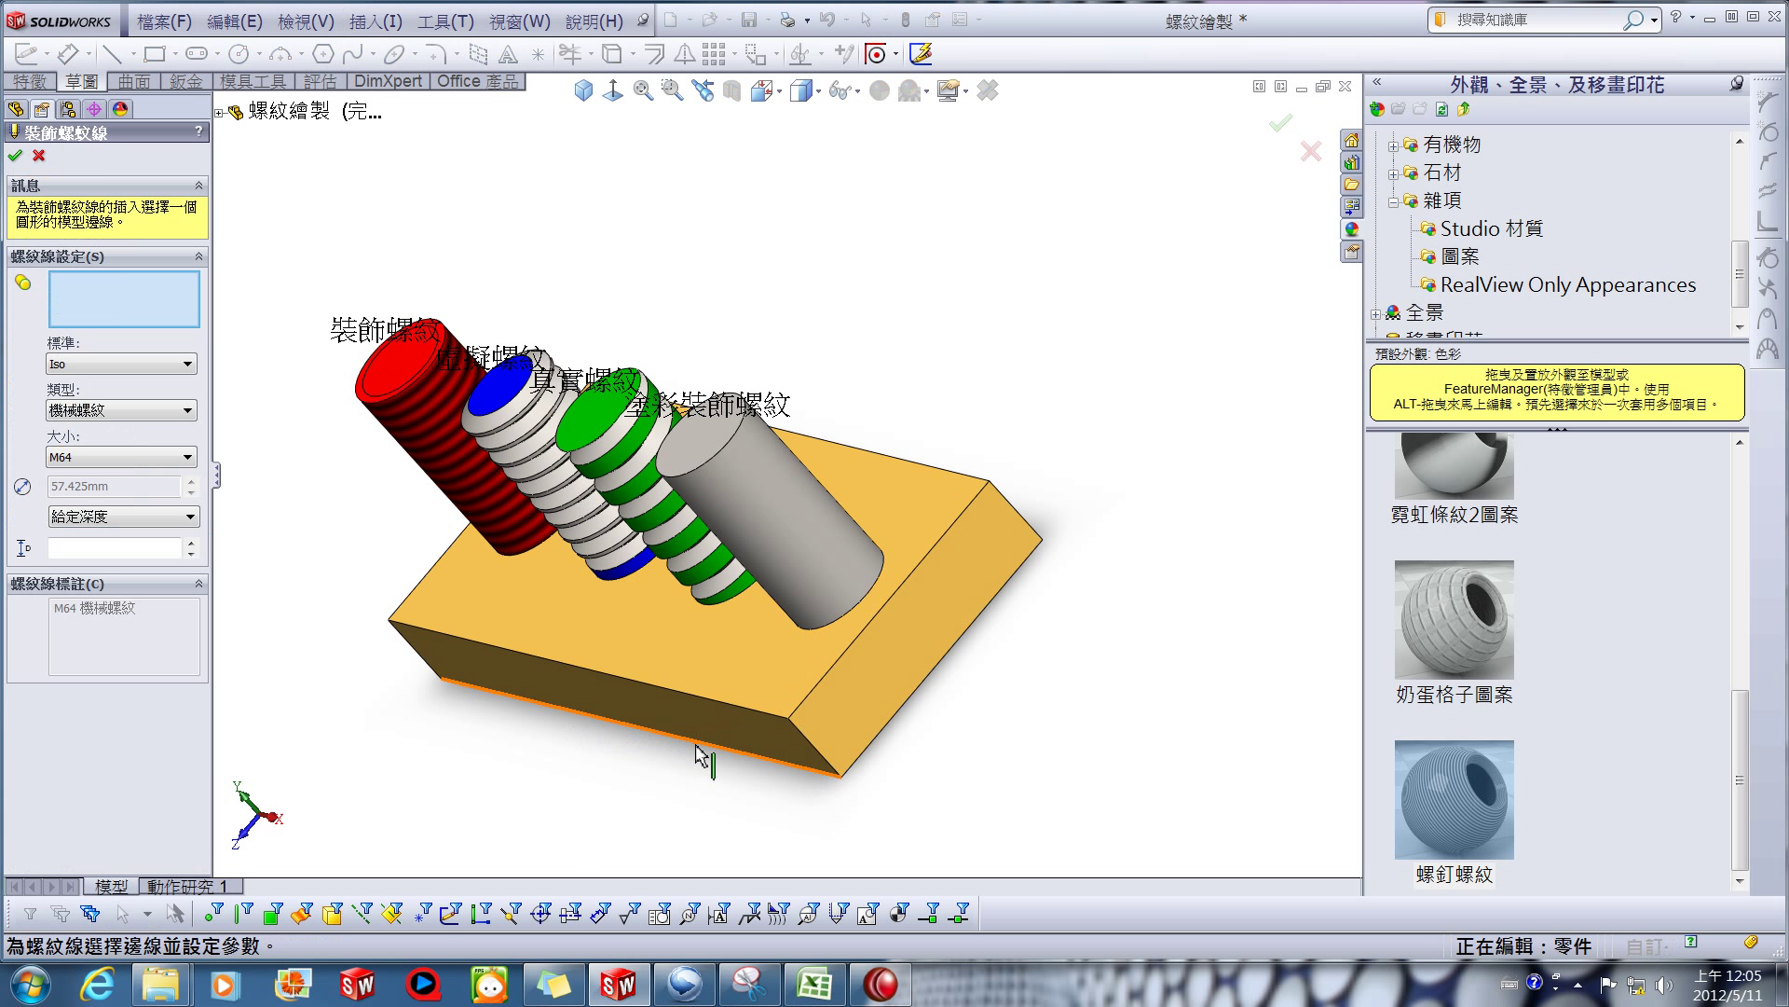
{"action": "left_click", "coordinate": [748, 436]}
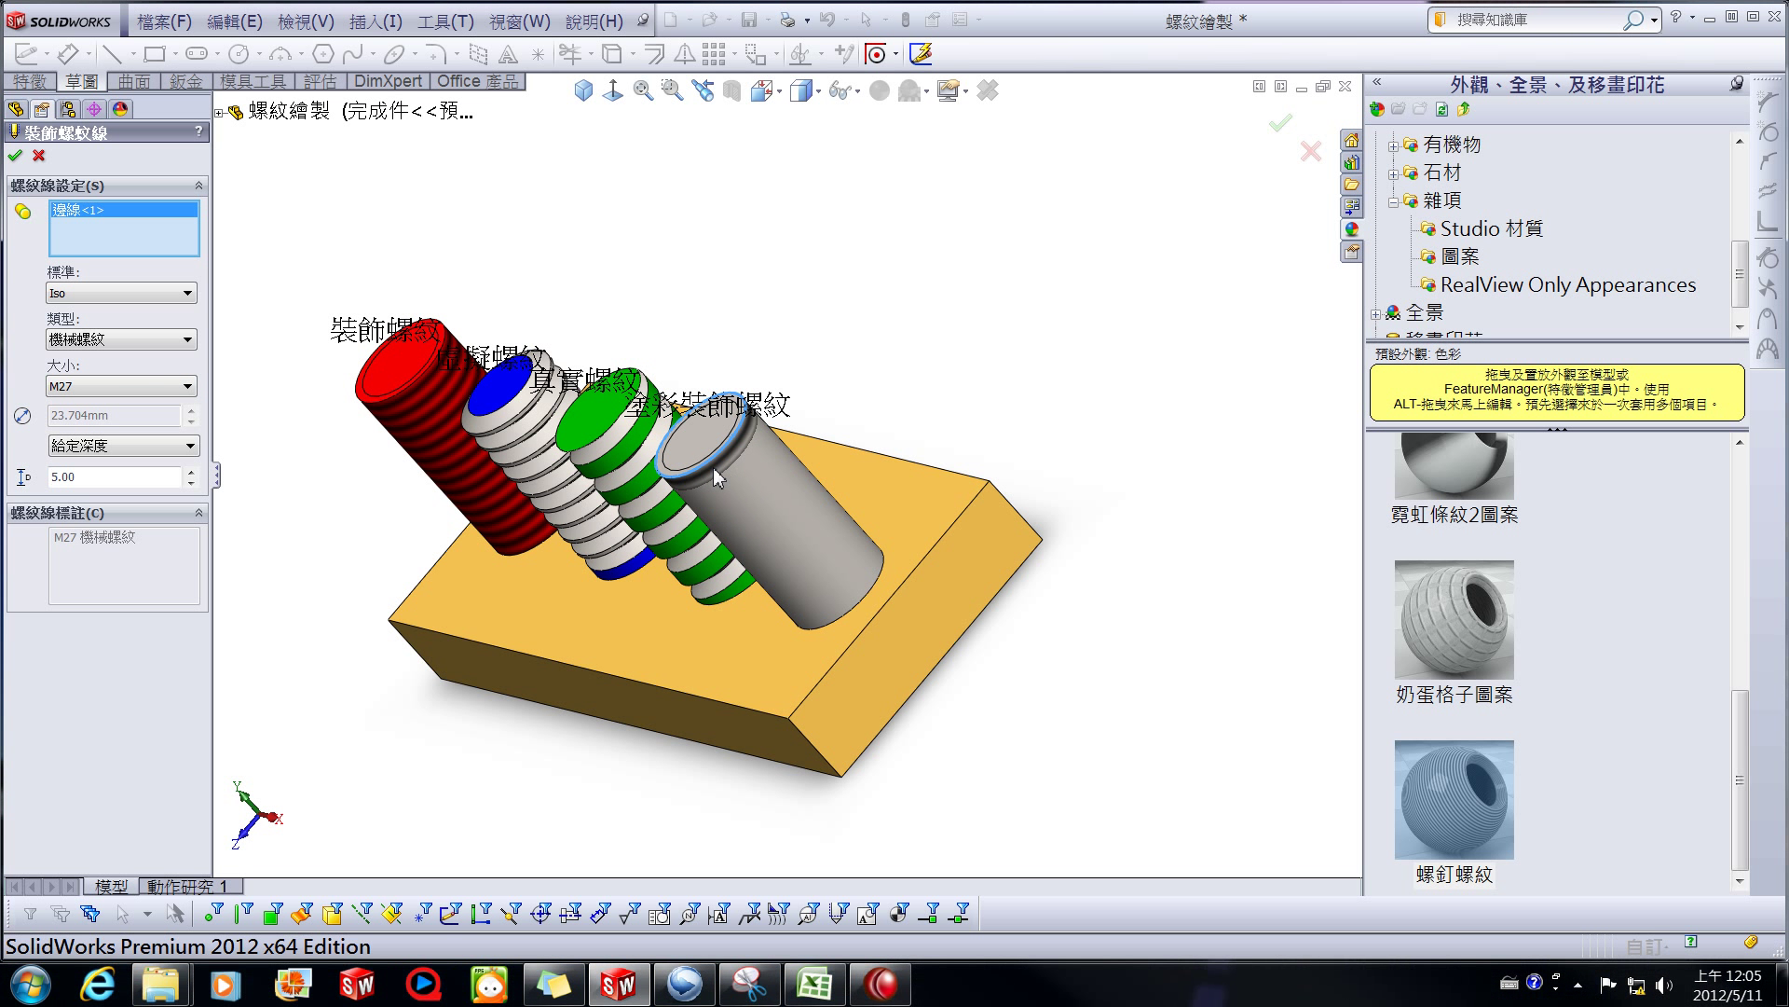
Keep M27, raise the thread depth to 35 mm, and confirm.
{"action": "middle_click_drag", "start_coordinate": [700, 595], "coordinate": [718, 564]}
{"action": "scroll", "coordinate": [717, 564], "scroll_direction": "down", "scroll_amount": 2}
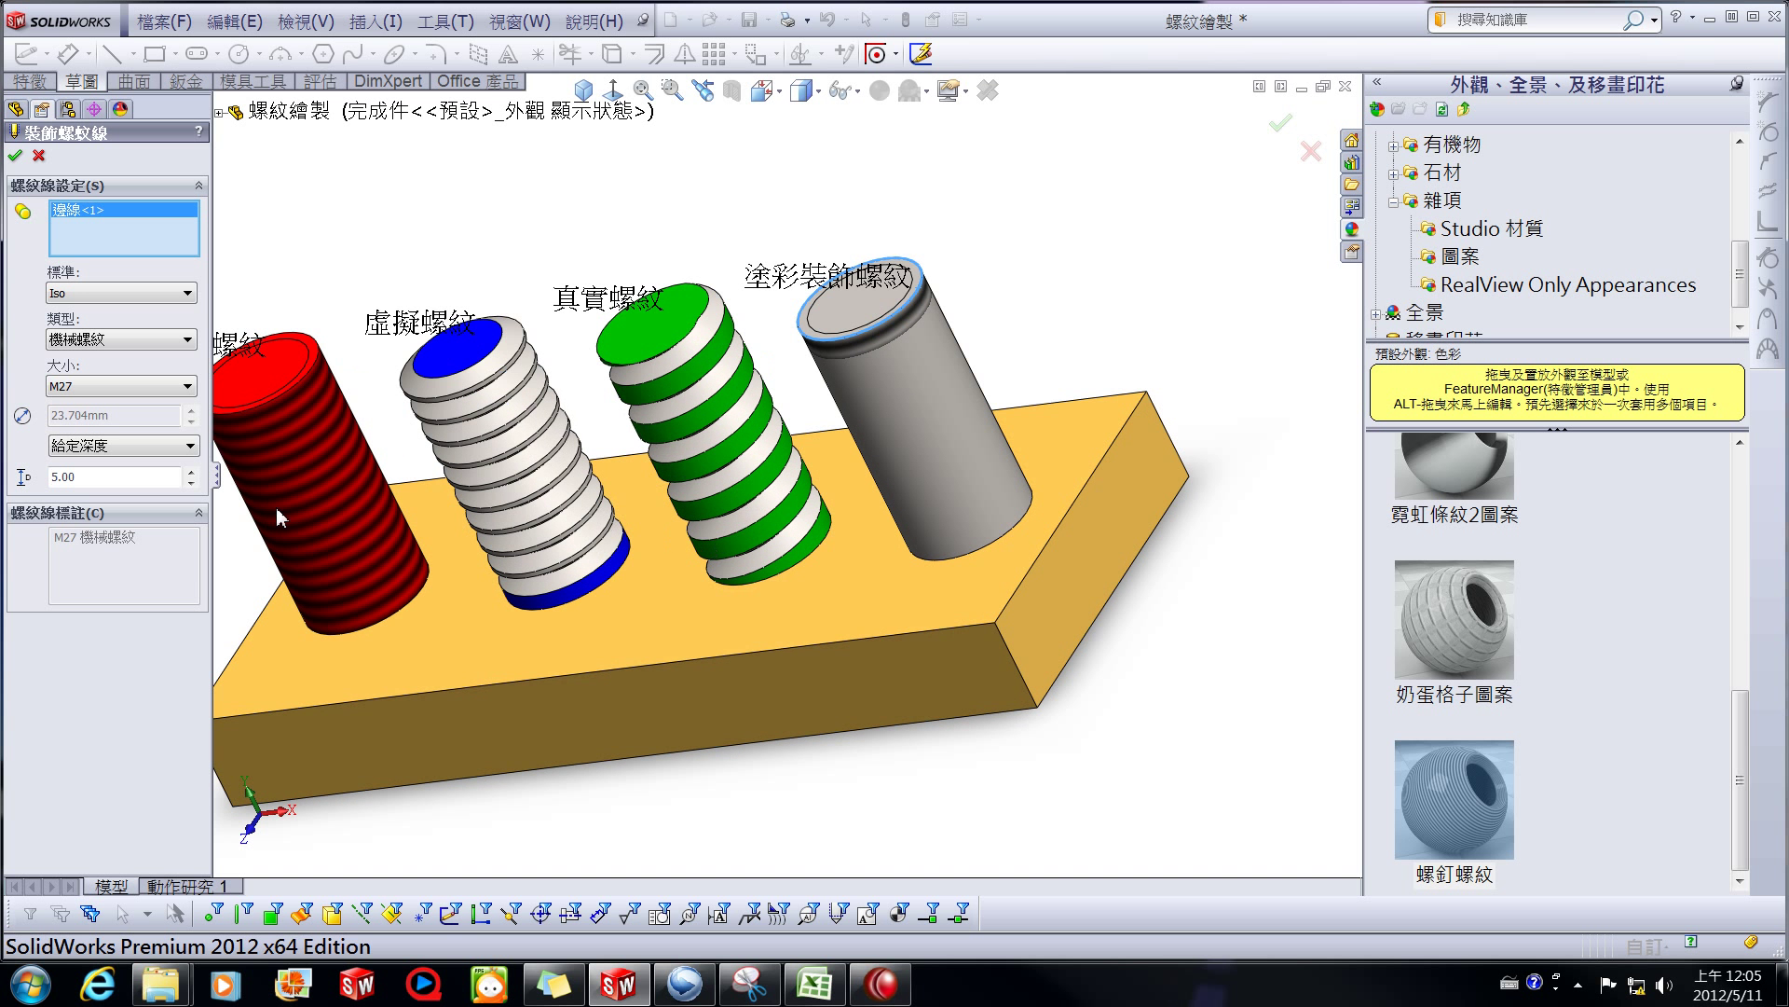
{"action": "left_click", "coordinate": [191, 472]}
{"action": "left_click", "coordinate": [191, 472]}
{"action": "left_click", "coordinate": [191, 472]}
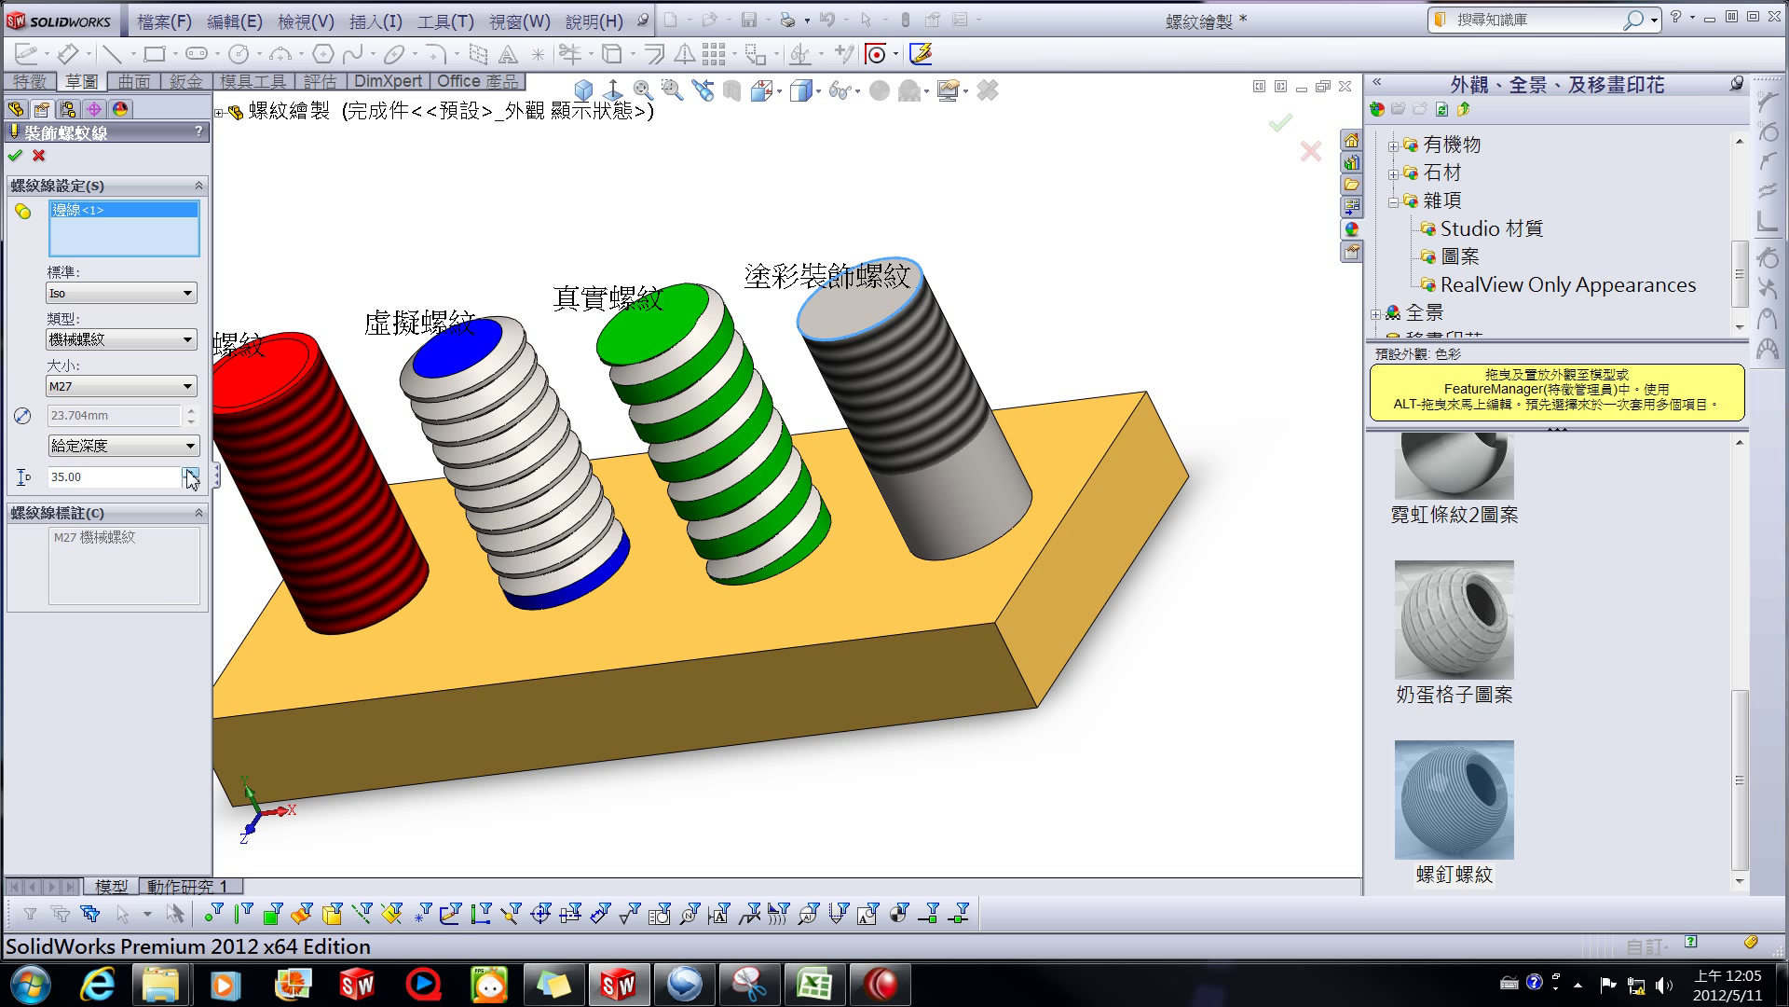
{"action": "left_click", "coordinate": [19, 158]}
{"action": "scroll", "coordinate": [1064, 475], "scroll_direction": "up", "scroll_amount": 3}
{"action": "mouse_move", "coordinate": [1064, 476]}
{"action": "middle_mouse_down"}
{"action": "mouse_move", "coordinate": [975, 558]}
{"action": "mouse_move", "coordinate": [755, 568]}
{"action": "mouse_move", "coordinate": [722, 546]}
{"action": "middle_mouse_up"}
{"action": "scroll", "coordinate": [533, 529], "scroll_direction": "up", "scroll_amount": 3}
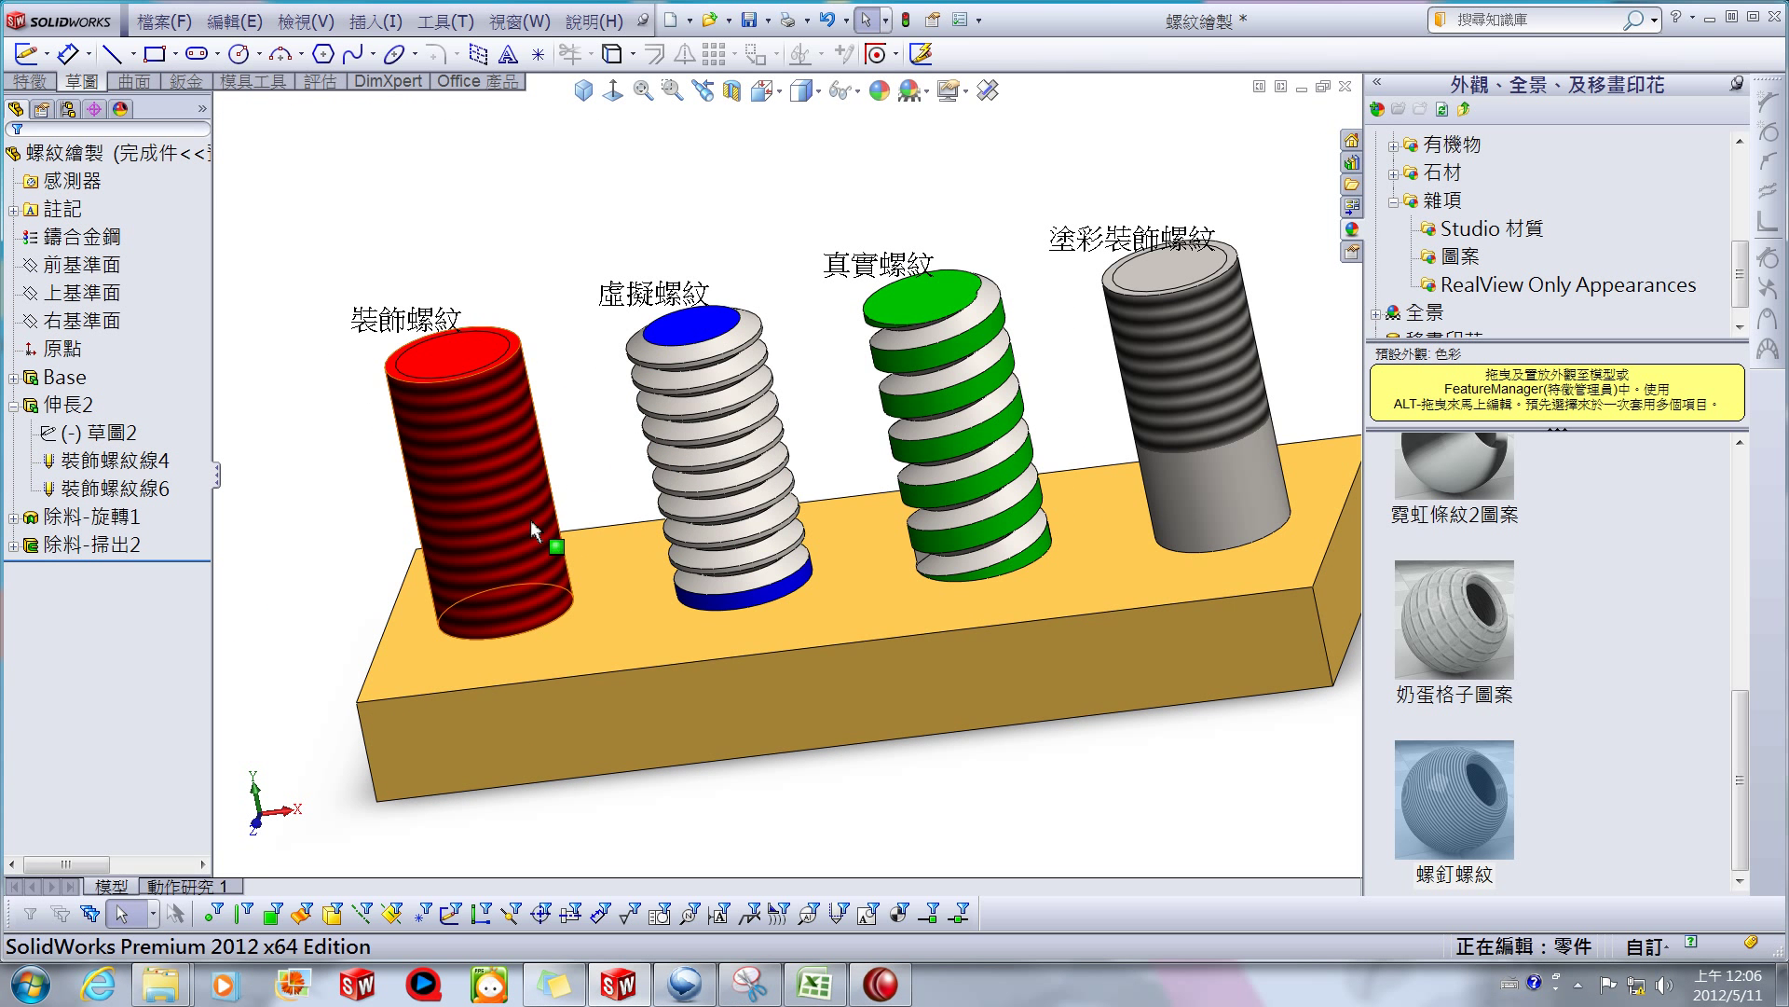
Suppress the red cylinder's cosmetic thread 裝飾螺紋線4.
{"action": "left_click", "coordinate": [115, 462]}
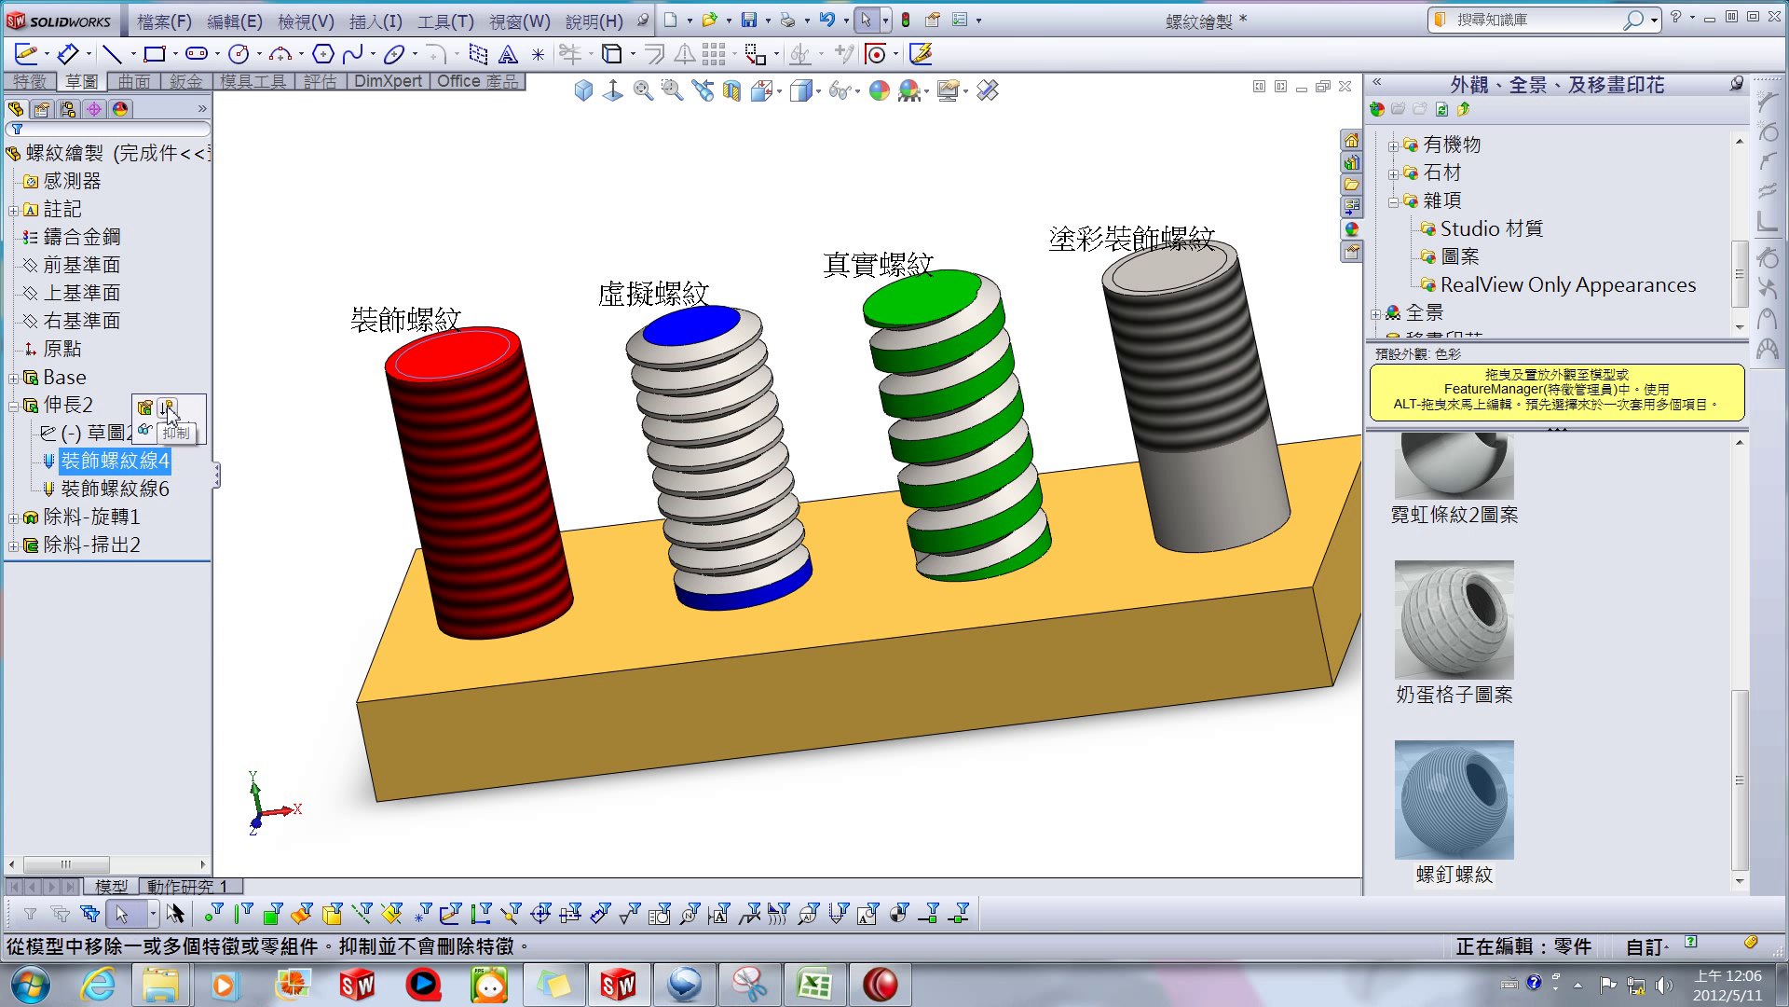
{"action": "left_click", "coordinate": [168, 410]}
{"action": "key", "text": "f"}
Start a sketch on 前基準面 and view it Normal To.
{"action": "left_click", "coordinate": [114, 265]}
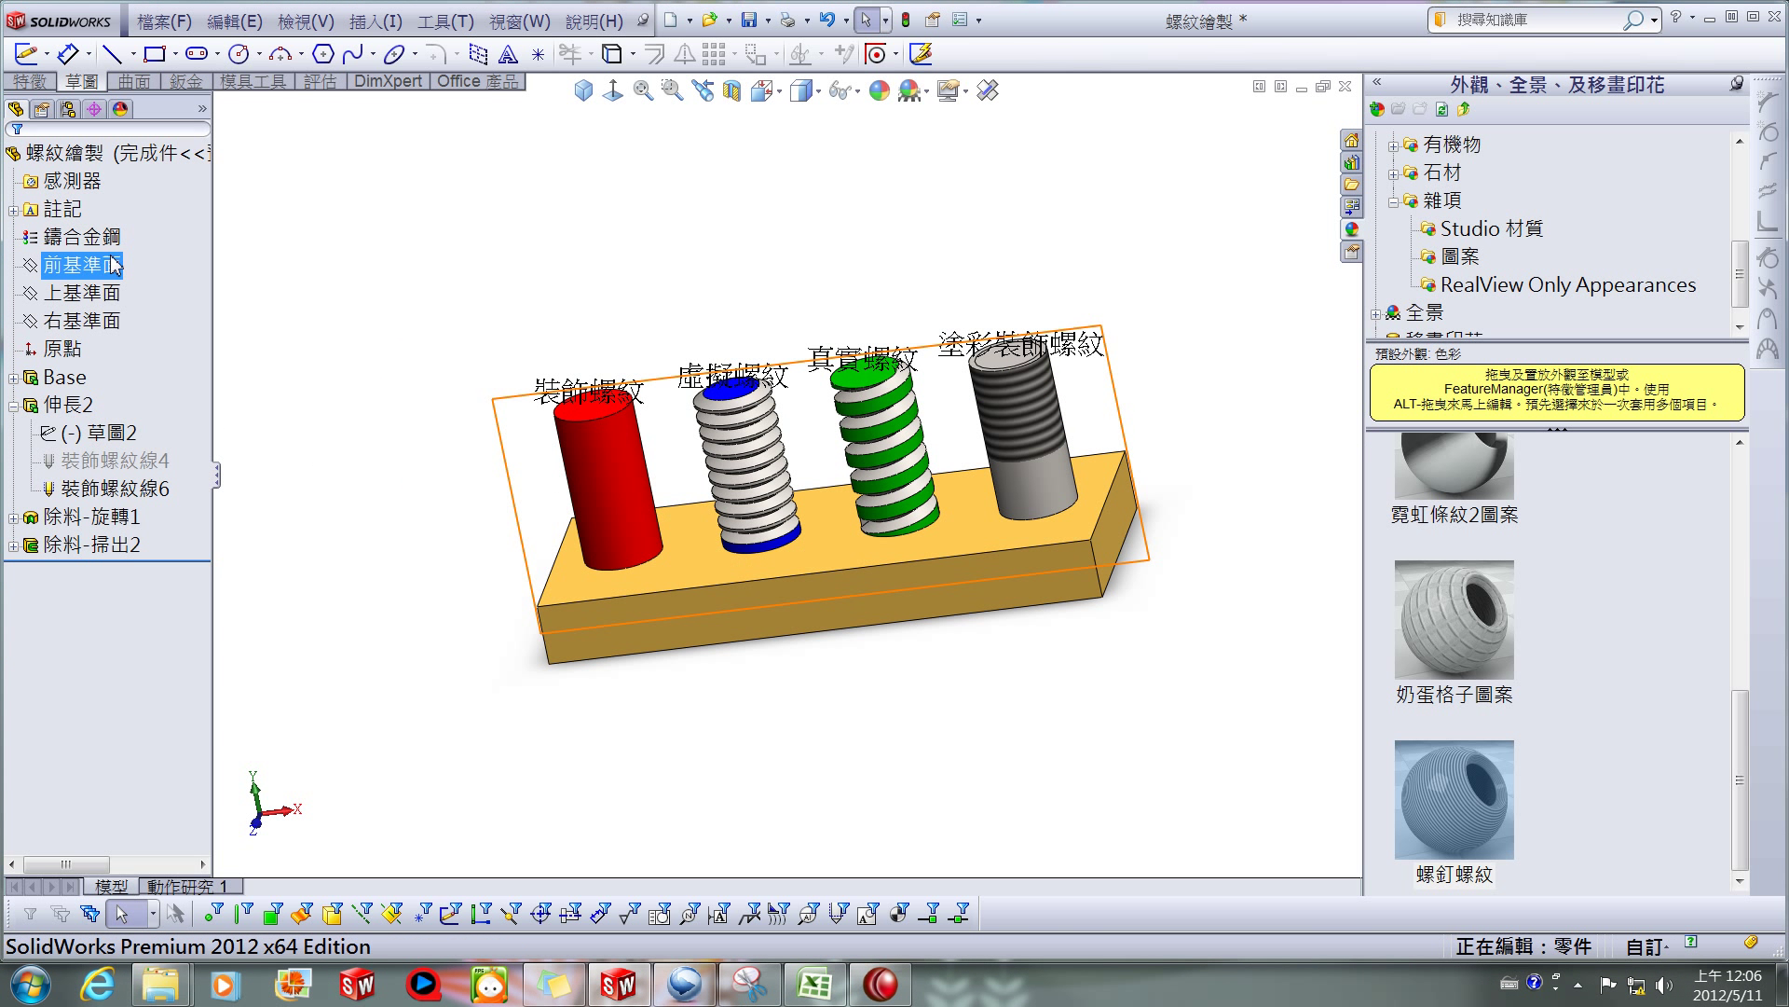
{"action": "left_click", "coordinate": [126, 234]}
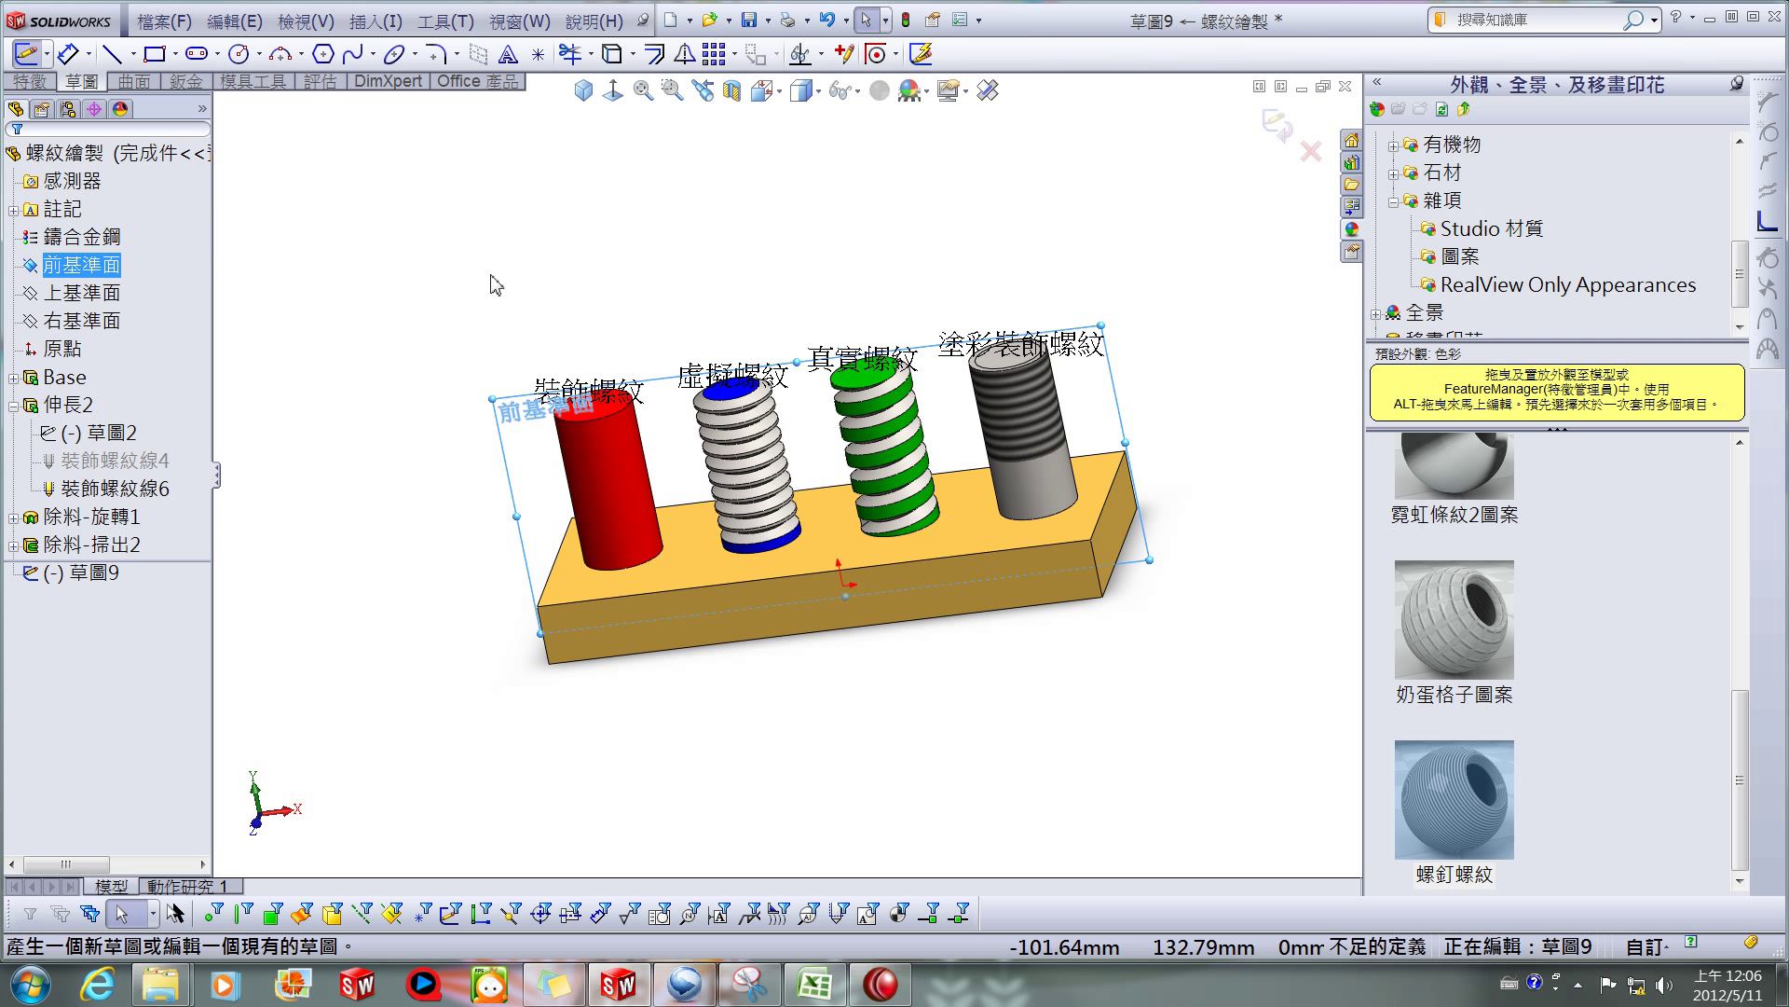
{"action": "key", "text": "ctrl+8"}
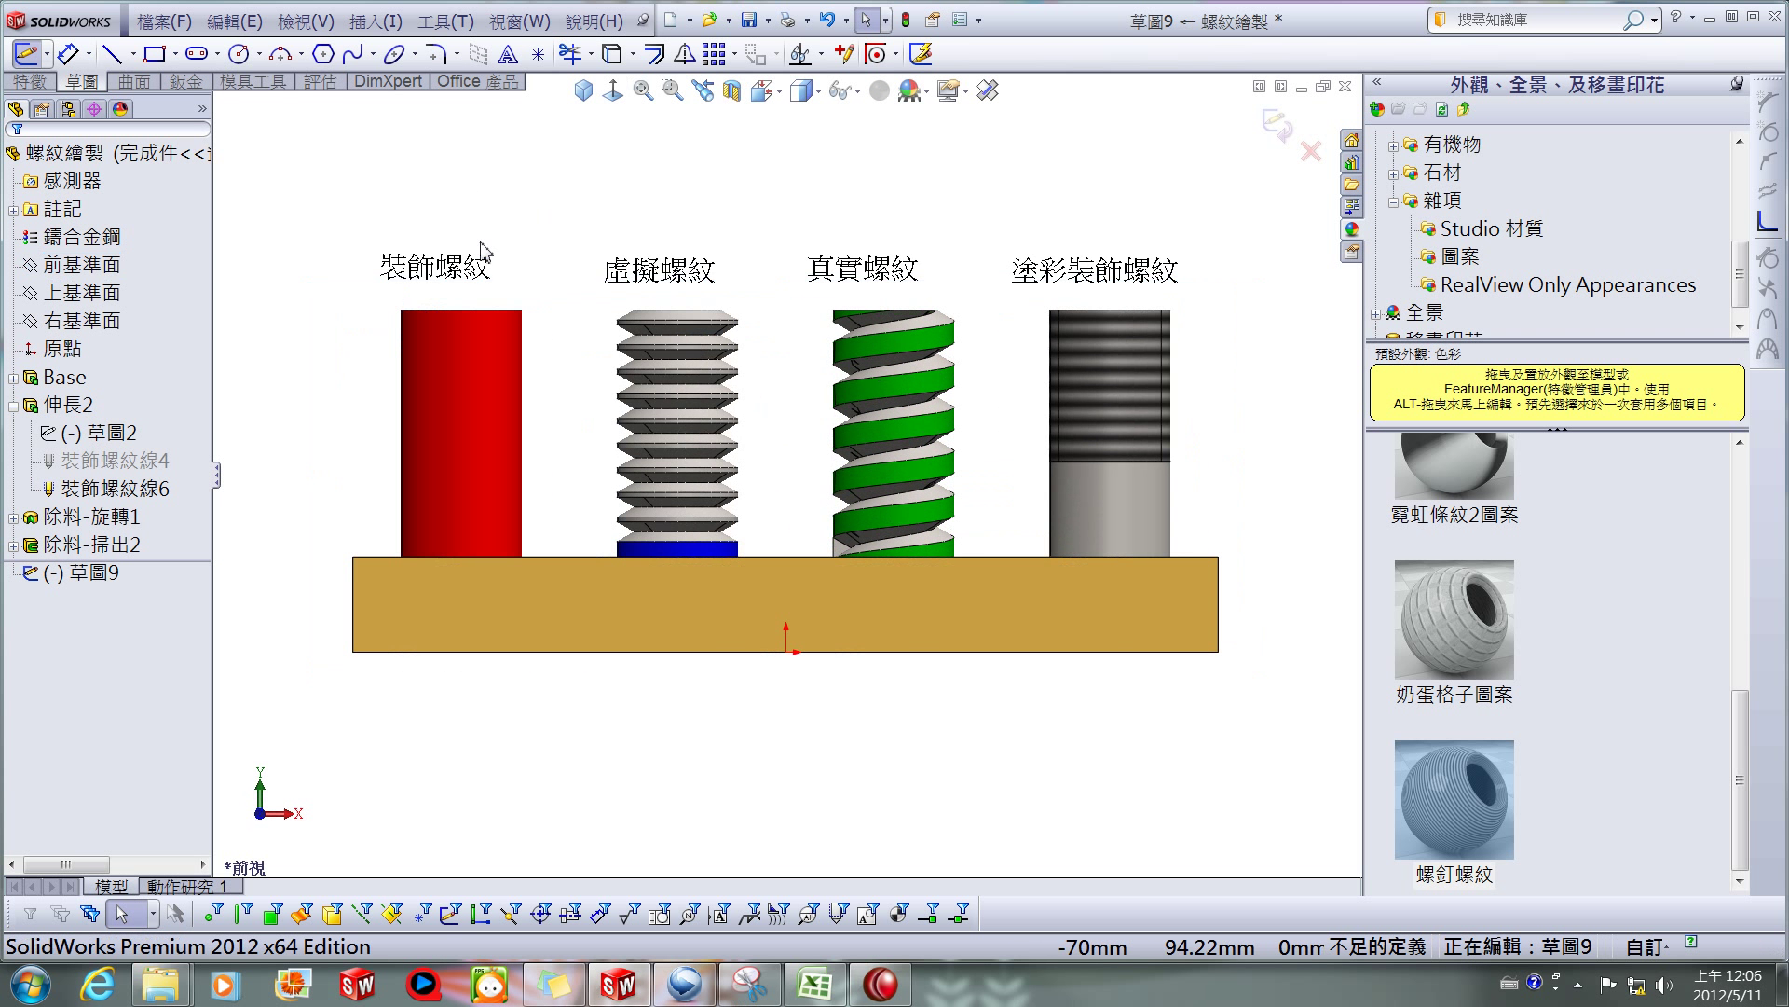
{"action": "scroll", "coordinate": [483, 250], "scroll_direction": "down", "scroll_amount": 3}
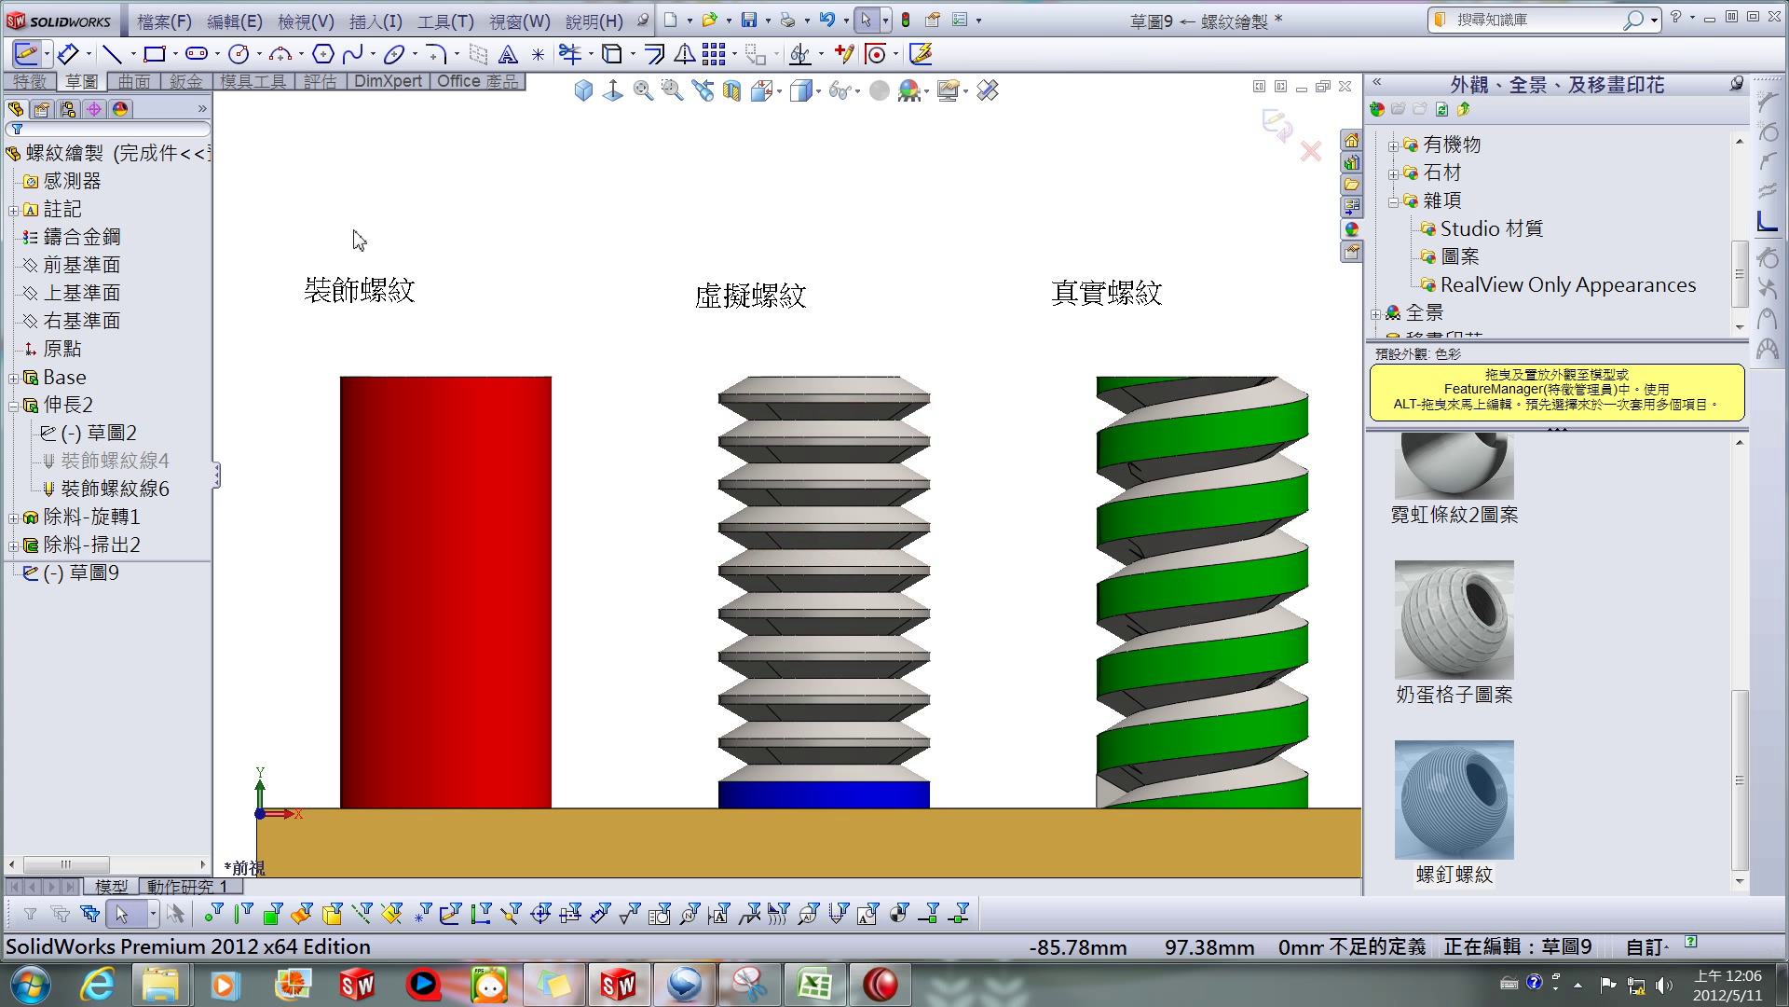
Draw a triangle polygon centred near the red cylinder's top right corner.
{"action": "left_click", "coordinate": [326, 54]}
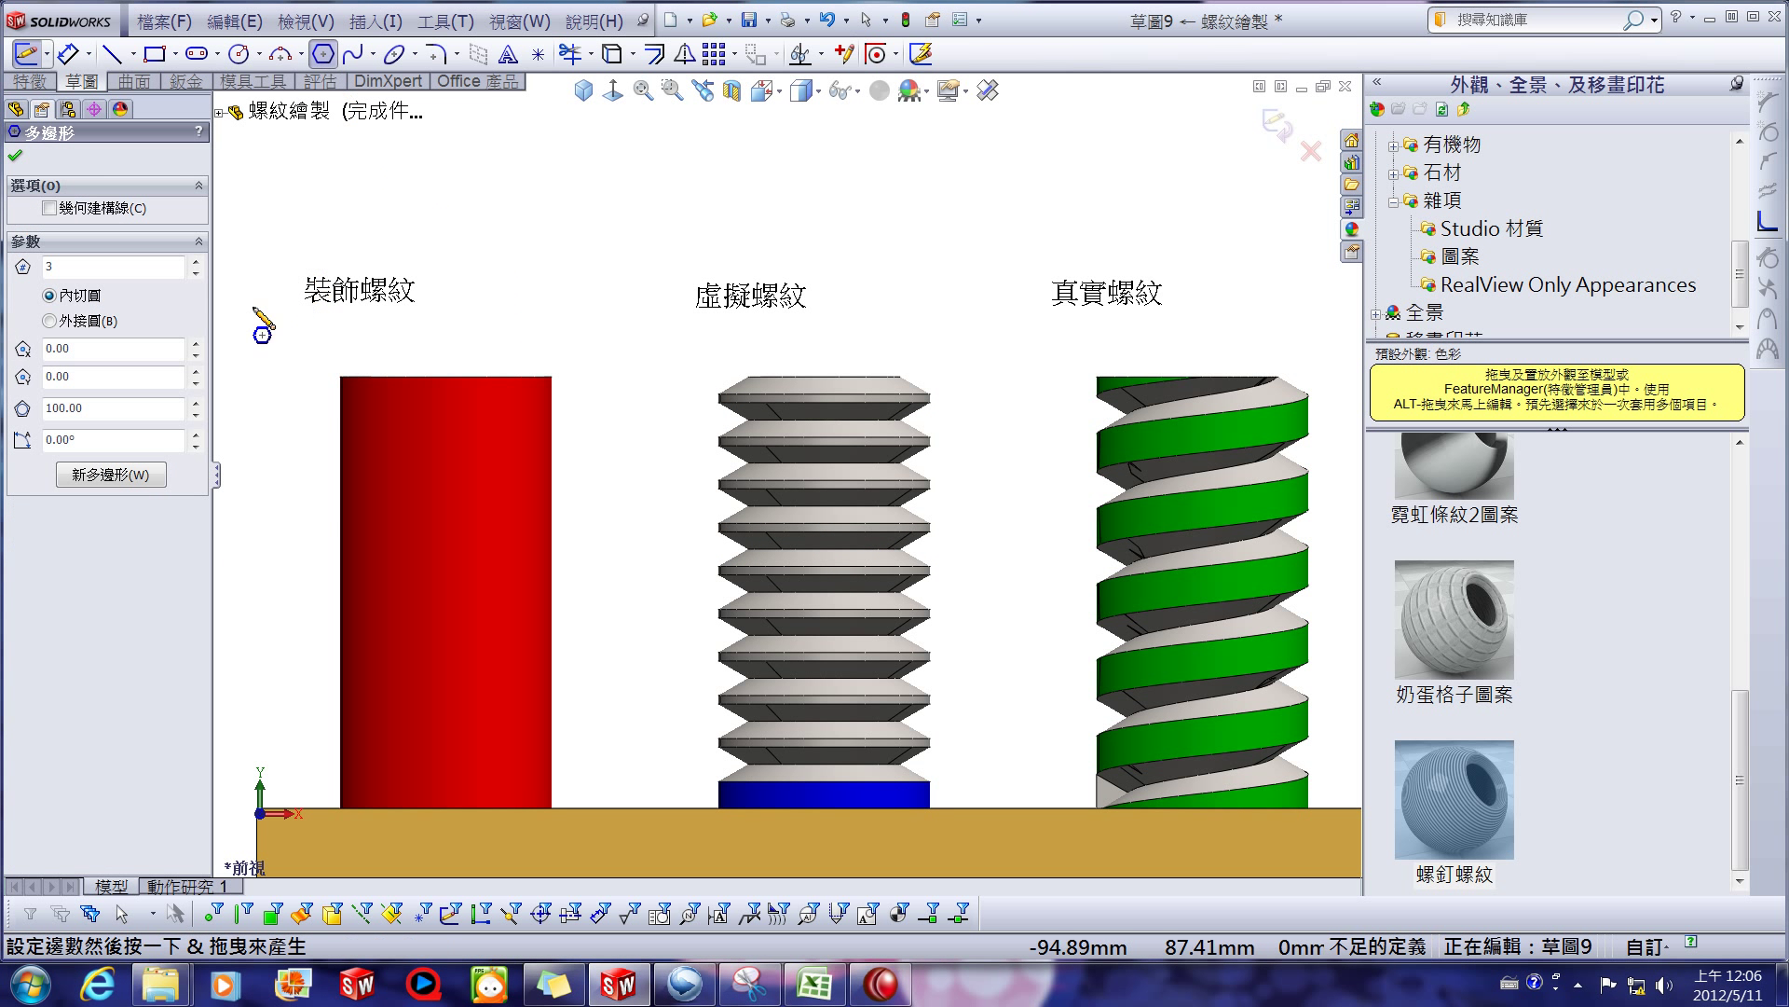
{"action": "left_click", "coordinate": [597, 386]}
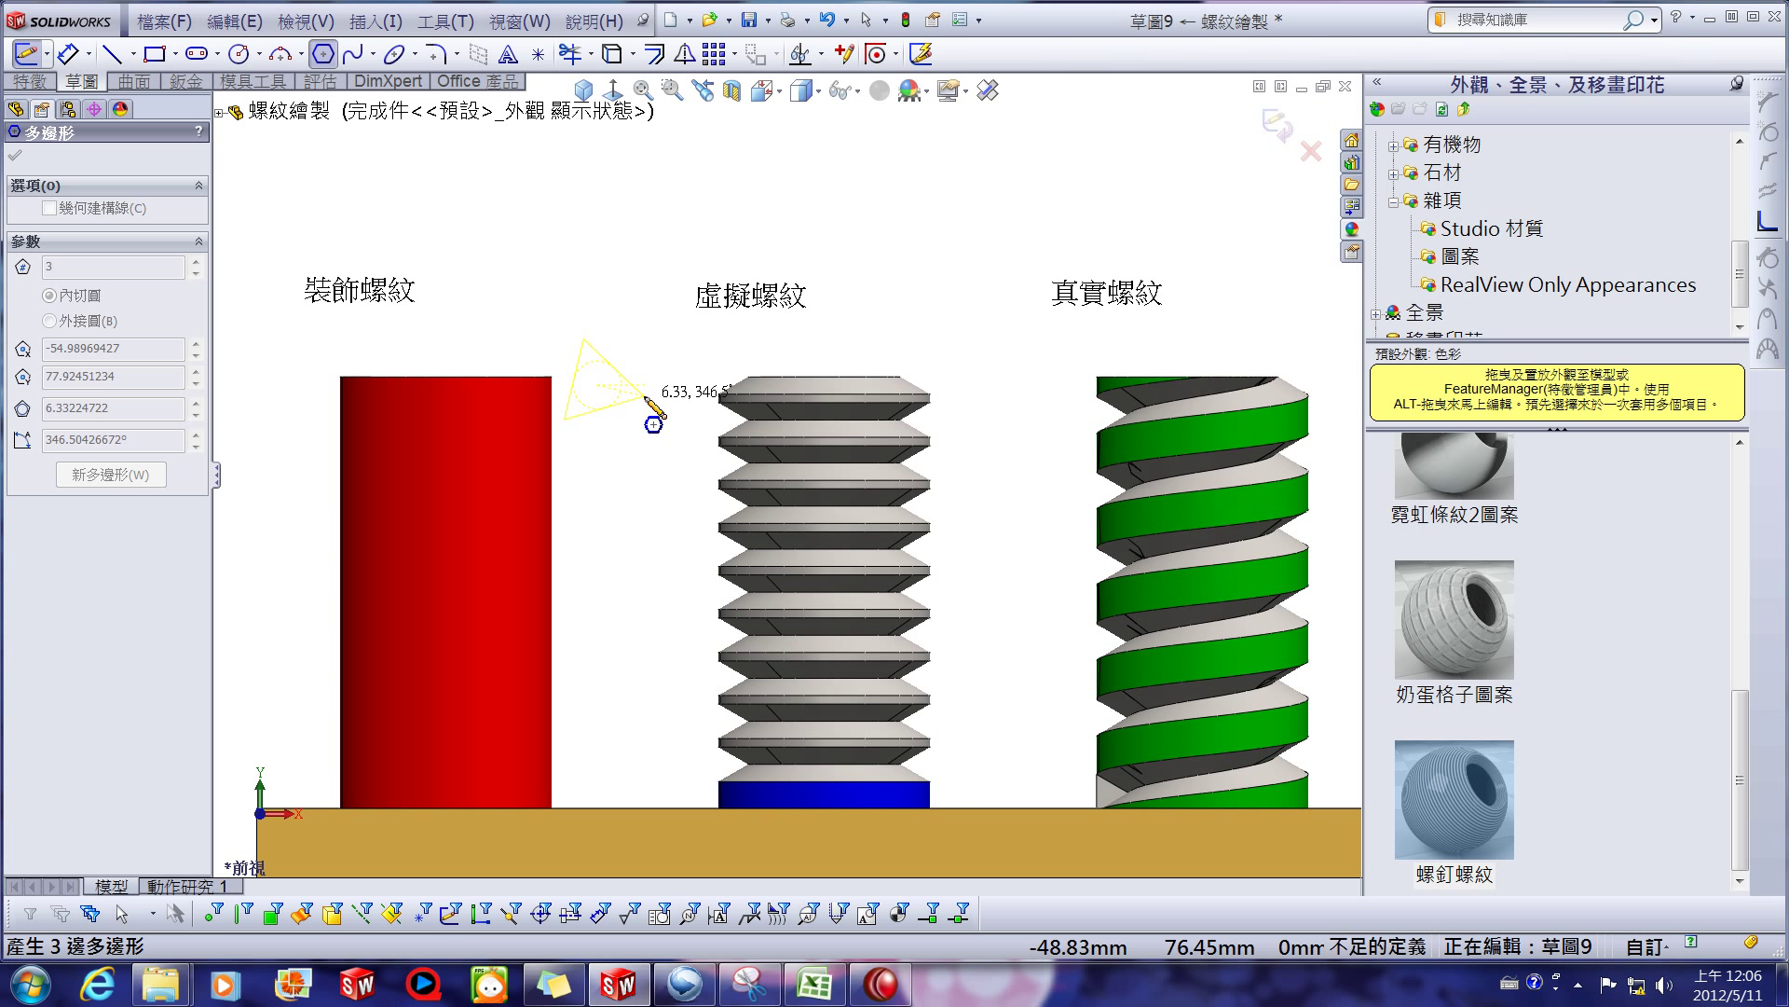
{"action": "left_click", "coordinate": [554, 397]}
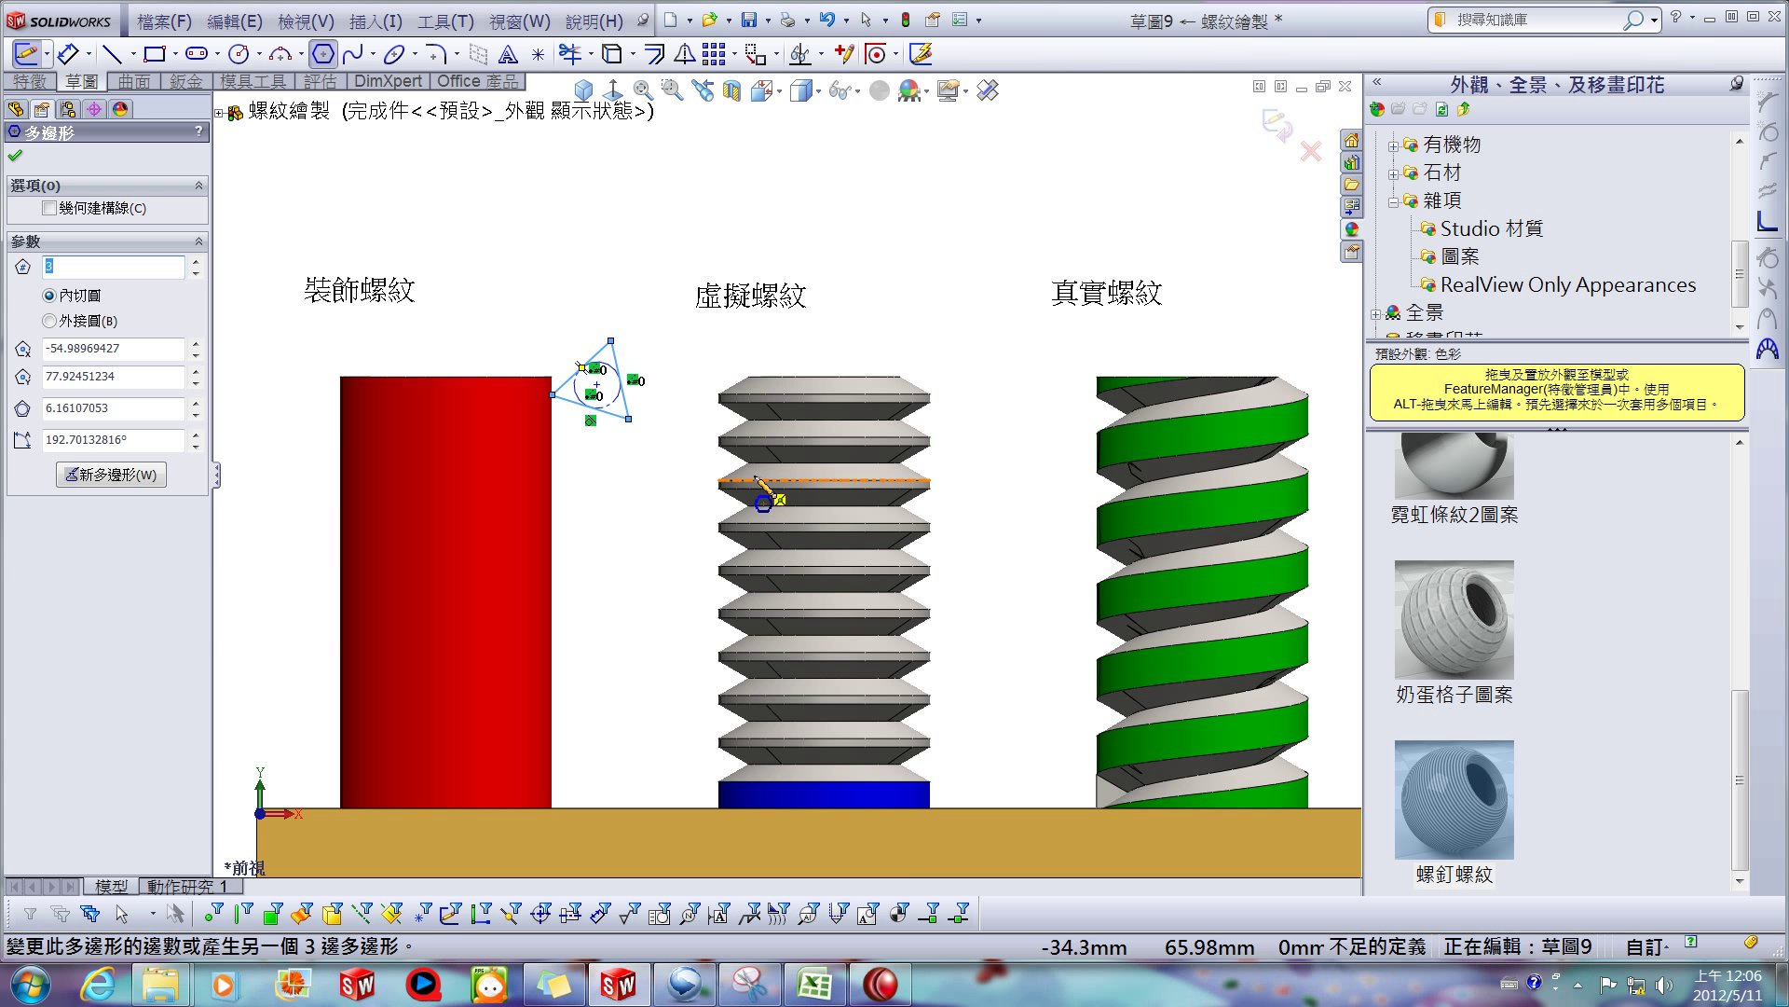
{"action": "key", "text": "Escape"}
{"action": "scroll", "coordinate": [512, 434], "scroll_direction": "down", "scroll_amount": 3}
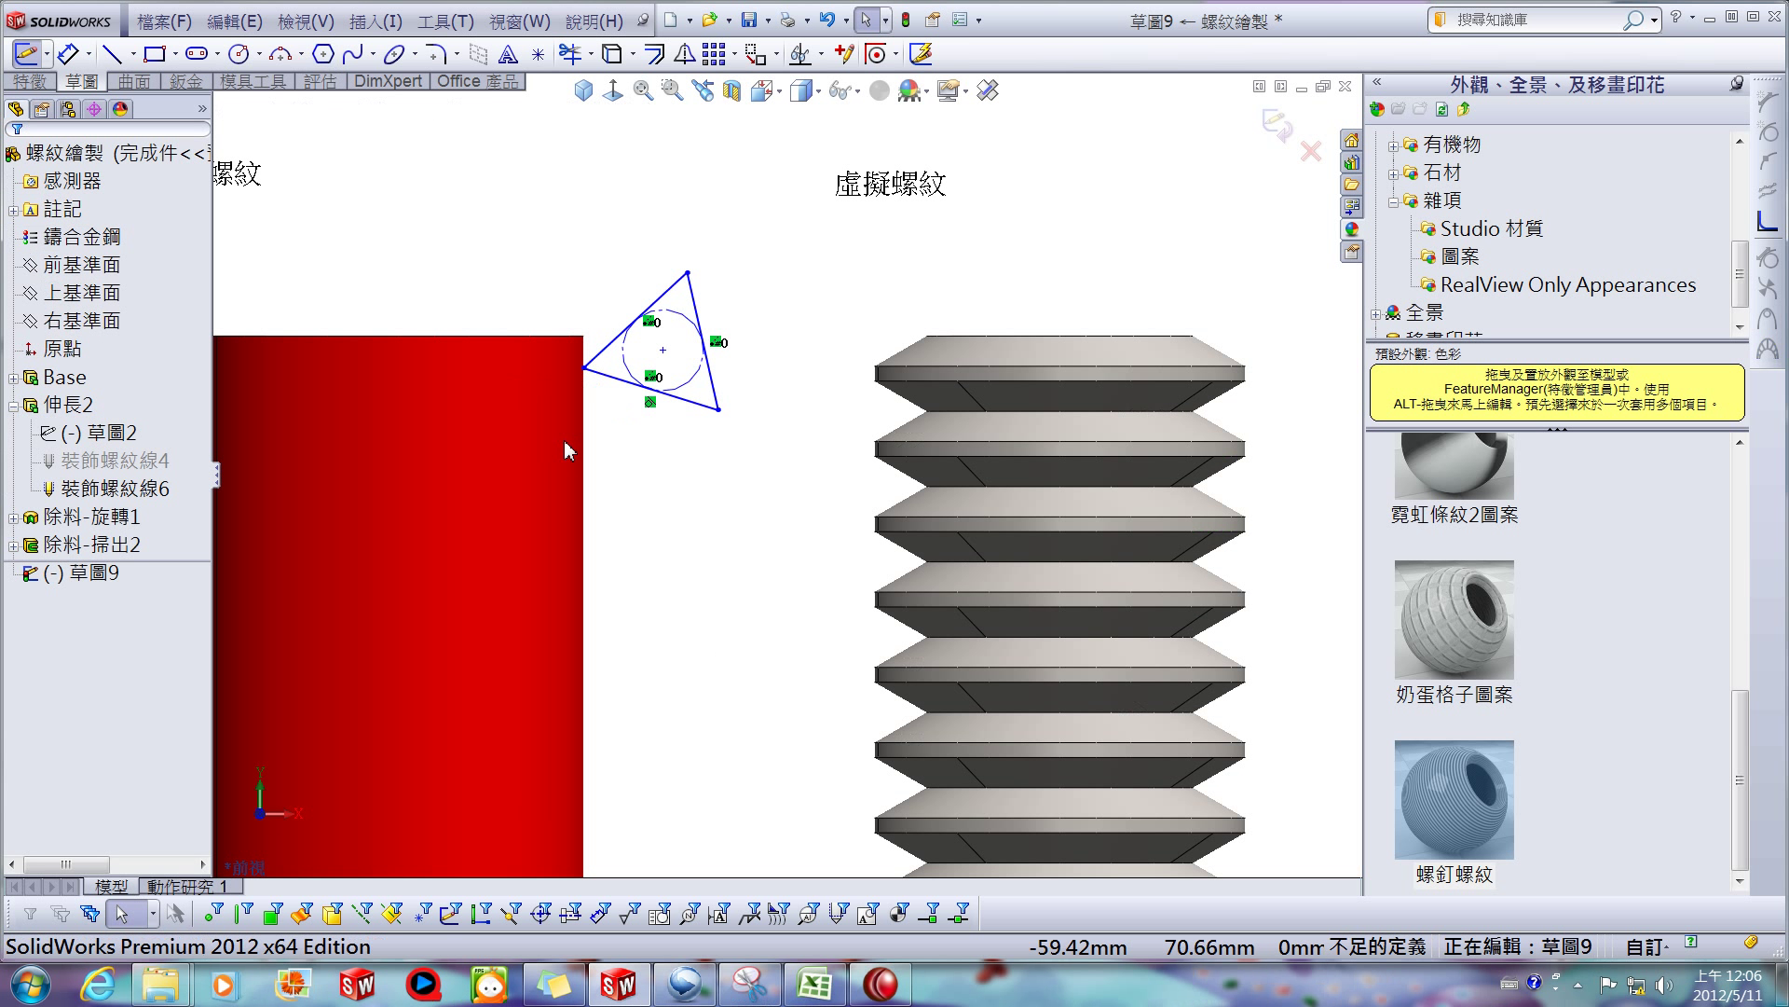
Make the triangle's right side collinear with the cylinder edge, then delete that relation.
{"action": "left_click", "coordinate": [716, 380]}
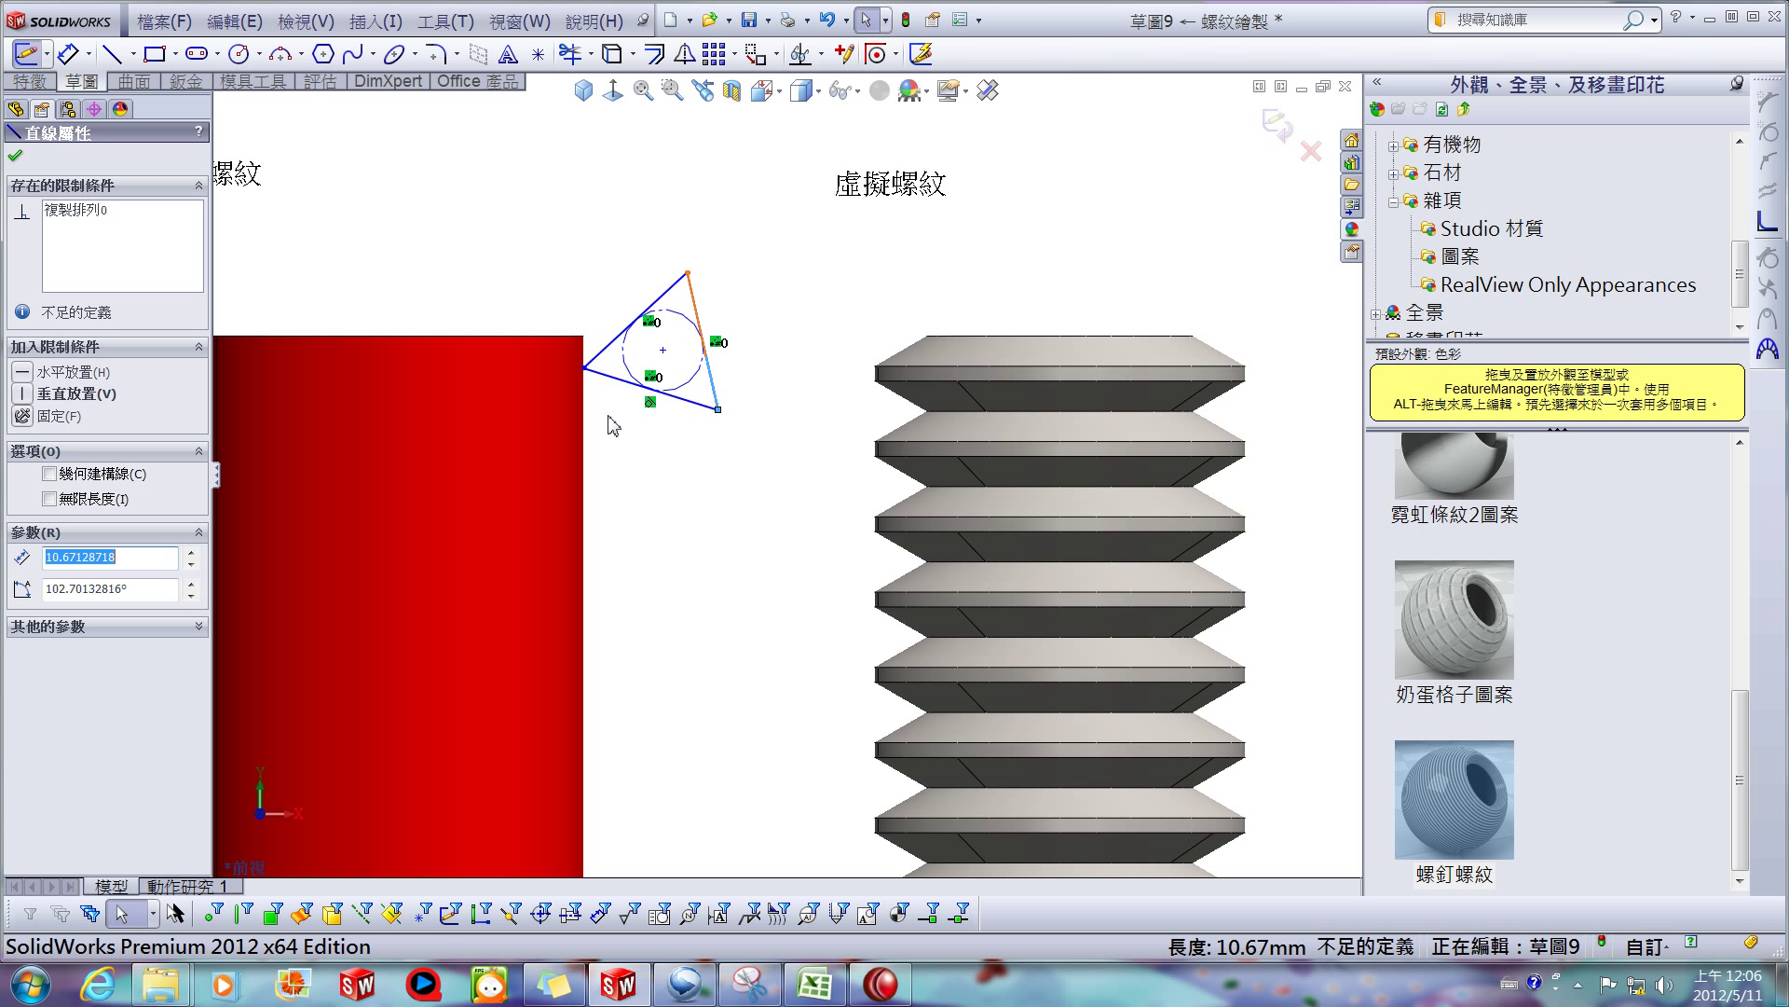
{"action": "left_click", "coordinate": [584, 427], "text": "ctrl"}
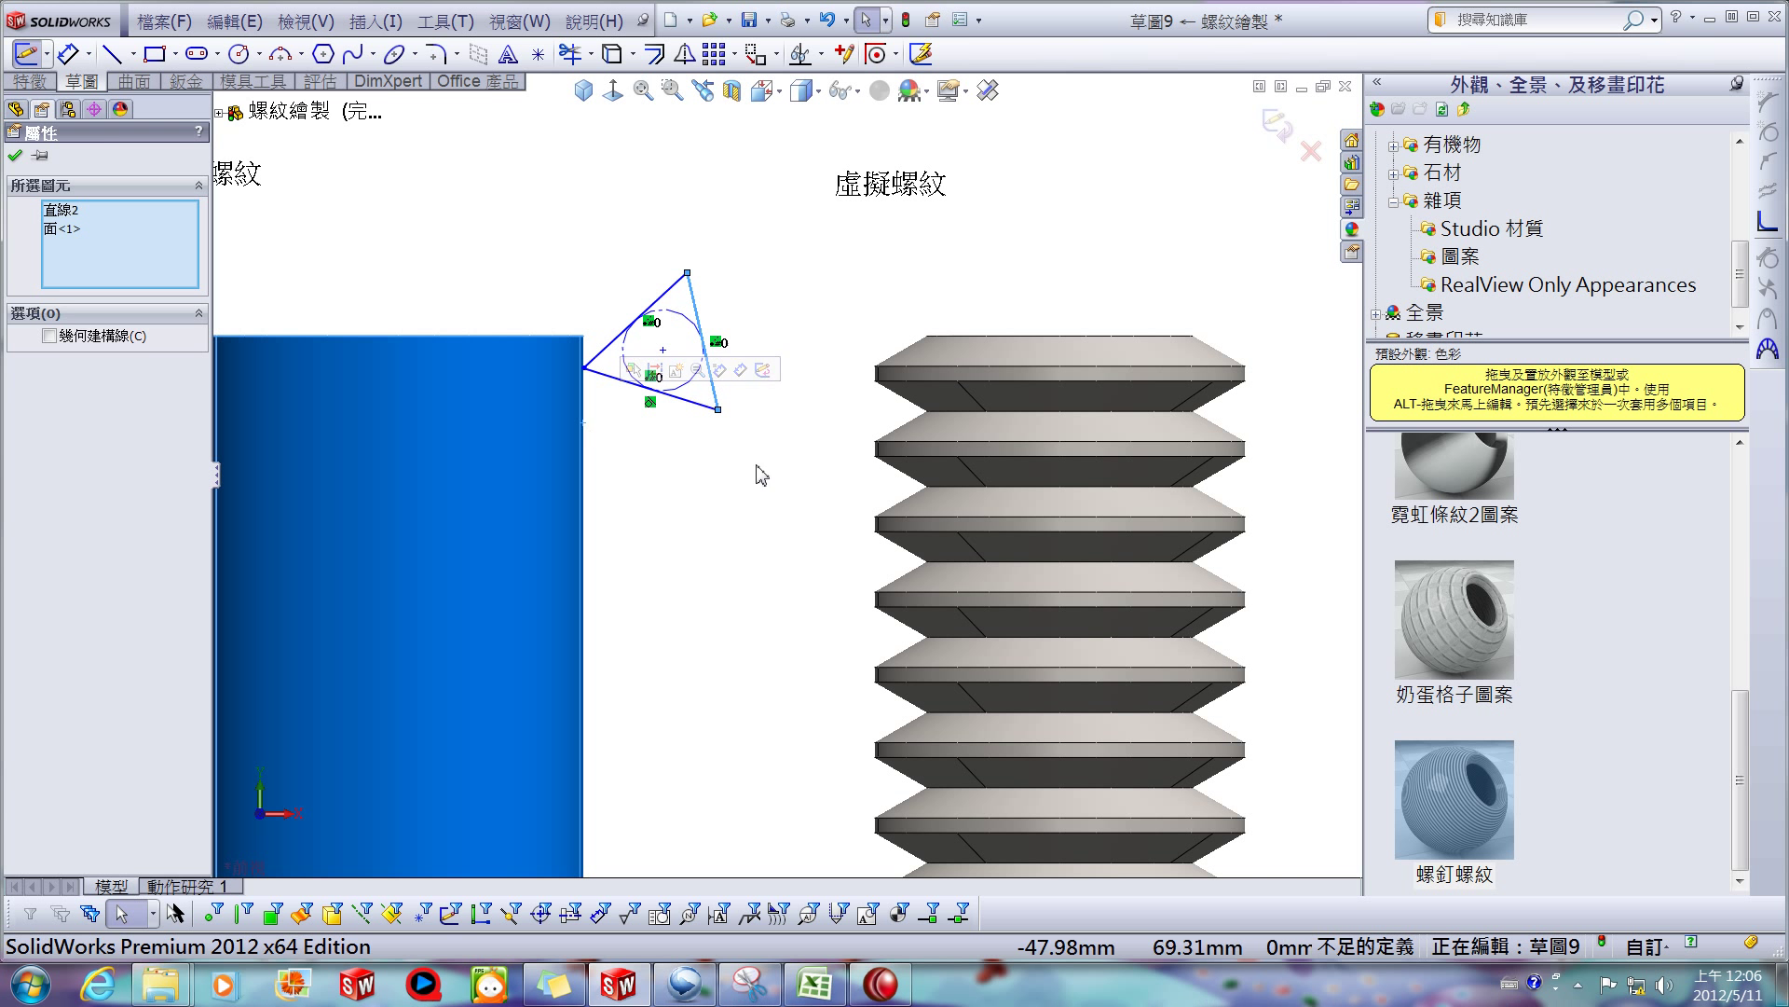
{"action": "key", "text": "Escape"}
{"action": "left_click", "coordinate": [714, 382]}
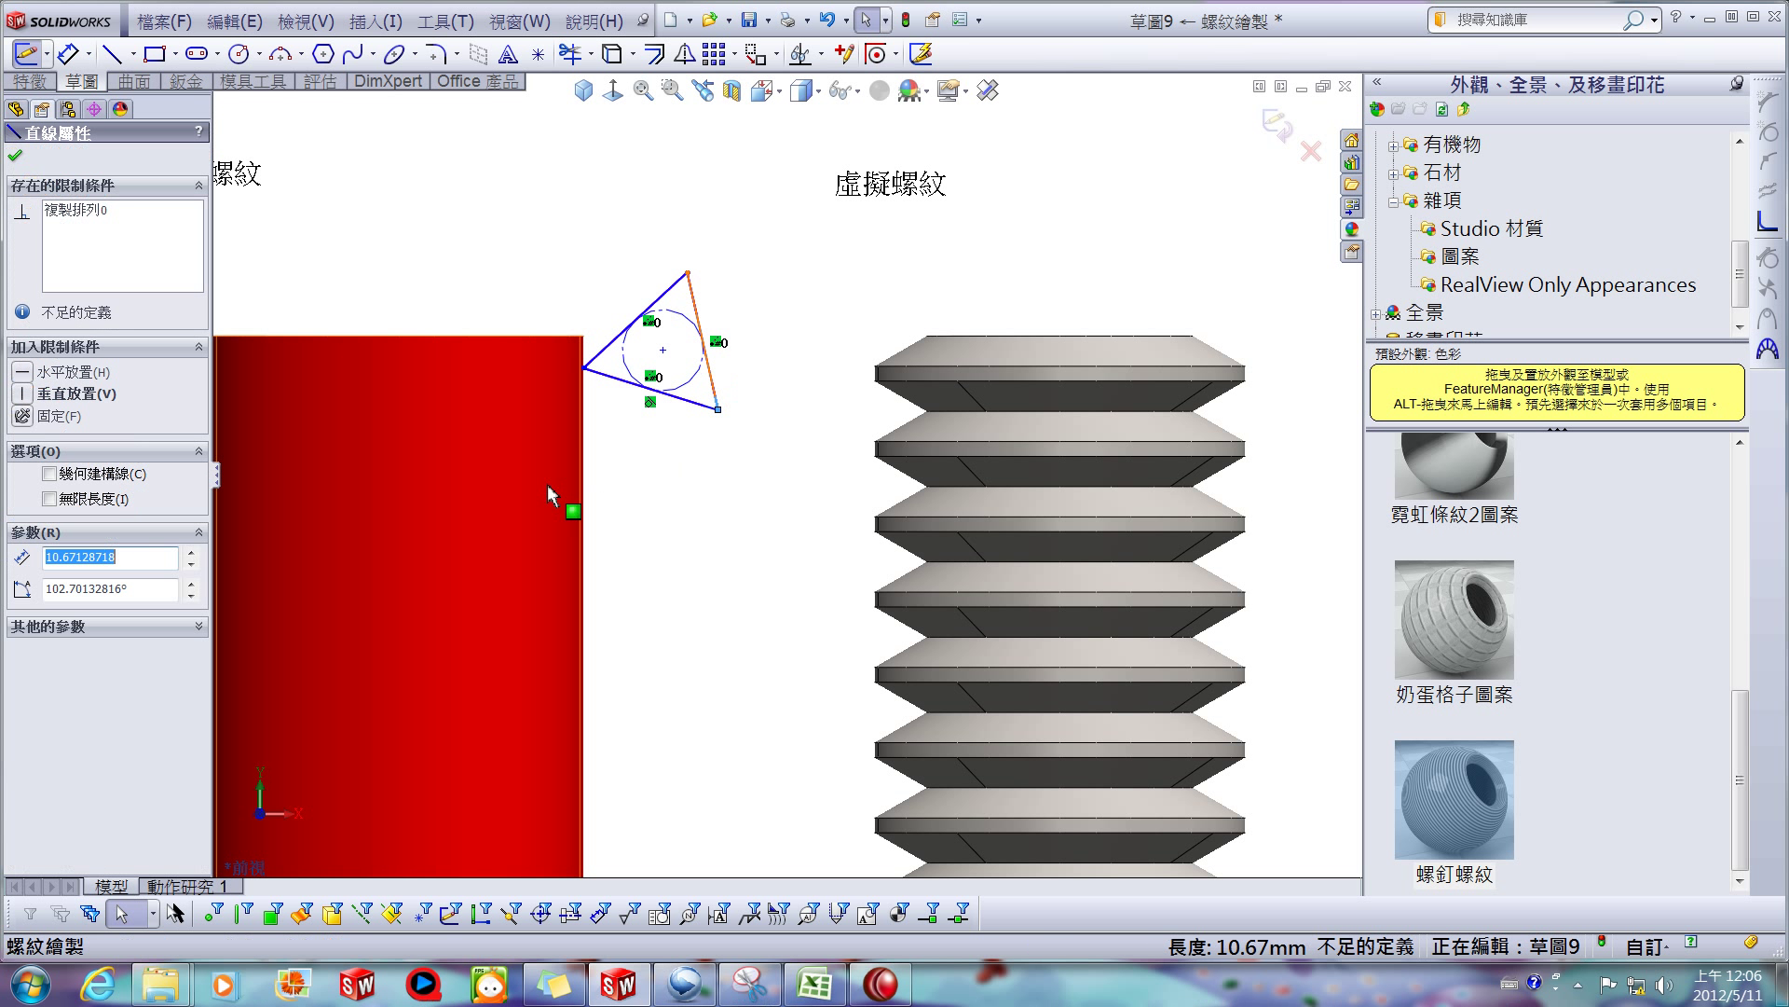
{"action": "left_click", "coordinate": [587, 451], "text": "ctrl"}
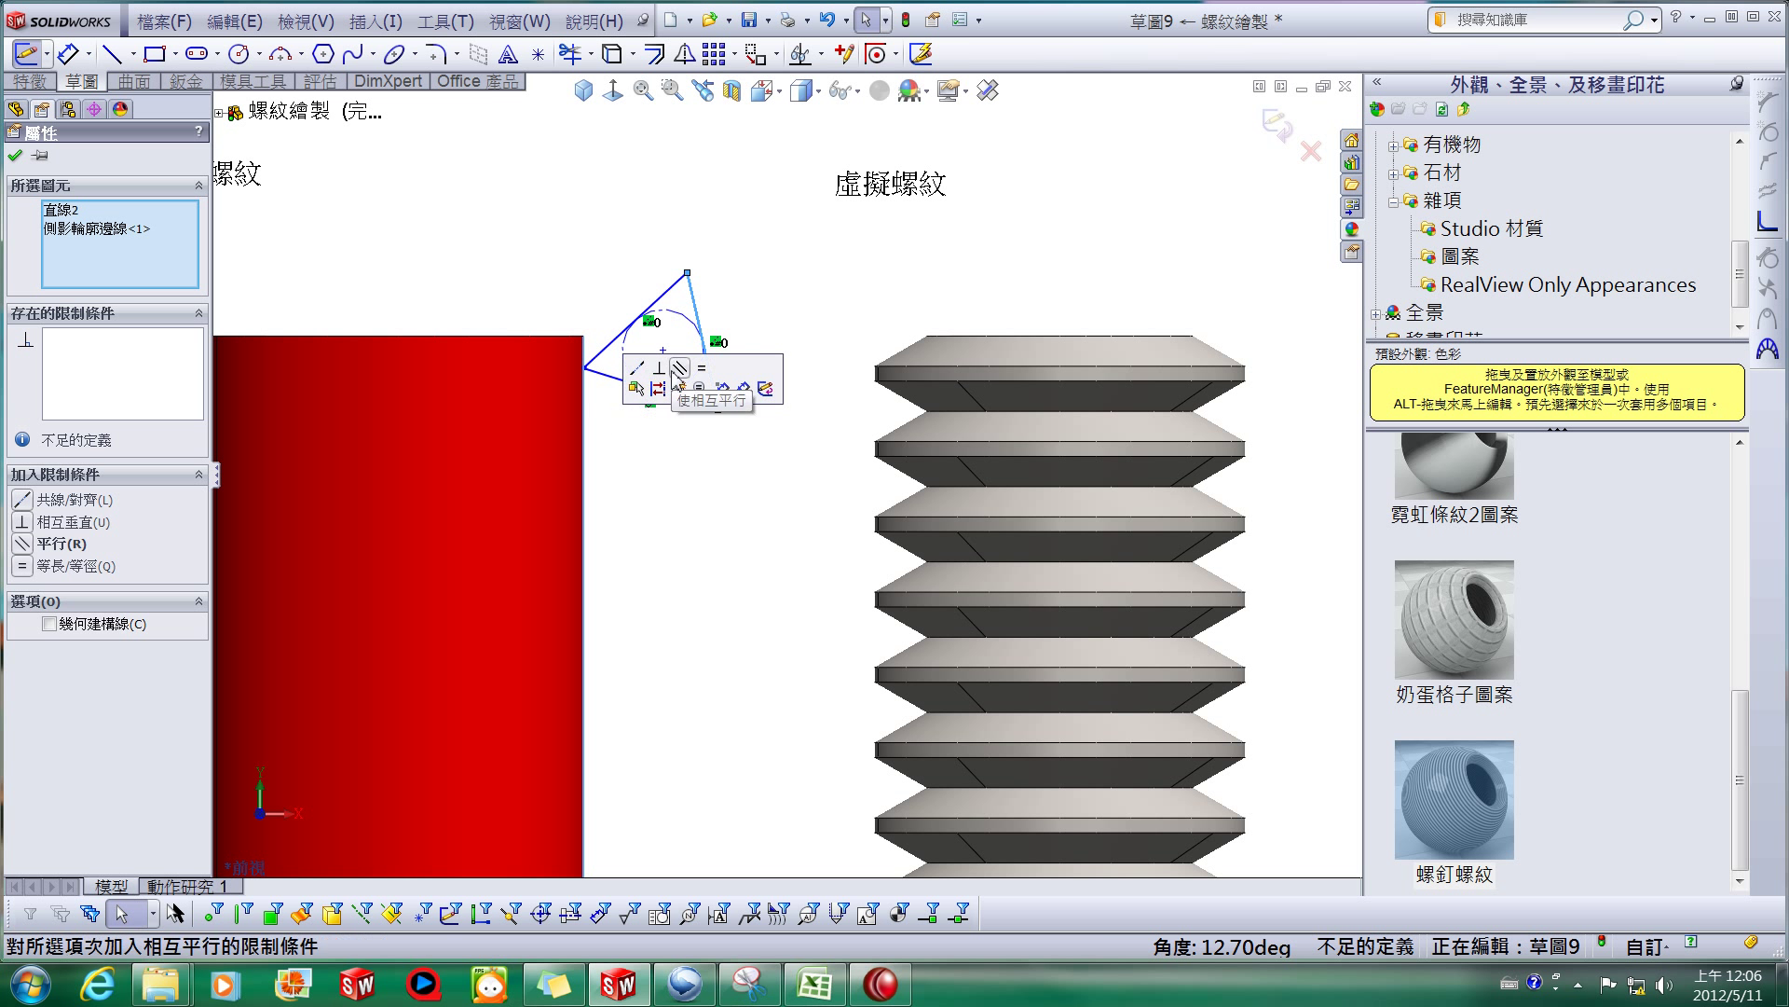
{"action": "left_click", "coordinate": [638, 369]}
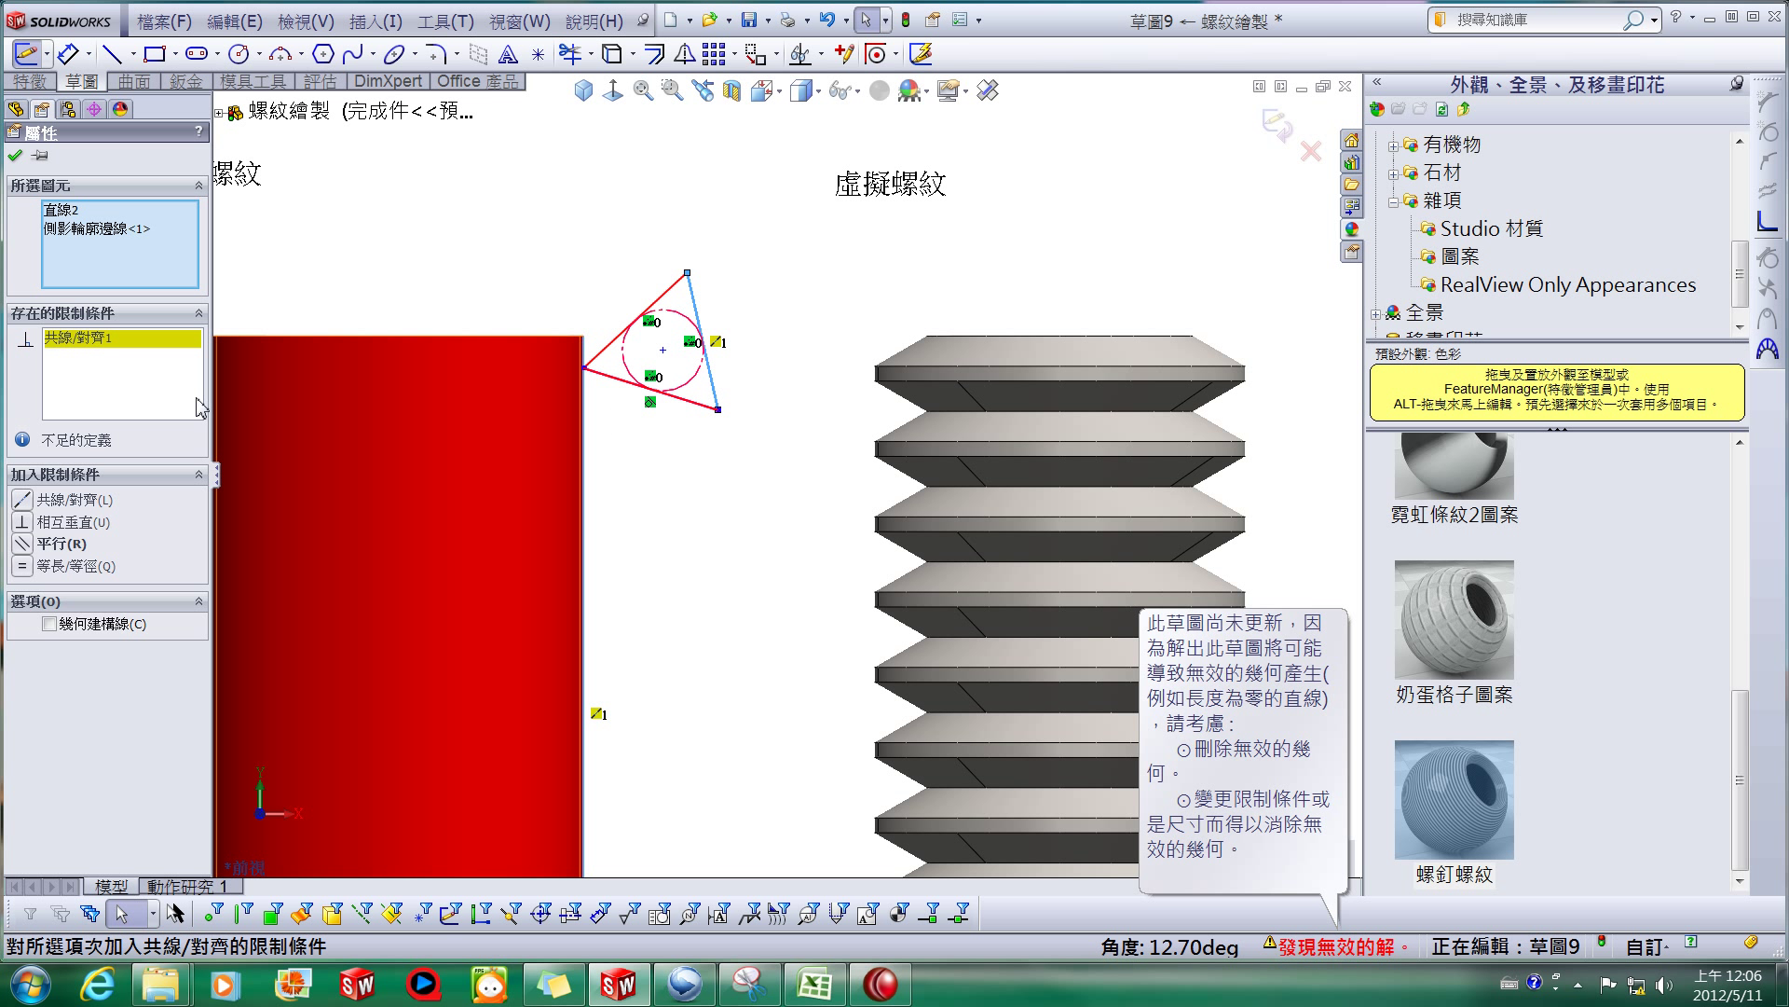
{"action": "right_click", "coordinate": [164, 347]}
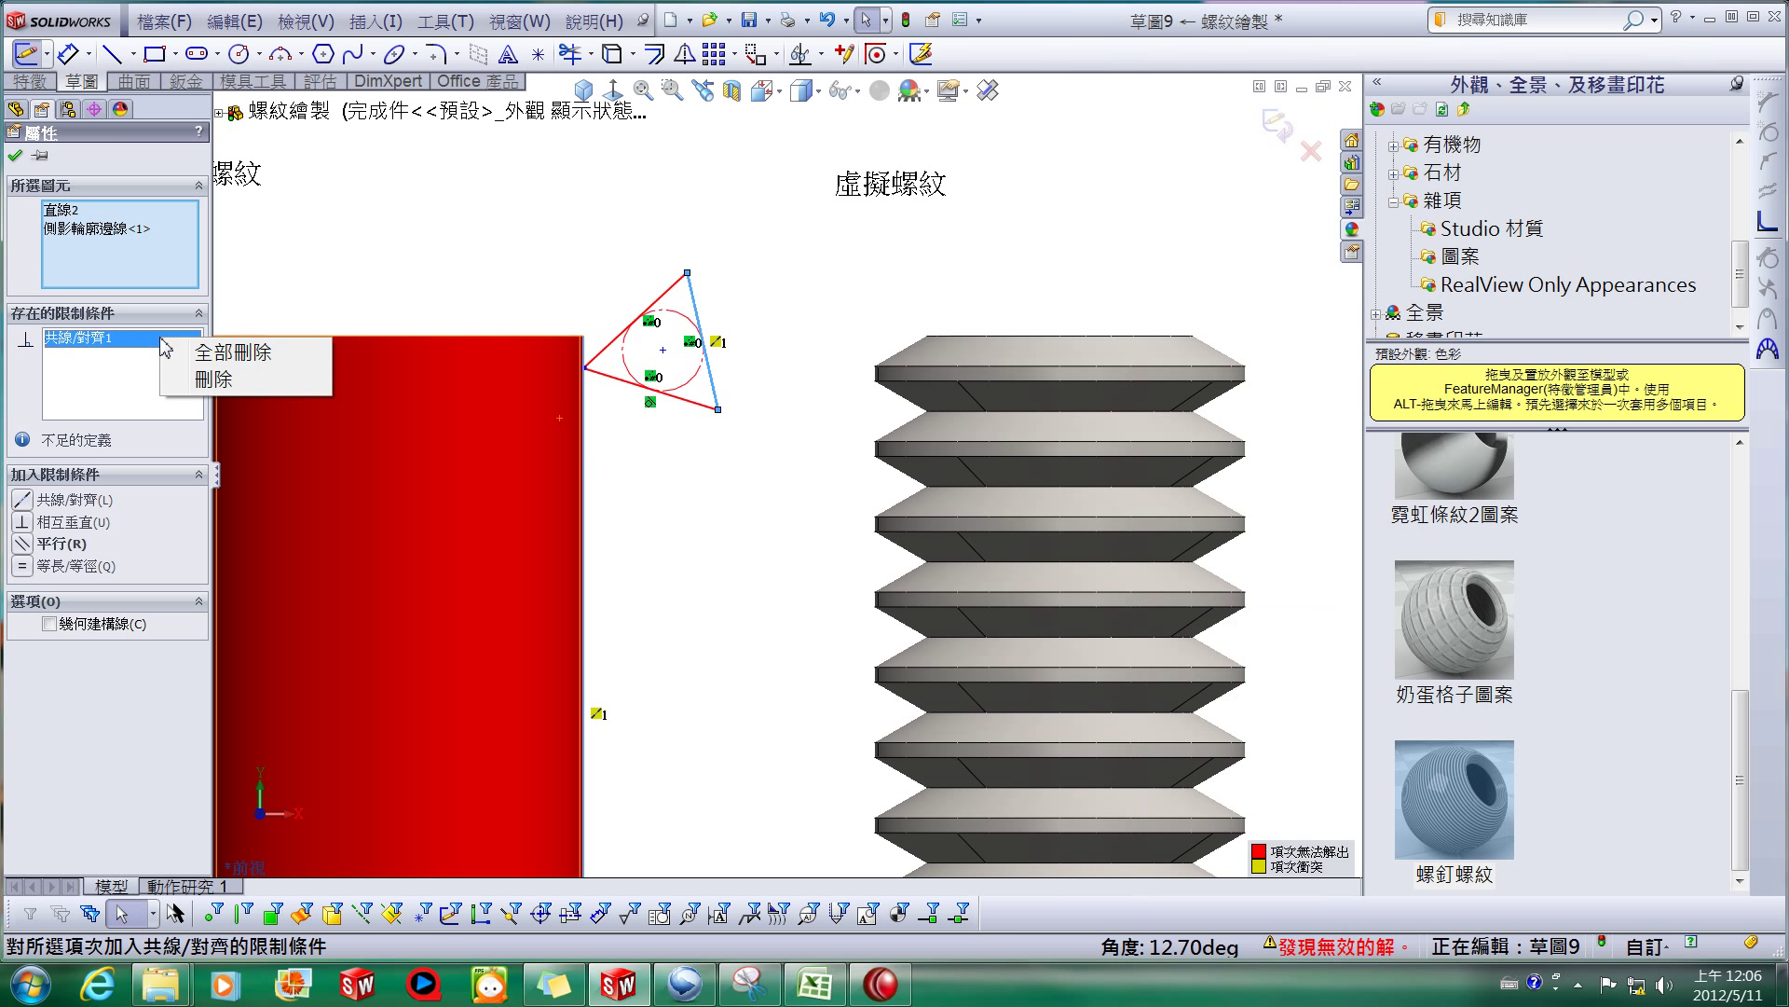
{"action": "left_click", "coordinate": [238, 352]}
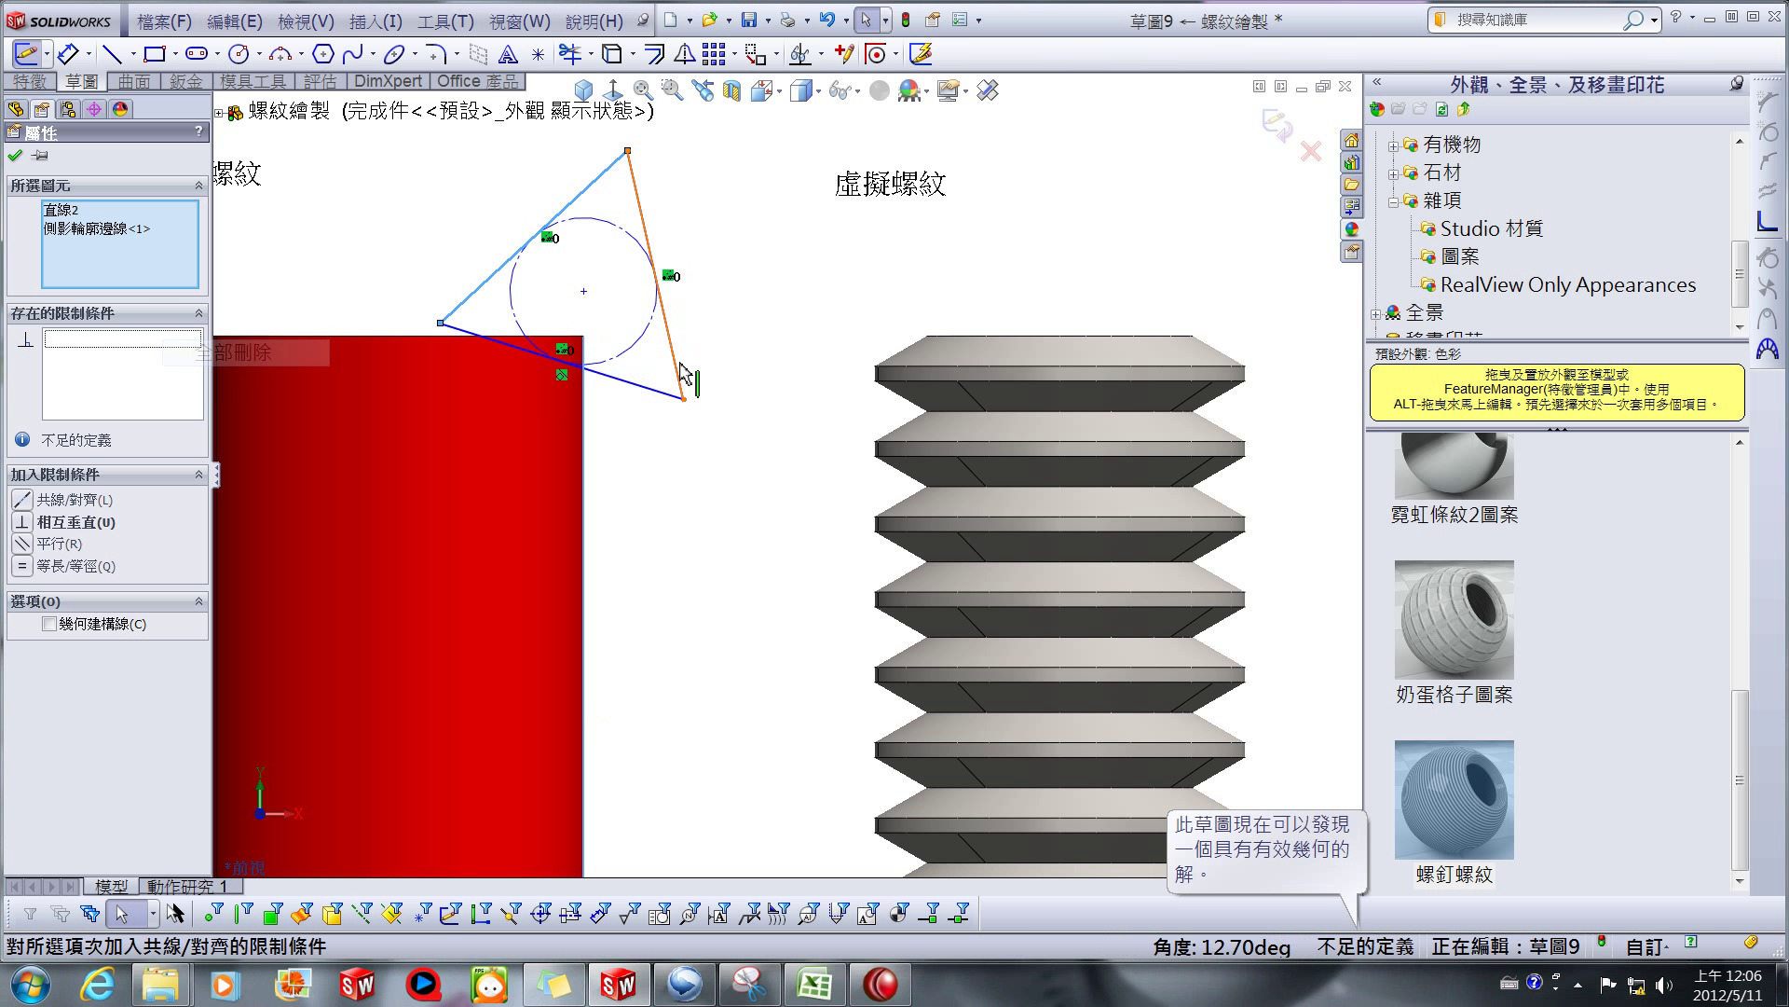
Add a Vertical relation to the triangle's right side.
{"action": "left_click", "coordinate": [827, 354]}
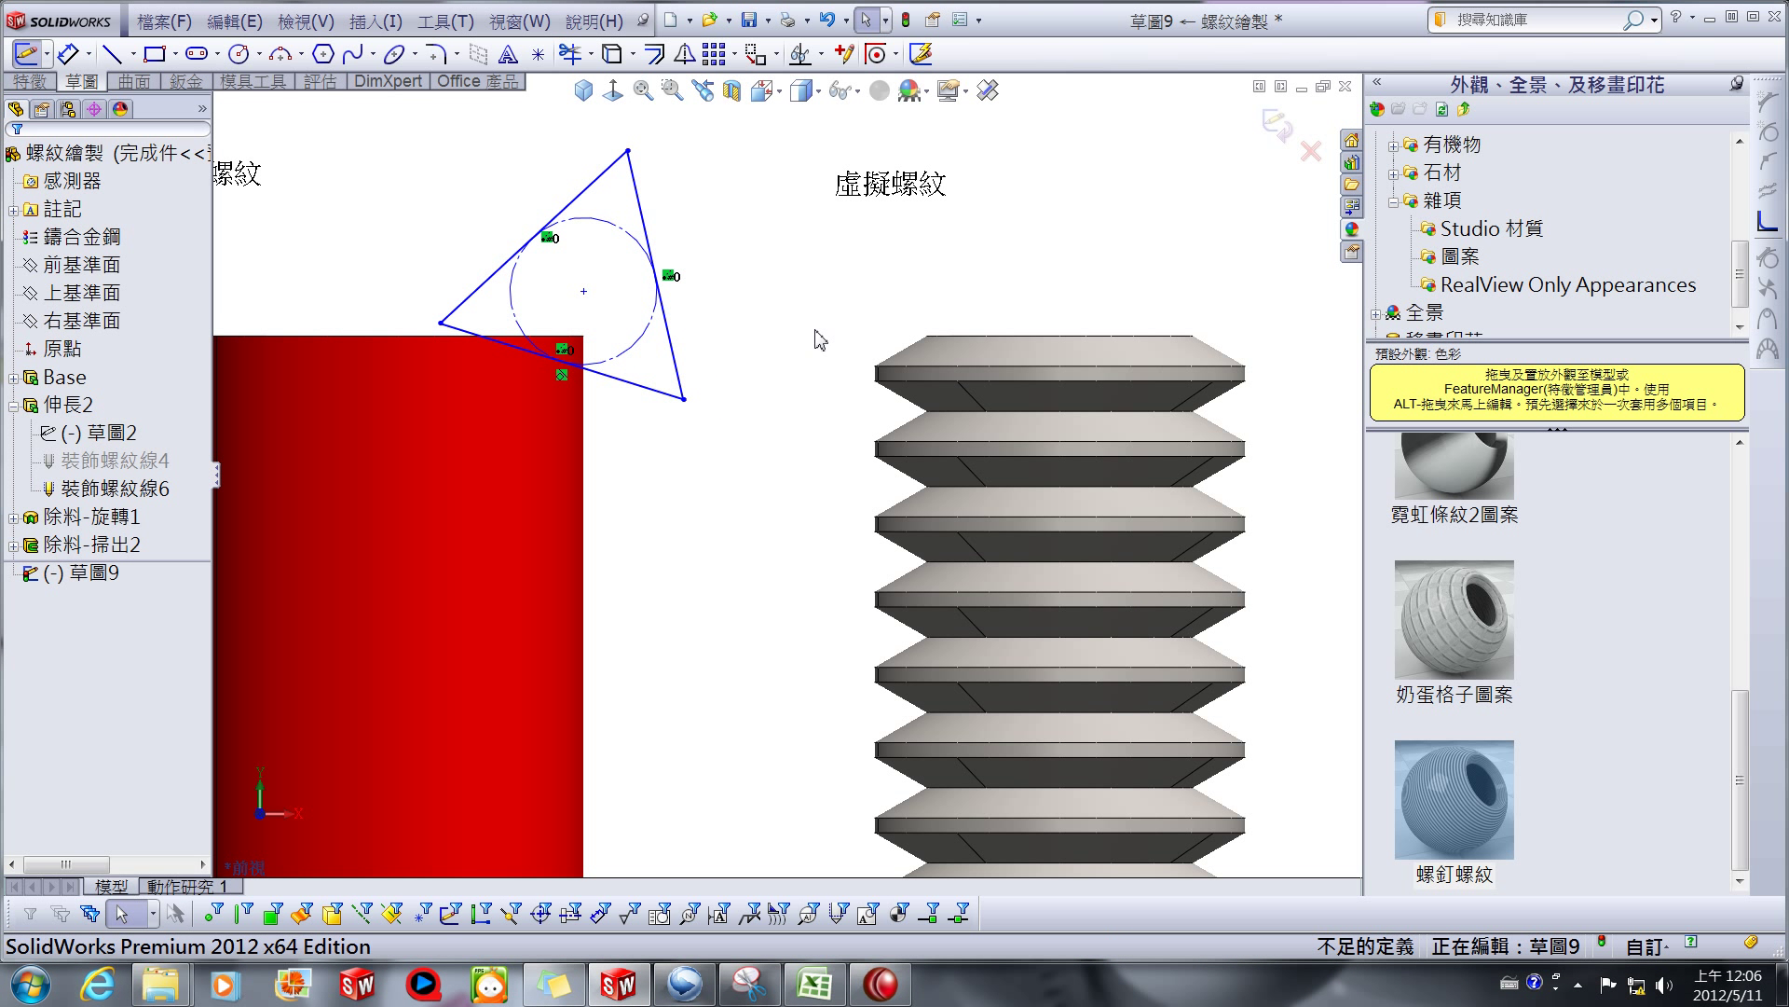
{"action": "left_click", "coordinate": [677, 371]}
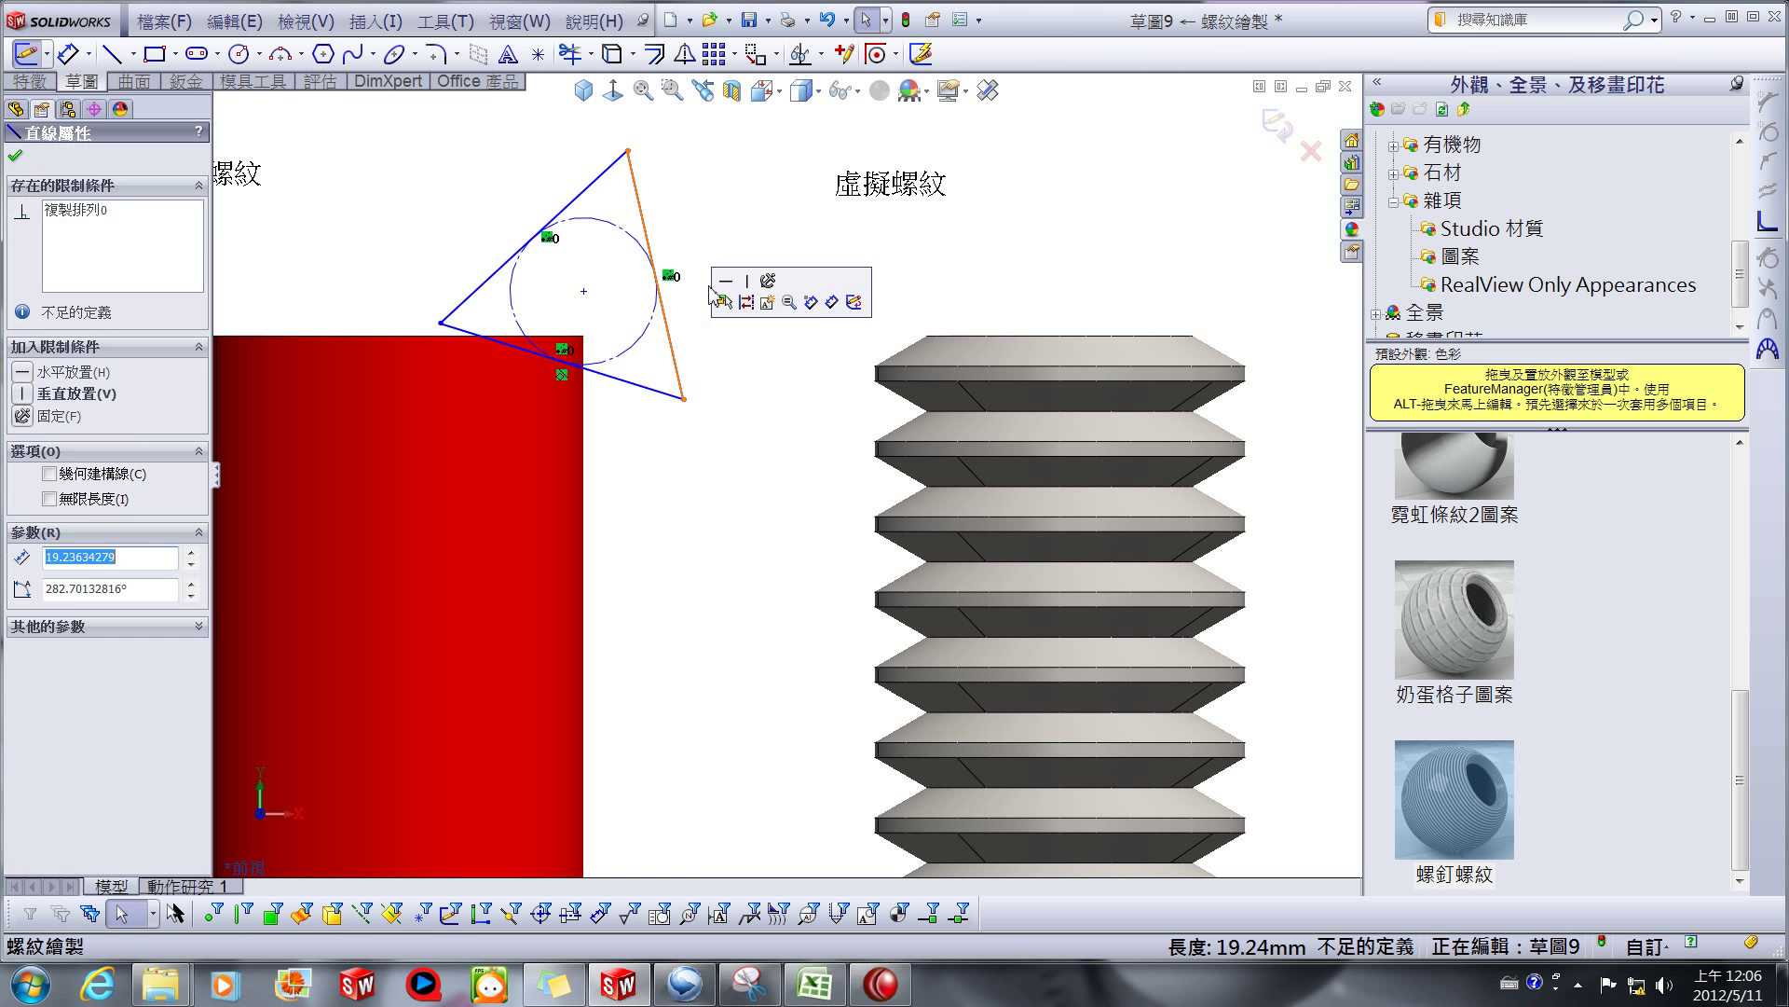
{"action": "left_click", "coordinate": [732, 287]}
{"action": "left_click", "coordinate": [788, 381]}
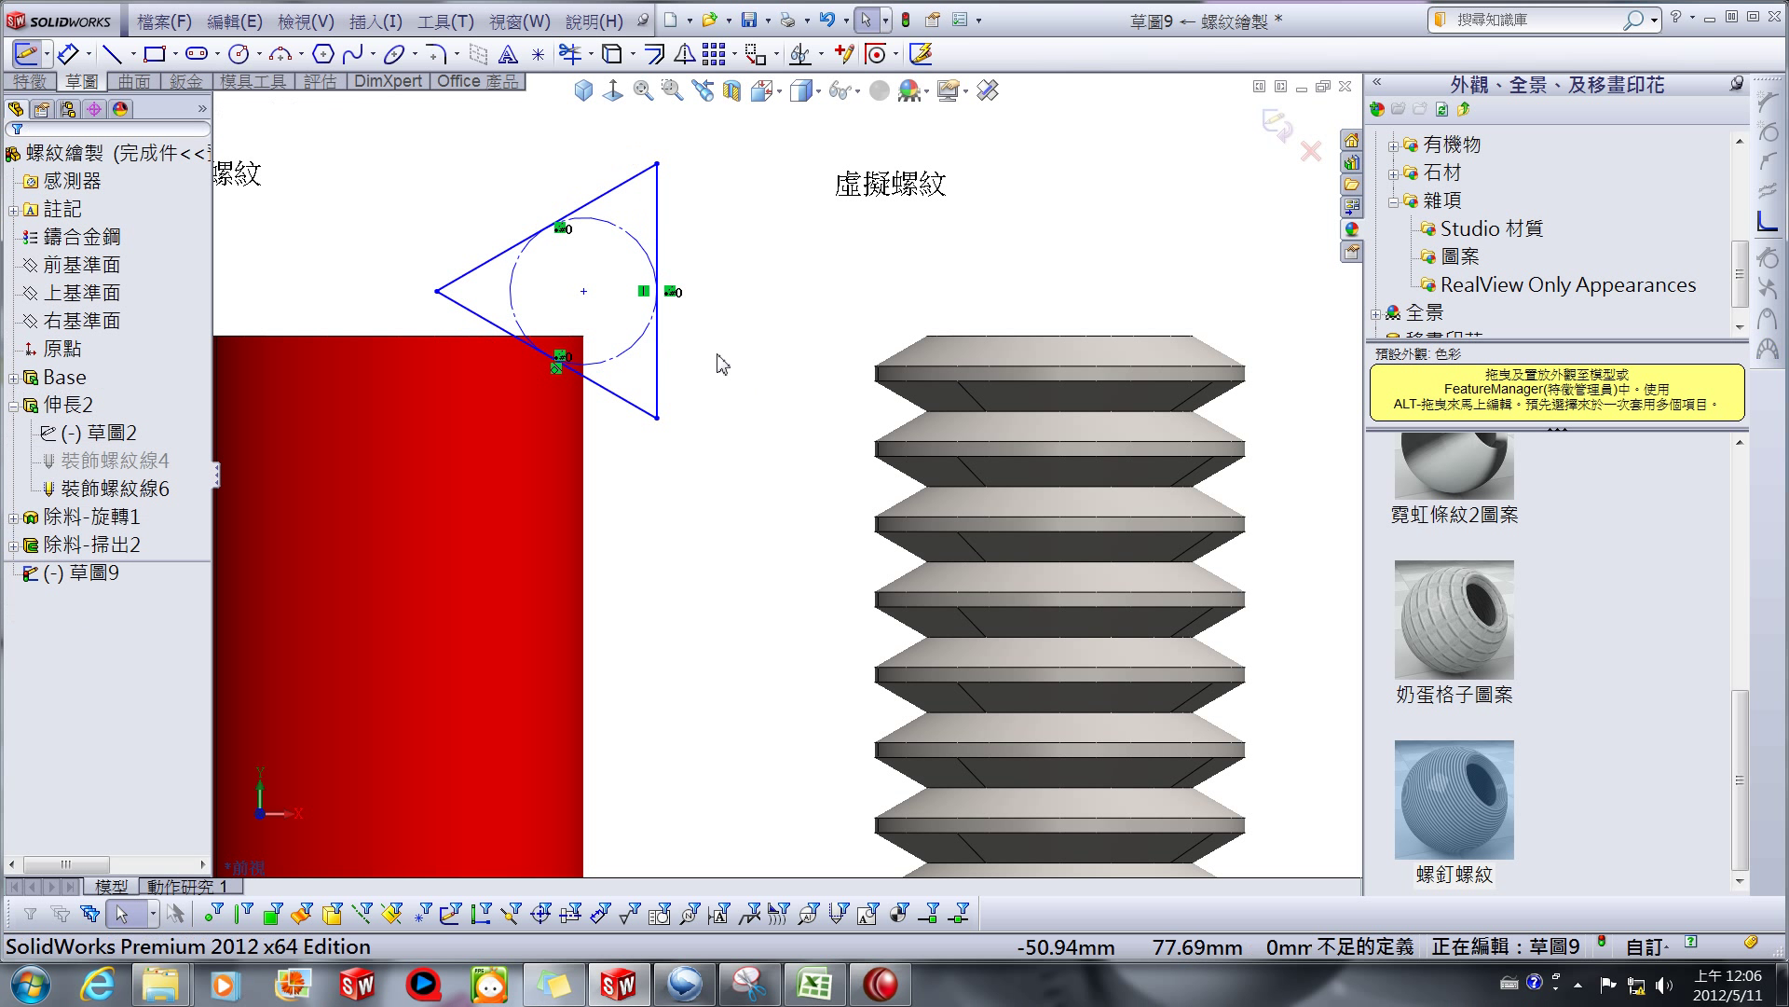
Make the triangle's right side collinear with the cylinder's outline edge, then delete that relation.
{"action": "left_click", "coordinate": [660, 390]}
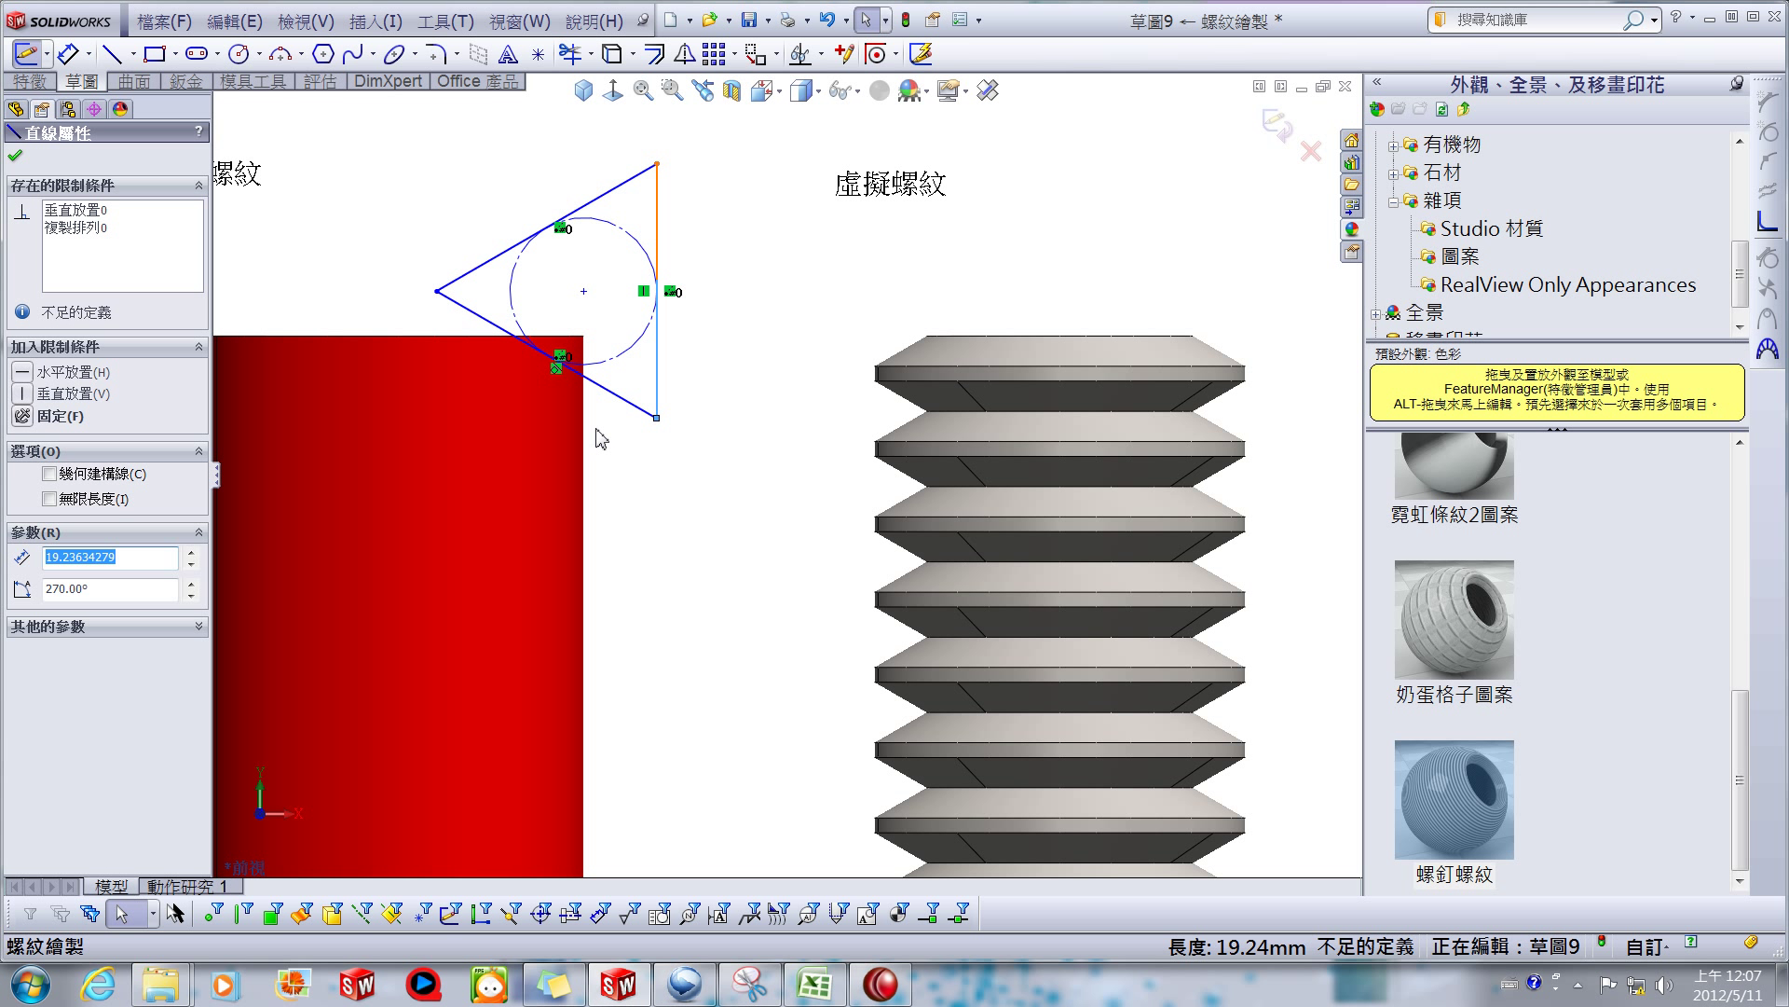
{"action": "left_click", "coordinate": [601, 469]}
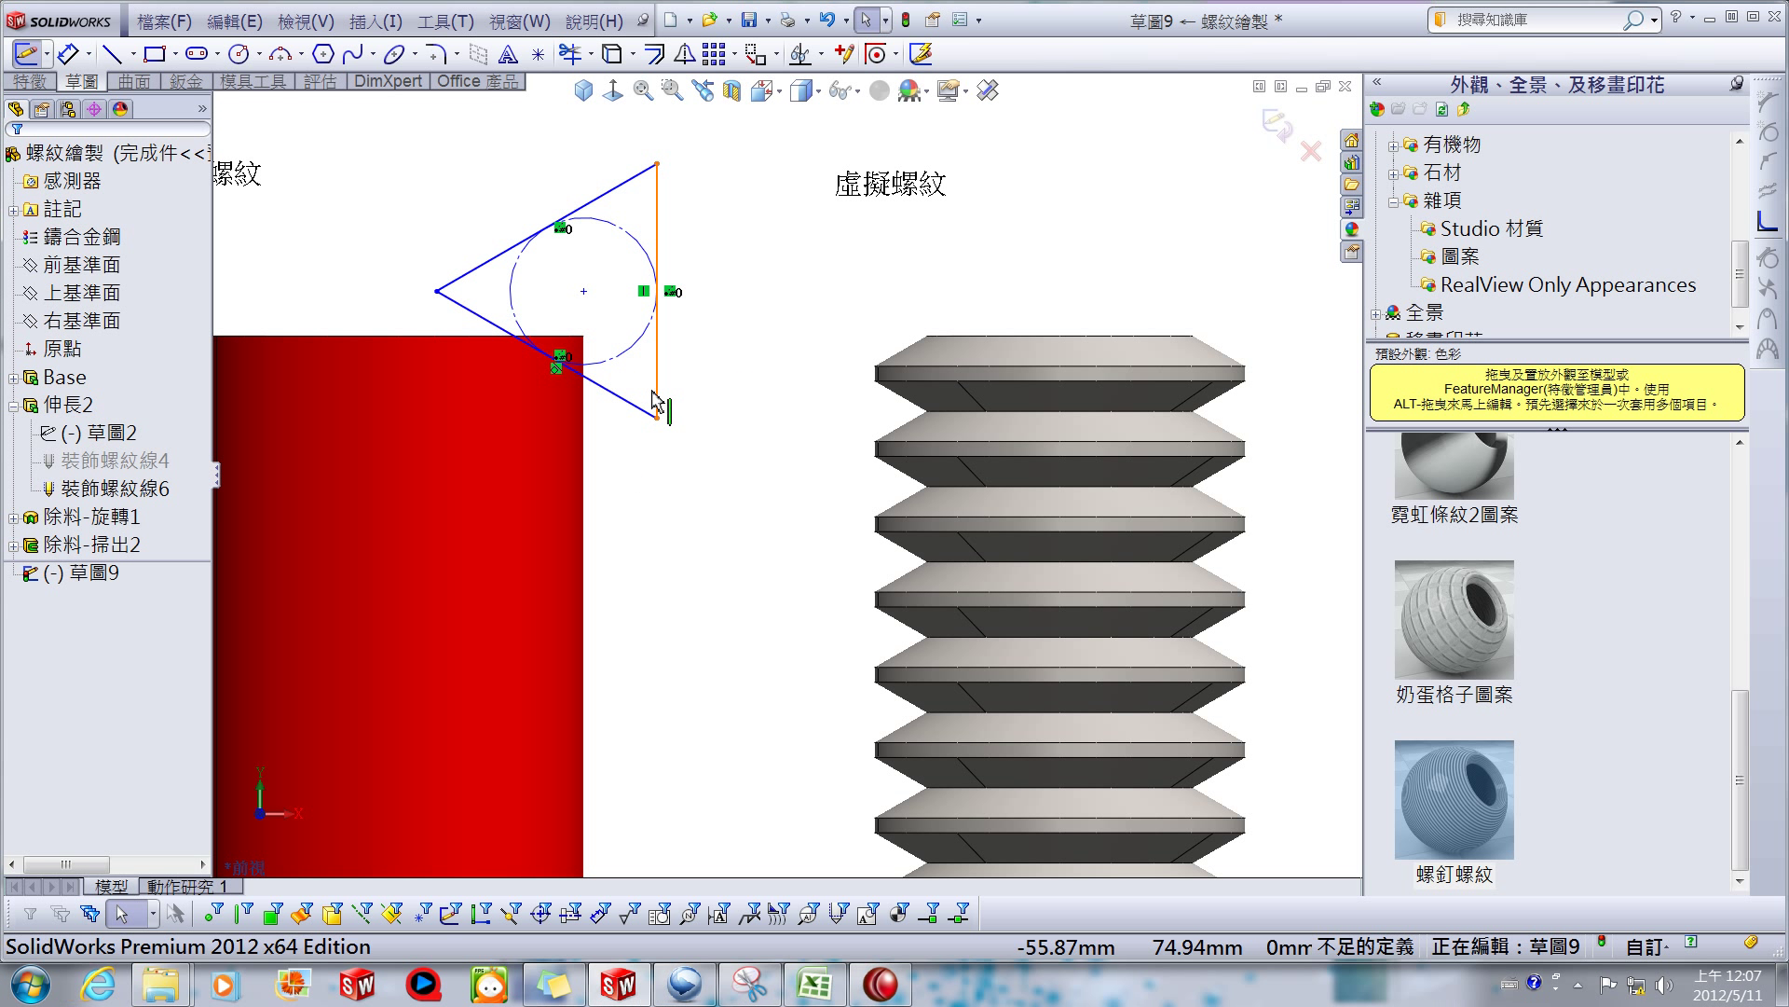
{"action": "left_click", "coordinate": [656, 396]}
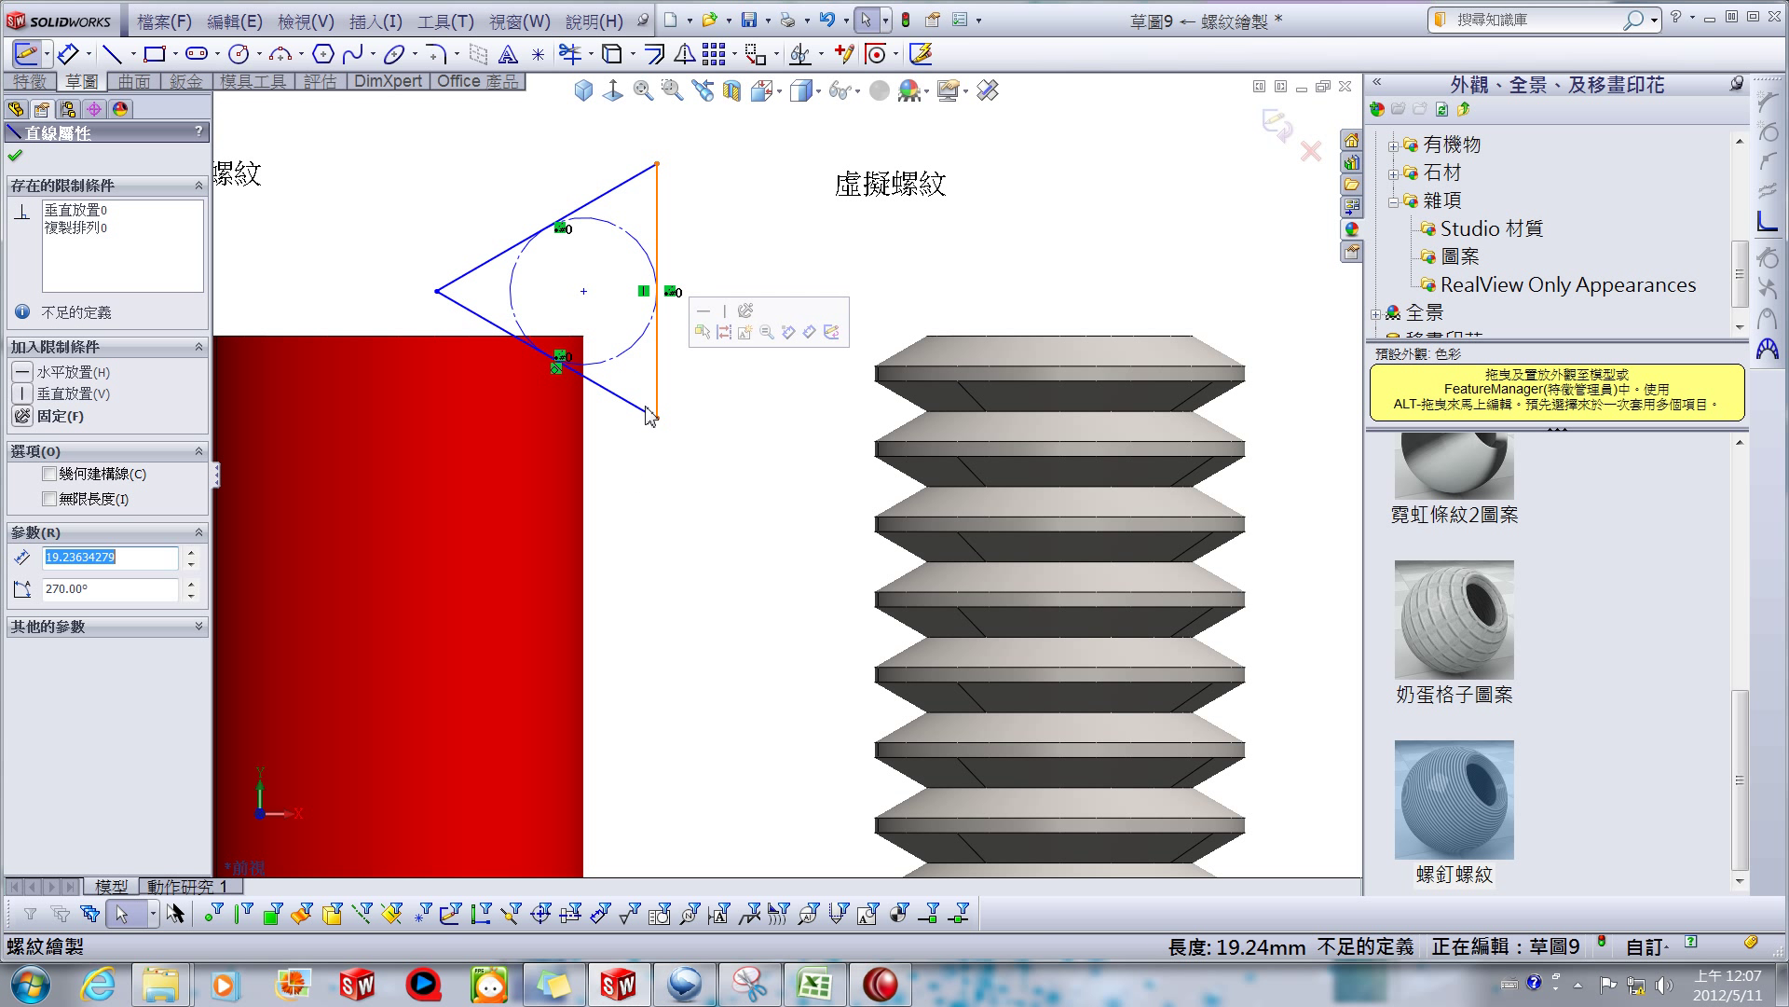
{"action": "left_click", "coordinate": [585, 436], "text": "ctrl"}
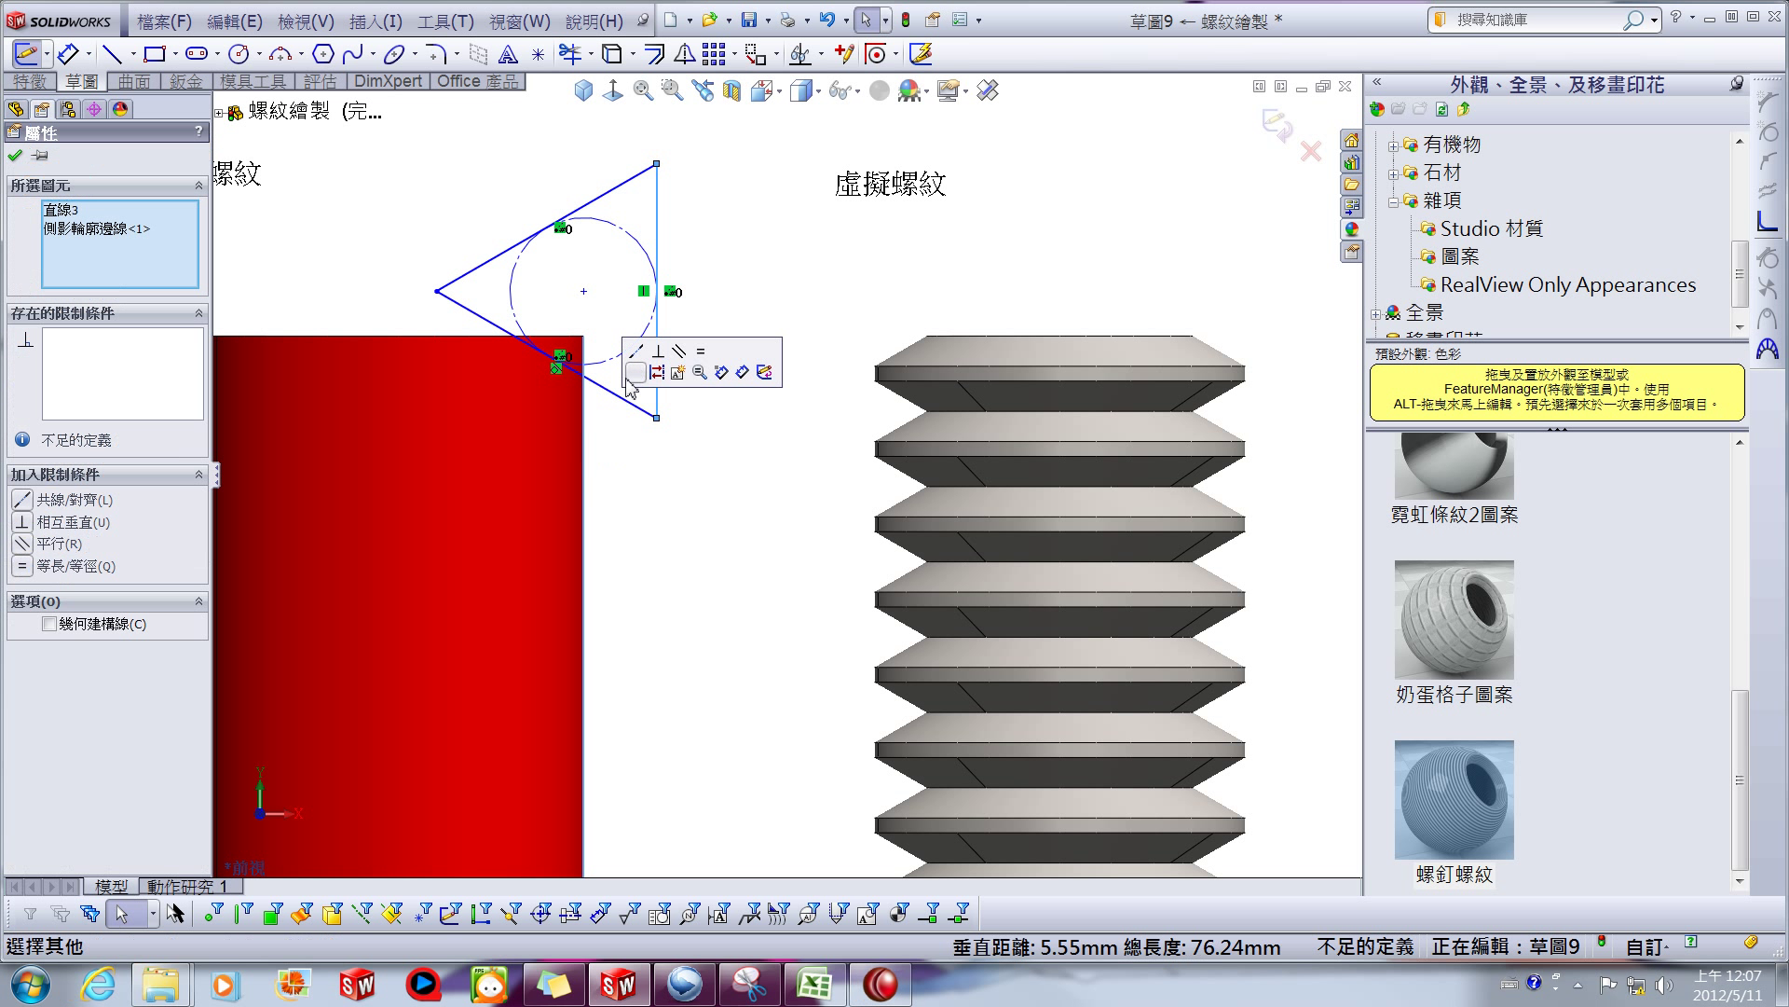
{"action": "left_click", "coordinate": [636, 353]}
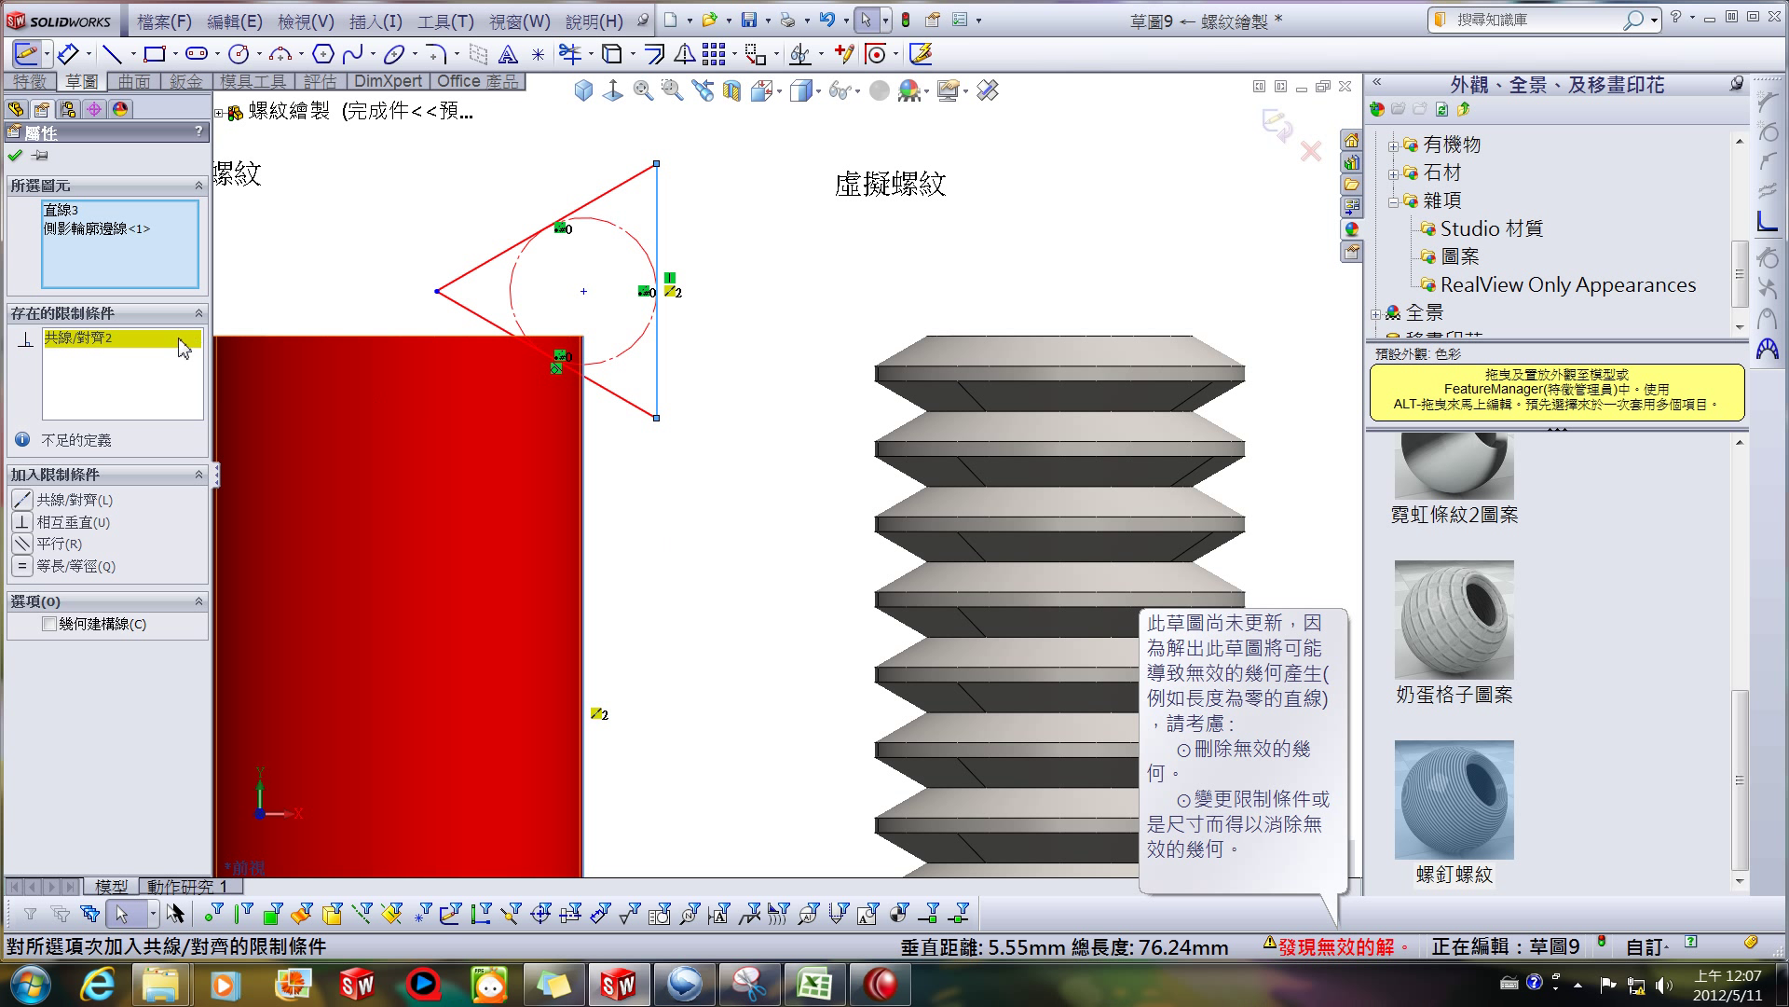
{"action": "right_click", "coordinate": [182, 340]}
{"action": "left_click", "coordinate": [210, 386]}
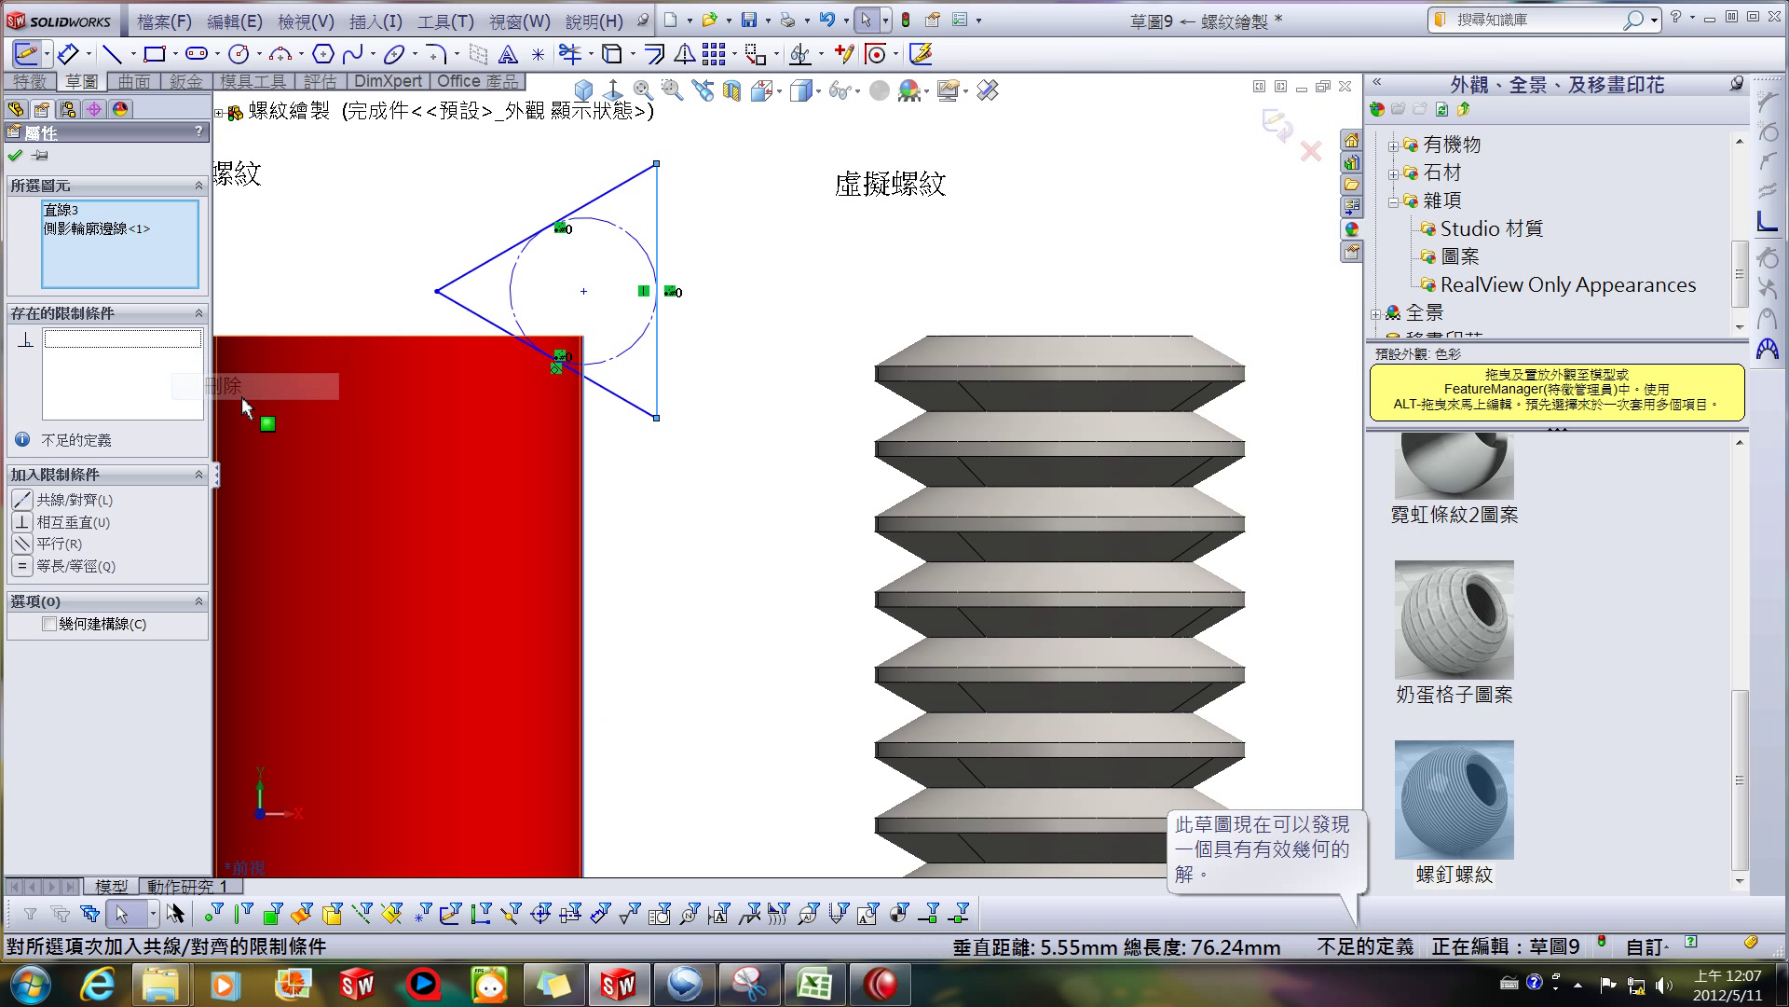
{"action": "left_click", "coordinate": [719, 471]}
Make the circle's centre coincident with the cylinder's top edge.
{"action": "scroll", "coordinate": [718, 471], "scroll_direction": "up", "scroll_amount": 2}
{"action": "left_click", "coordinate": [646, 348]}
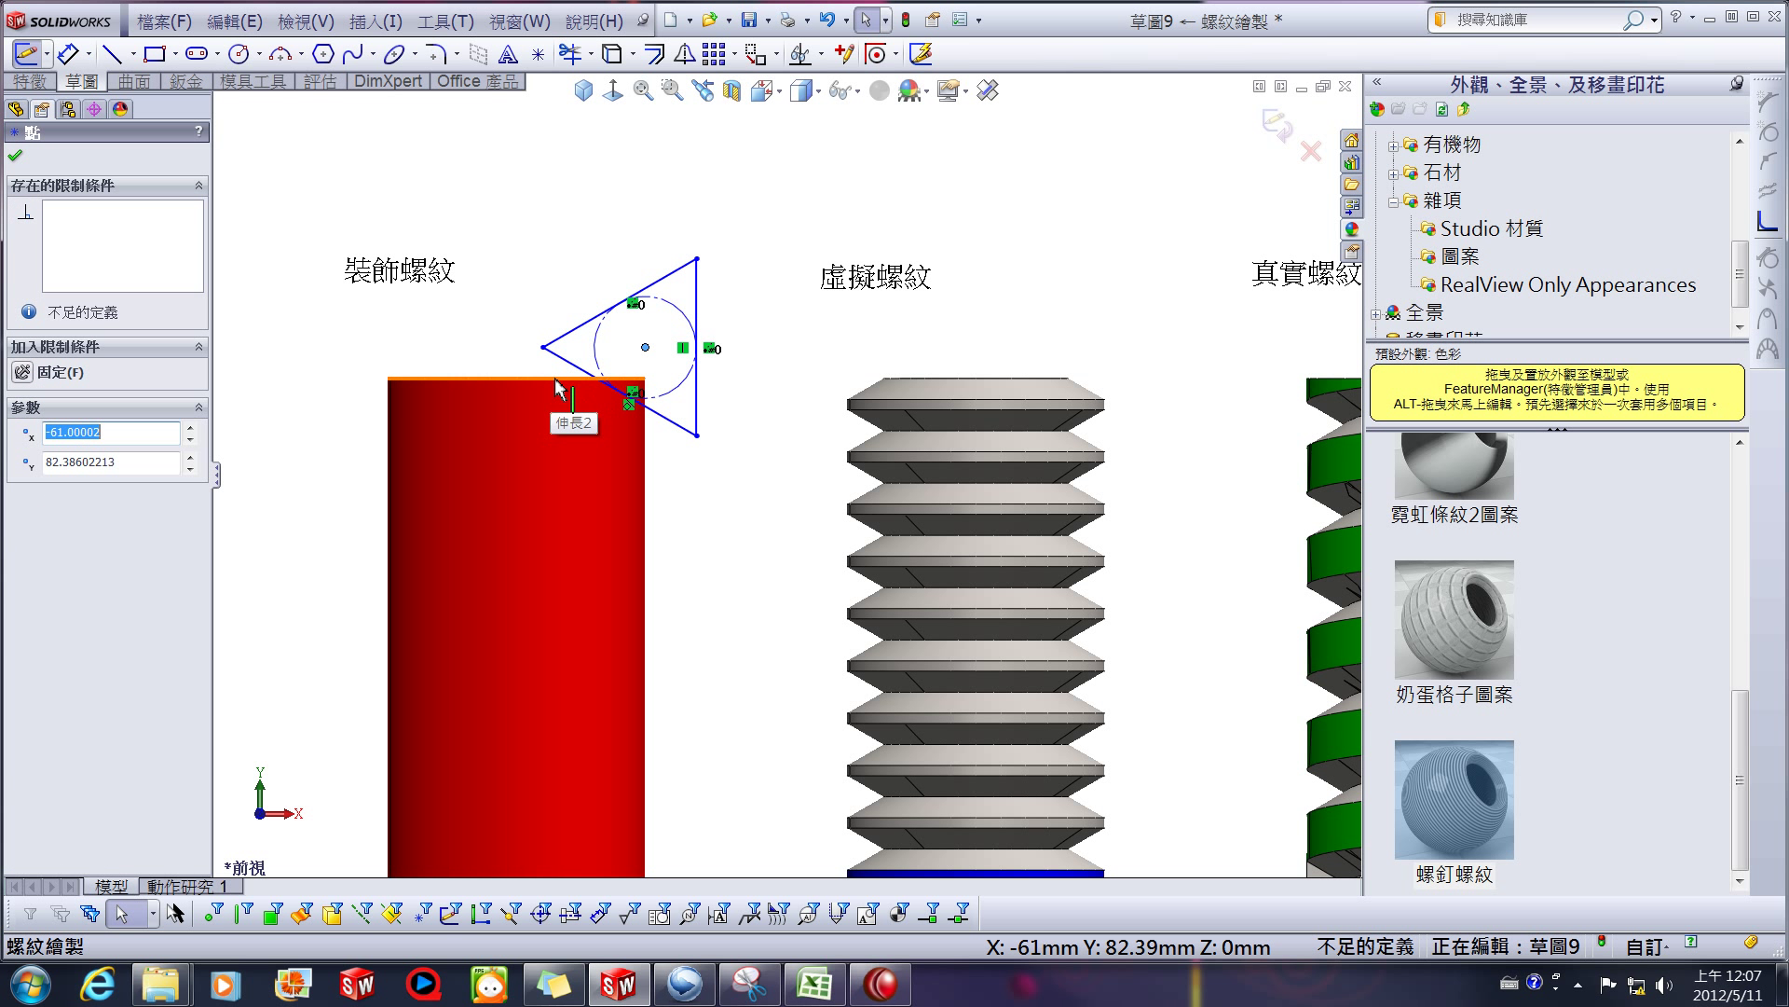
{"action": "left_click", "coordinate": [556, 379], "text": "ctrl"}
{"action": "left_click", "coordinate": [607, 298]}
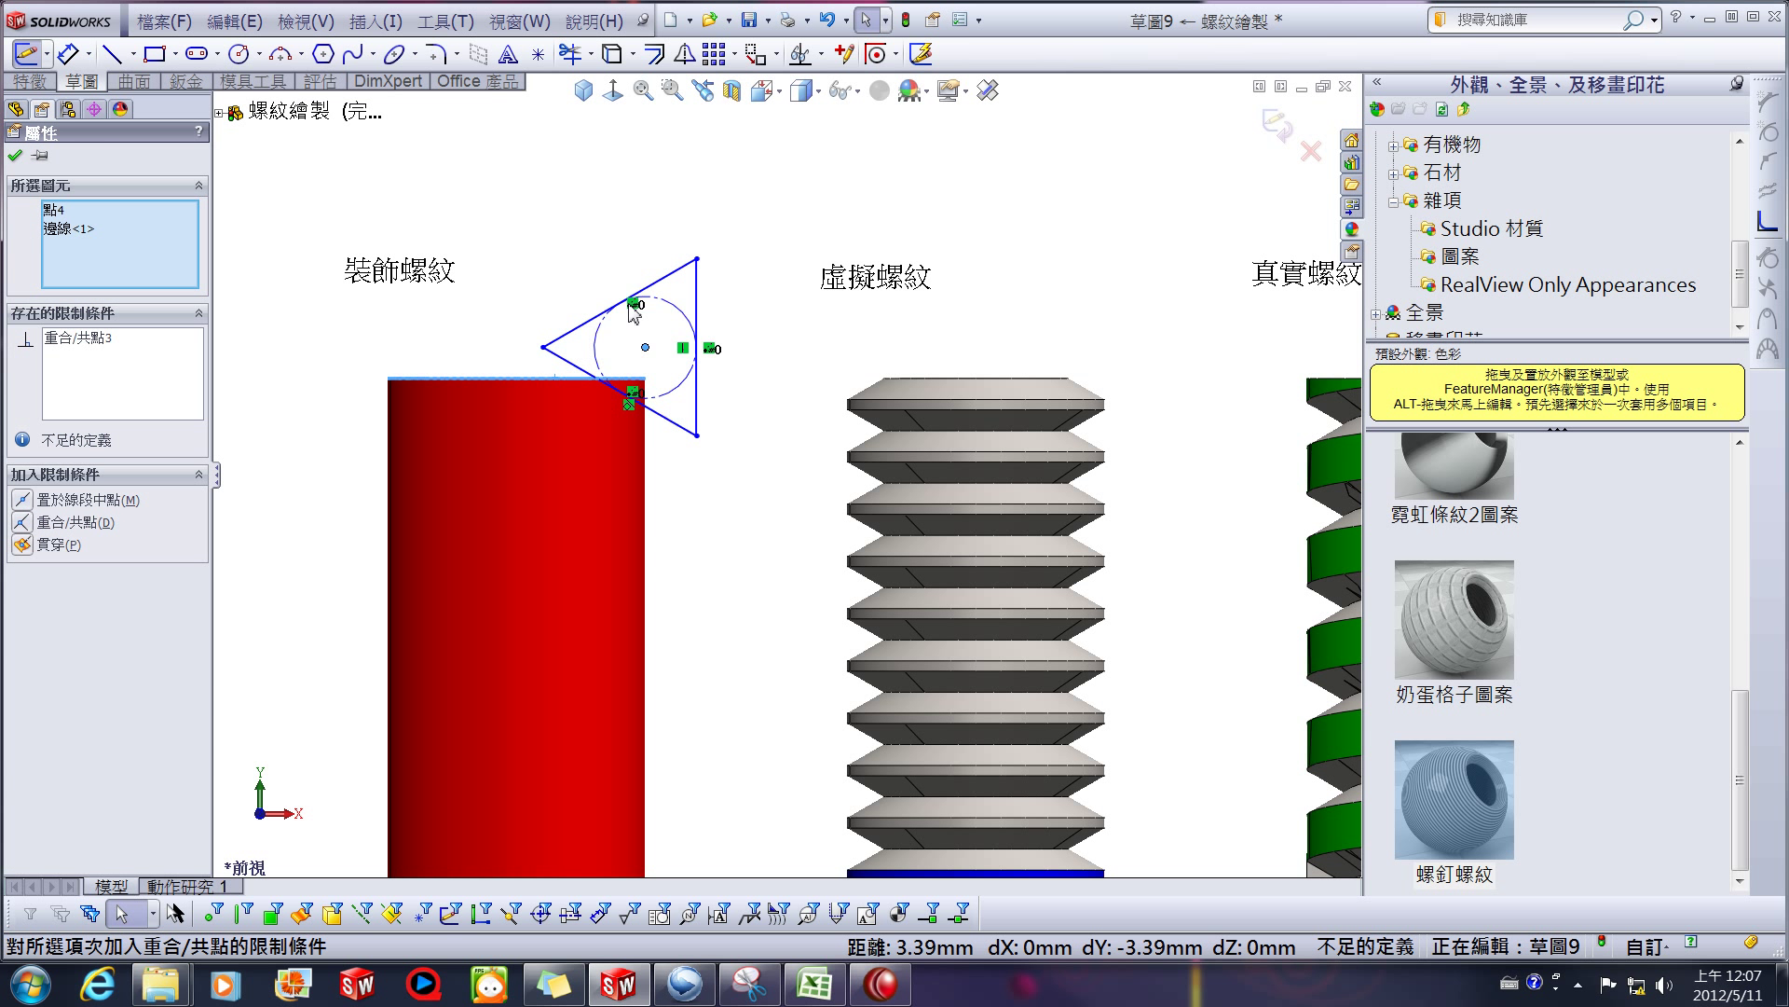
{"action": "left_click", "coordinate": [728, 446]}
Slide the circle centre along the top edge, then undo back through the earlier sketch changes.
{"action": "scroll", "coordinate": [728, 446], "scroll_direction": "up", "scroll_amount": 1}
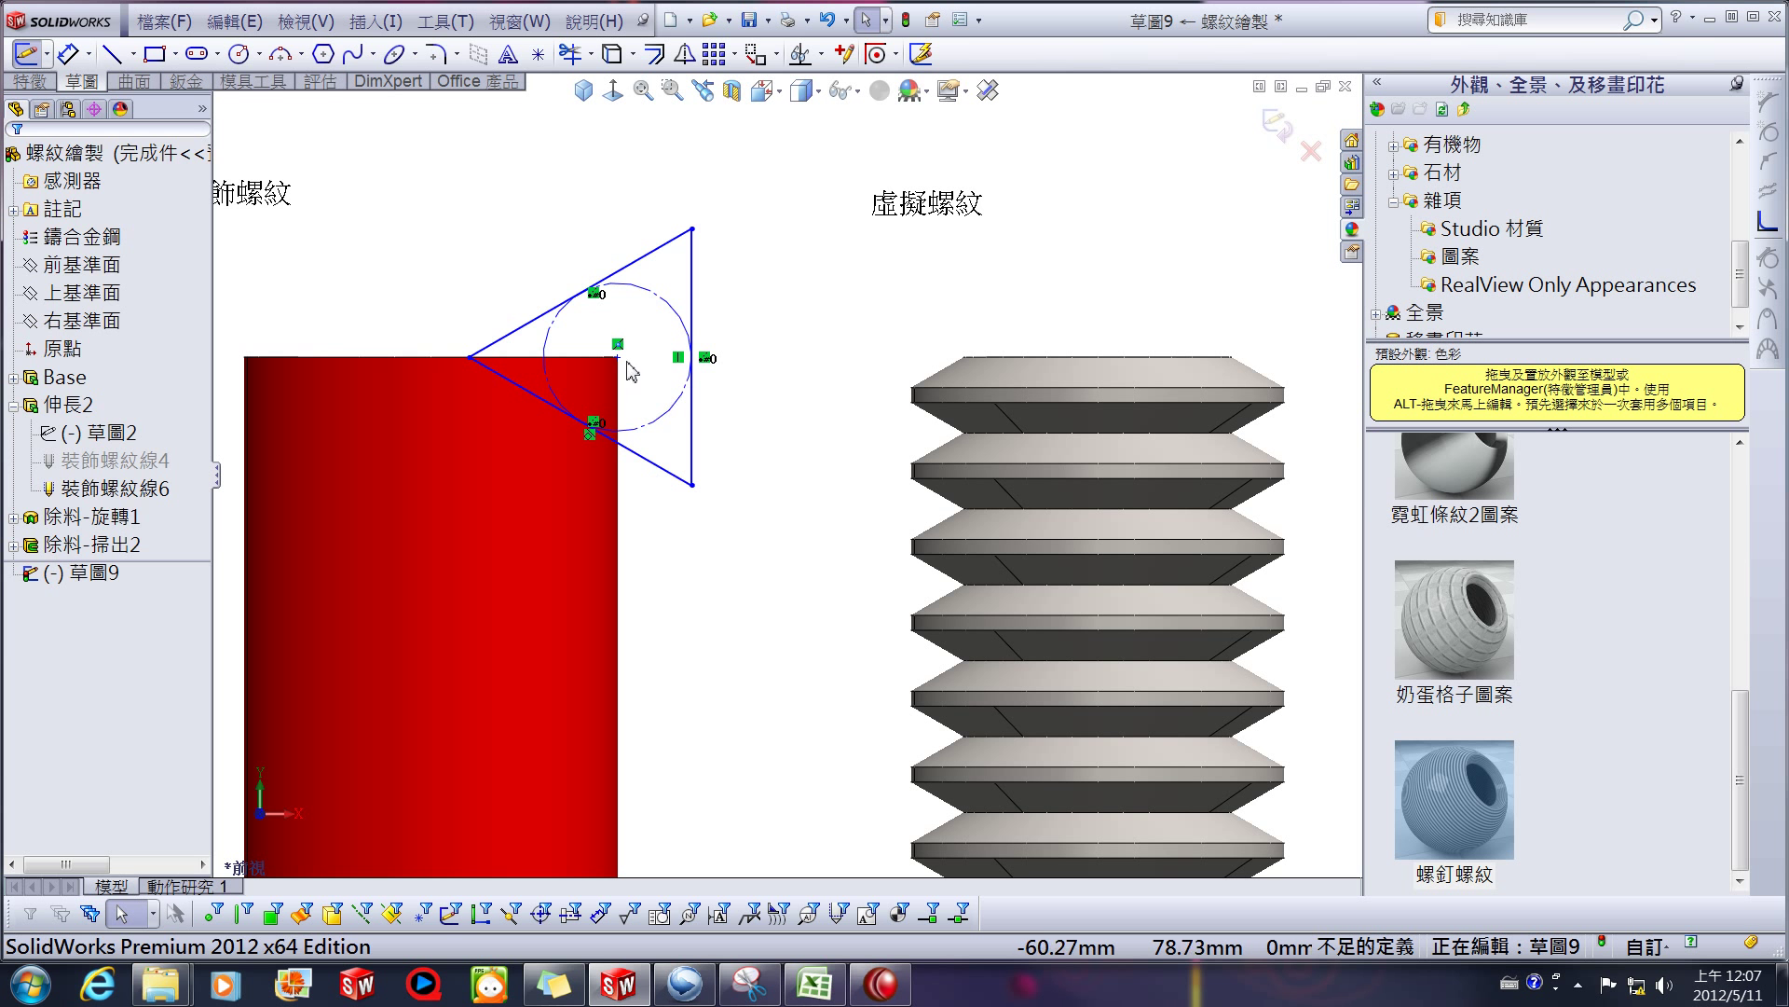
{"action": "mouse_move", "coordinate": [617, 357]}
{"action": "left_mouse_down"}
{"action": "mouse_move", "coordinate": [543, 365]}
{"action": "mouse_move", "coordinate": [569, 362]}
{"action": "left_mouse_up"}
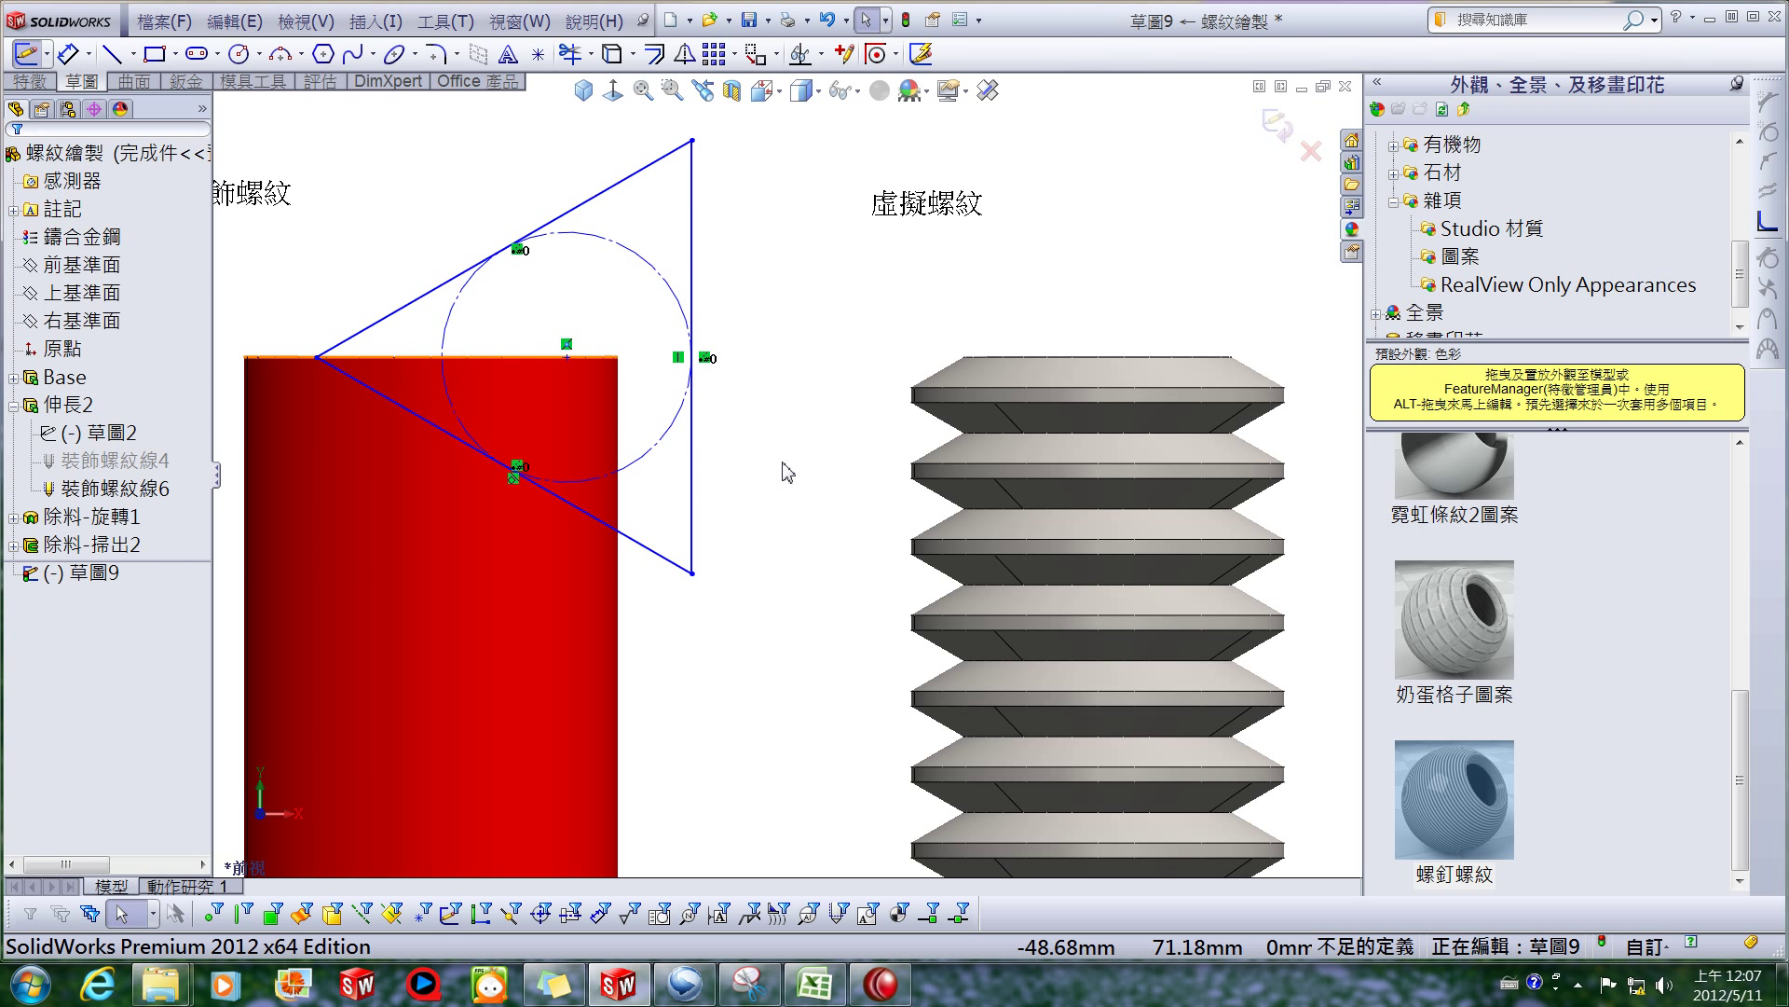
{"action": "key", "text": "ctrl+z"}
{"action": "key", "text": "ctrl+z"}
{"action": "key", "text": "ctrl+z"}
{"action": "key", "text": "ctrl+z"}
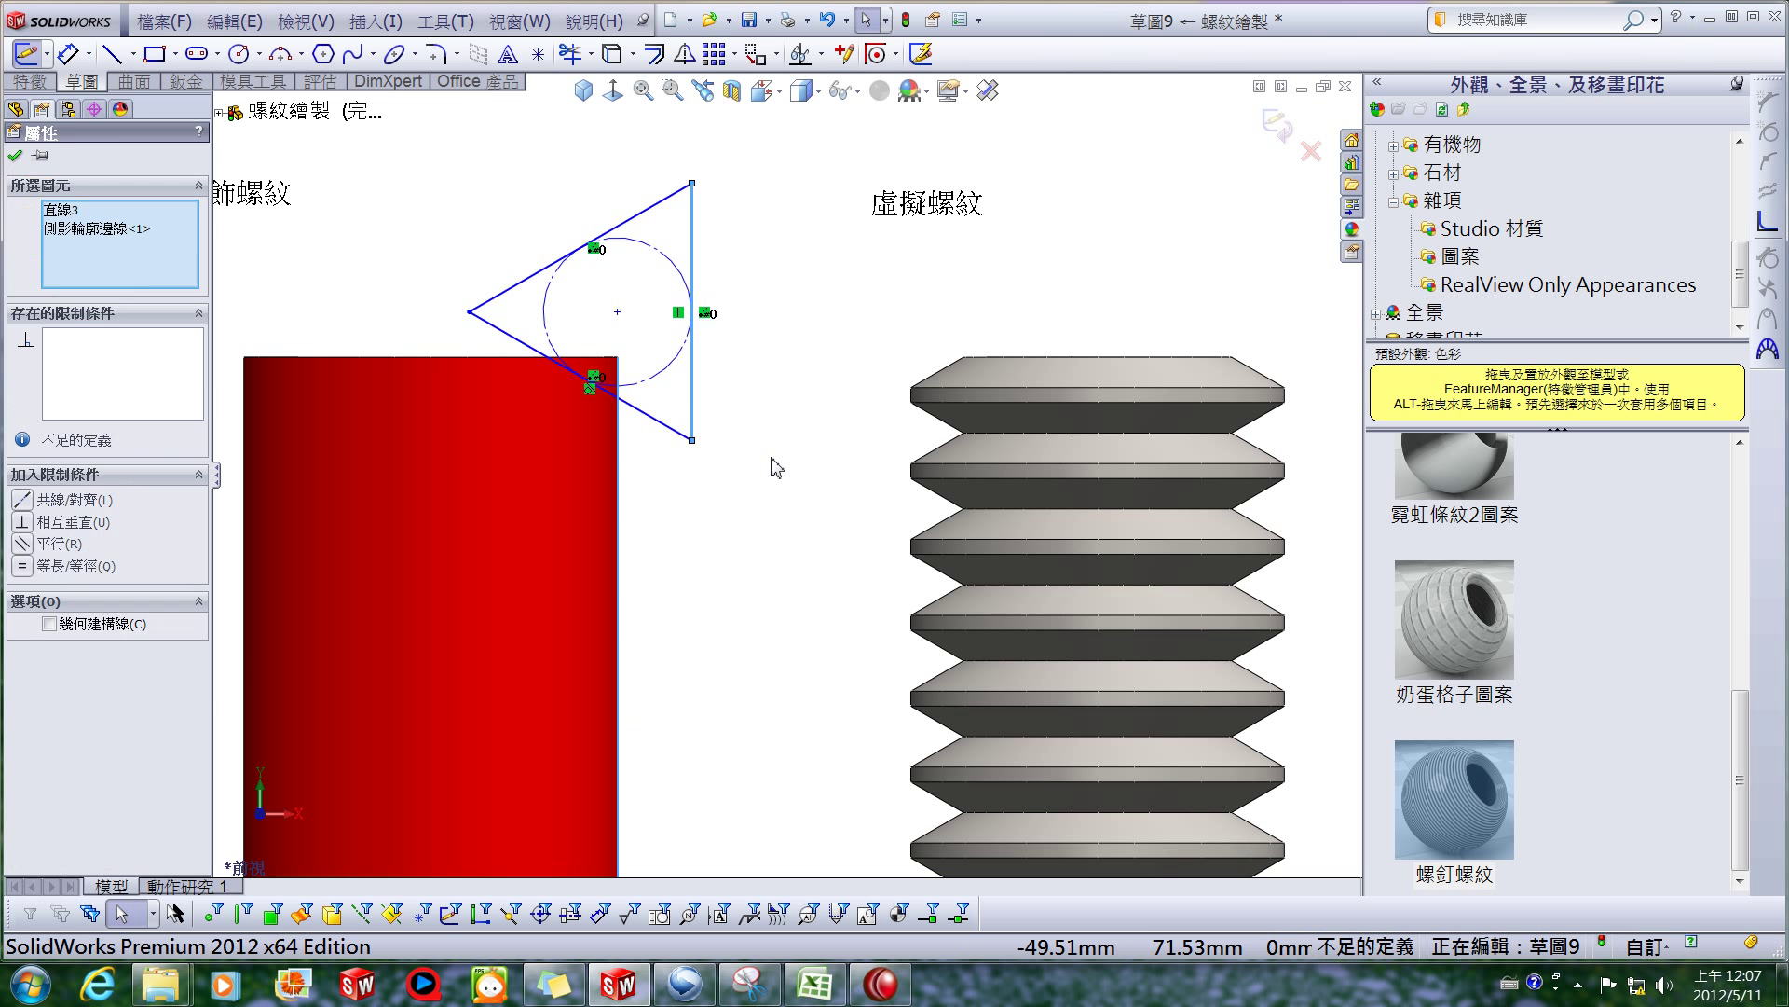
{"action": "key", "text": "ctrl+z"}
{"action": "key", "text": "ctrl+z"}
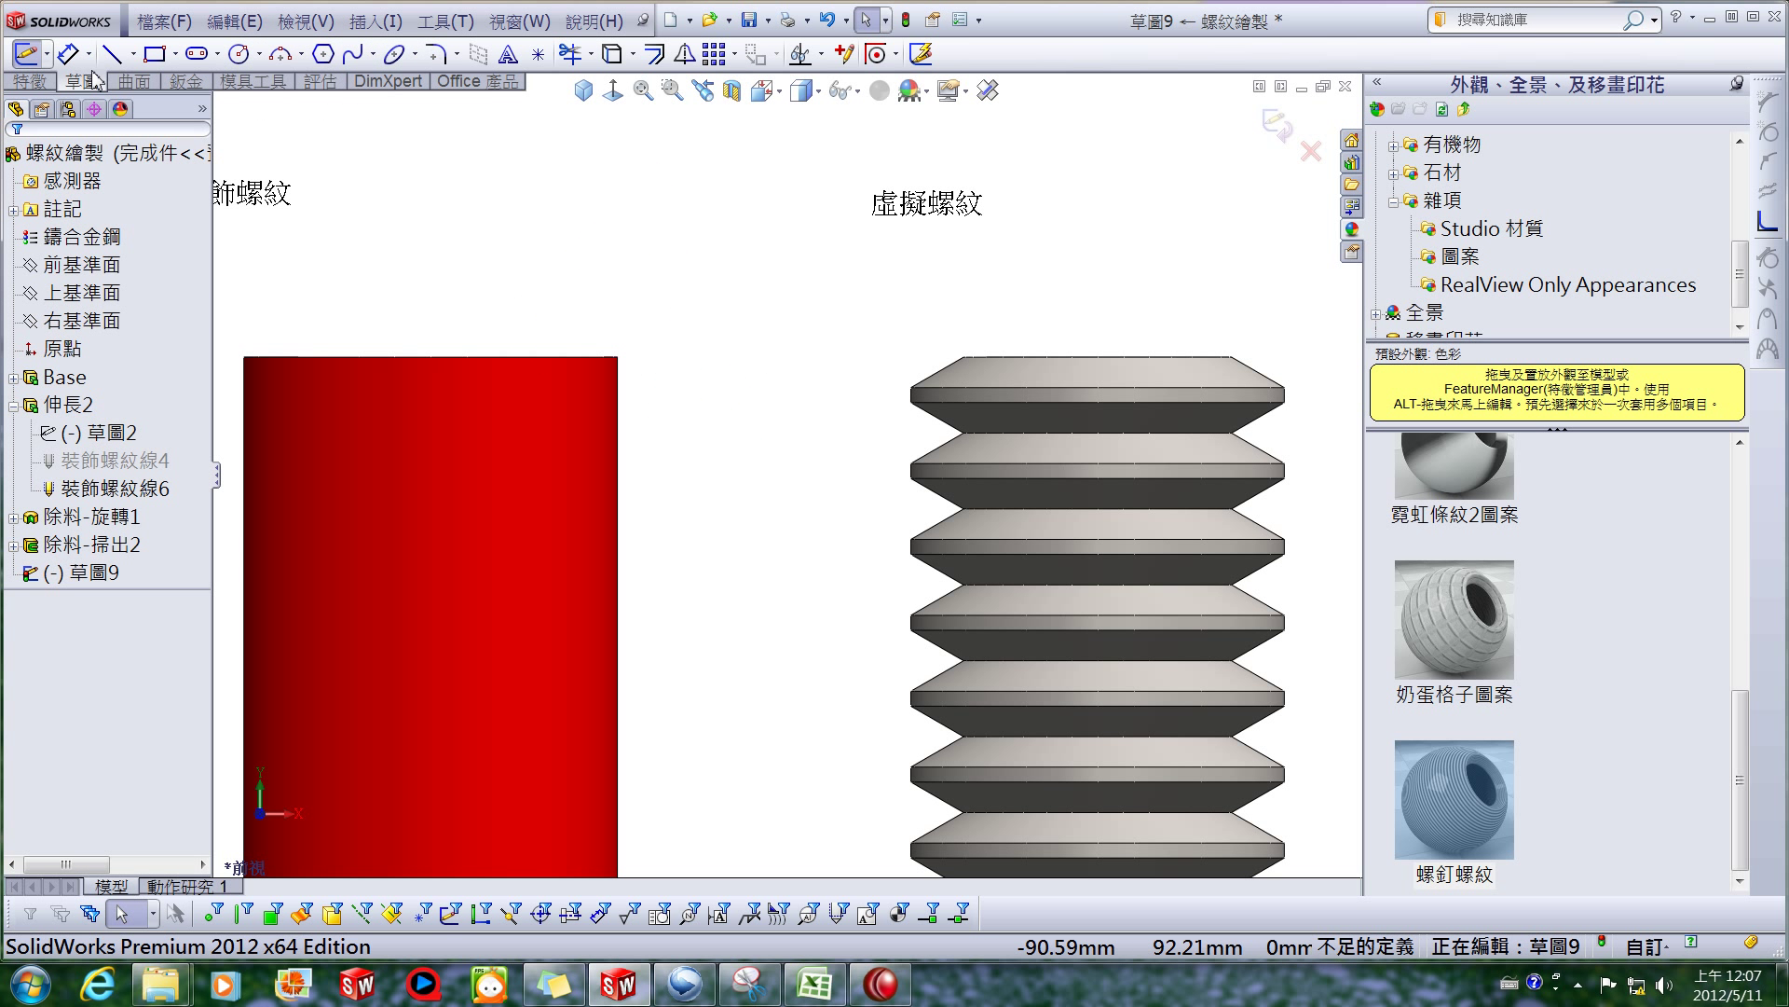
Draw a three-sided polygon (triangle) centred above the cylinder.
{"action": "left_click", "coordinate": [323, 53]}
{"action": "left_click", "coordinate": [719, 299]}
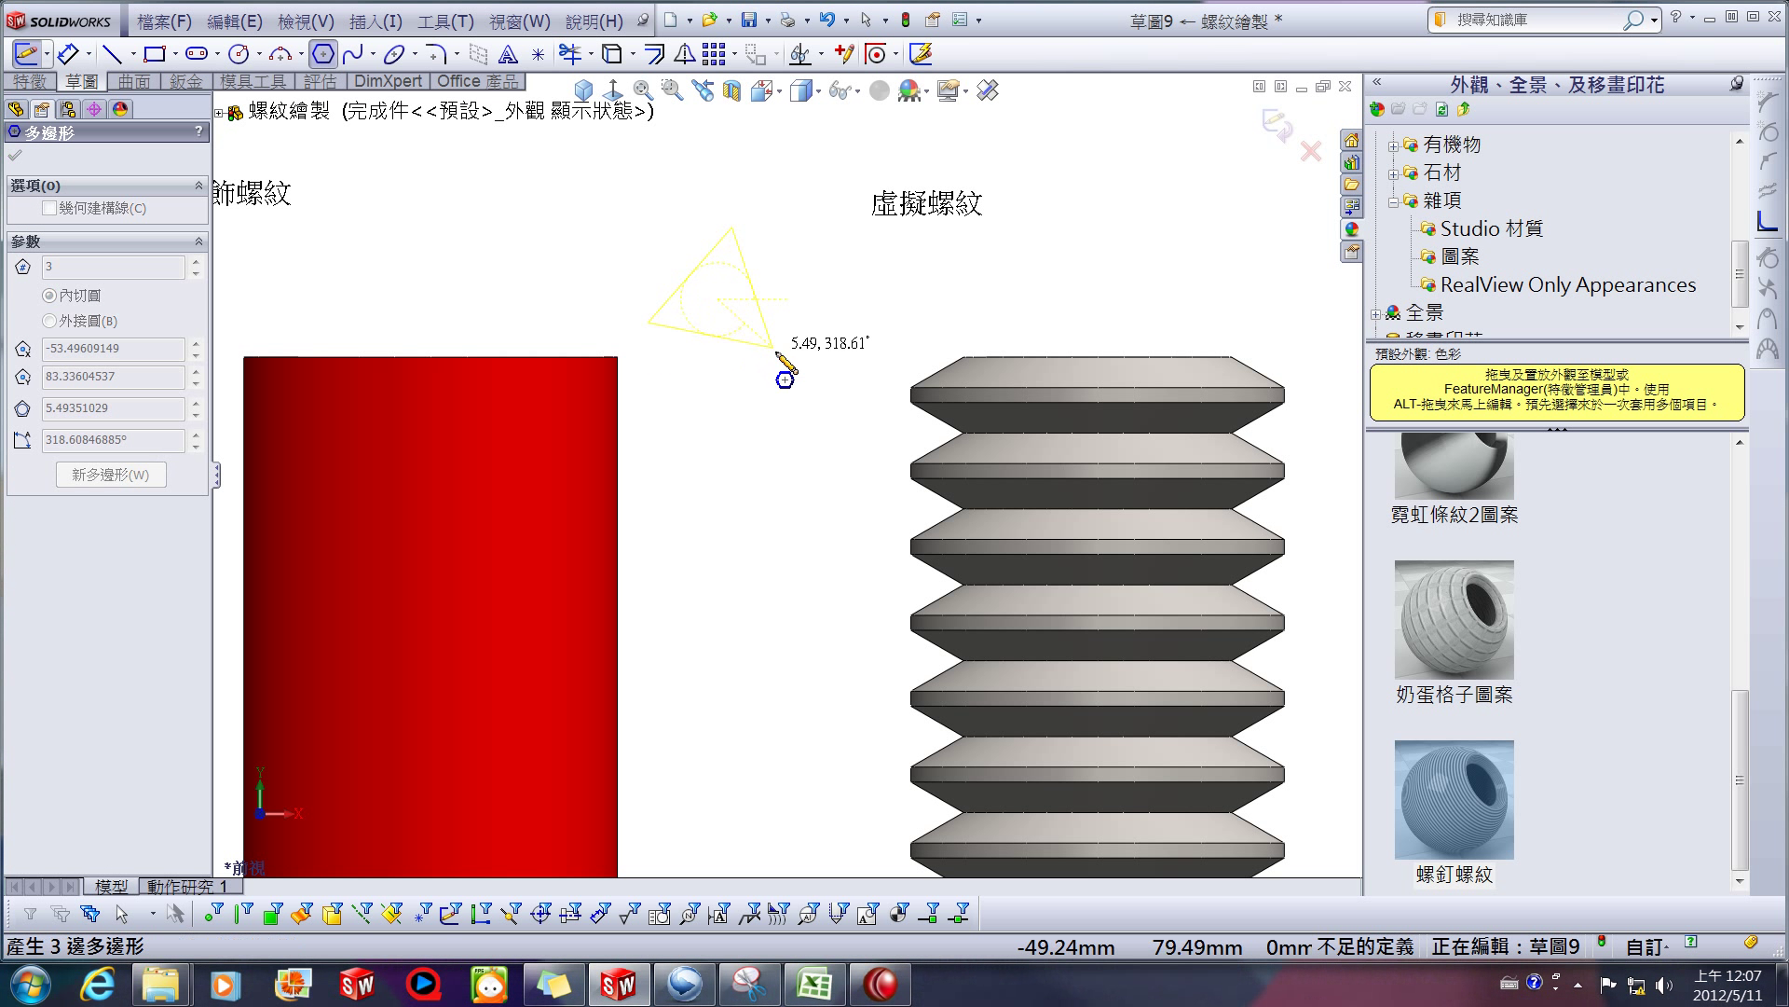
{"action": "left_click", "coordinate": [640, 303]}
{"action": "key", "text": "Escape"}
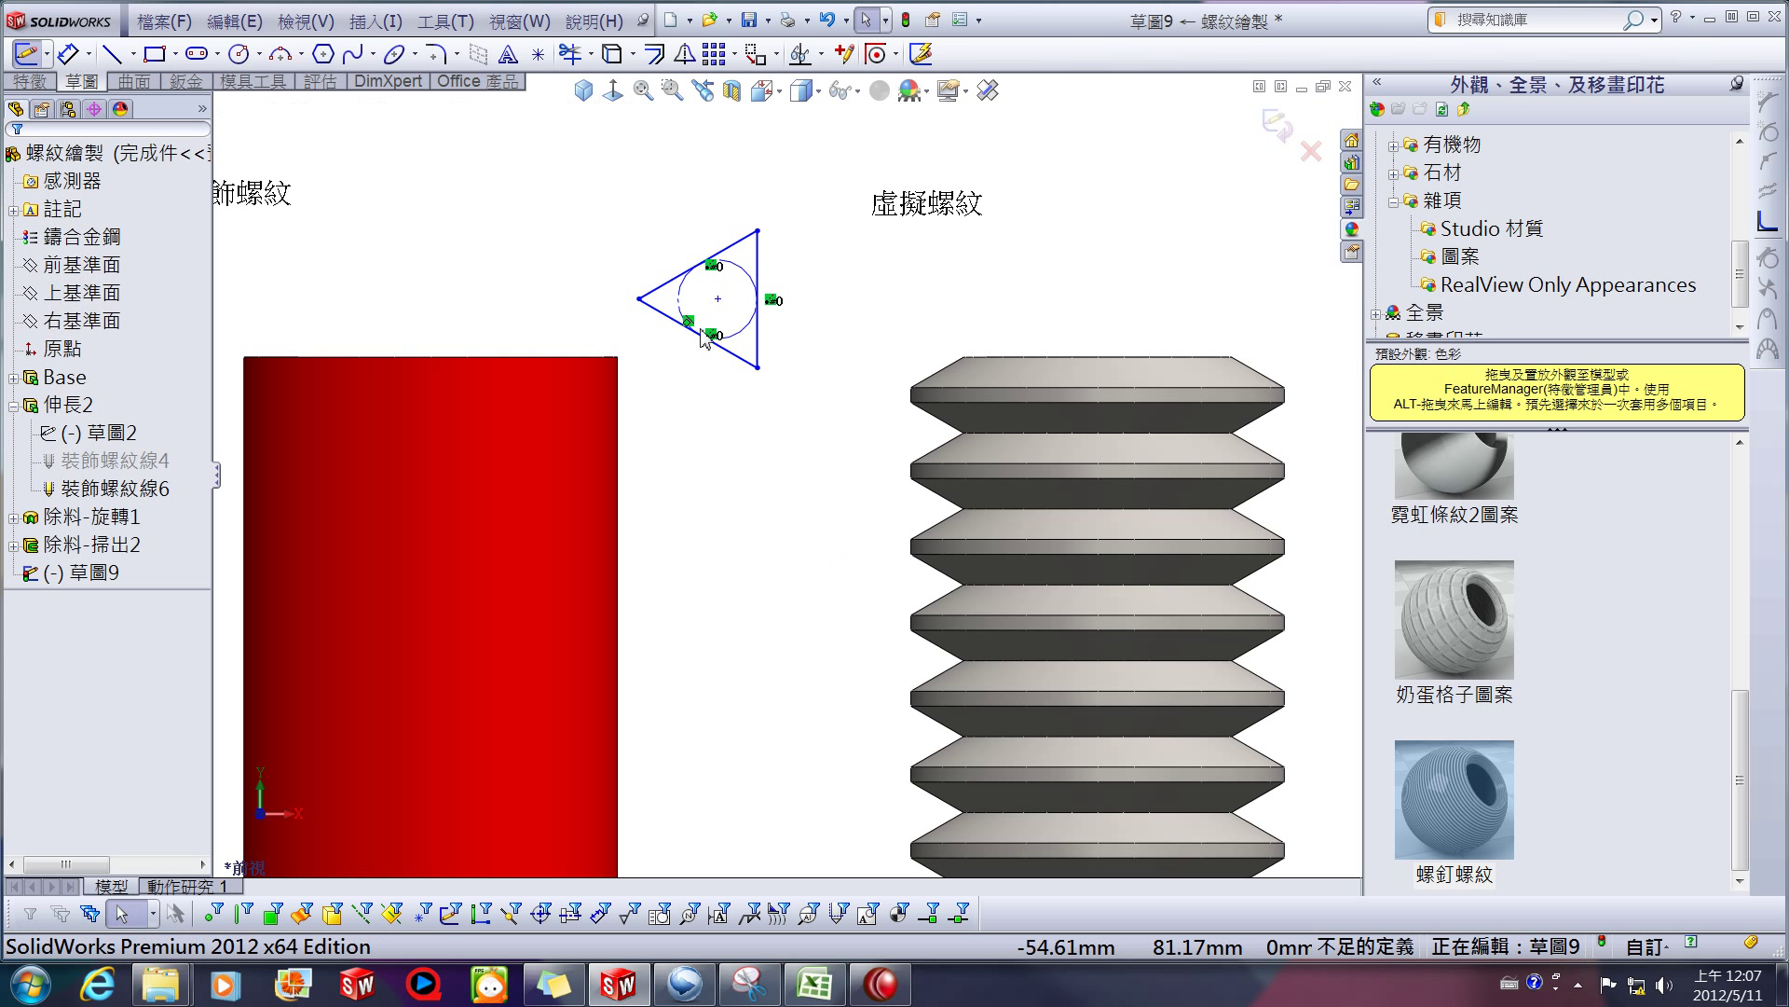
Make the new triangle's right side collinear with the cylinder's outline edge.
{"action": "scroll", "coordinate": [682, 290], "scroll_direction": "down", "scroll_amount": 4}
{"action": "left_click", "coordinate": [812, 376]}
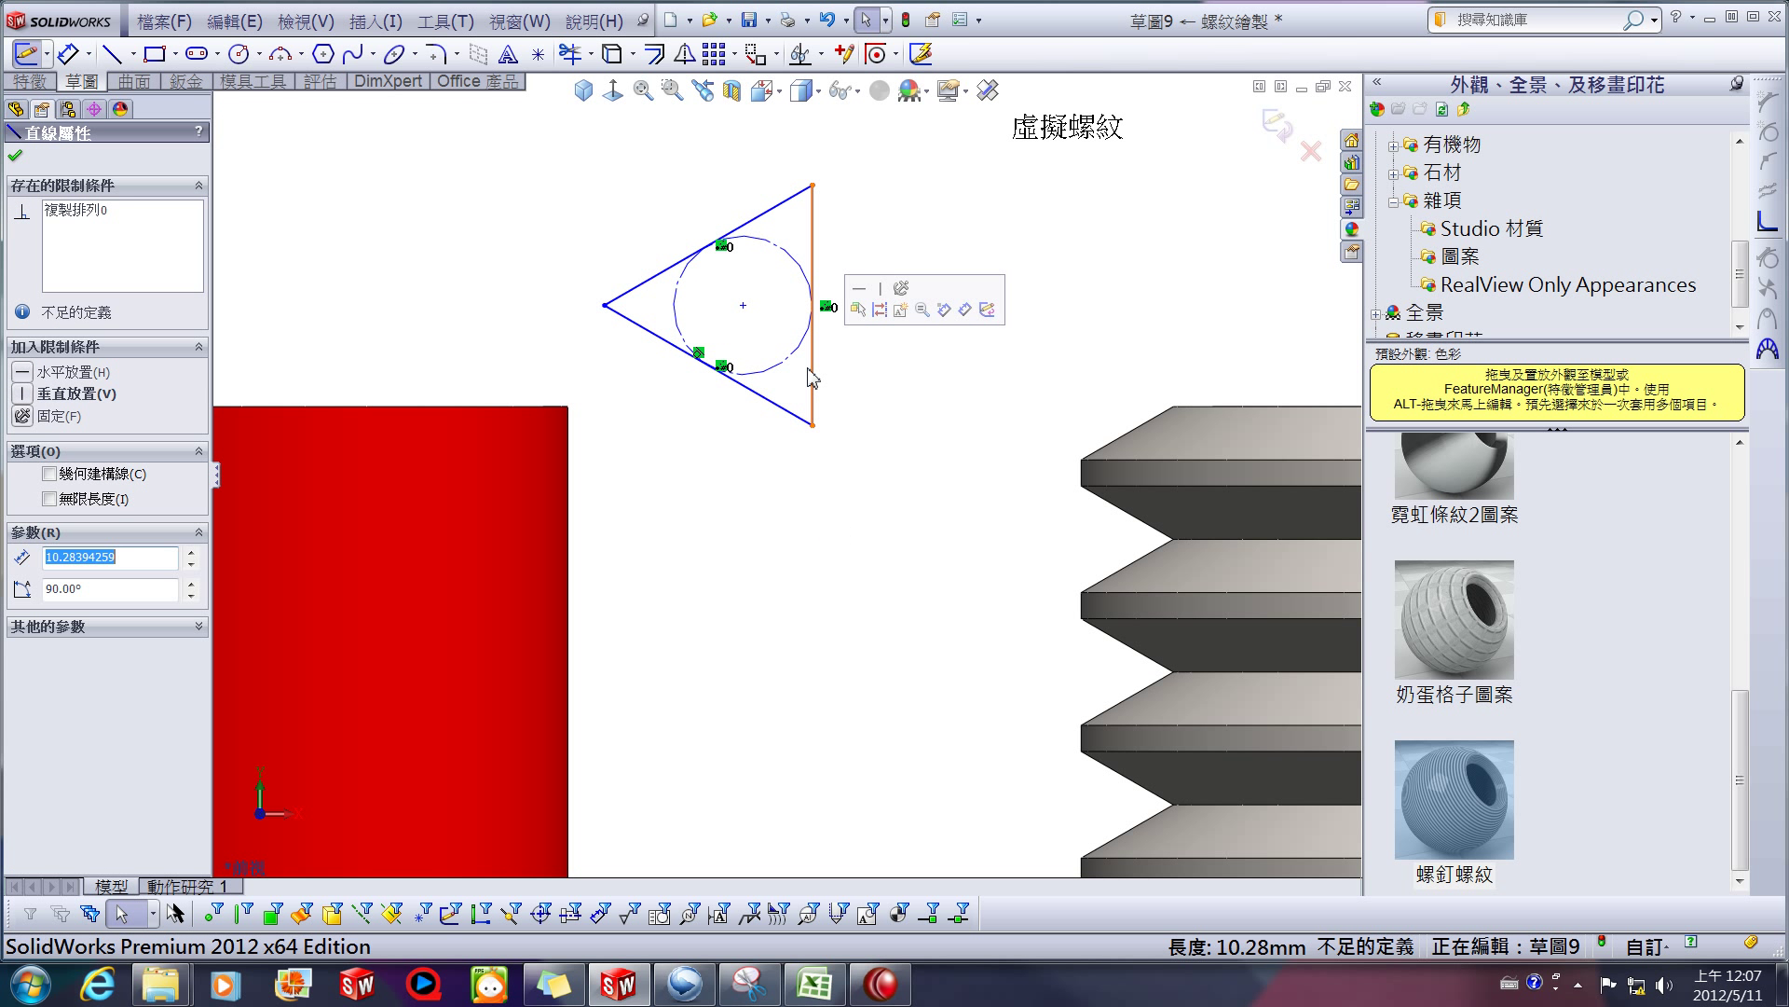
{"action": "left_click", "coordinate": [568, 447], "text": "ctrl"}
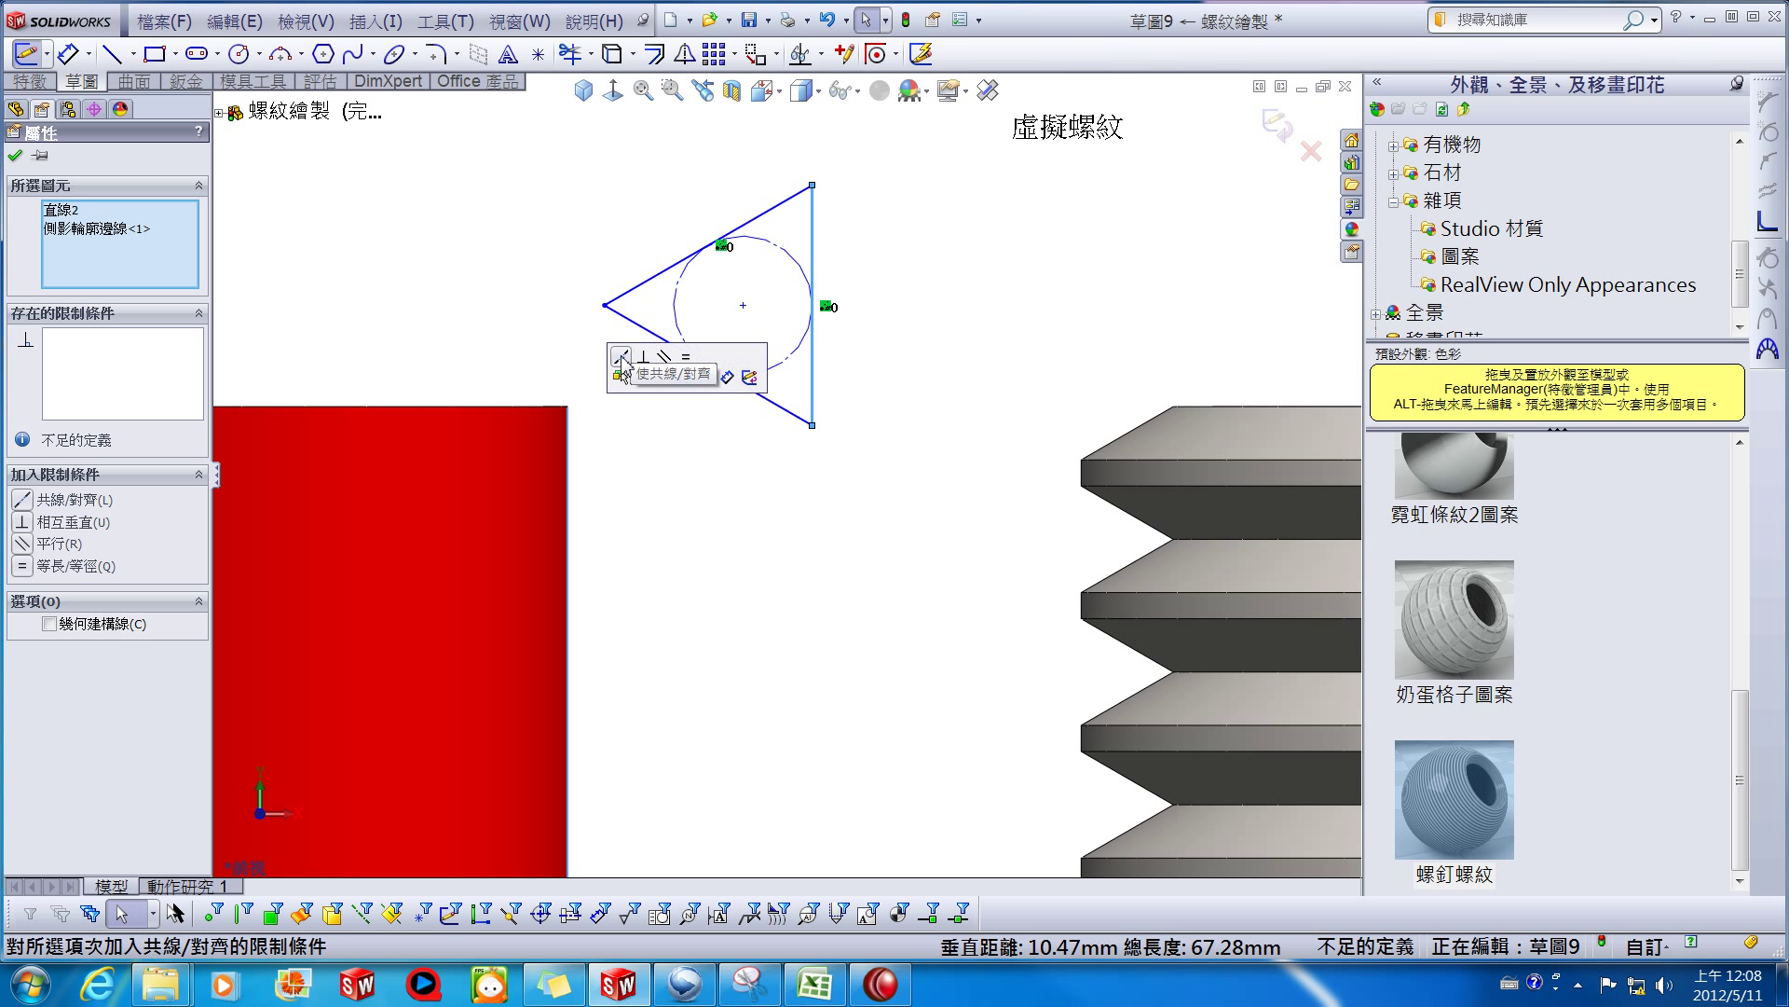
{"action": "left_click", "coordinate": [621, 357]}
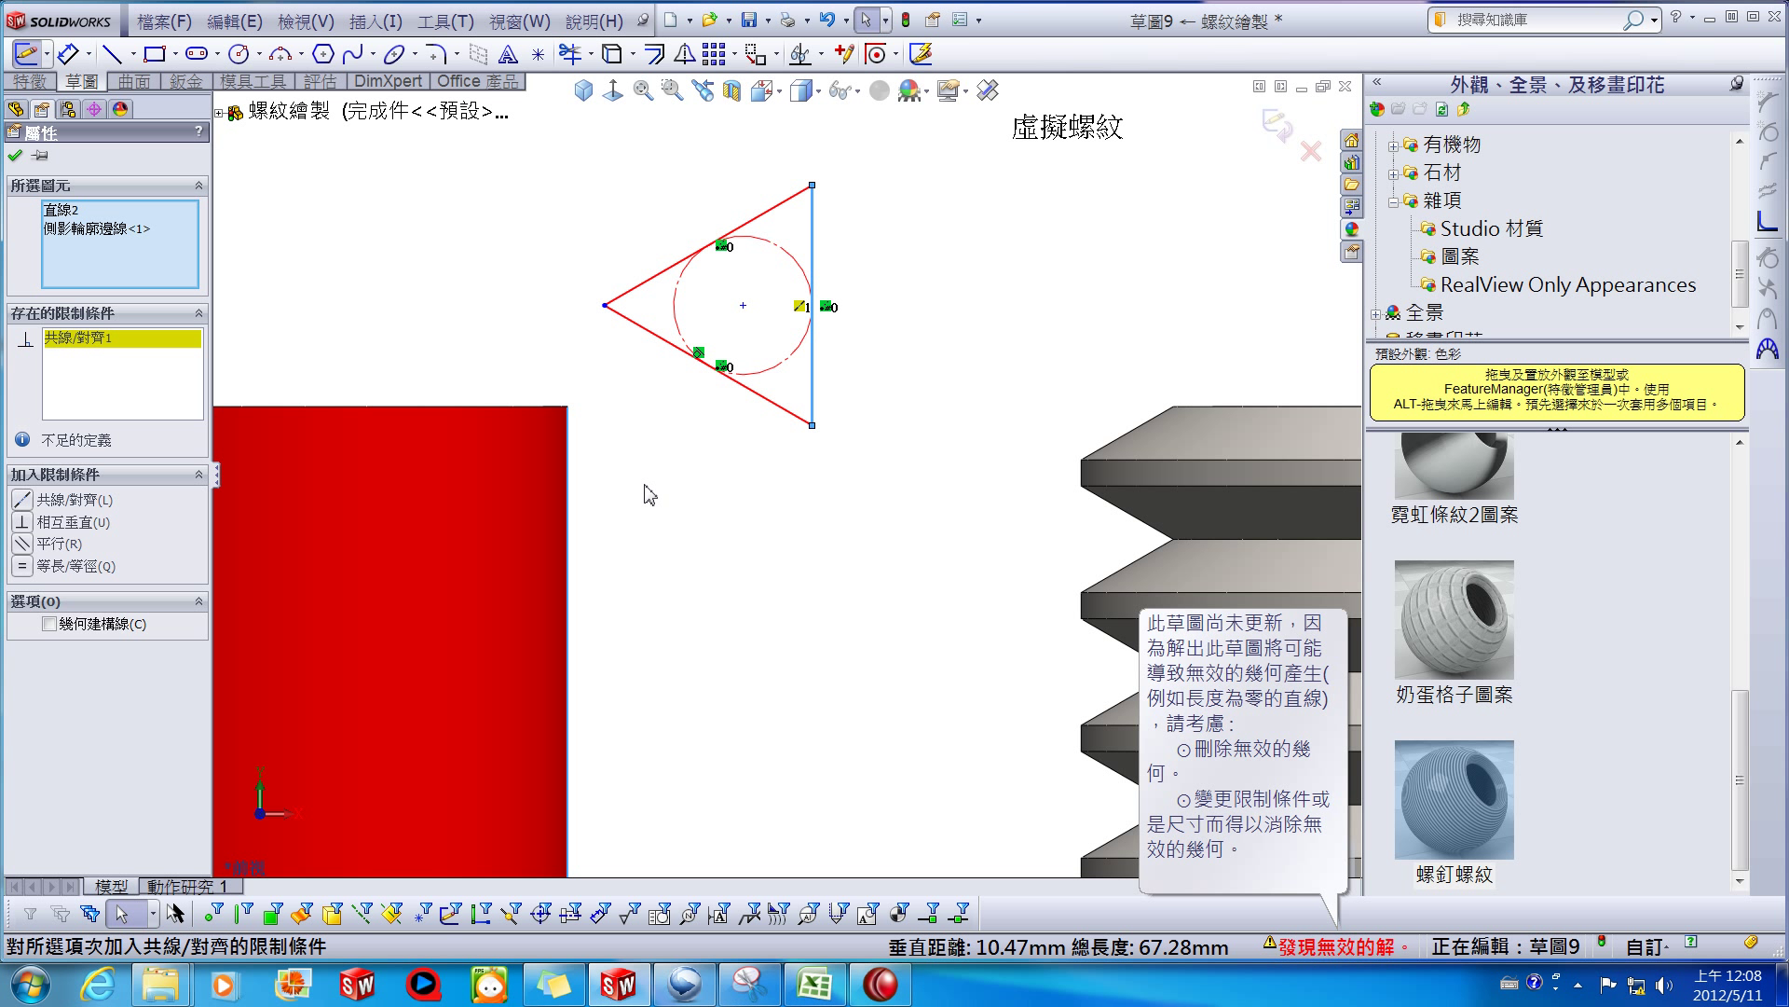
Delete the collinear relation from the triangle's right side.
{"action": "right_click", "coordinate": [142, 357]}
{"action": "left_click", "coordinate": [175, 385]}
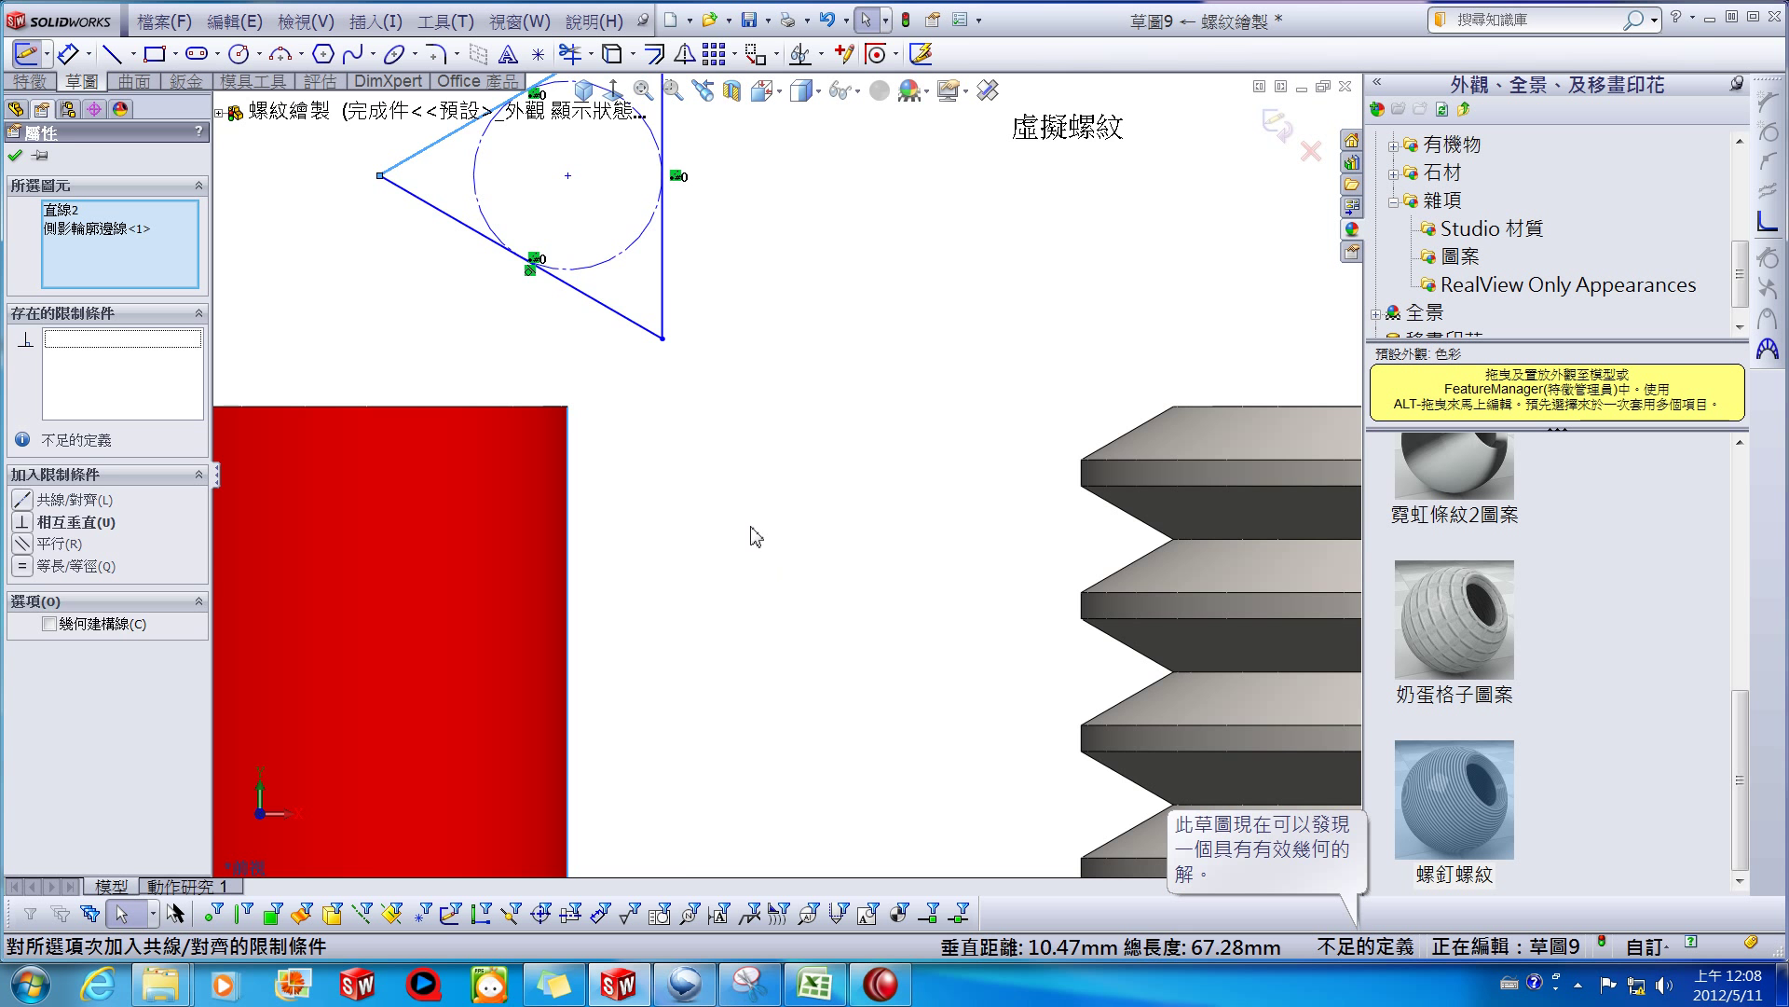
{"action": "key", "text": "Escape"}
{"action": "scroll", "coordinate": [753, 522], "scroll_direction": "up", "scroll_amount": 3}
{"action": "scroll", "coordinate": [652, 354], "scroll_direction": "down", "scroll_amount": 2}
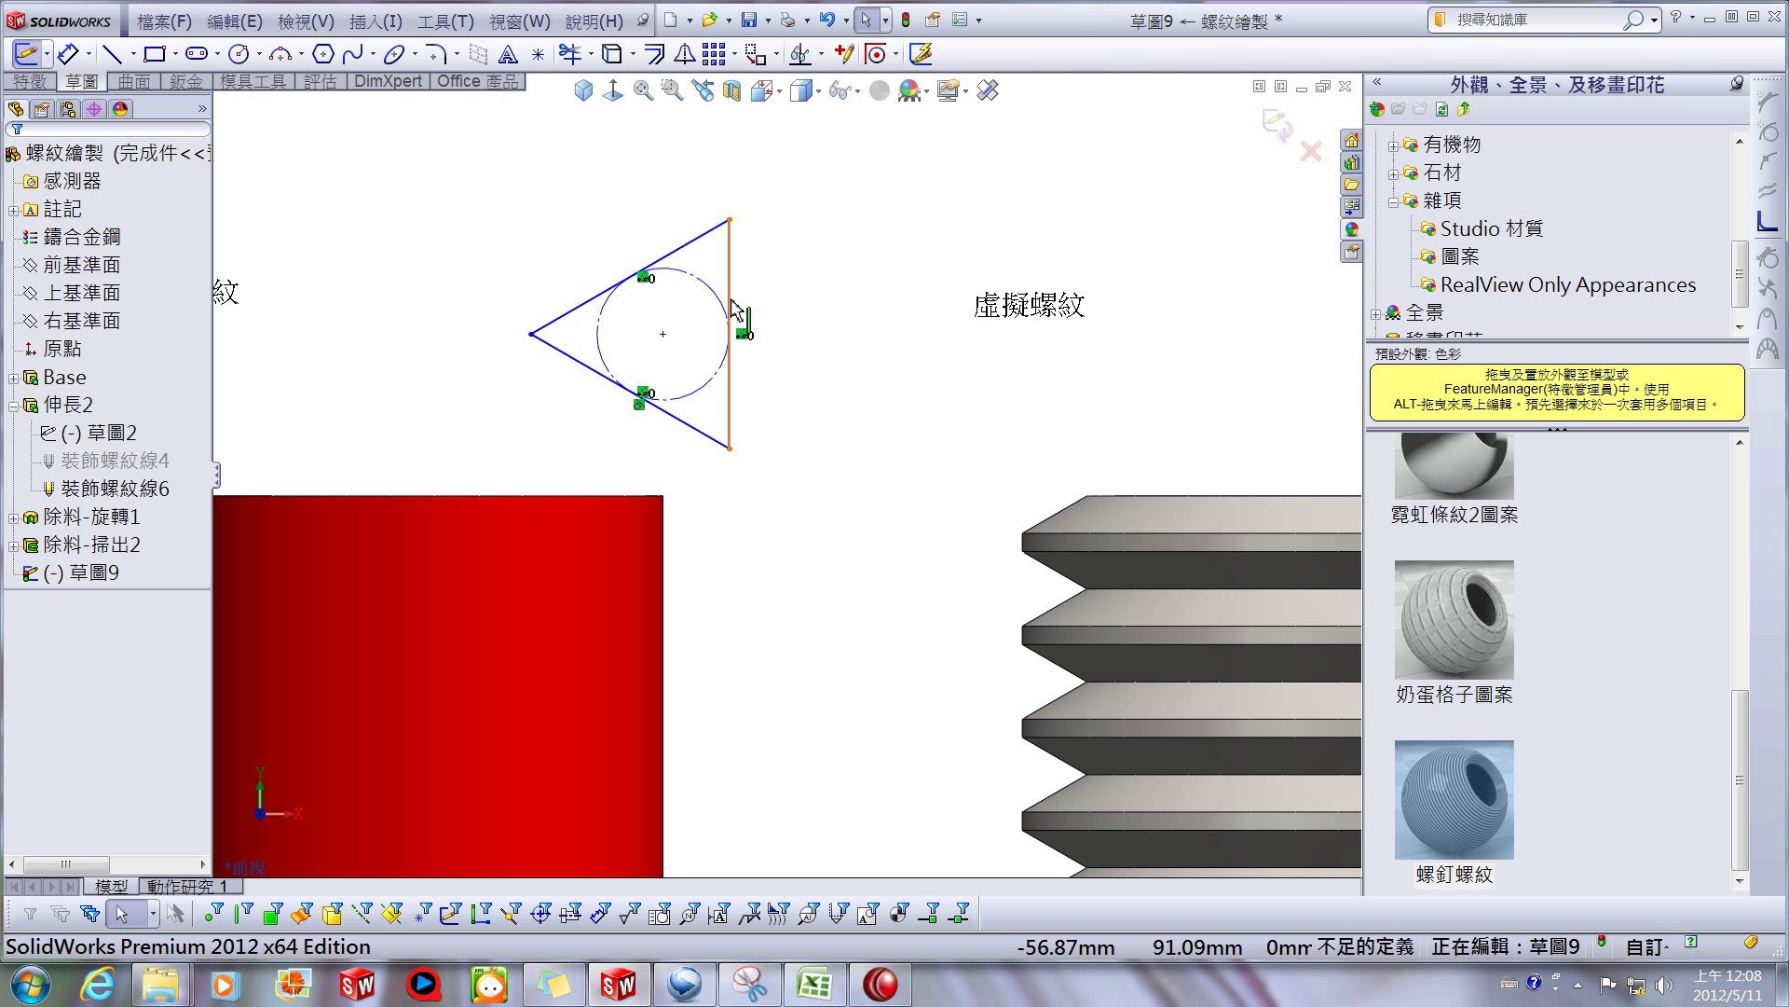
Make the circle centre coincident with the block's top edge and slide it left.
{"action": "left_click", "coordinate": [664, 335]}
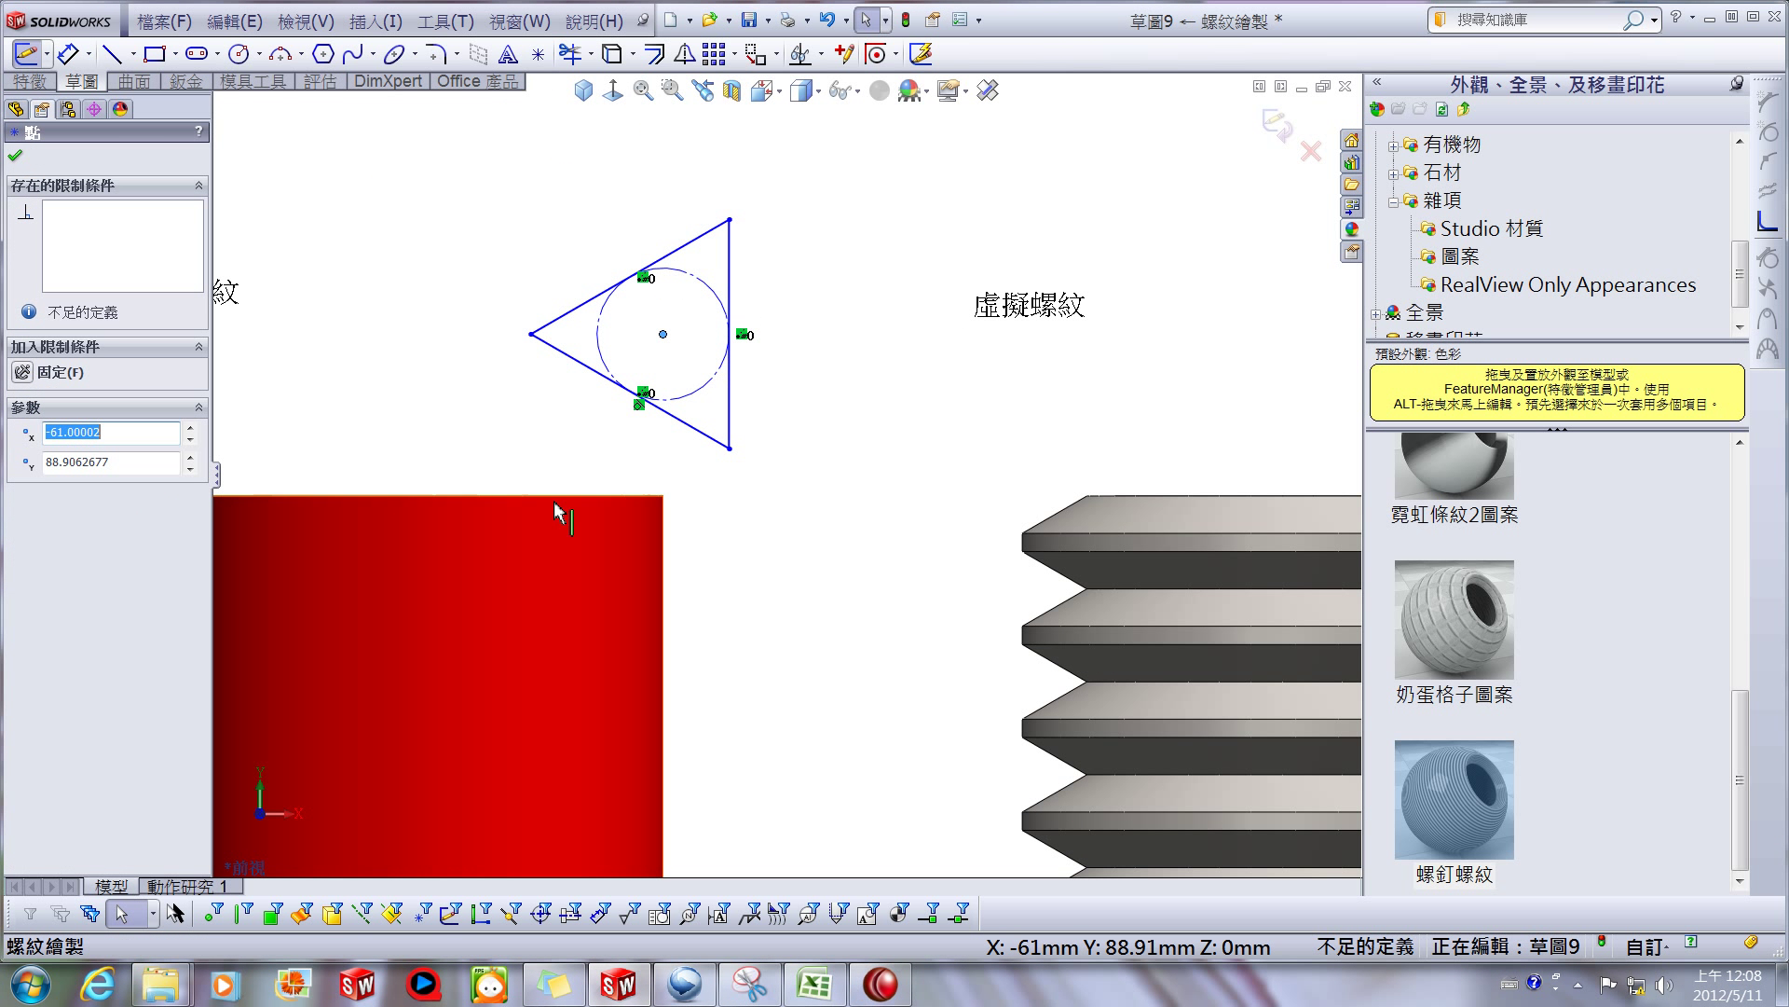
{"action": "left_click", "coordinate": [556, 497], "text": "ctrl"}
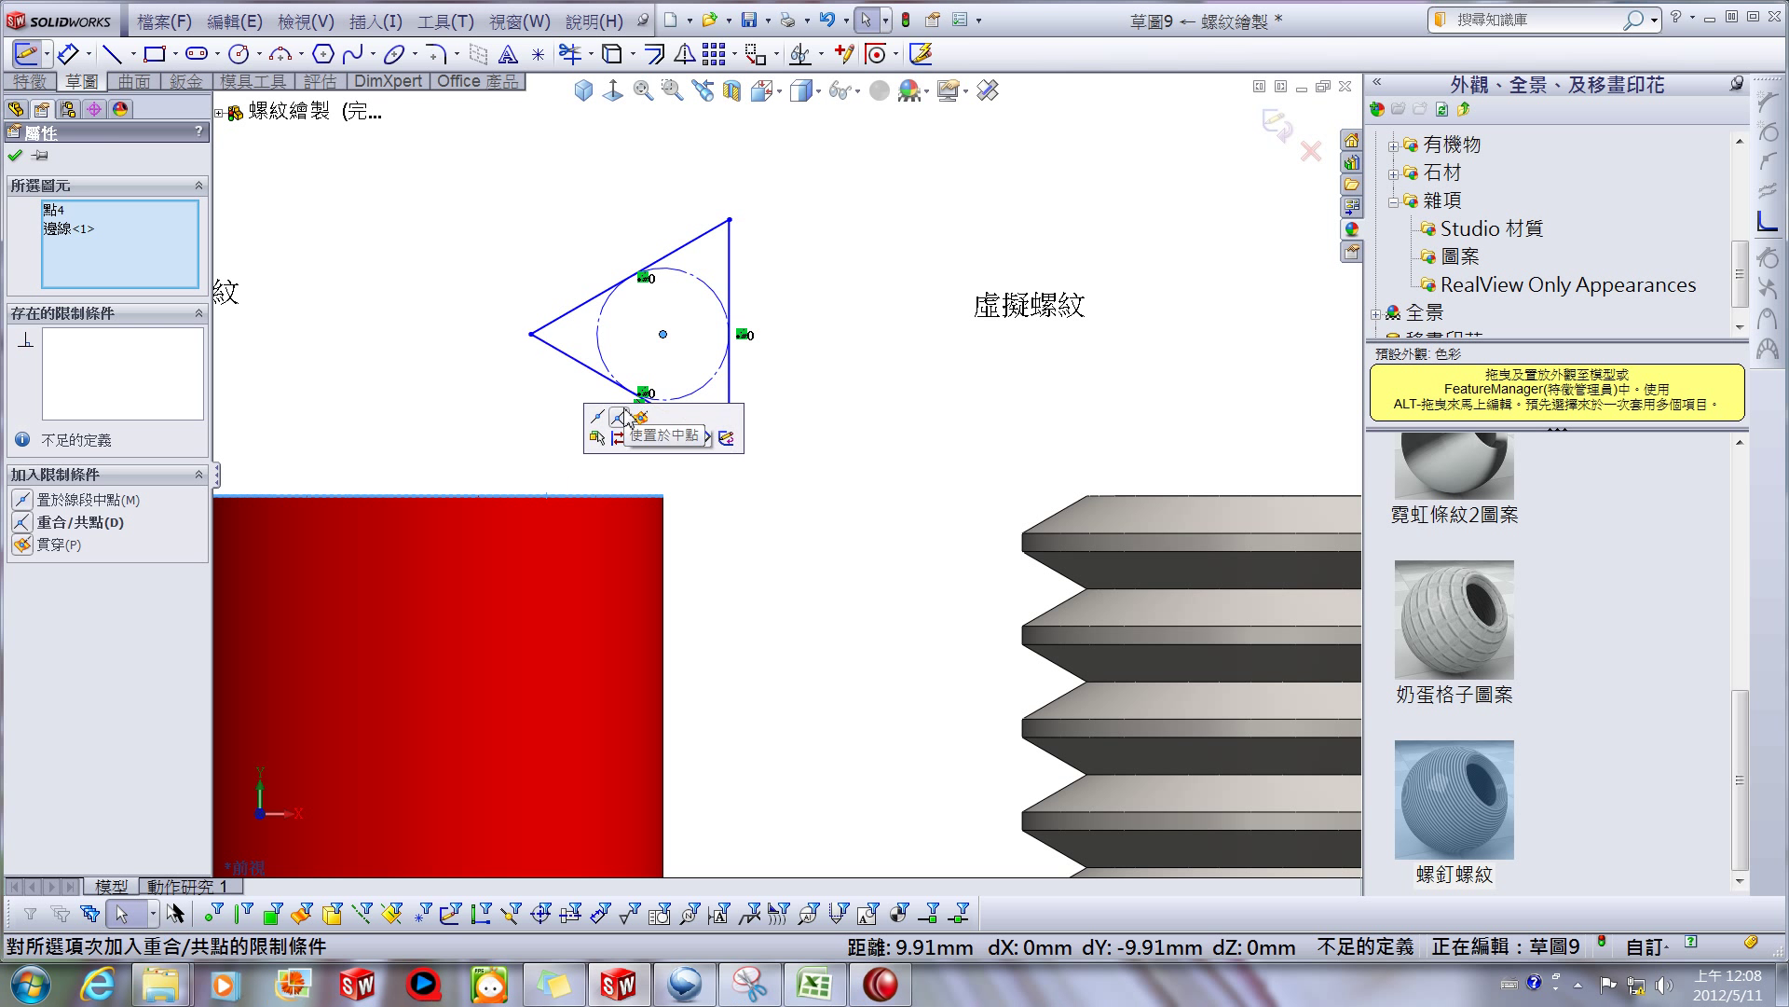
{"action": "left_click", "coordinate": [619, 417]}
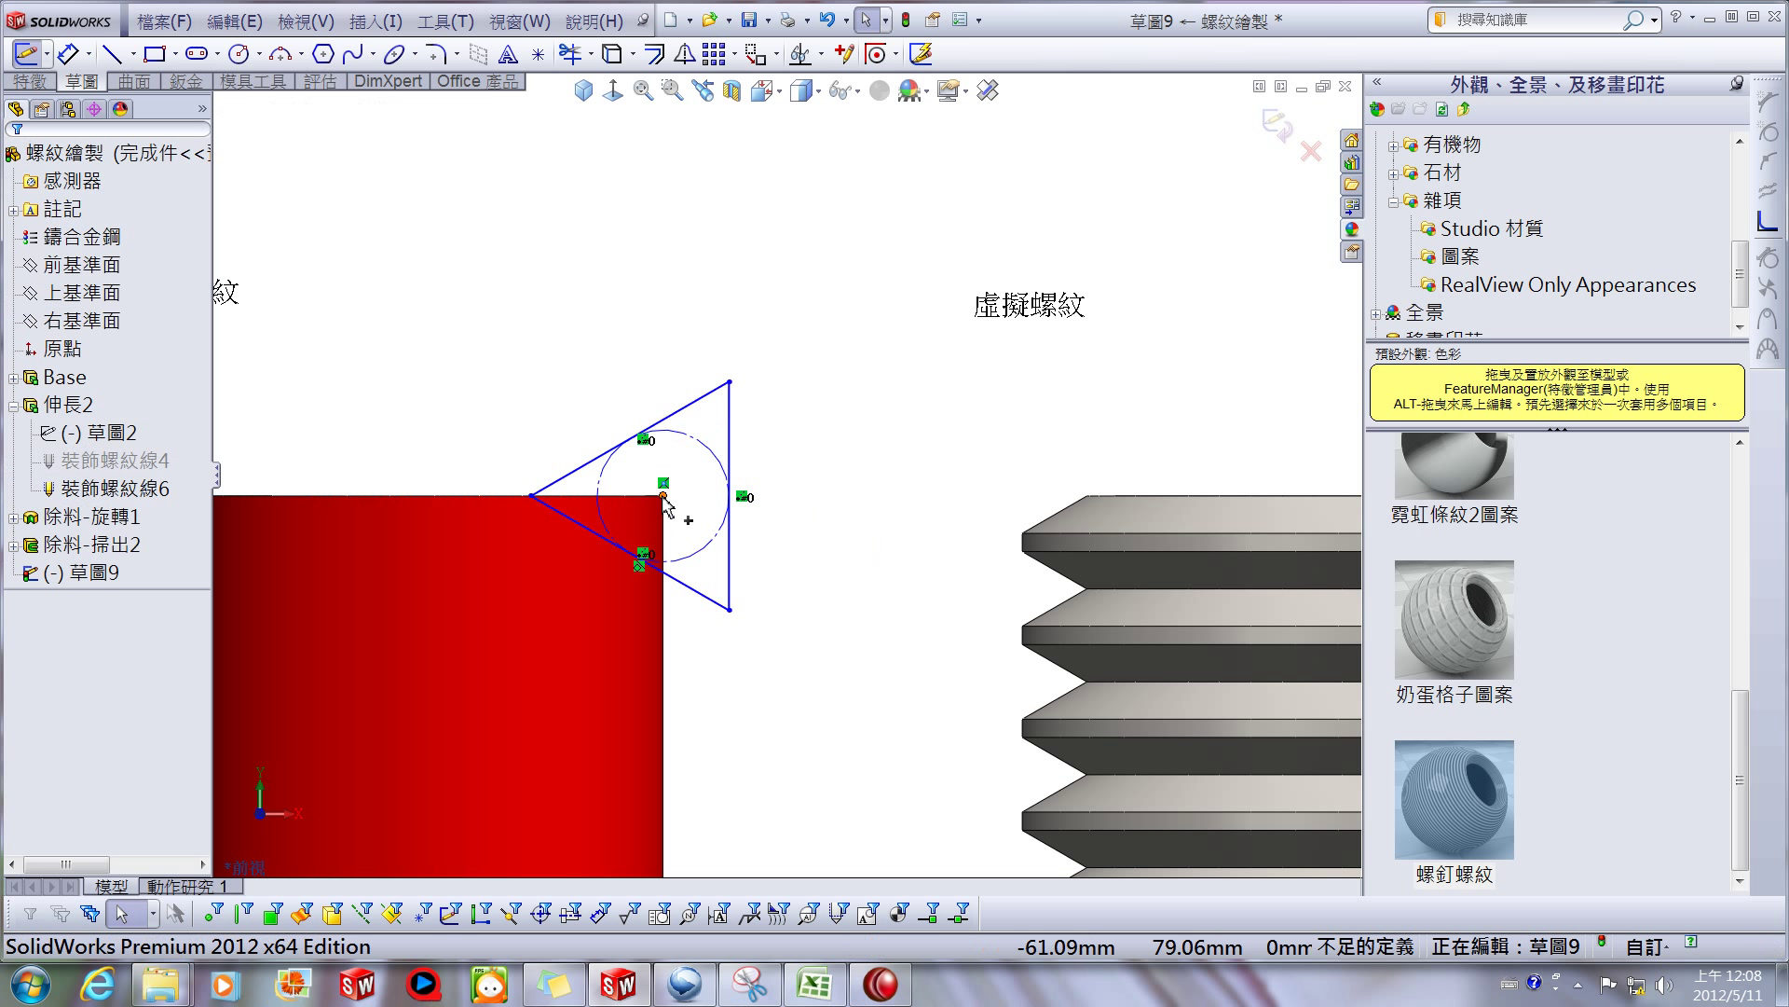
{"action": "left_click_drag", "start_coordinate": [662, 494], "coordinate": [619, 511]}
{"action": "left_click", "coordinate": [779, 515]}
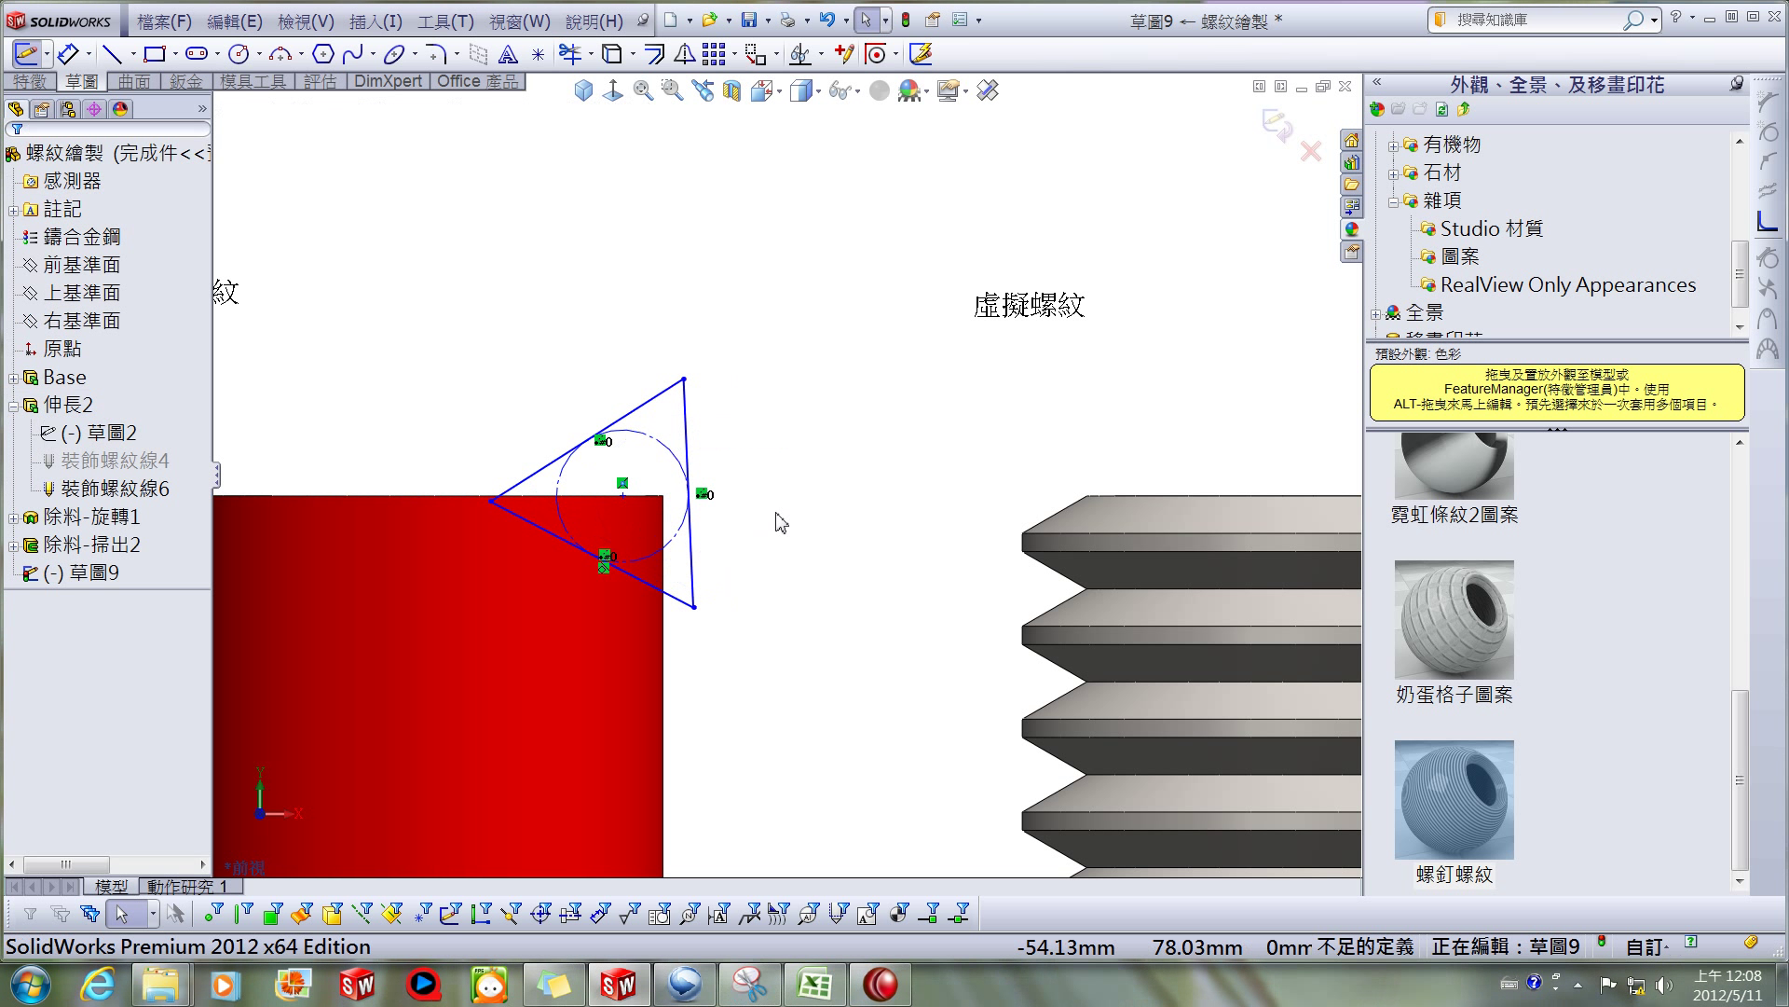
Make the triangle's top vertex coincident with the cylinder's top corner.
{"action": "left_click", "coordinate": [699, 552]}
{"action": "key", "text": "Escape"}
{"action": "scroll", "coordinate": [715, 552], "scroll_direction": "up", "scroll_amount": 2}
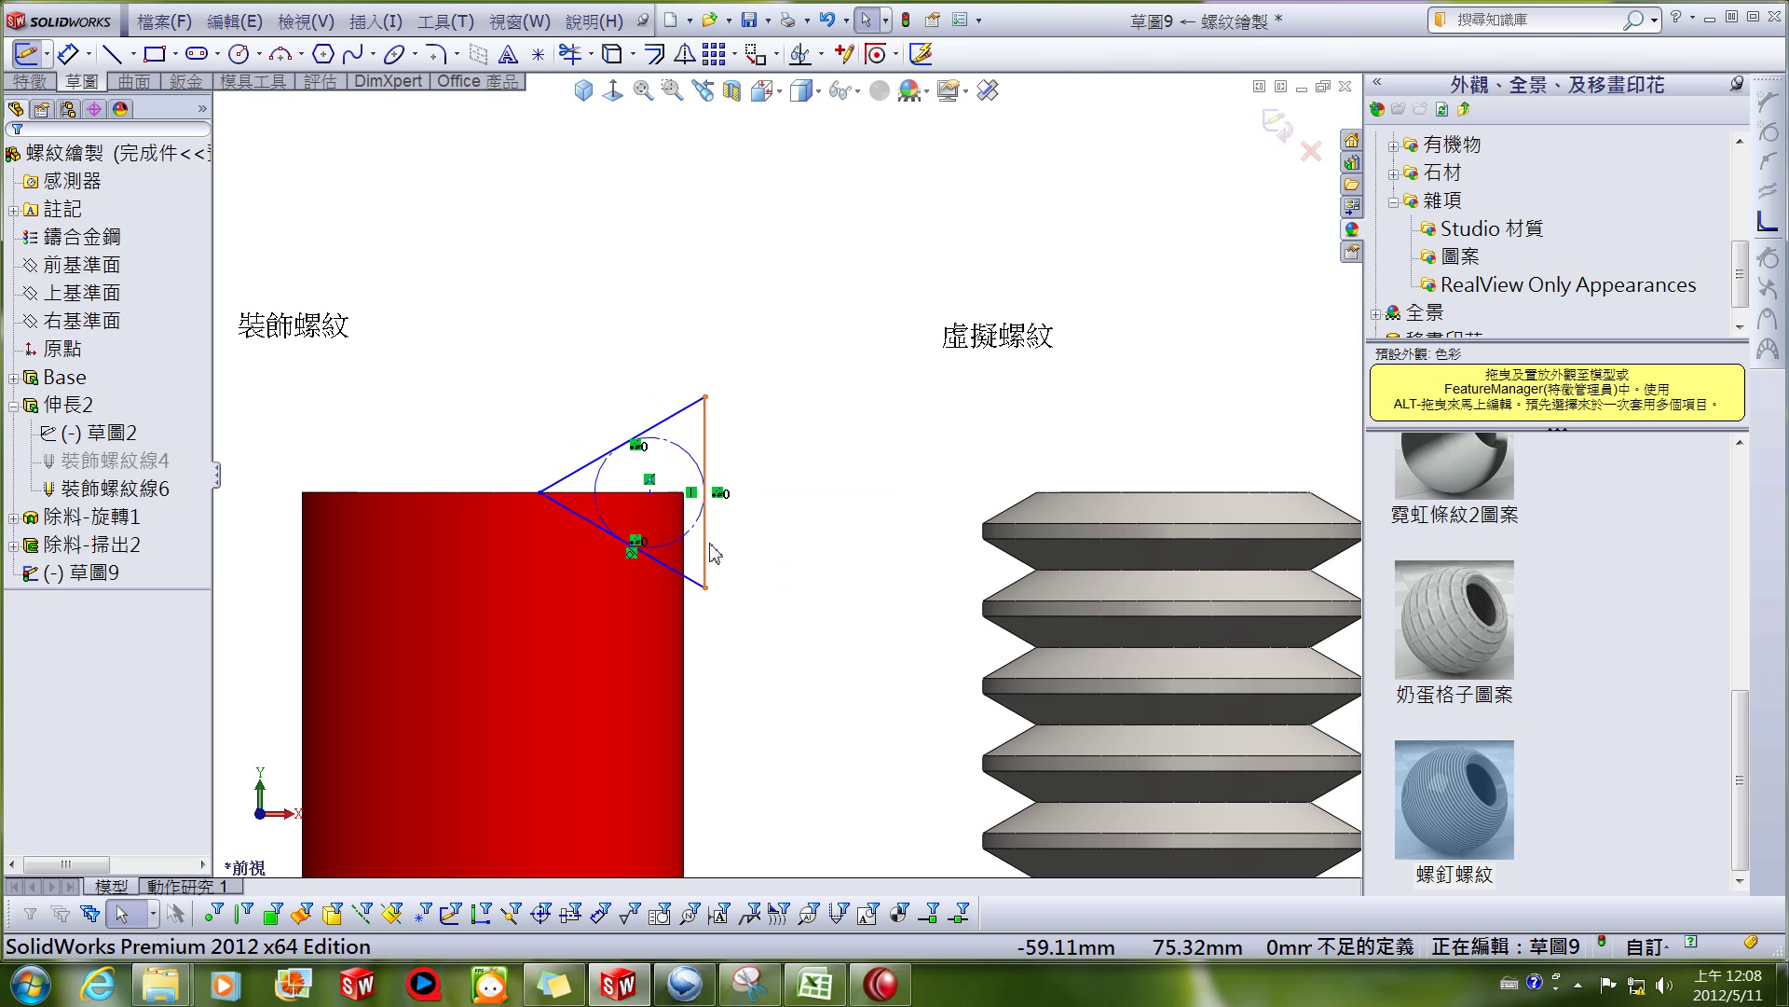
{"action": "scroll", "coordinate": [714, 552], "scroll_direction": "down", "scroll_amount": 3}
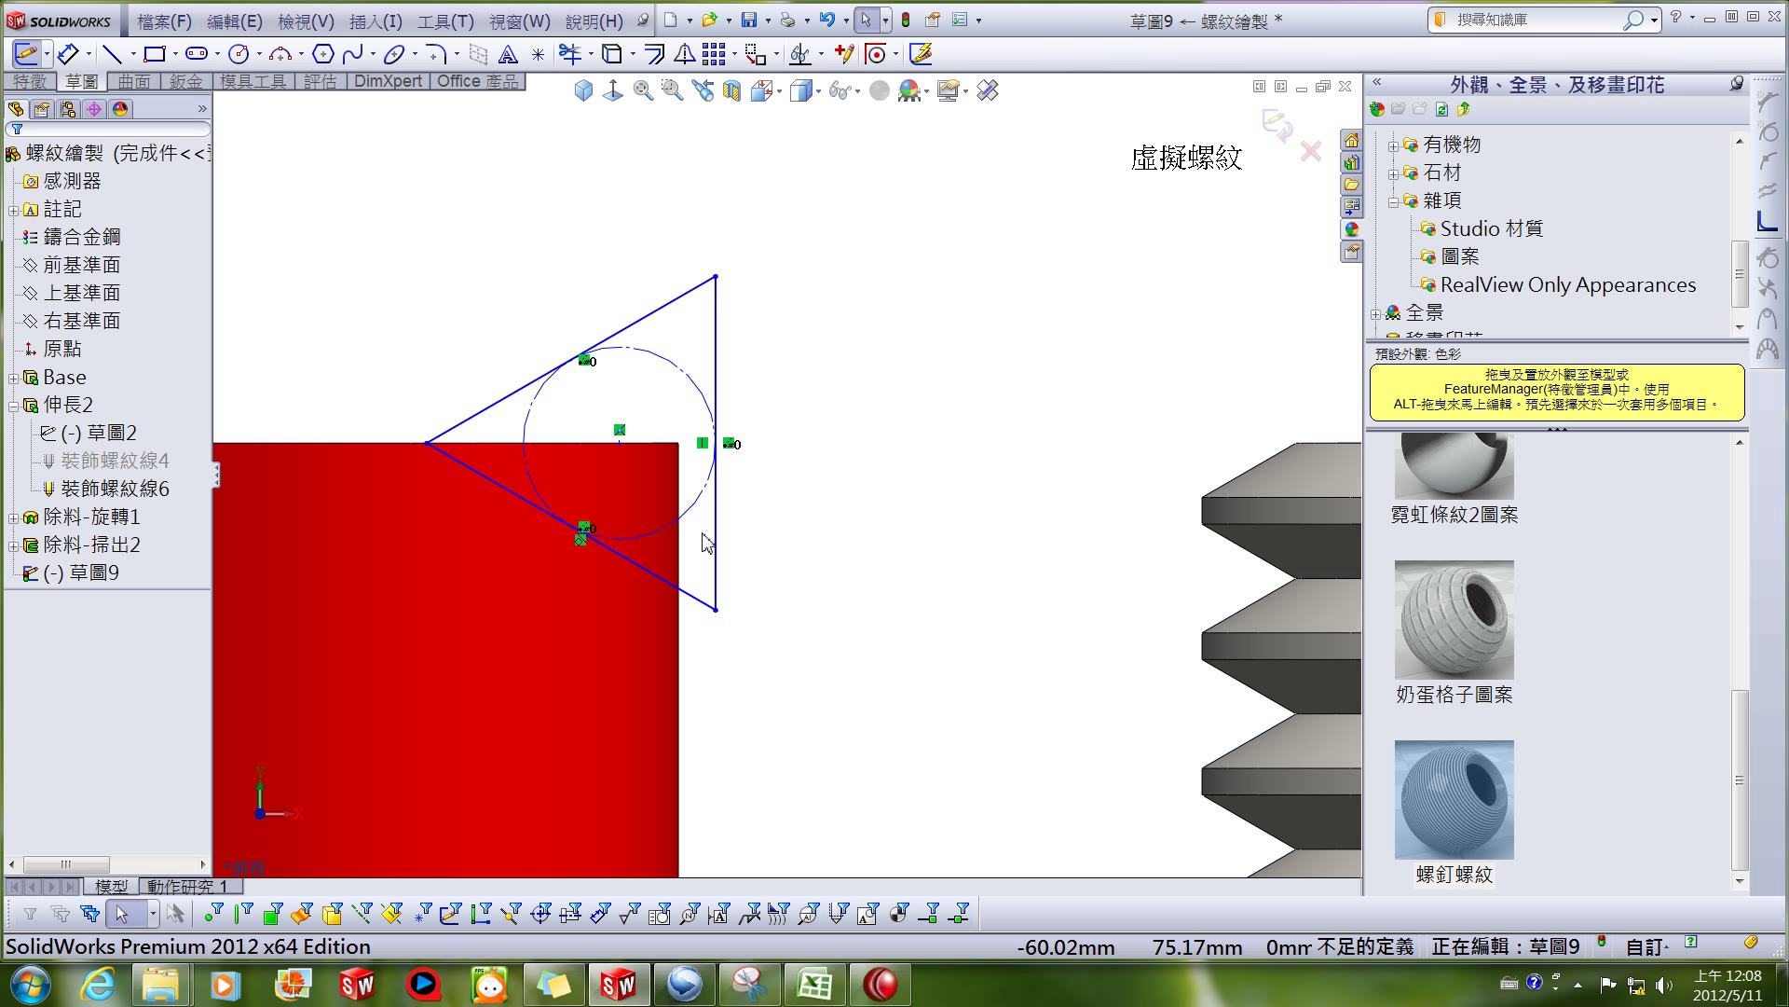
{"action": "left_click", "coordinate": [716, 277]}
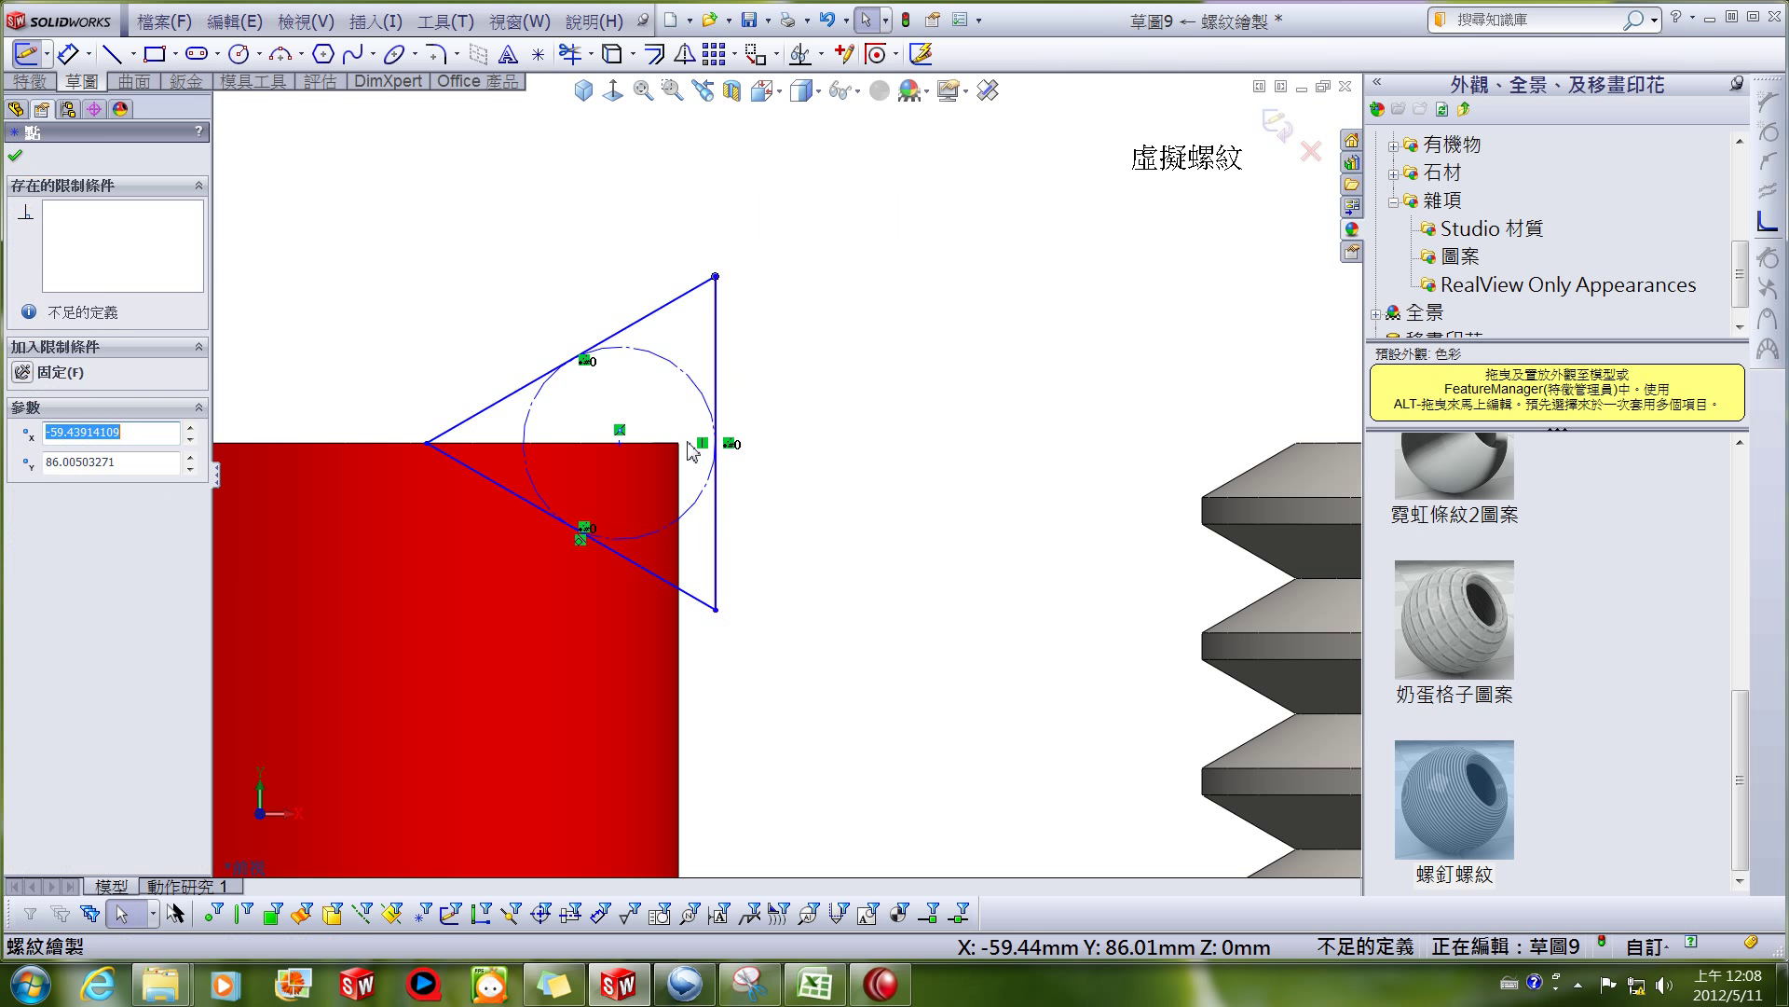
{"action": "left_click", "coordinate": [679, 444], "text": "ctrl"}
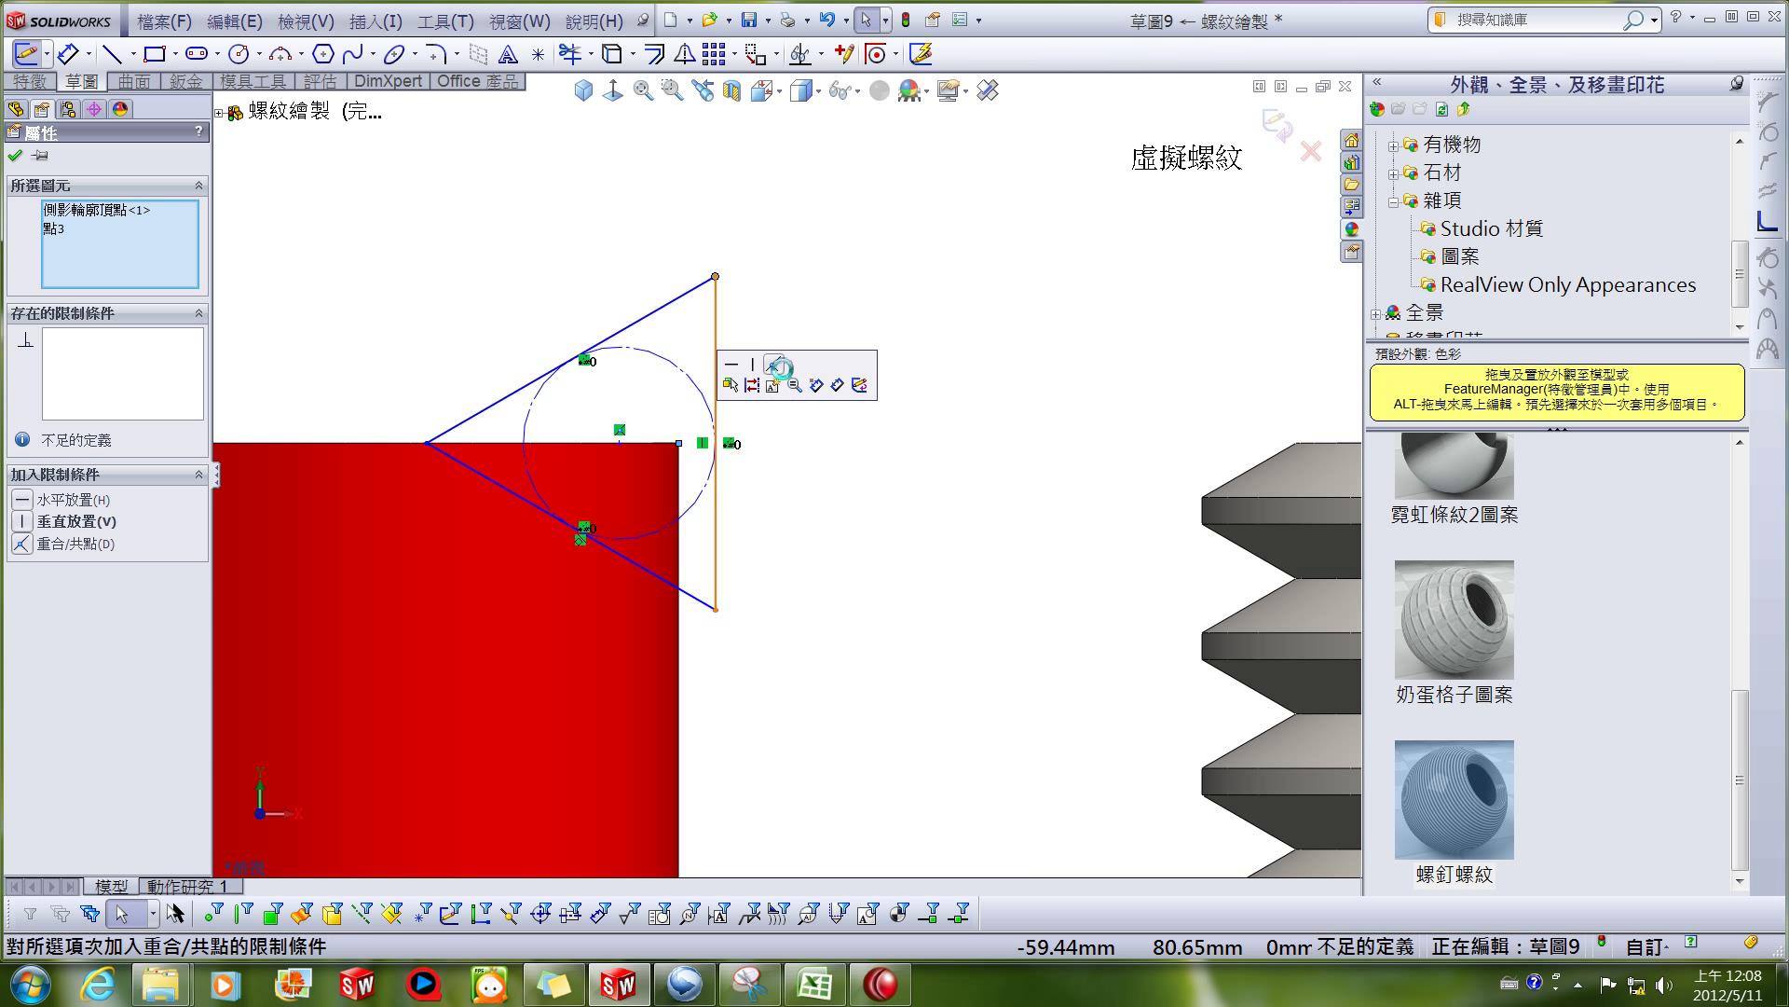
{"action": "left_click", "coordinate": [781, 367]}
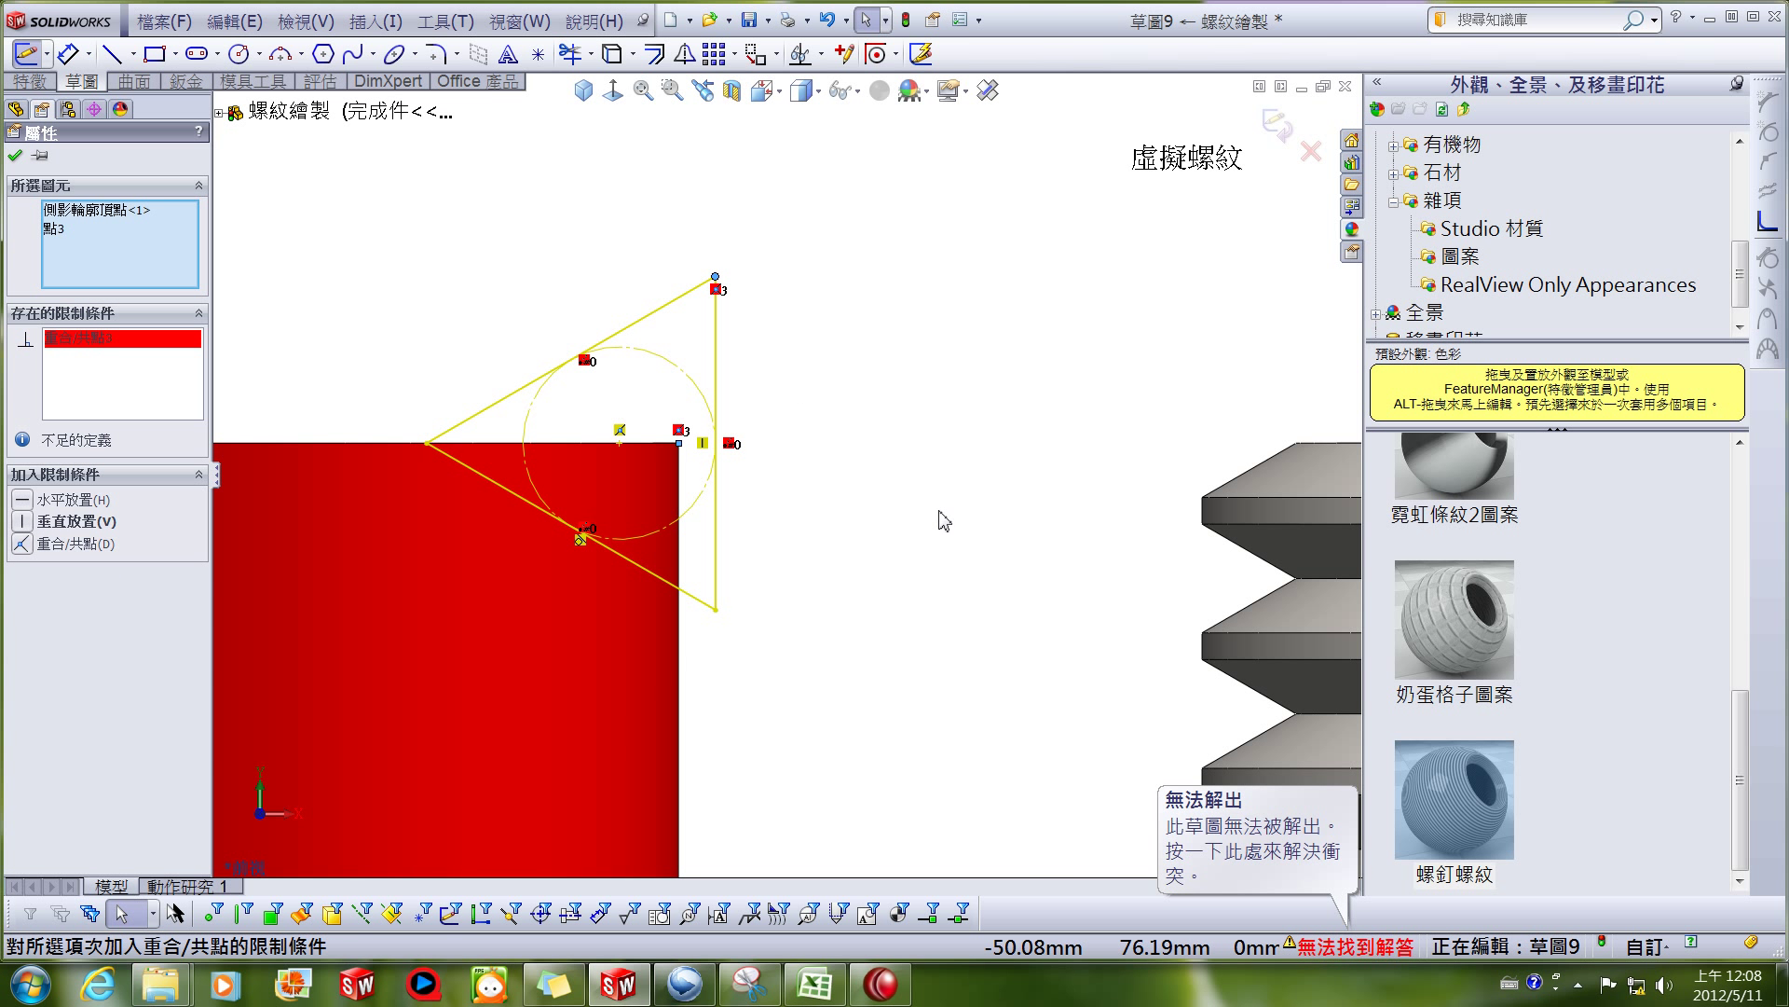
Diagnose the over-defined sketch in SketchXpert and accept suggested fix 4 of 4.
{"action": "left_click", "coordinate": [1308, 949]}
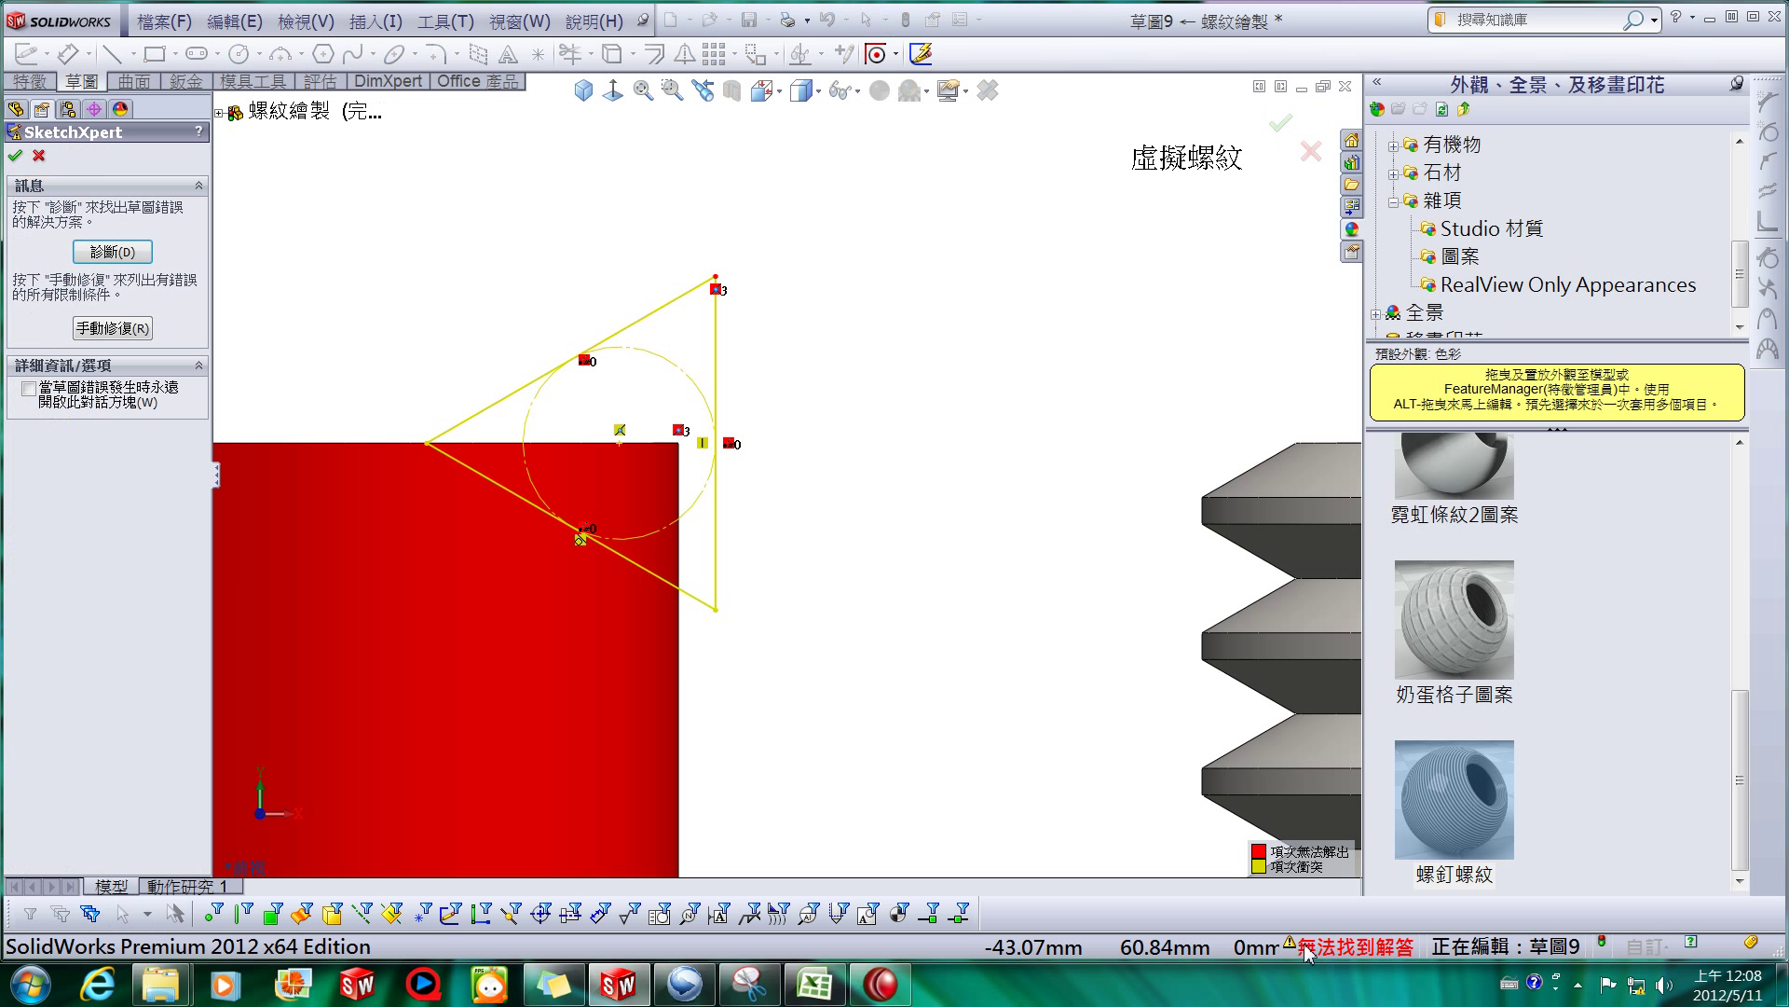
{"action": "left_click", "coordinate": [112, 251]}
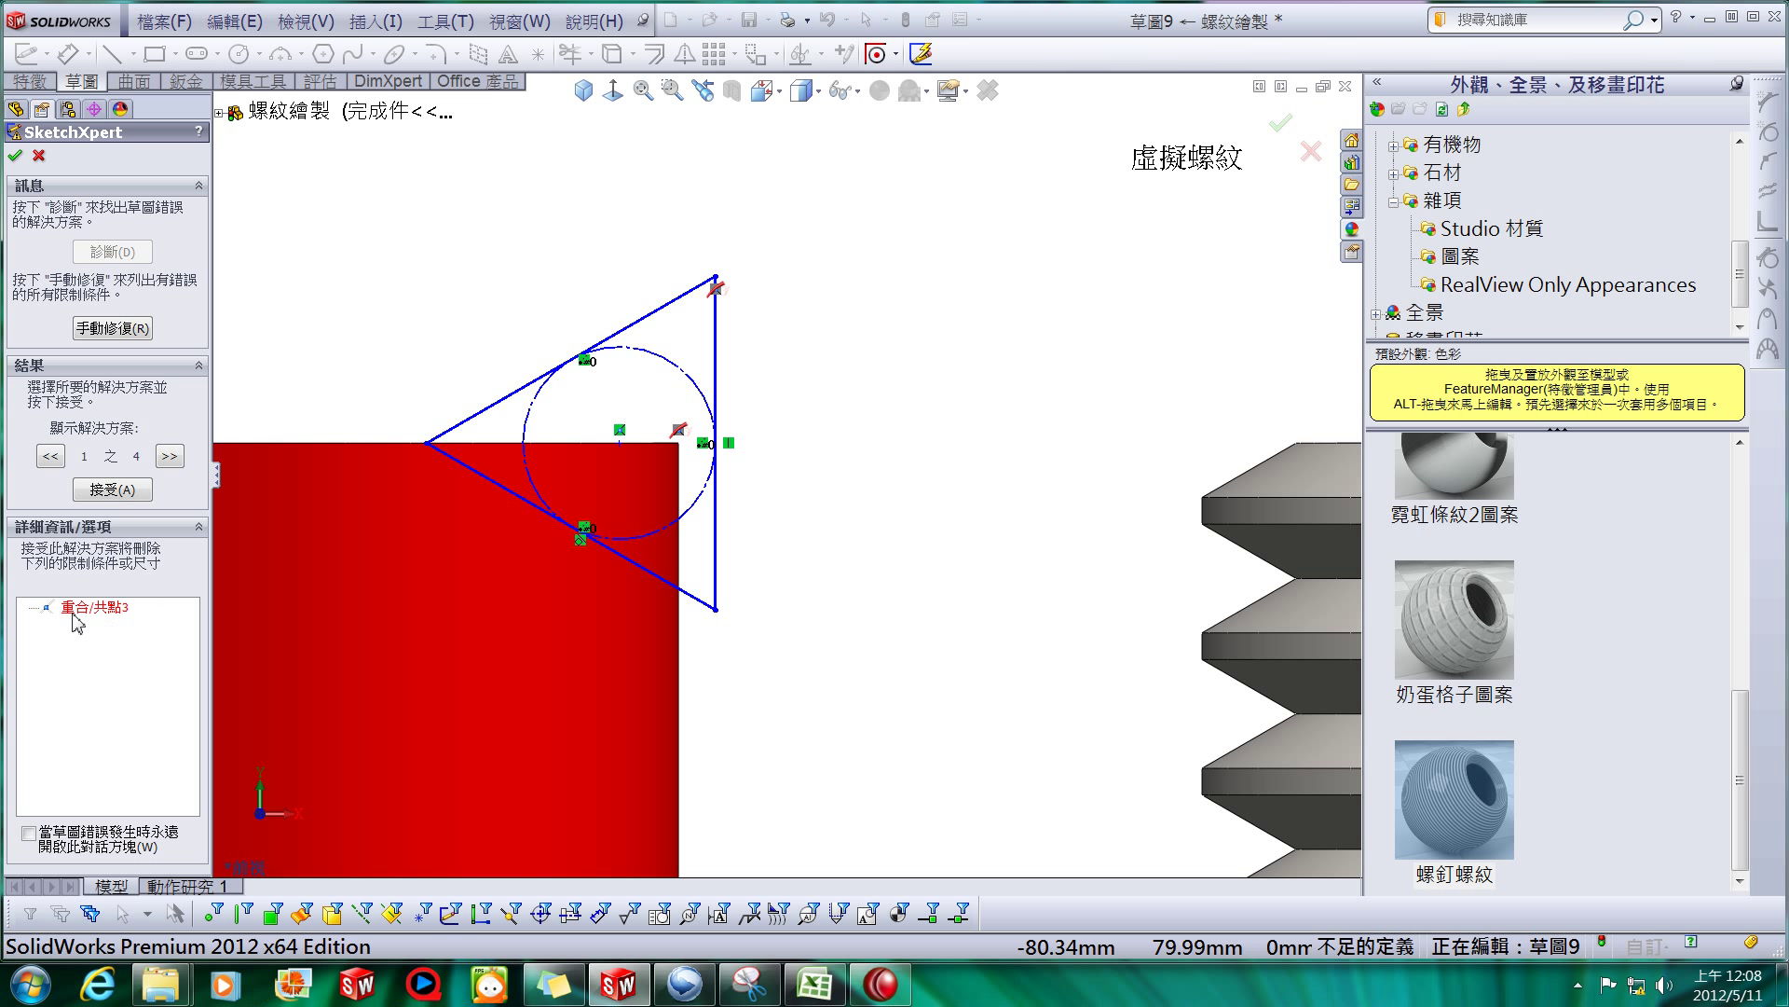
{"action": "left_click", "coordinate": [169, 456]}
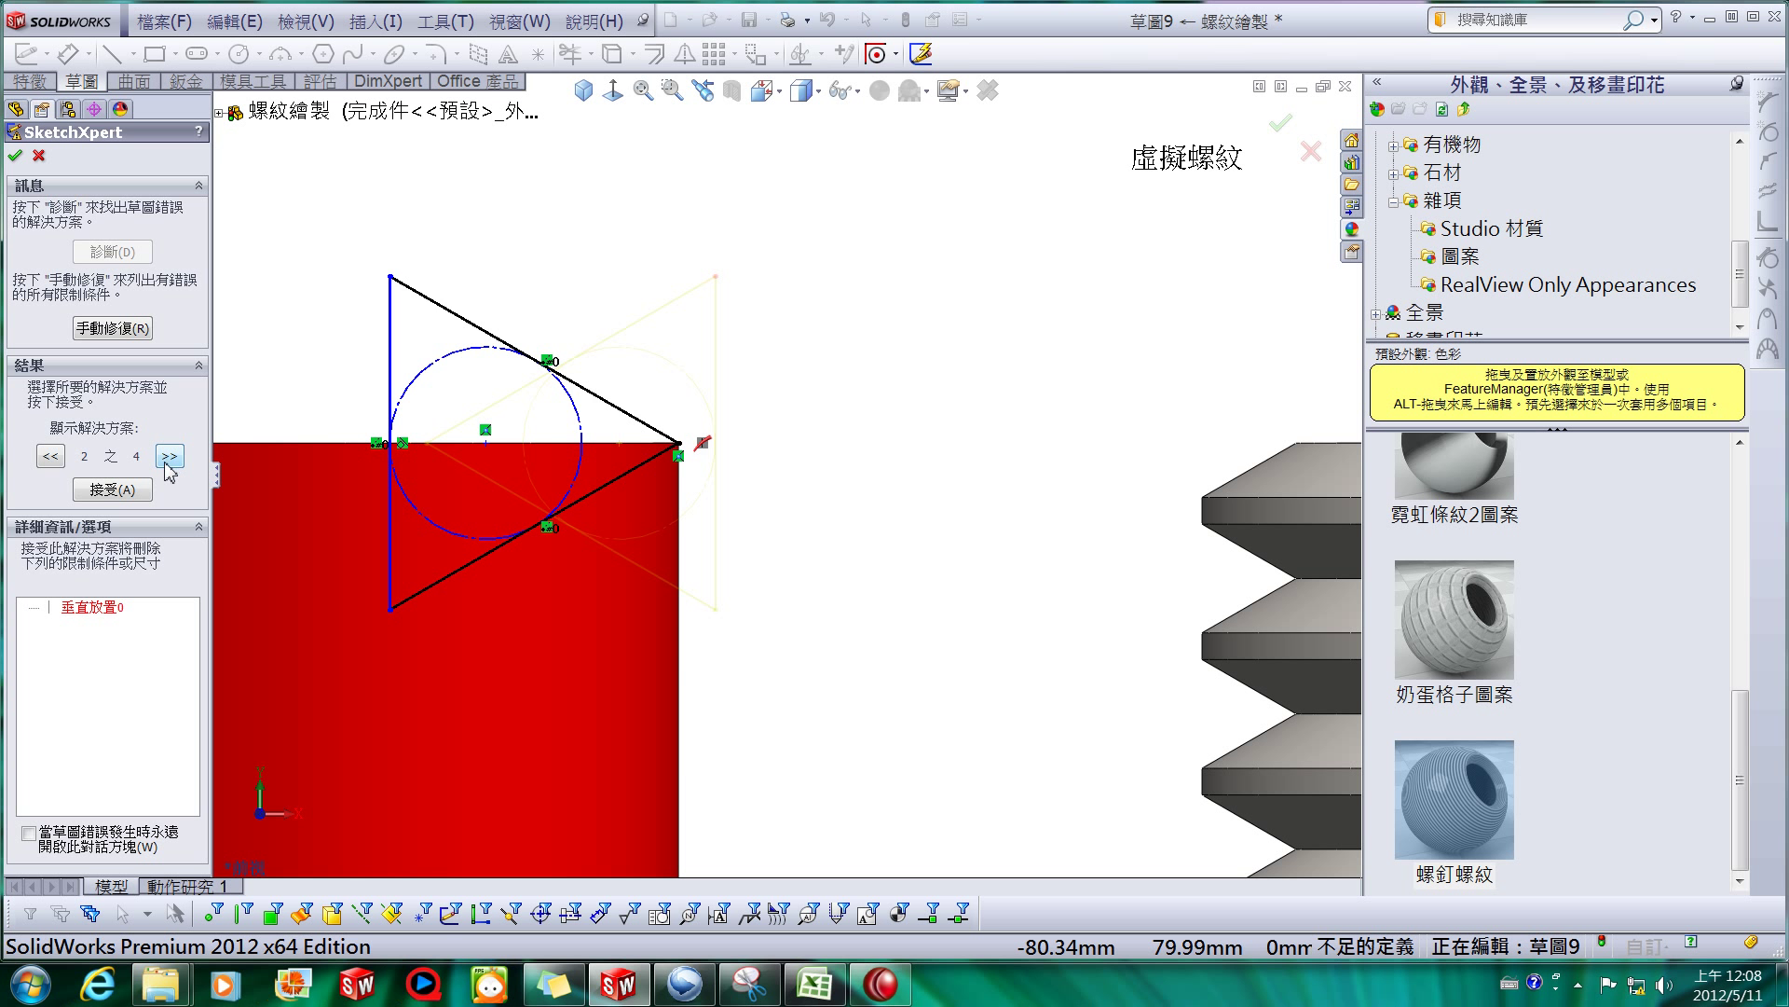
{"action": "left_click", "coordinate": [166, 464]}
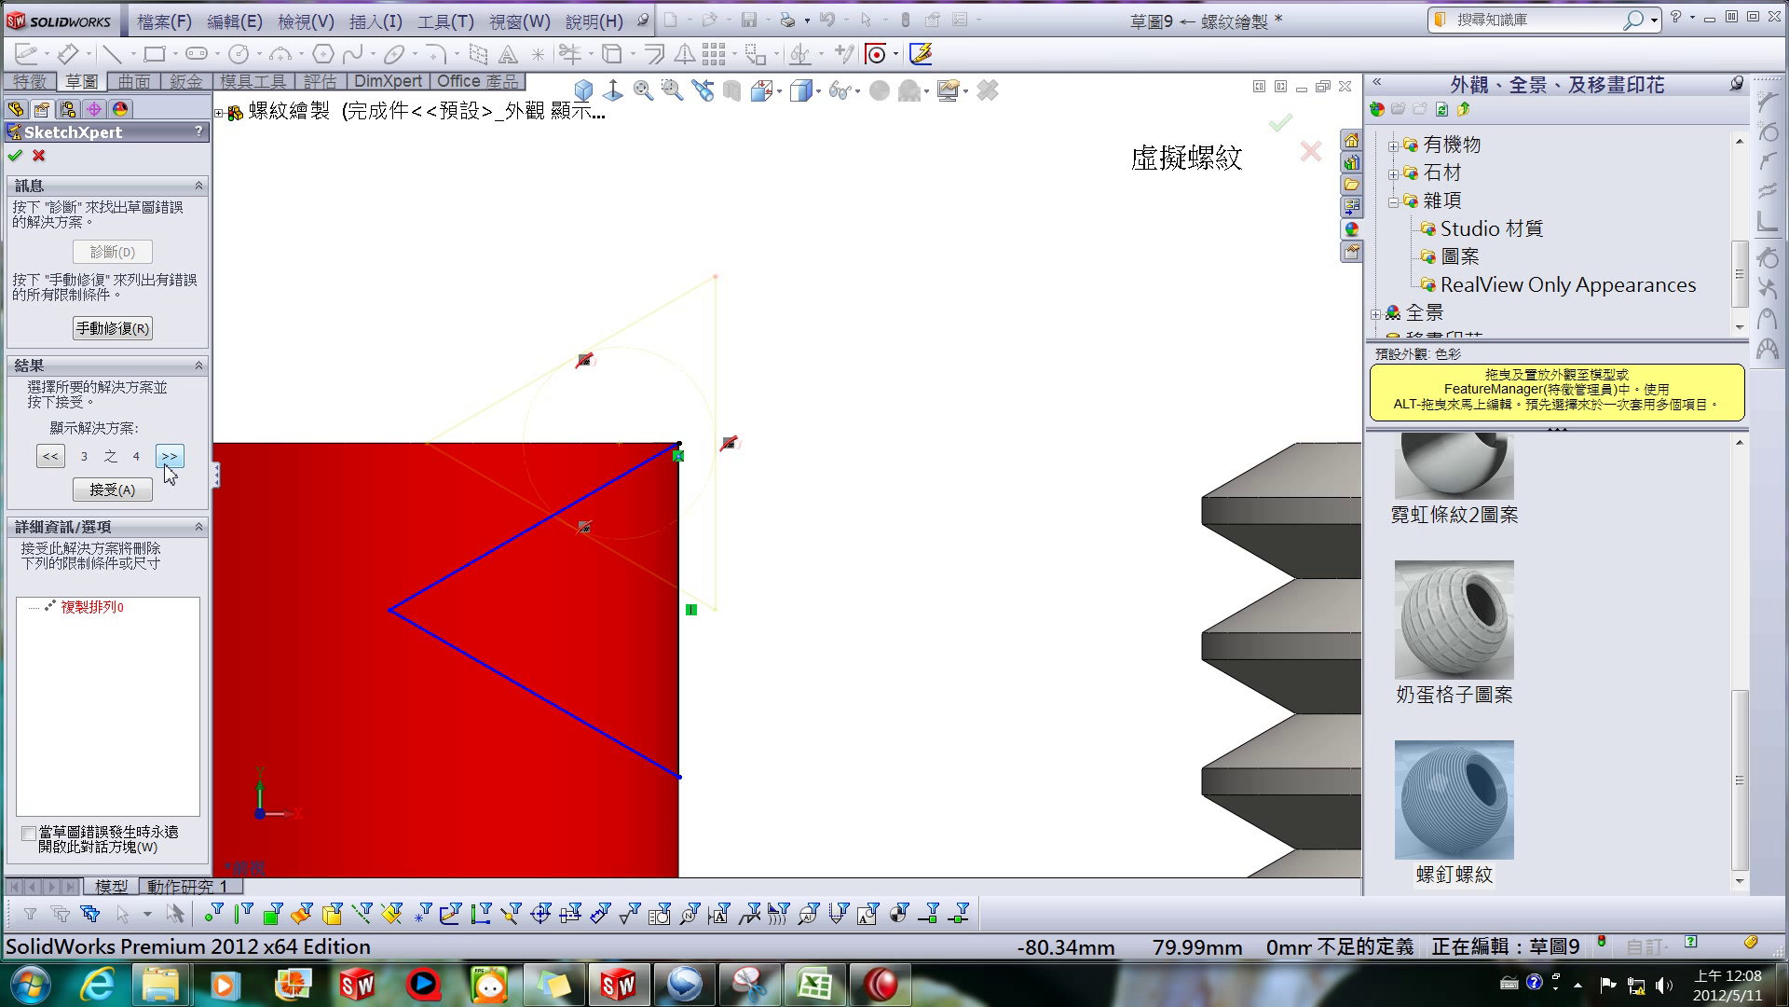
{"action": "left_click", "coordinate": [166, 464]}
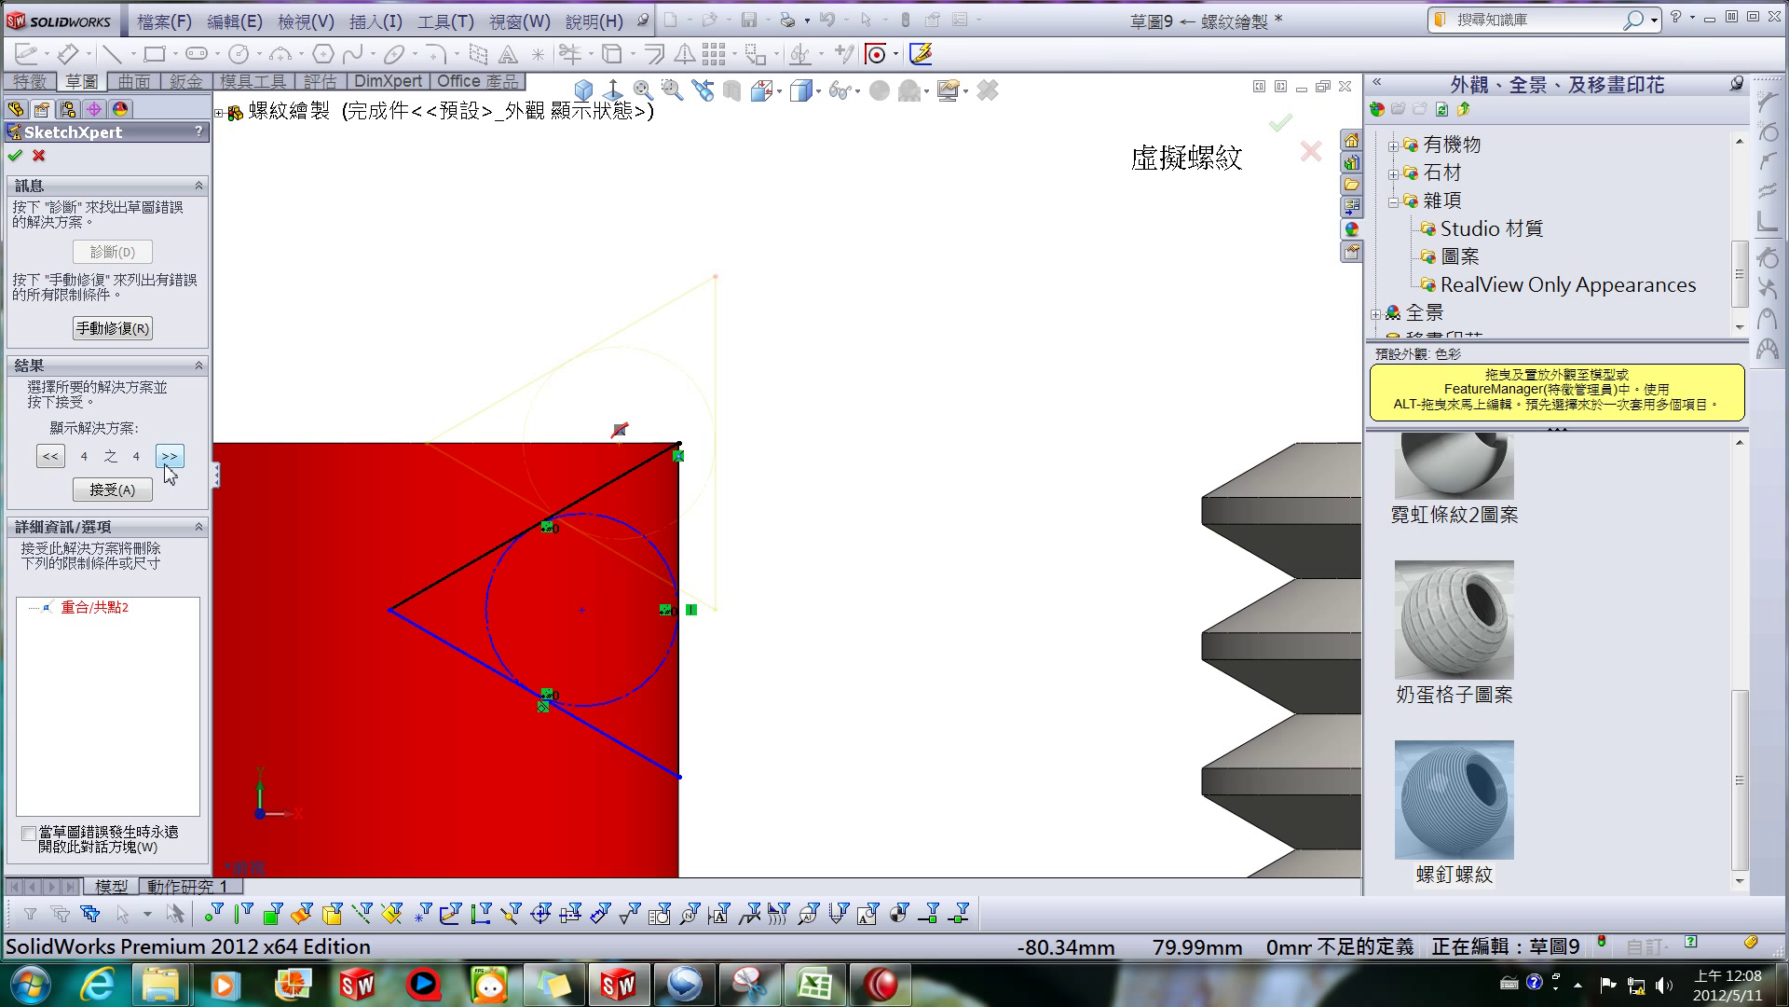
{"action": "left_click", "coordinate": [111, 489]}
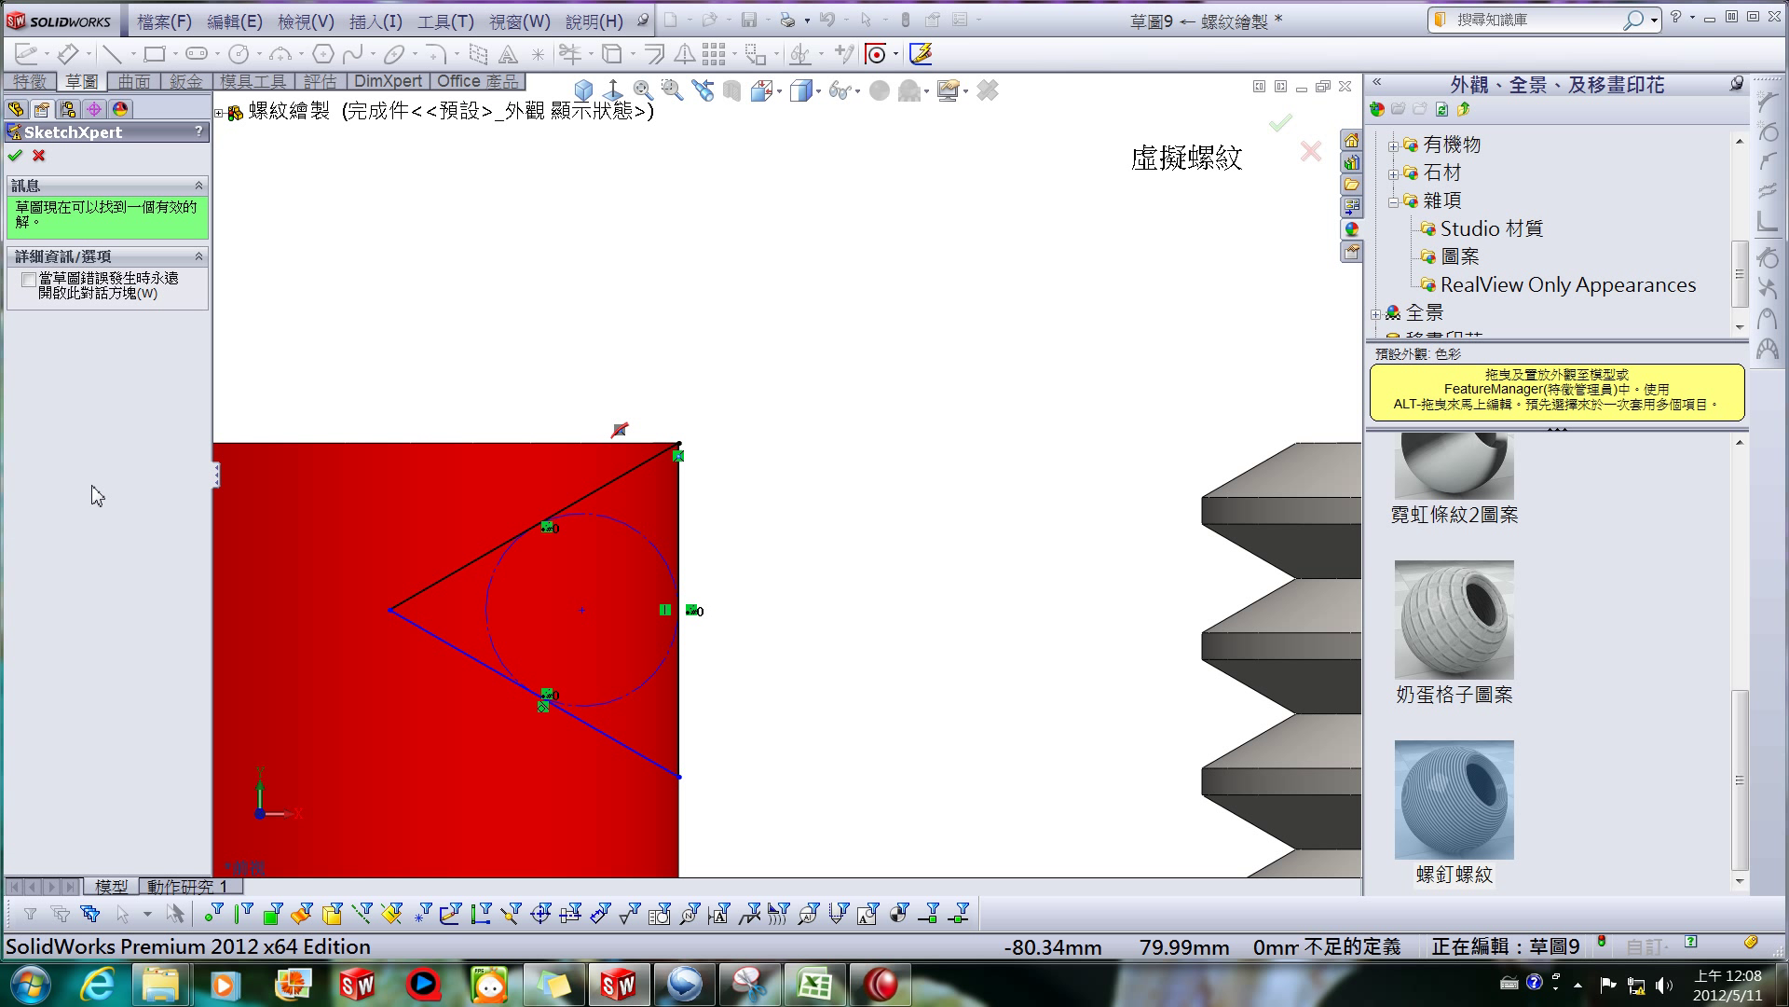
{"action": "left_click", "coordinate": [15, 156]}
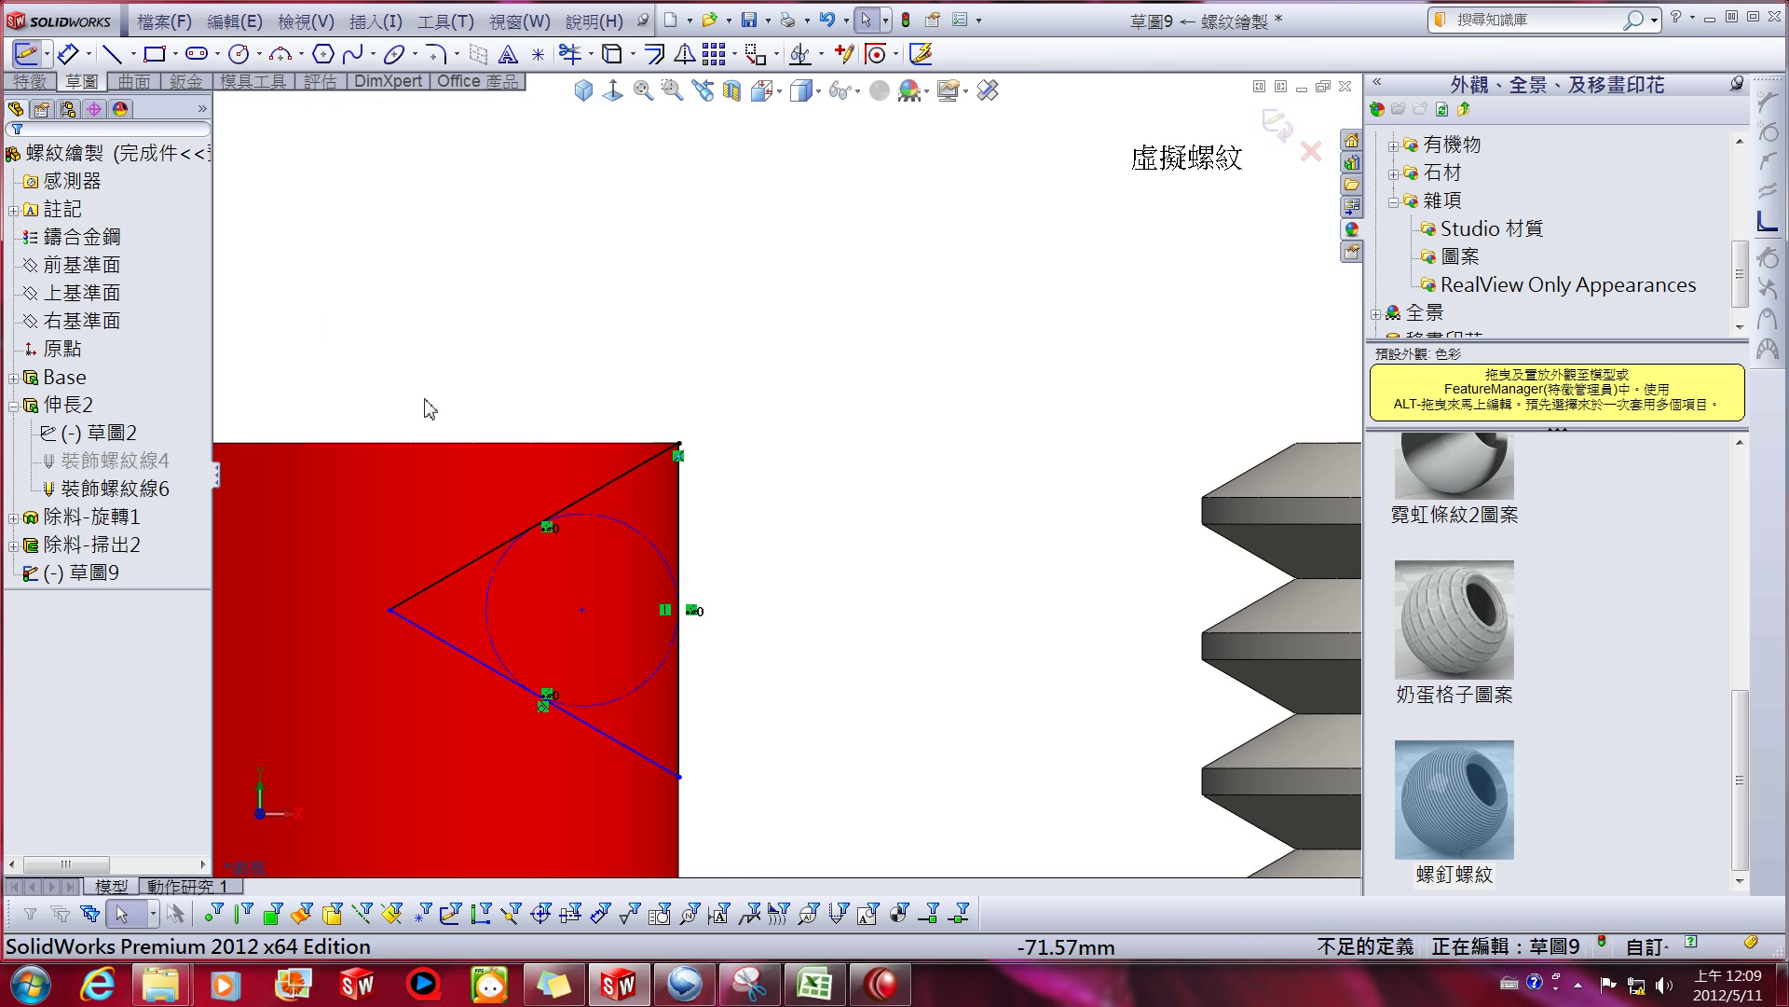
Dimension the triangle's vertical side to 5 mm with Smart Dimension.
{"action": "left_click", "coordinate": [680, 445]}
{"action": "left_click", "coordinate": [755, 644]}
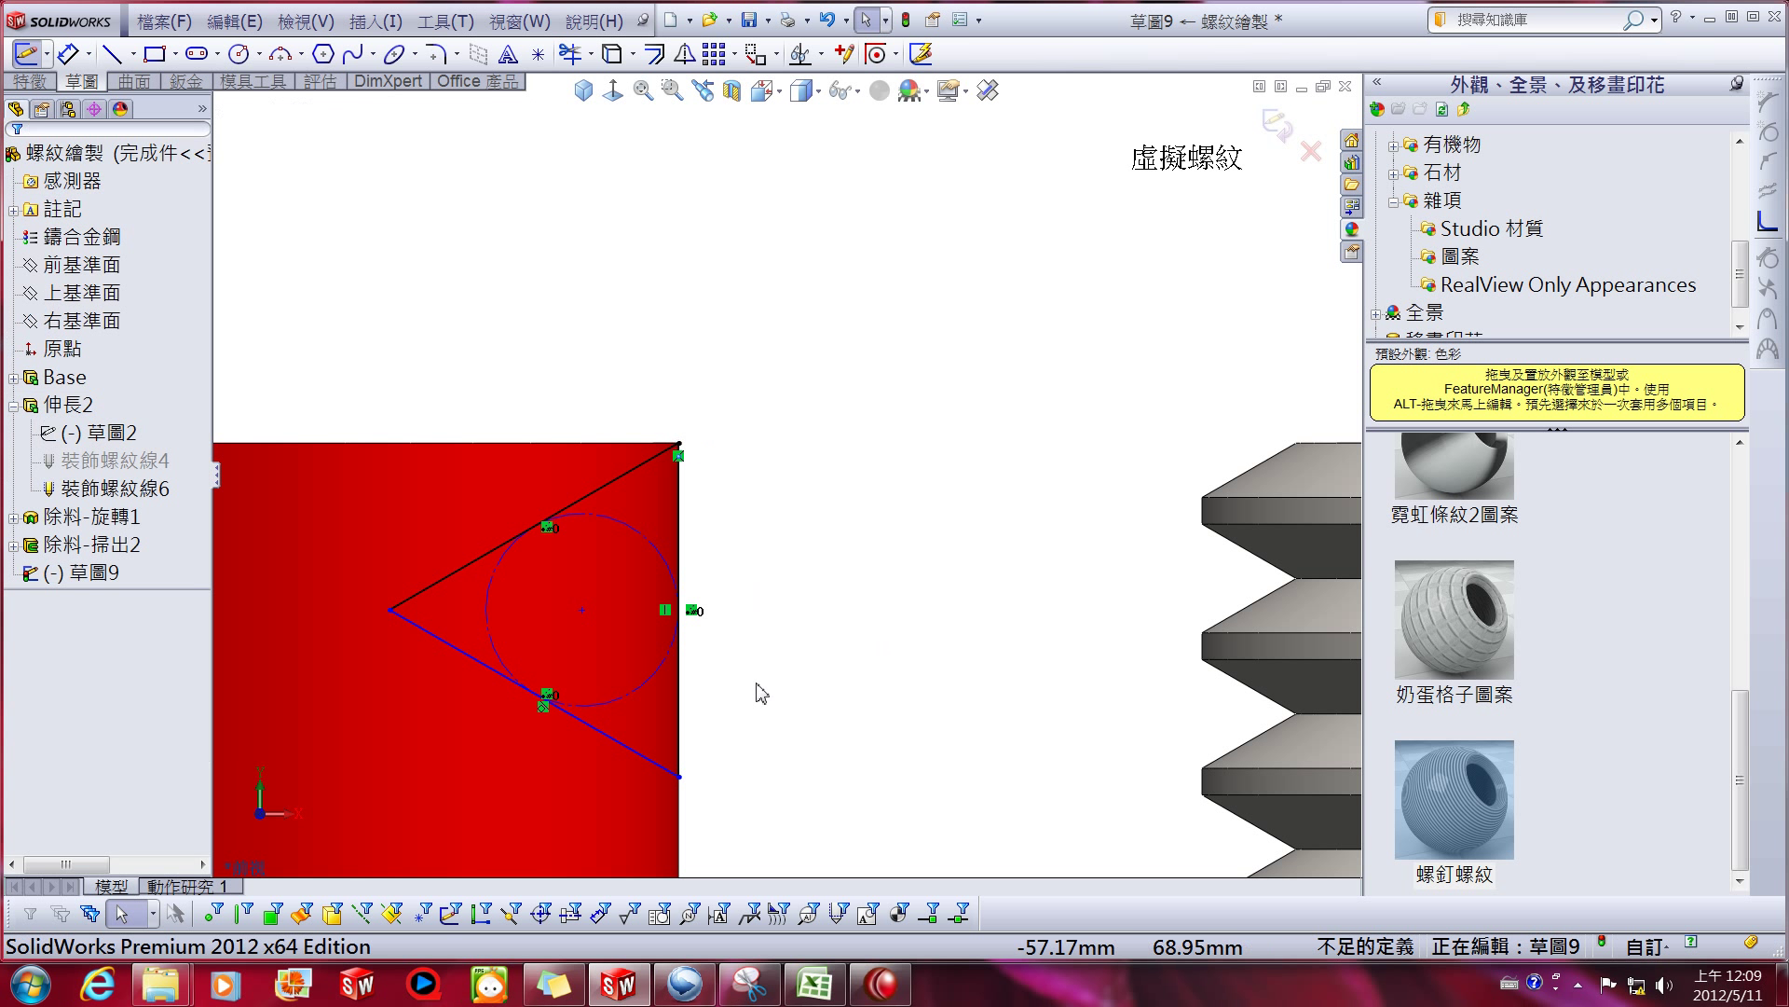
{"action": "left_click", "coordinate": [543, 701]}
{"action": "left_click", "coordinate": [67, 53]}
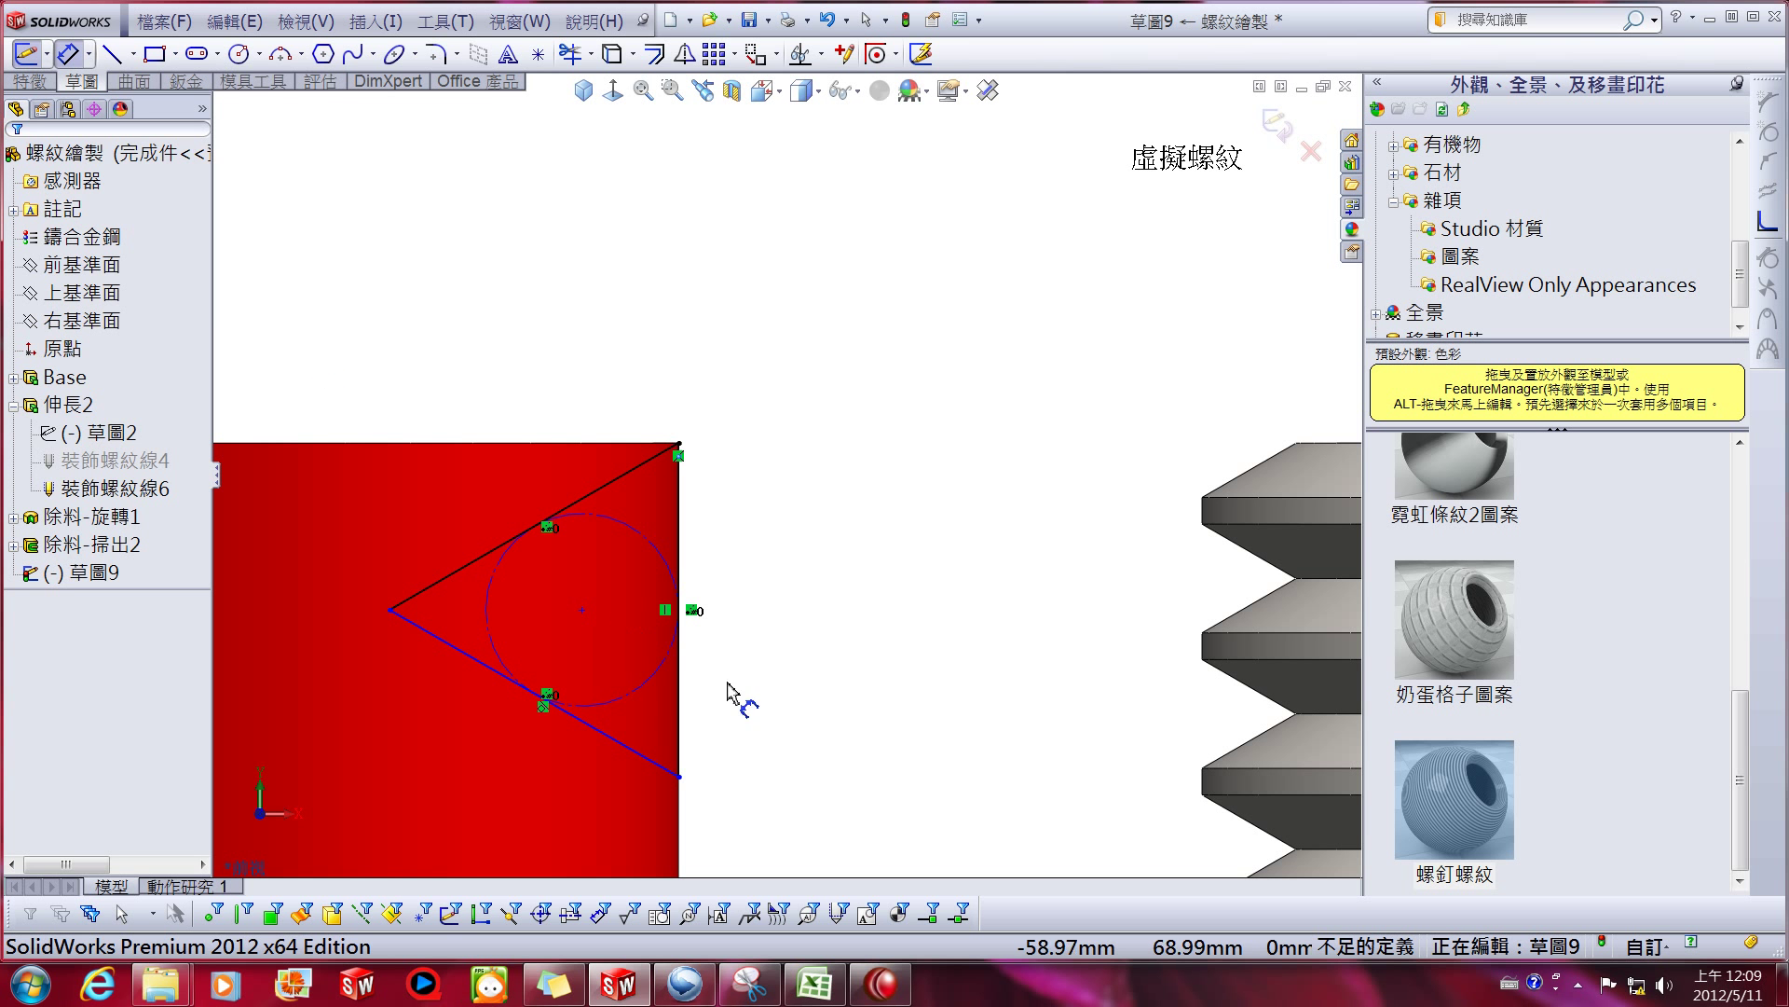
{"action": "left_click", "coordinate": [681, 701]}
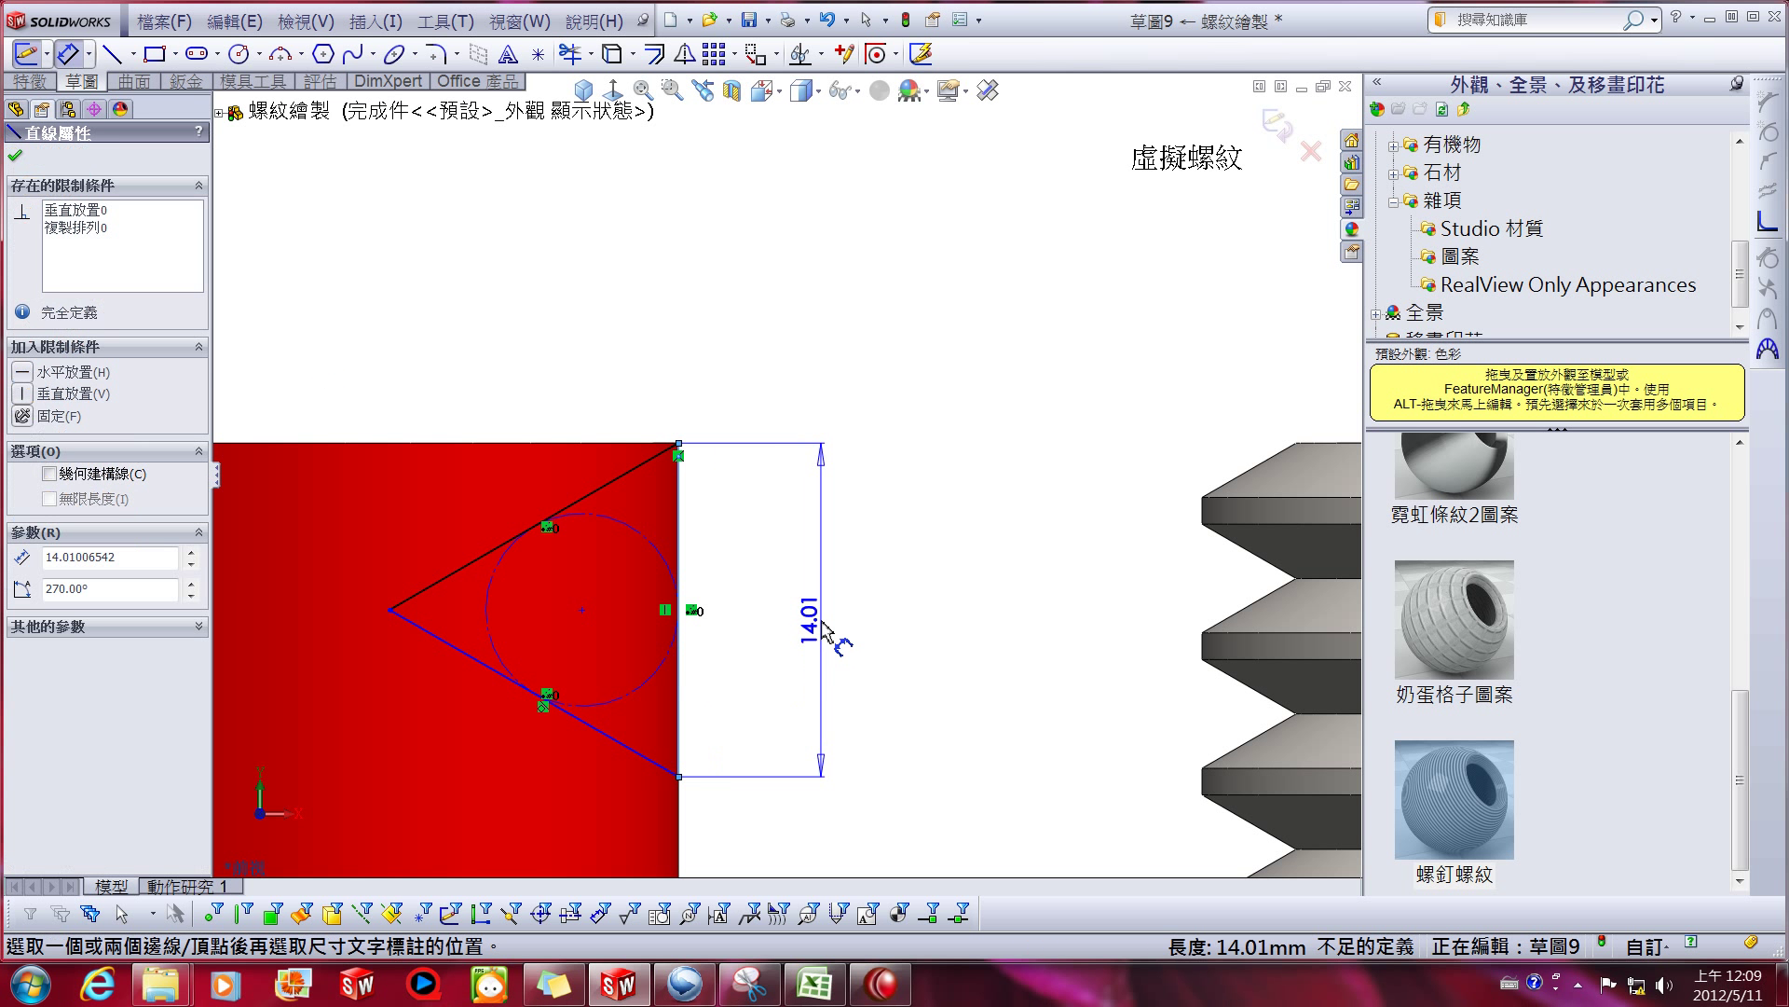
{"action": "left_click", "coordinate": [824, 626]}
{"action": "type", "text": "5"}
{"action": "key", "text": "Return"}
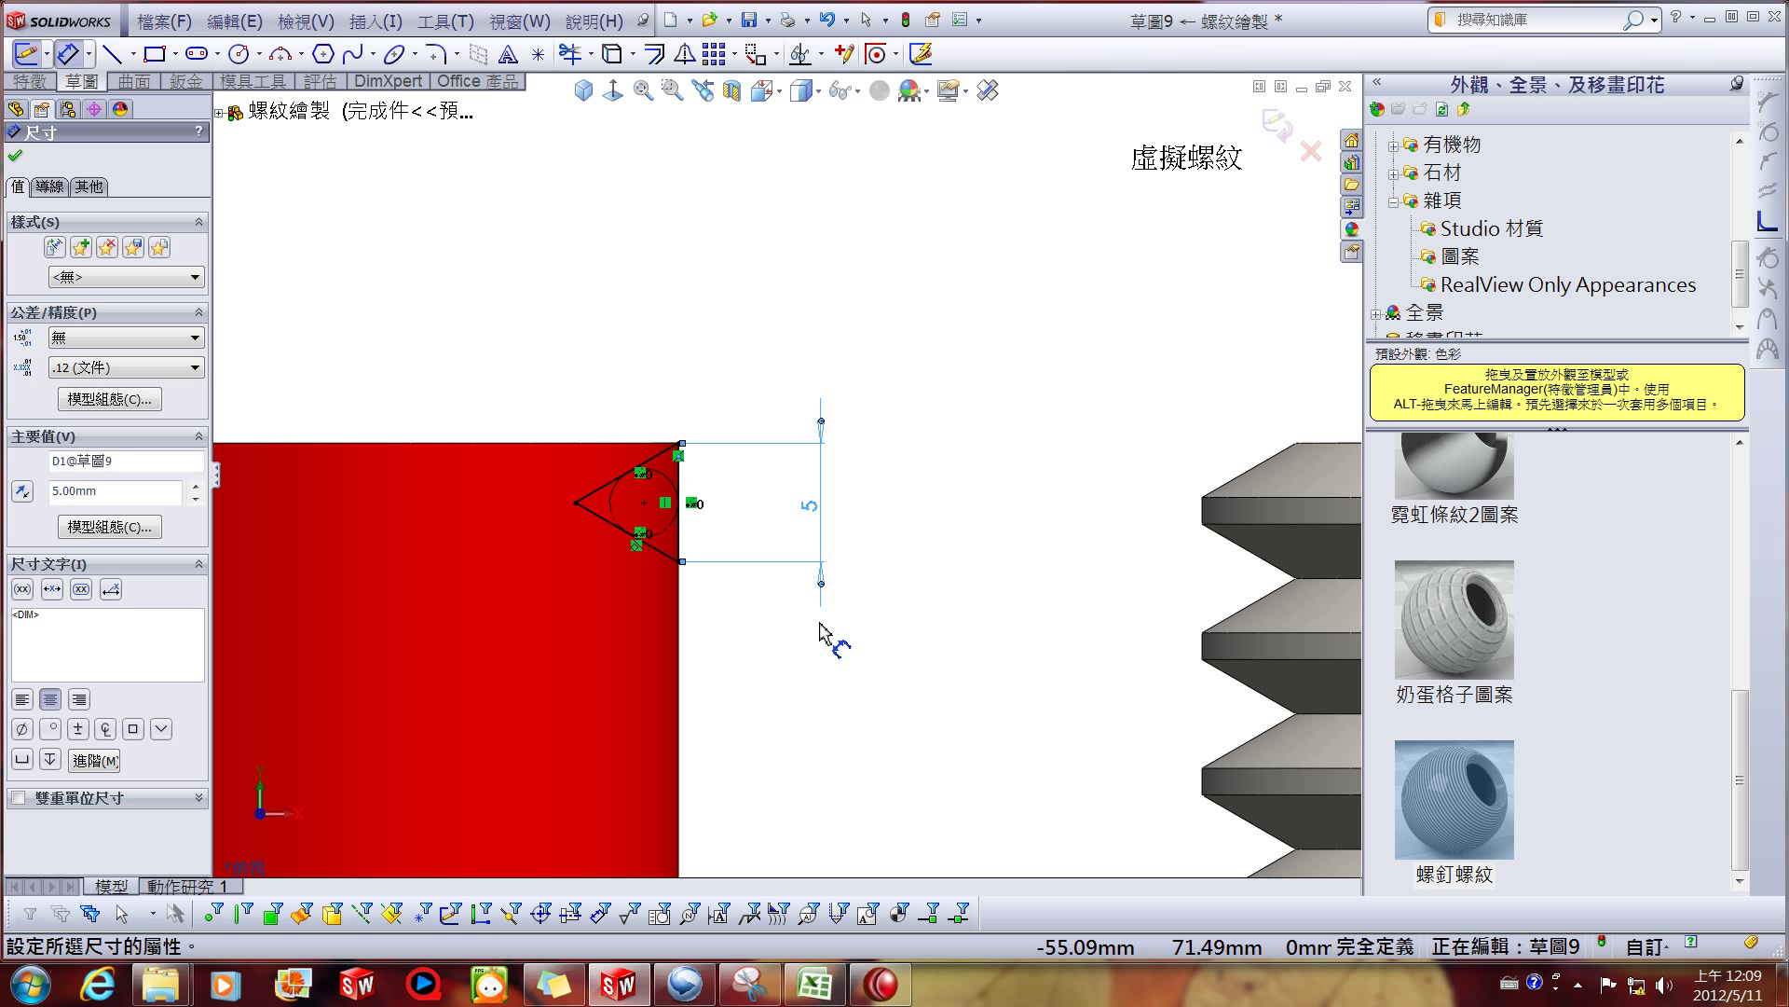
{"action": "key", "text": "Escape"}
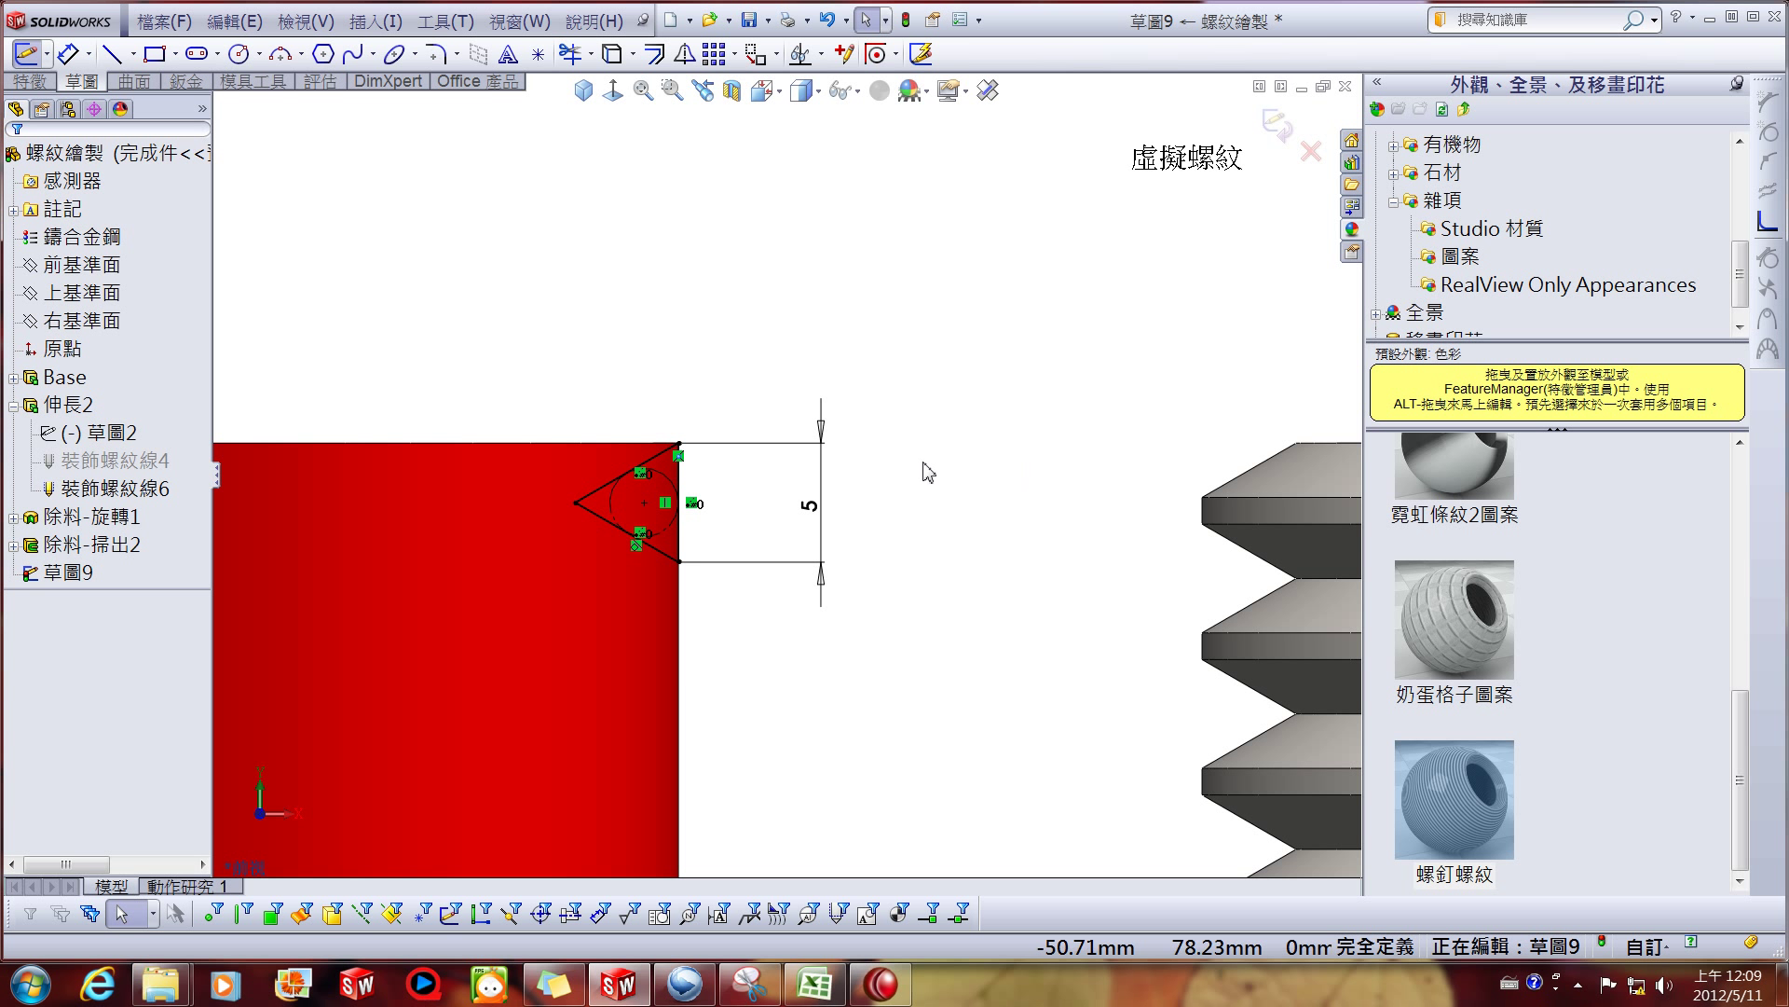
{"action": "scroll", "coordinate": [786, 474], "scroll_direction": "down", "scroll_amount": 3}
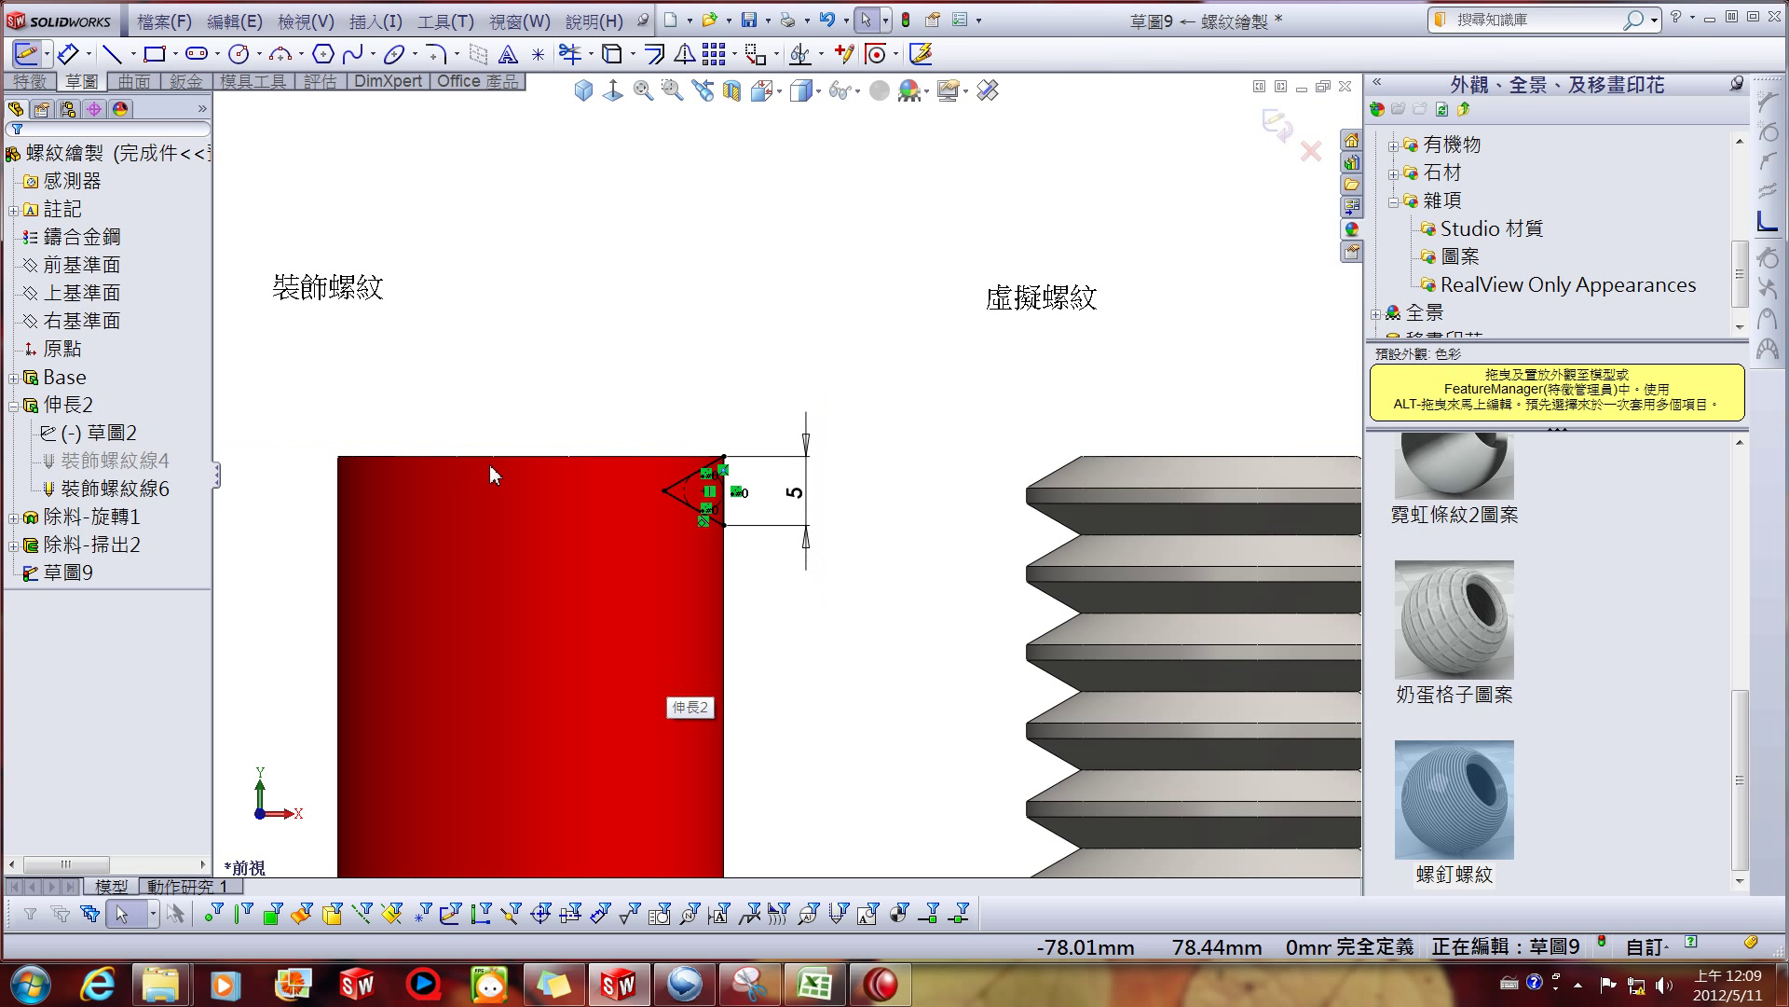
Revolved-cut the triangular profile around the red cylinder's temporary axis.
{"action": "left_click", "coordinate": [31, 82]}
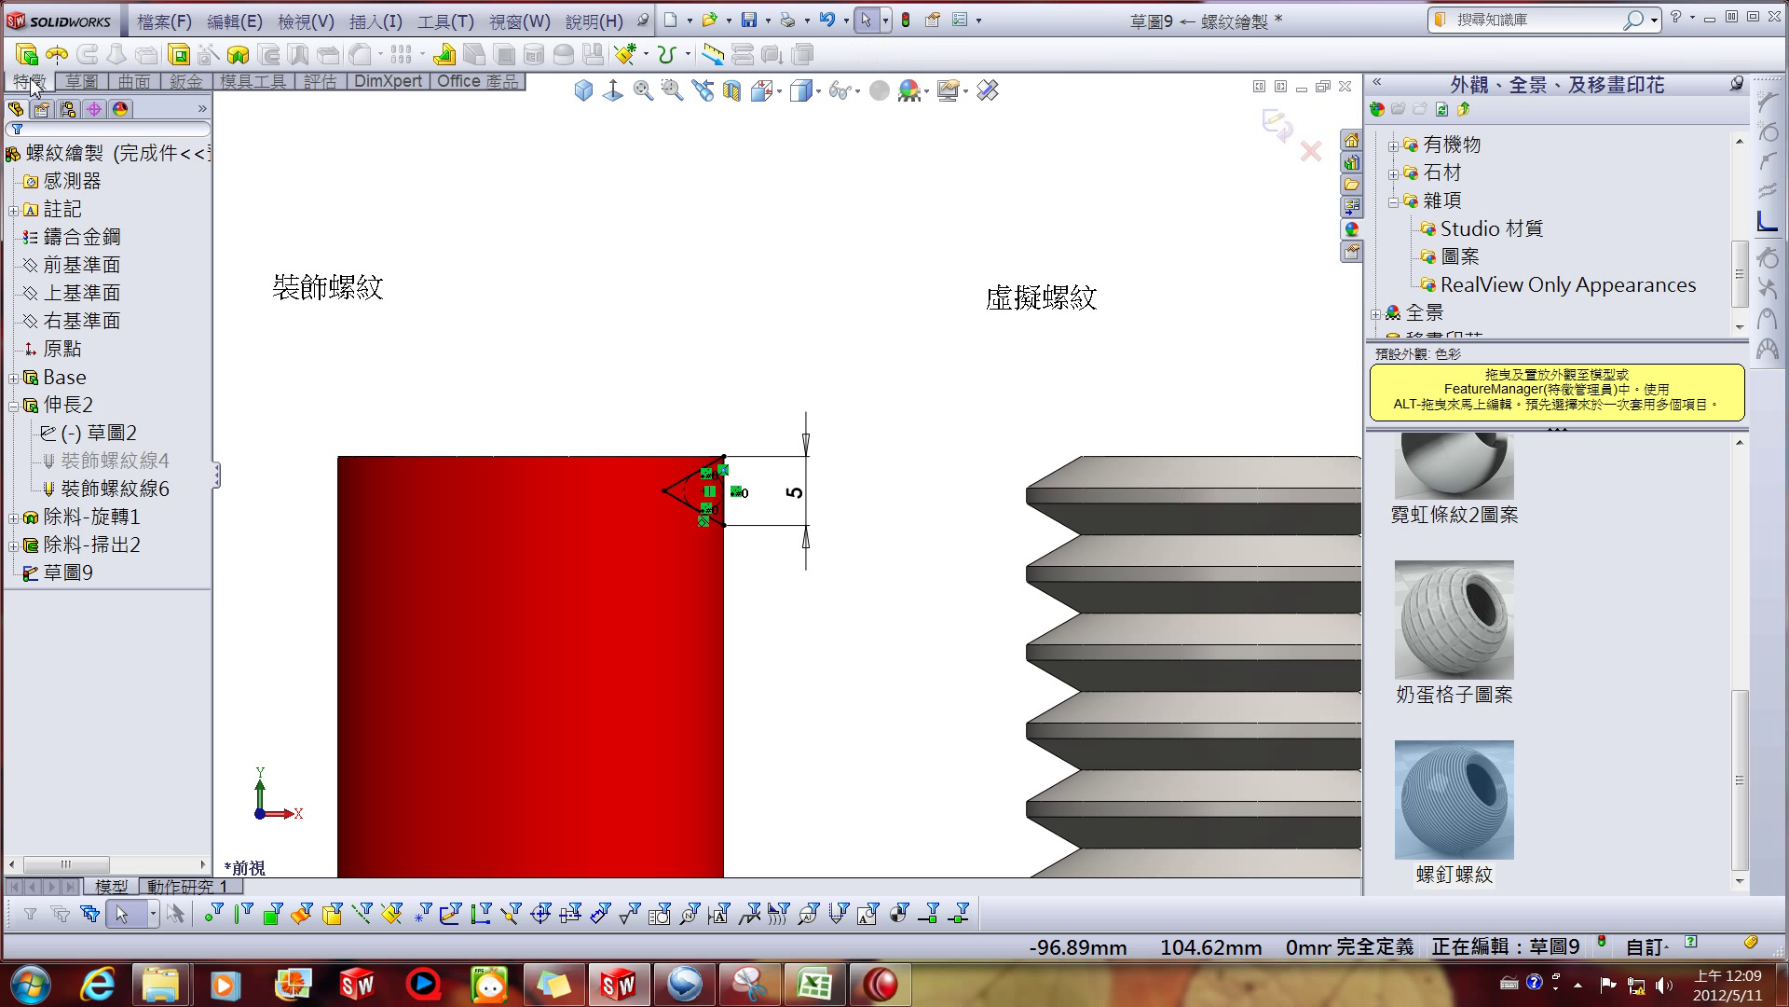
{"action": "left_click", "coordinate": [238, 61]}
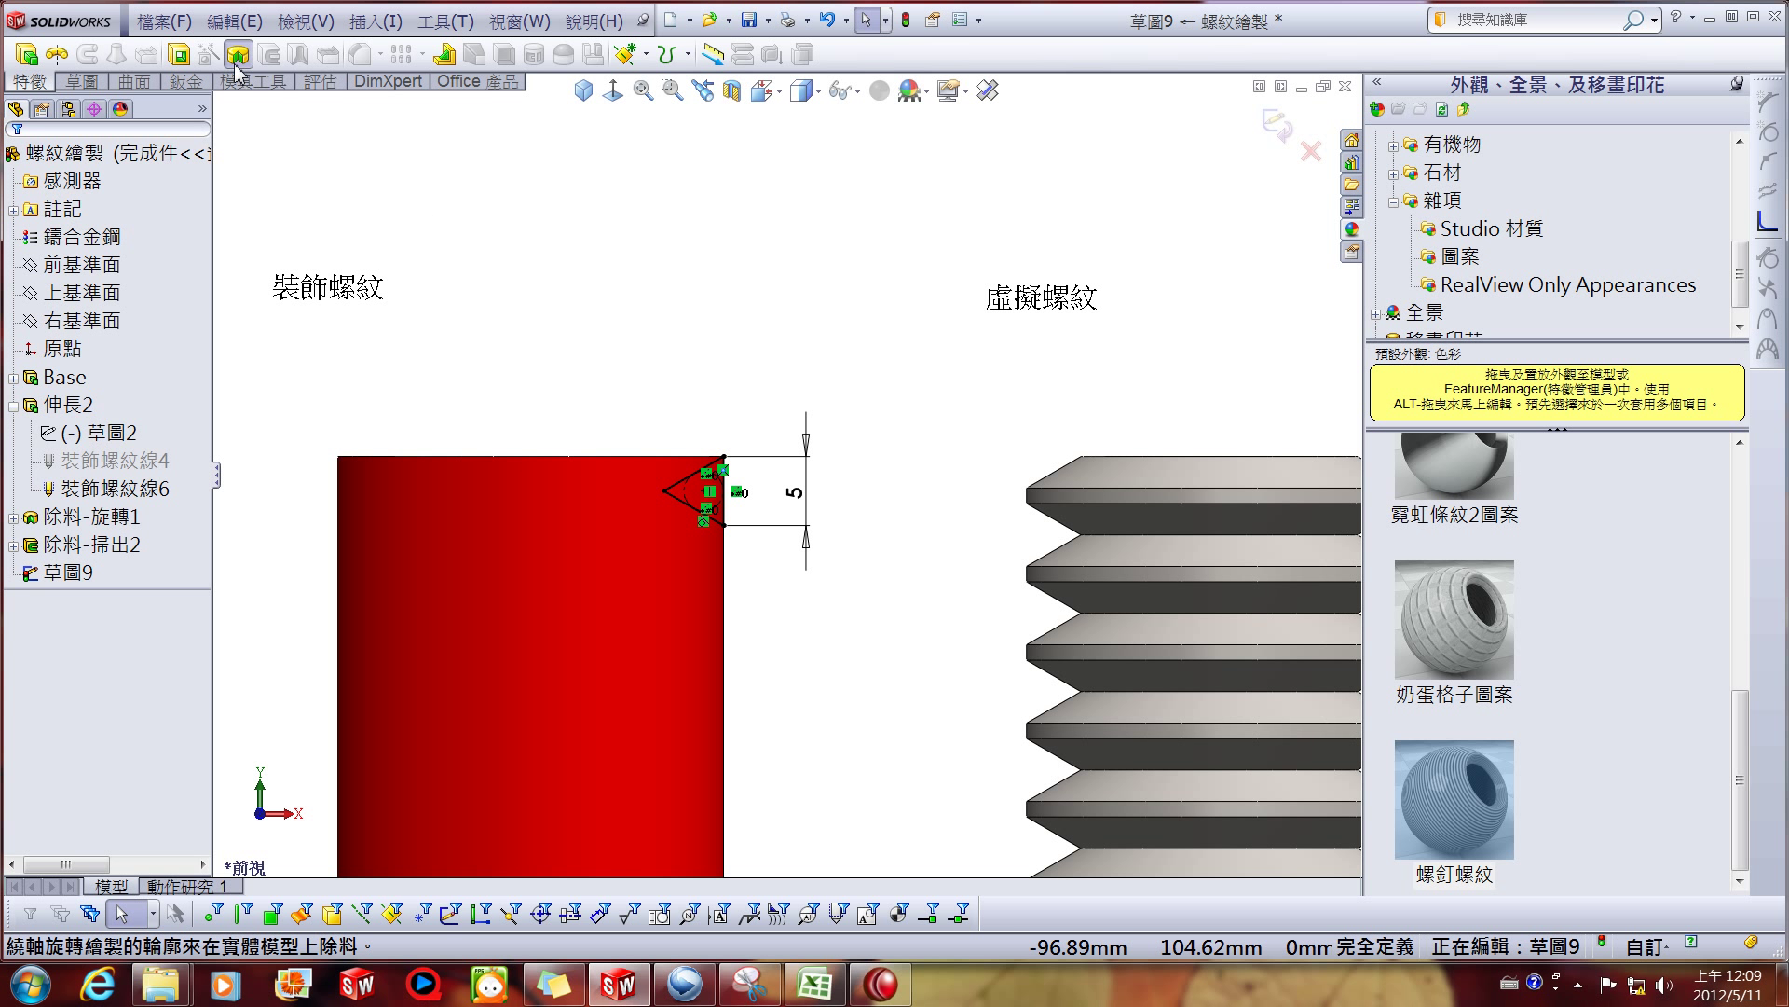
{"action": "left_click", "coordinate": [851, 99]}
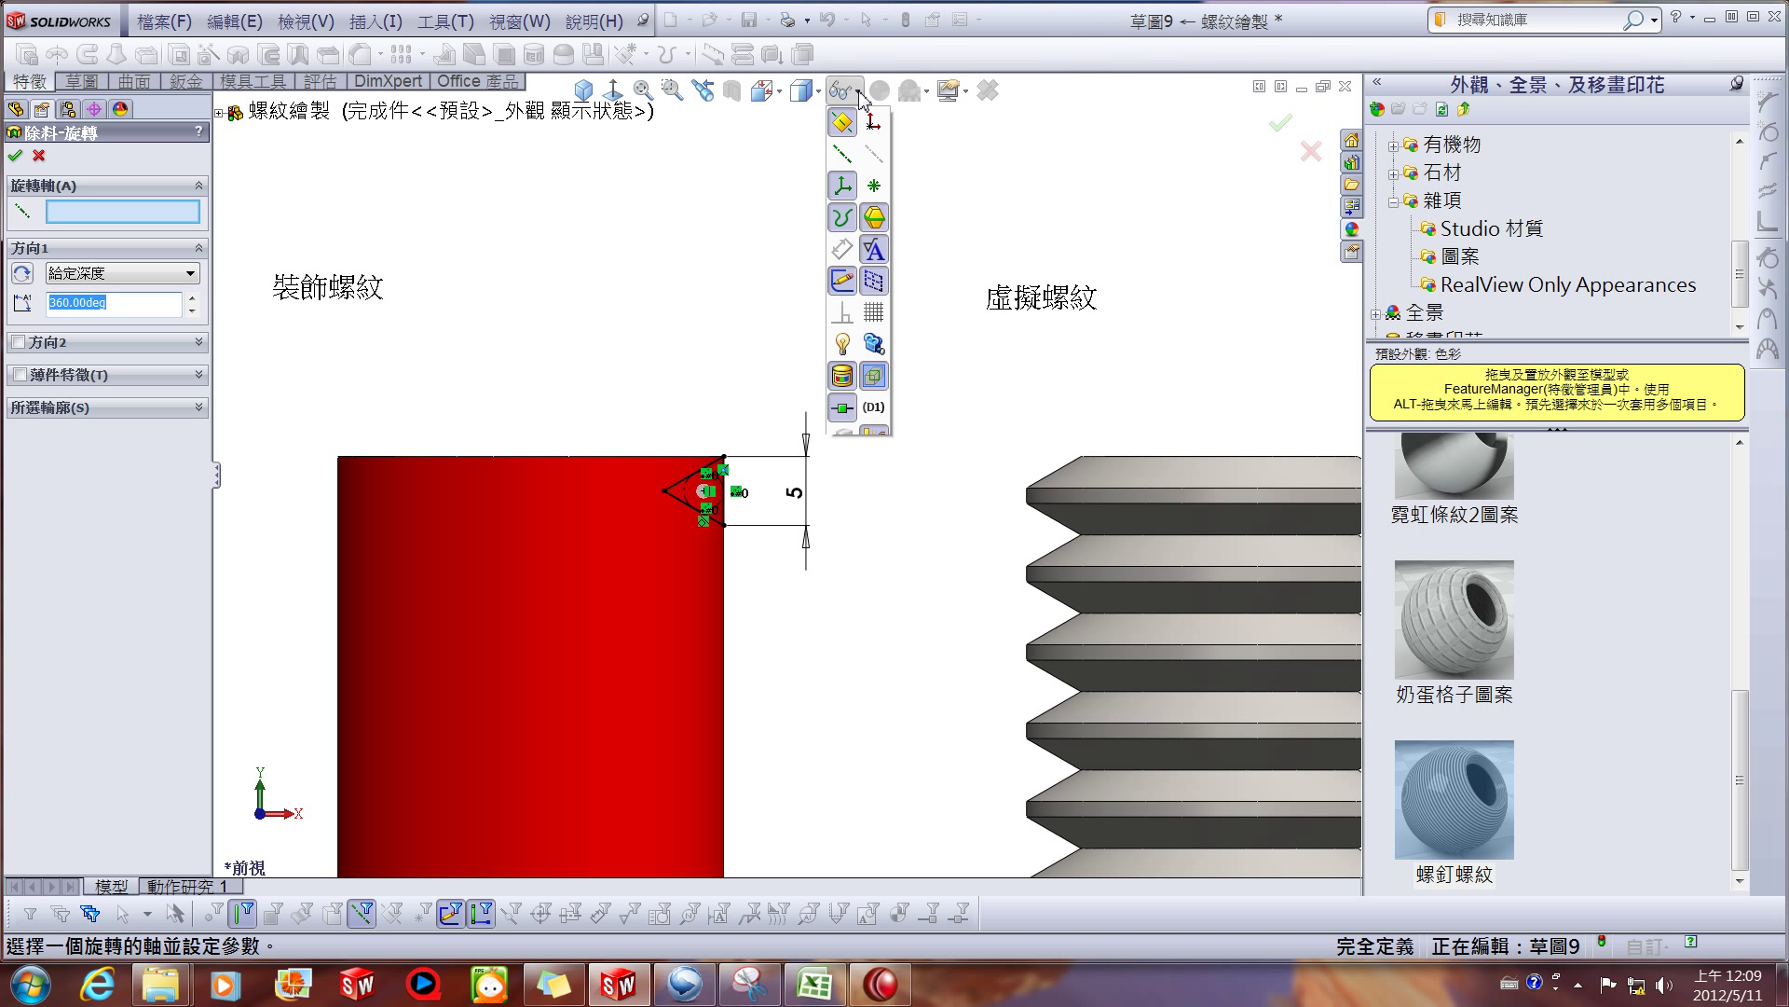
{"action": "left_click", "coordinate": [884, 161]}
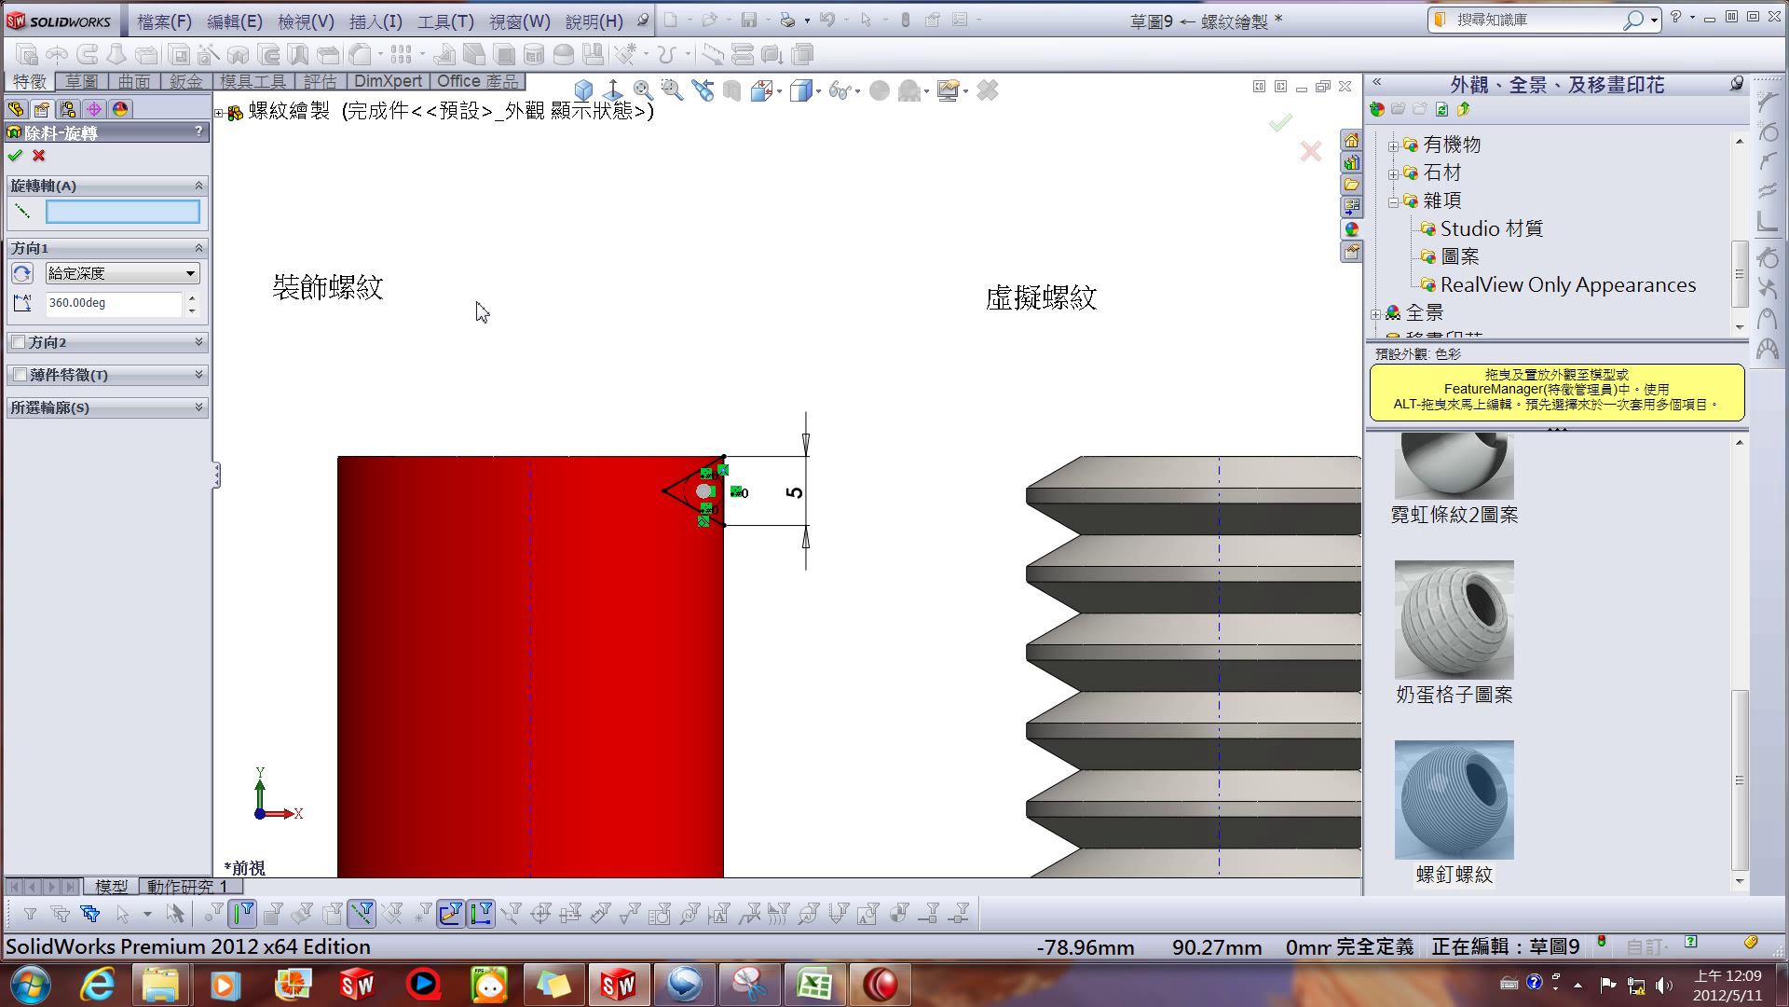
{"action": "middle_click_drag", "start_coordinate": [481, 308], "coordinate": [438, 347]}
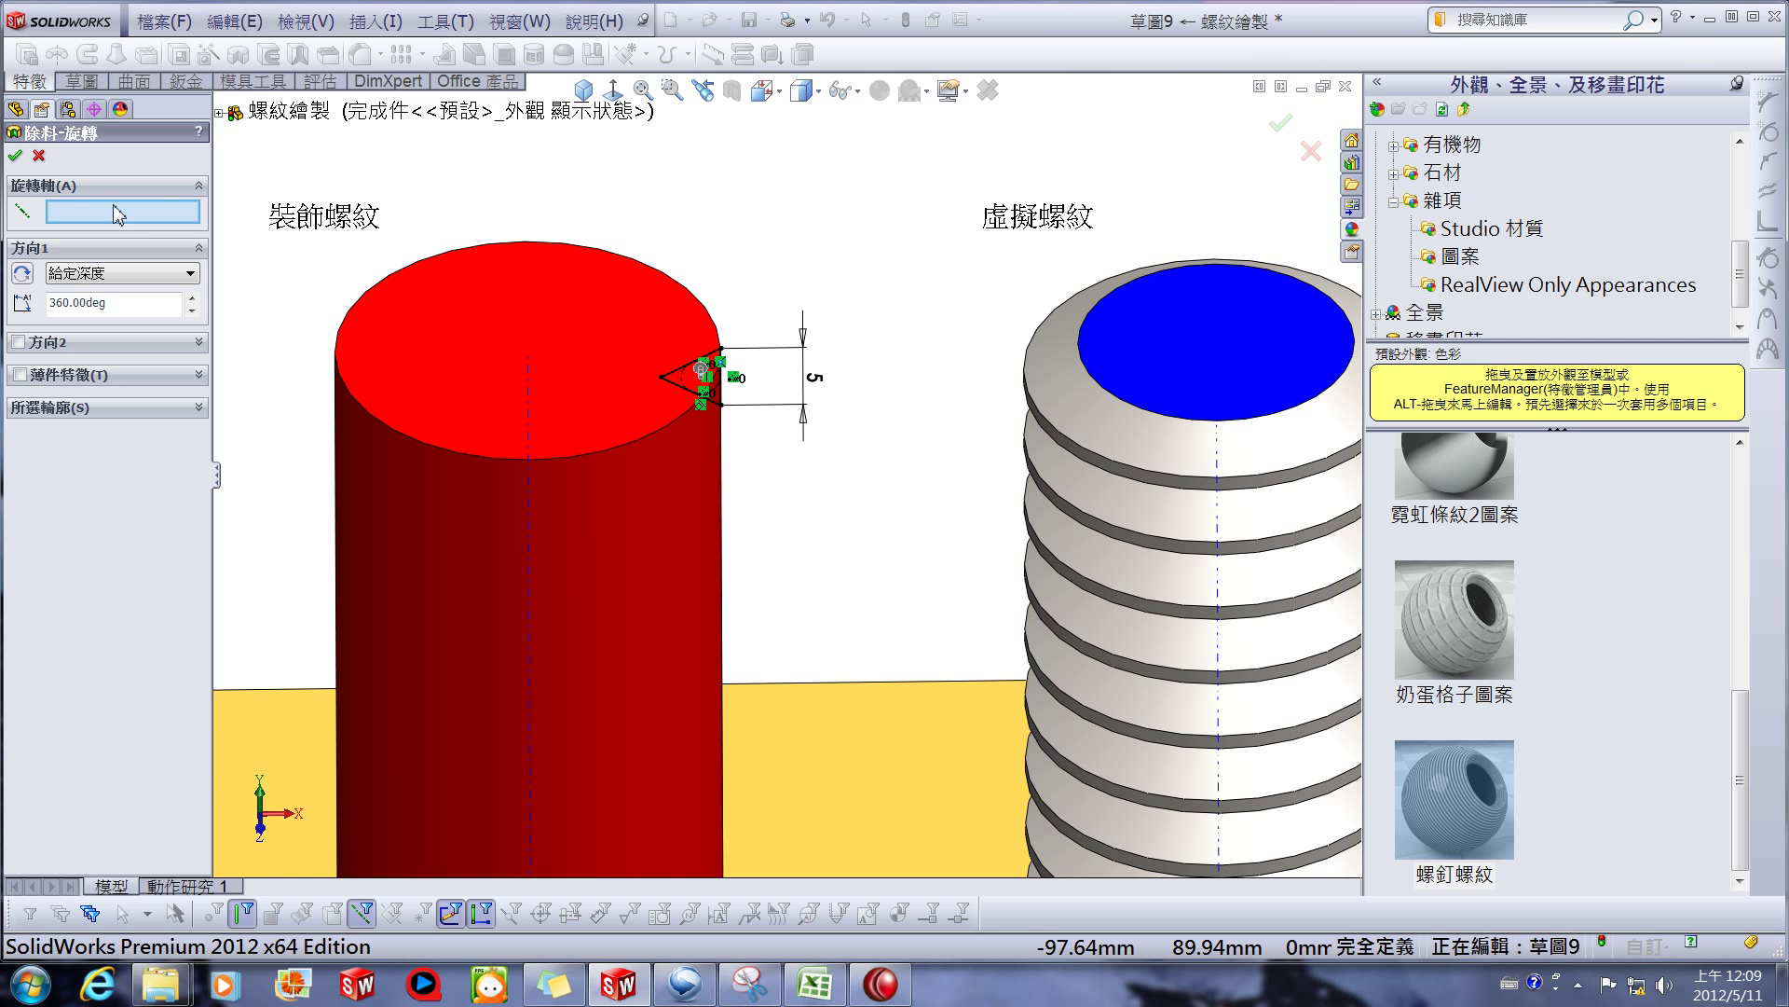
{"action": "left_click", "coordinate": [529, 397]}
{"action": "right_click", "coordinate": [529, 397]}
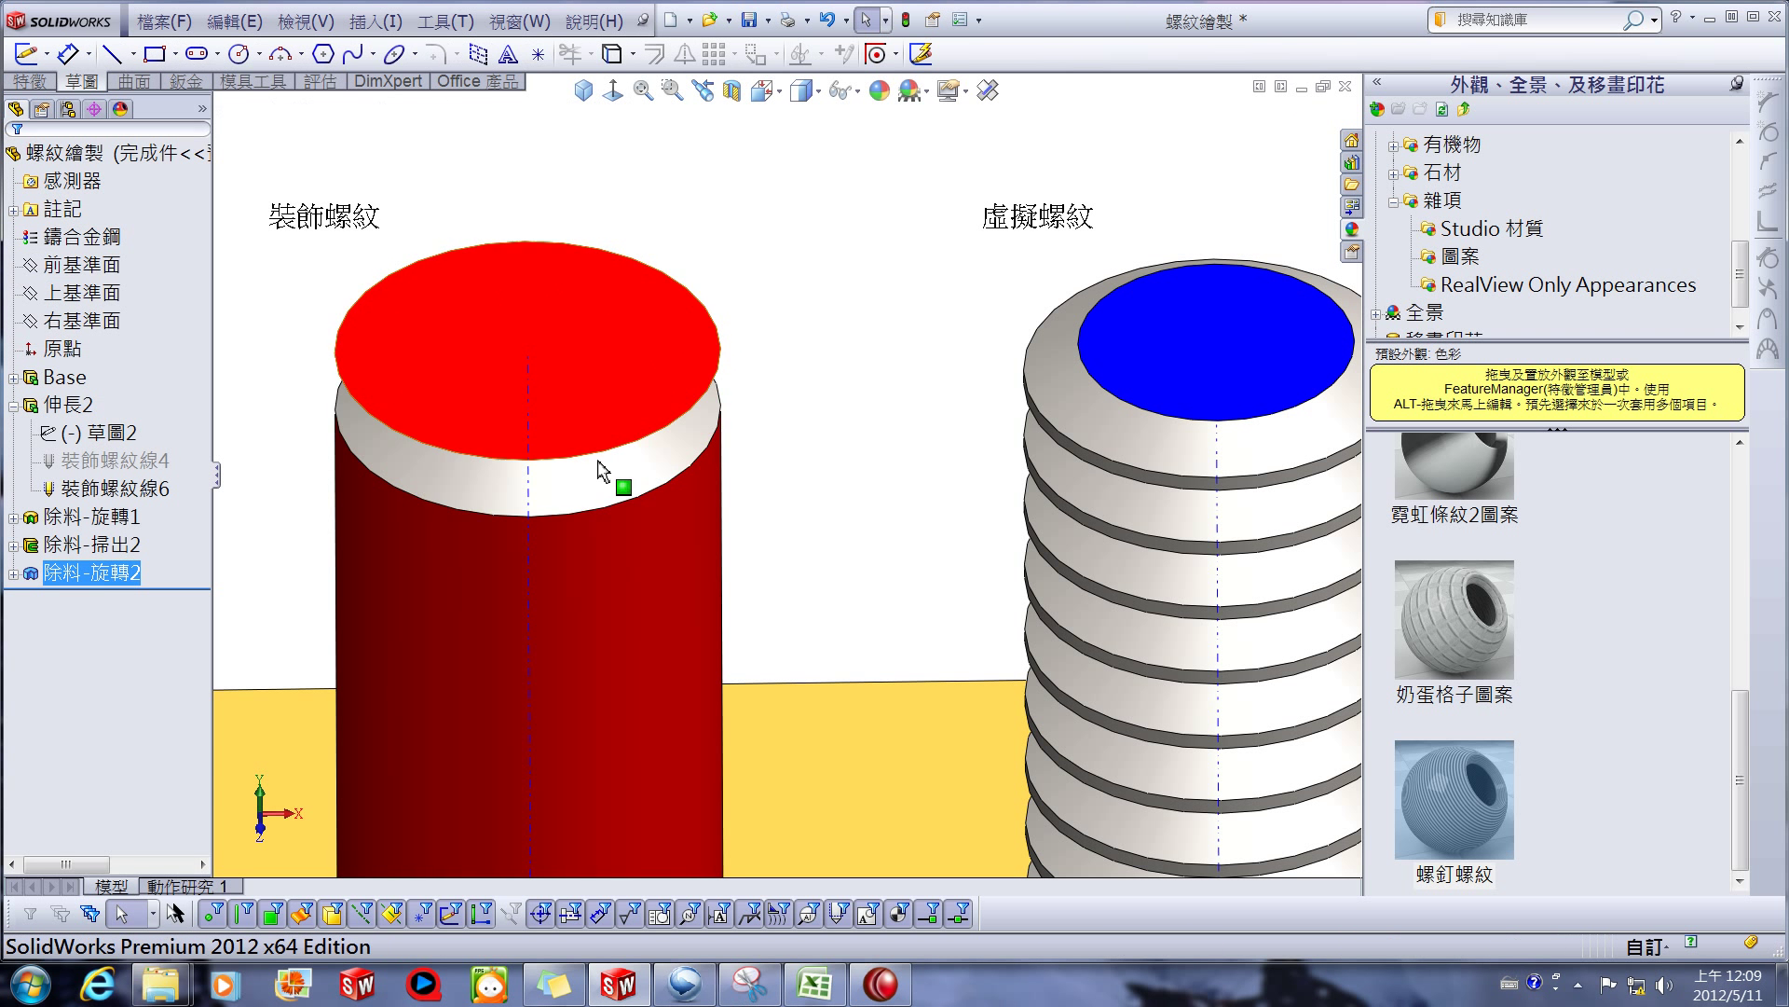
{"action": "scroll", "coordinate": [612, 475], "scroll_direction": "up", "scroll_amount": 3}
{"action": "middle_click_drag", "start_coordinate": [687, 519], "coordinate": [691, 408]}
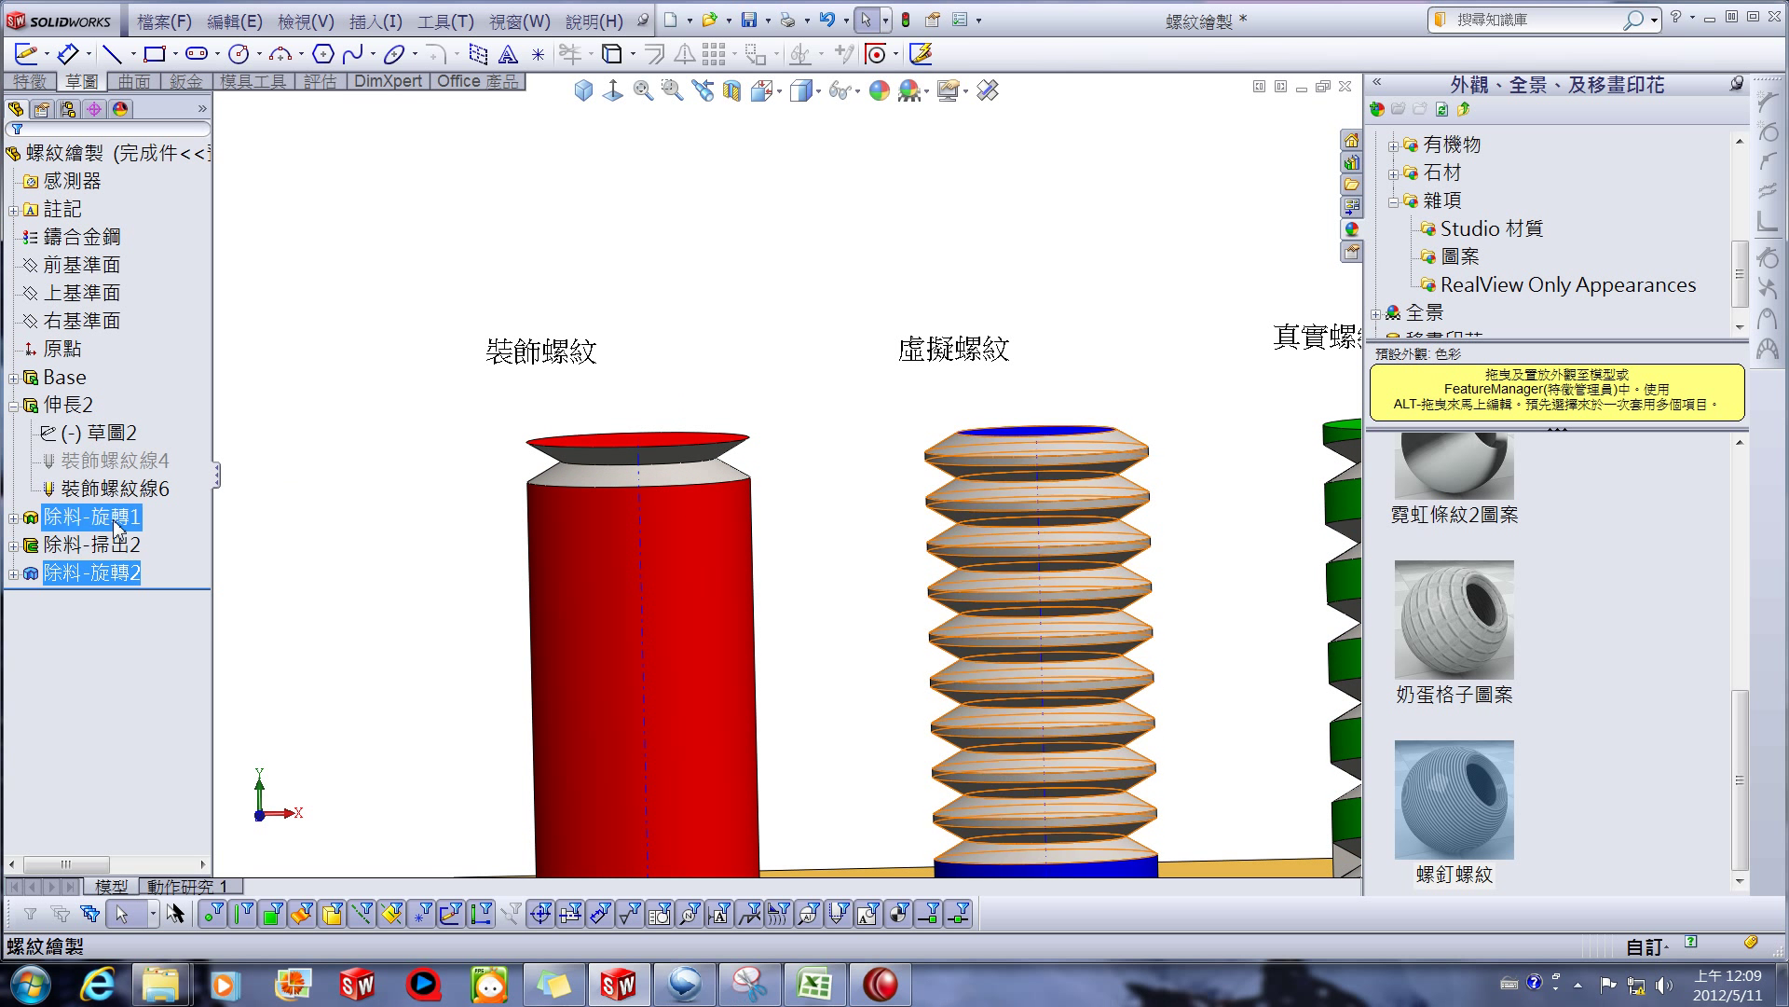
Reopen the revolved cut's profile sketch and view it normal to the sketch plane.
{"action": "right_click", "coordinate": [115, 573]}
{"action": "left_click", "coordinate": [147, 522]}
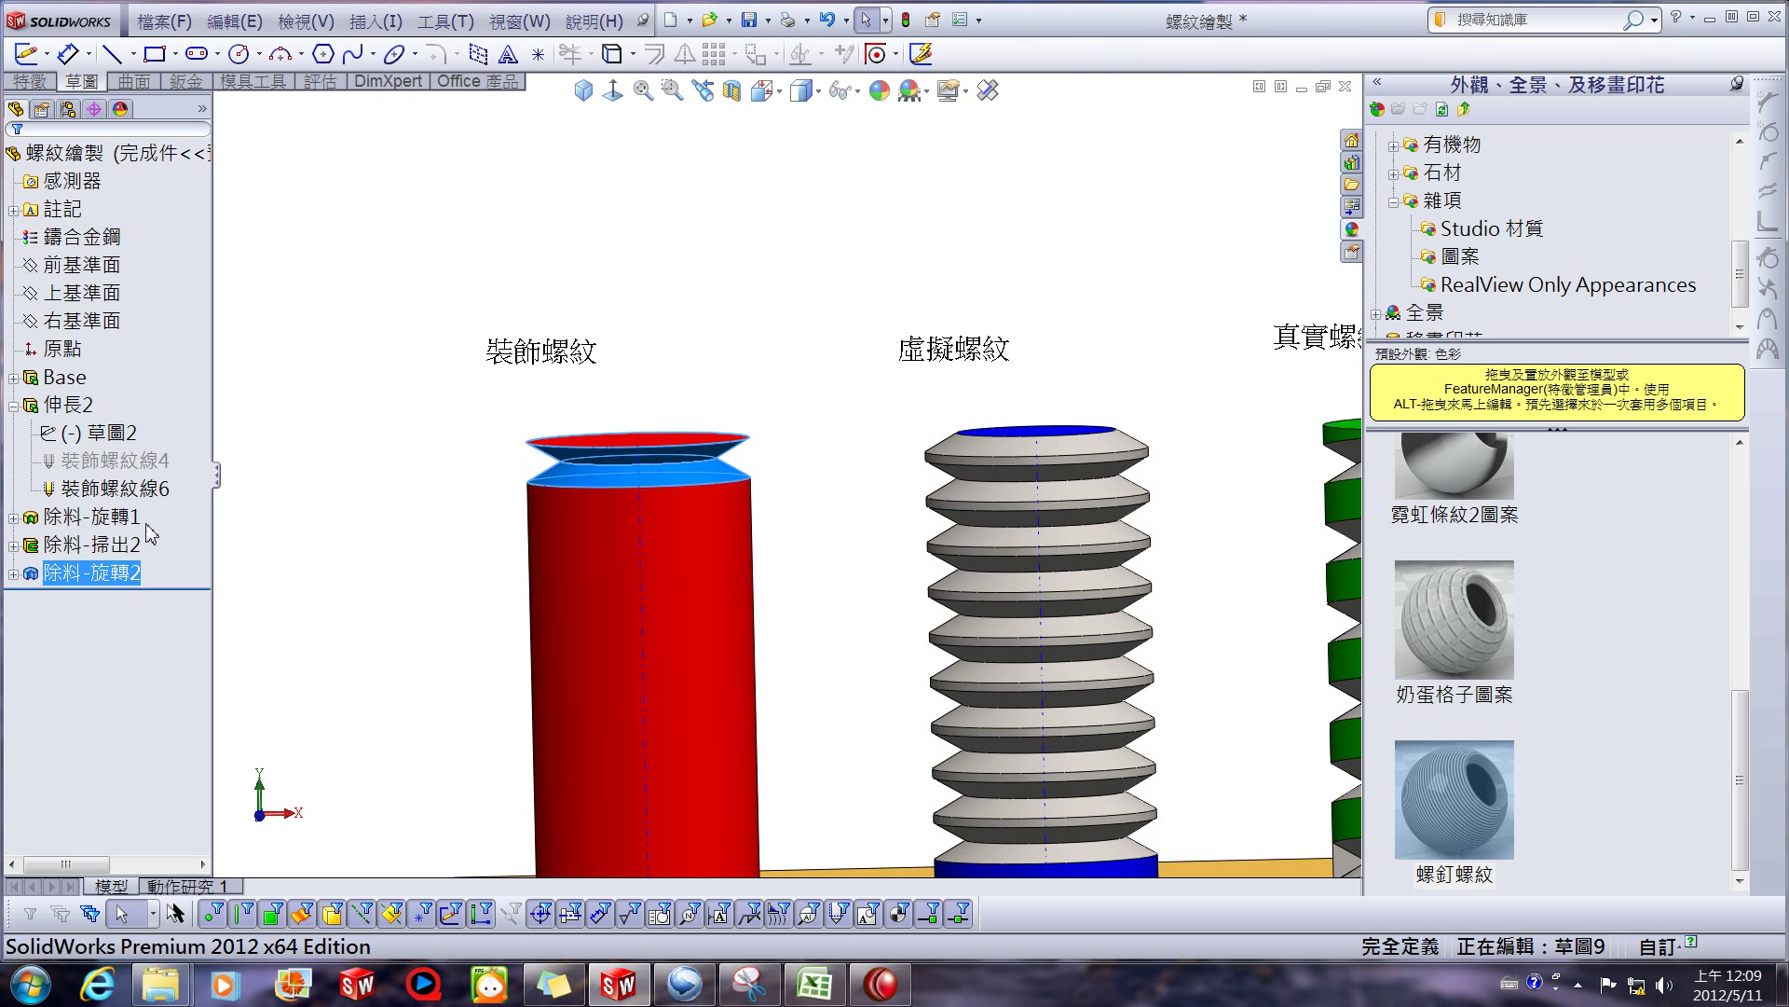
{"action": "scroll", "coordinate": [850, 364], "scroll_direction": "down", "scroll_amount": 2}
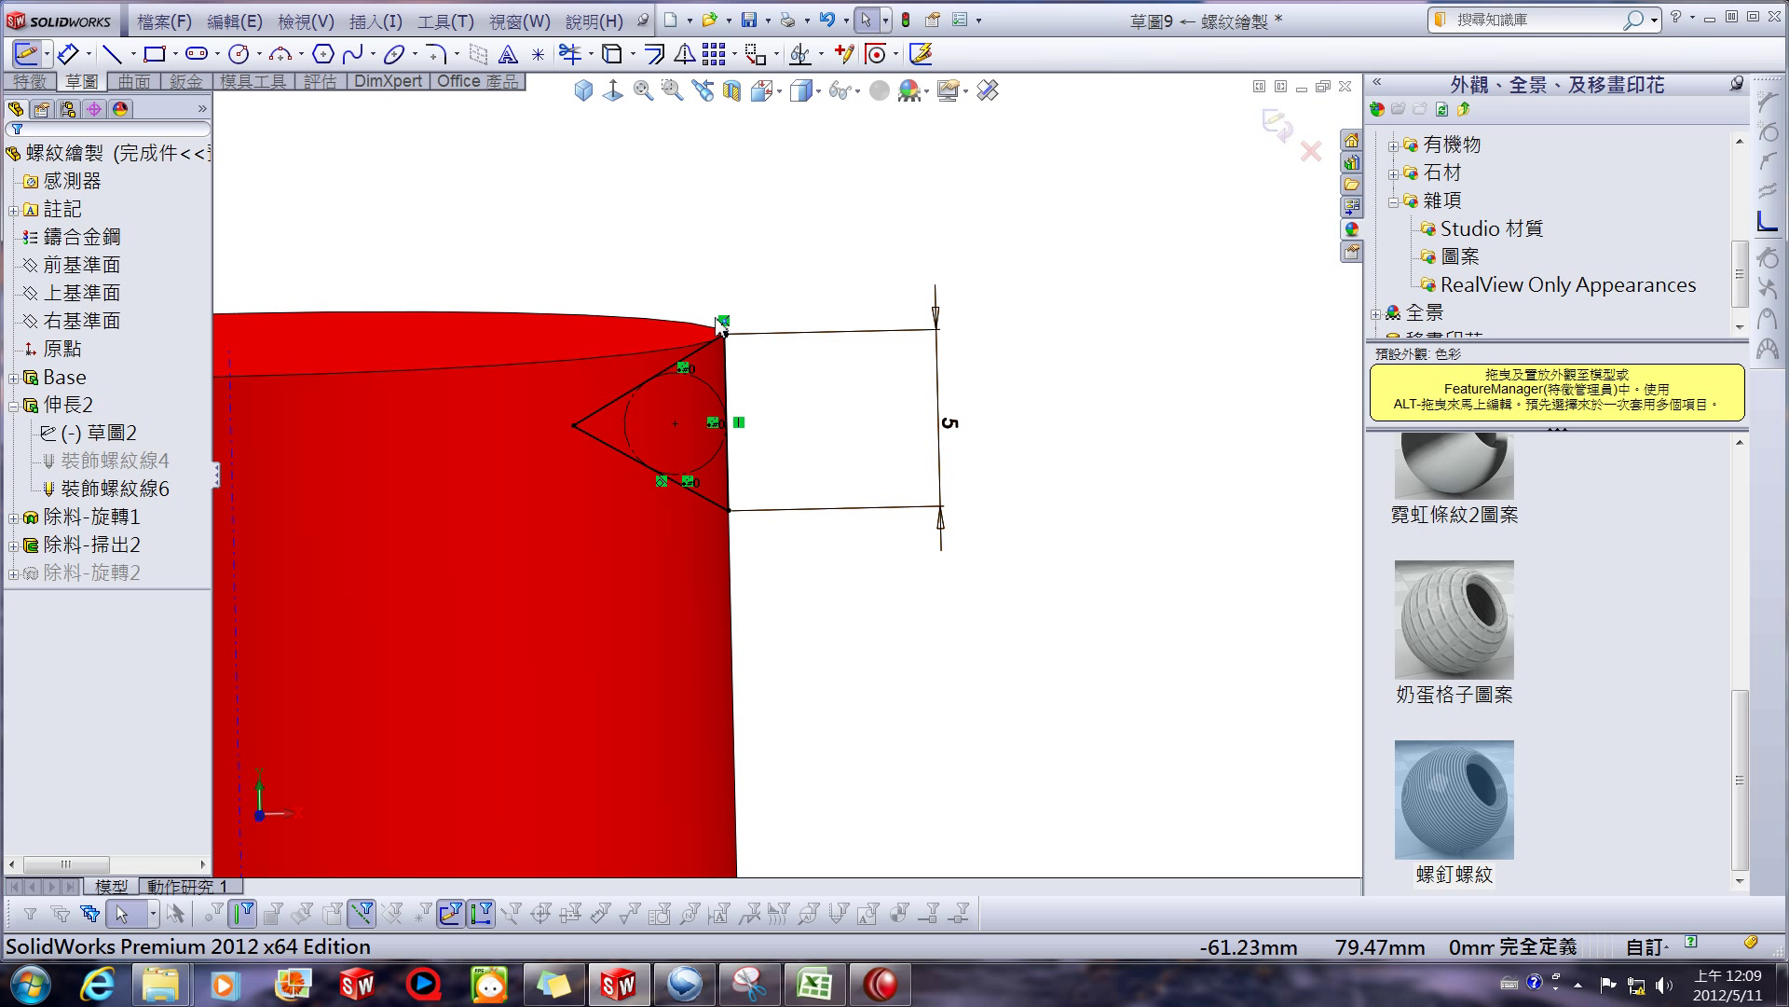
{"action": "key", "text": "ctrl+z"}
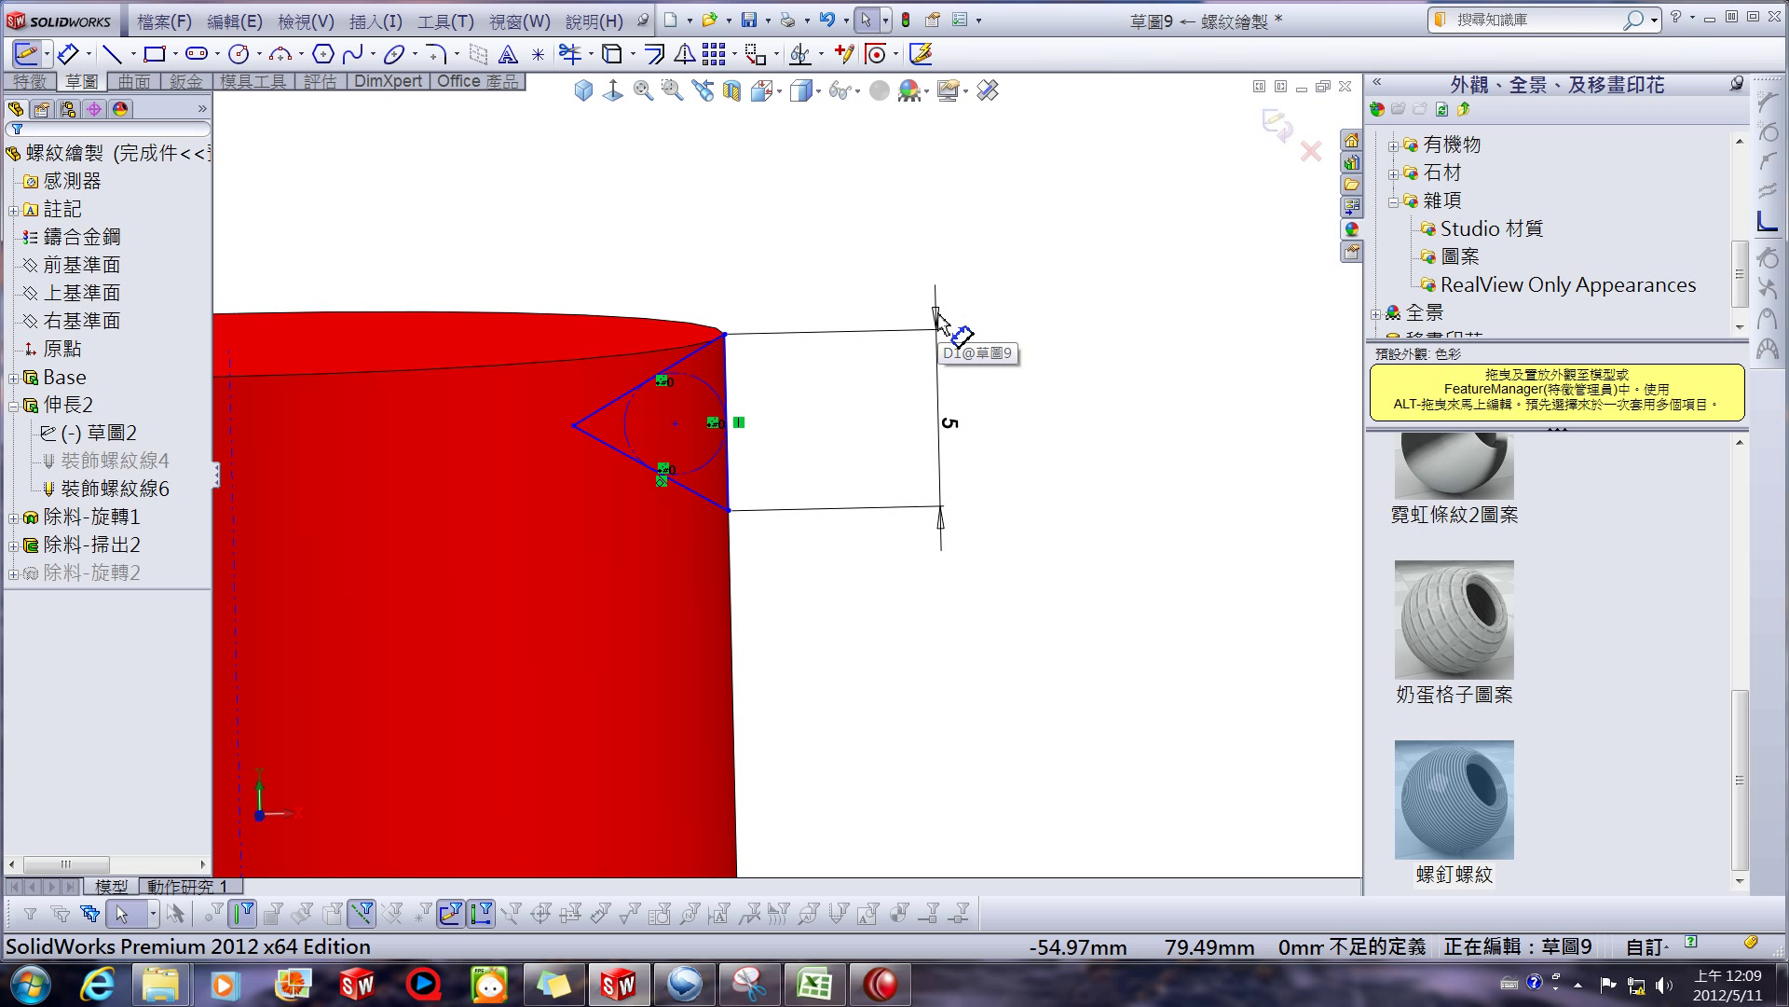
{"action": "left_click", "coordinate": [613, 90]}
{"action": "scroll", "coordinate": [665, 527], "scroll_direction": "down", "scroll_amount": 6}
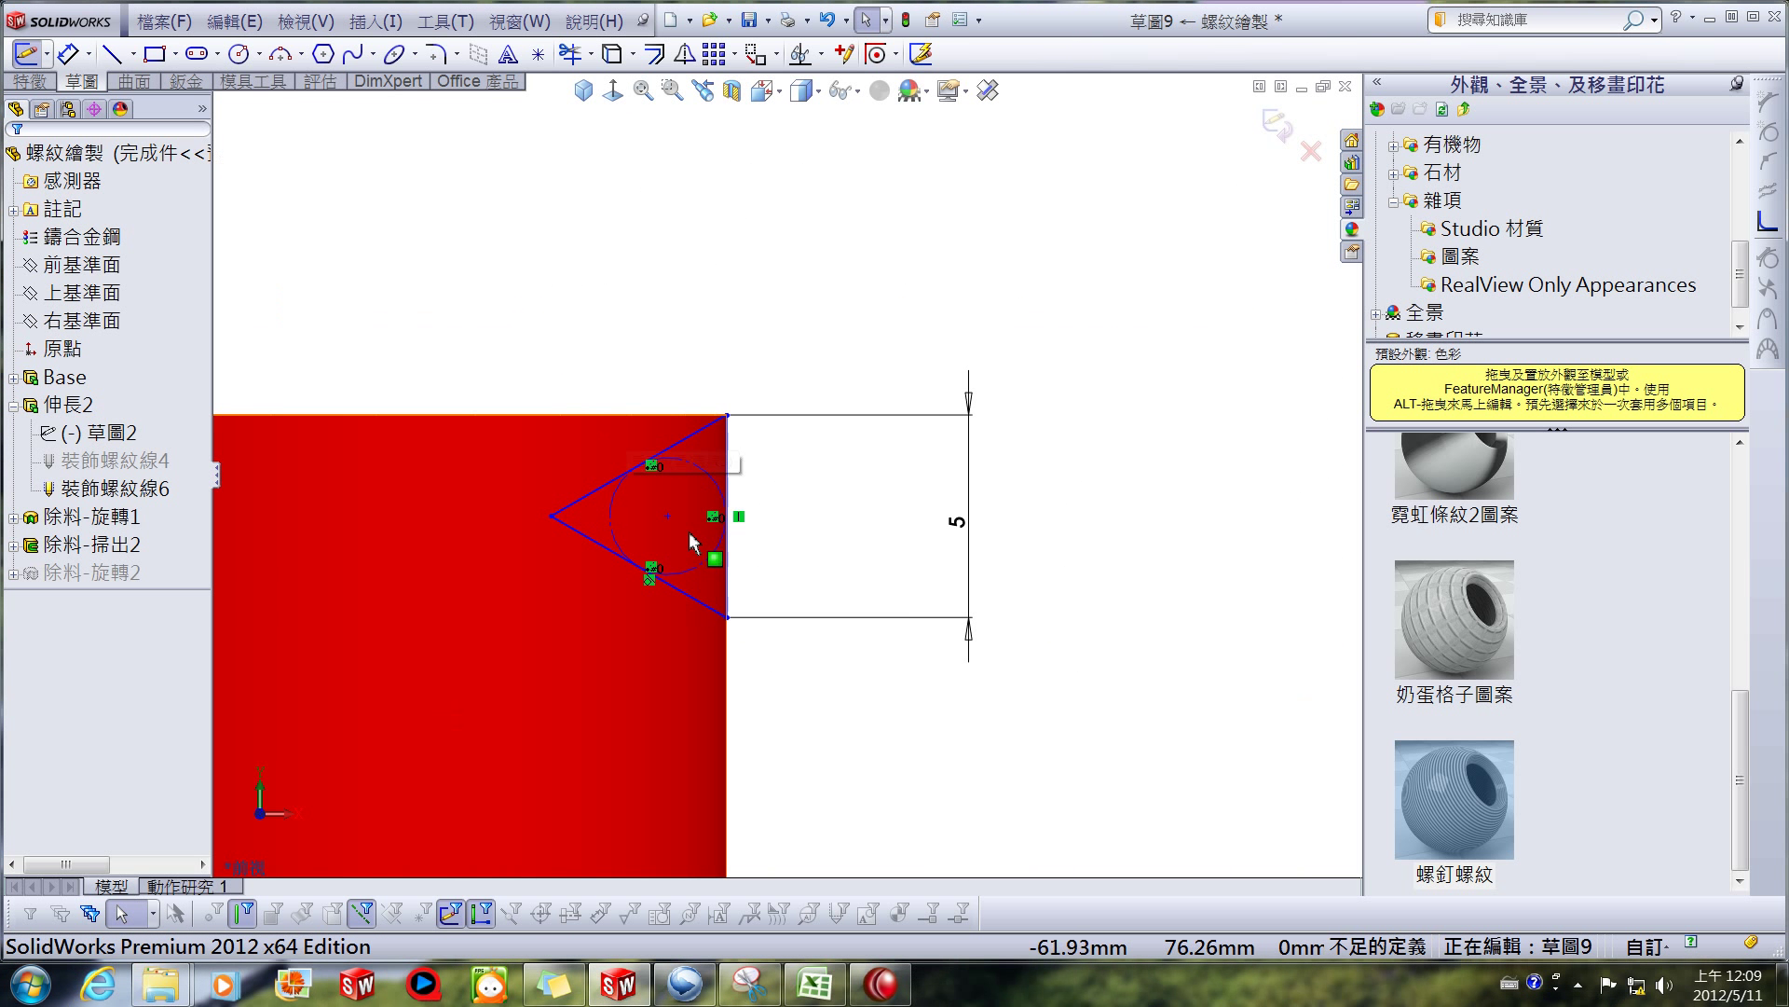
Make the groove circle's centre coincident with the cylinder's top edge.
{"action": "left_click", "coordinate": [668, 517]}
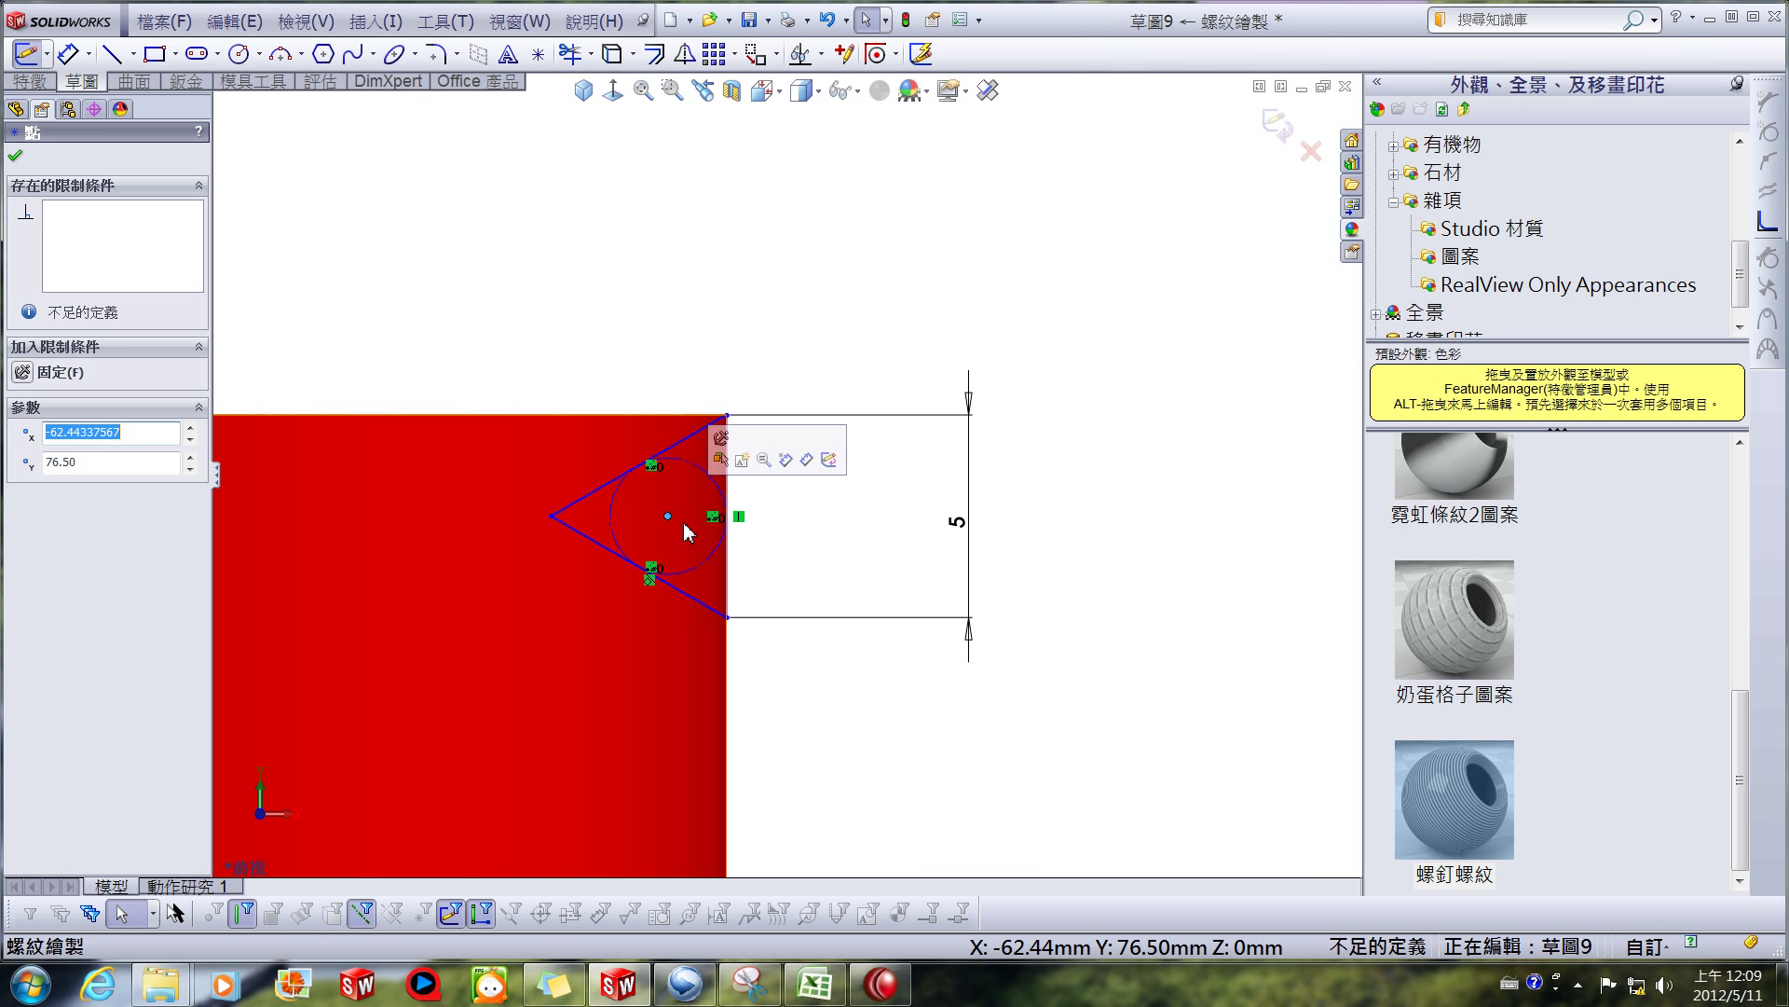
{"action": "left_click", "coordinate": [609, 416], "text": "ctrl"}
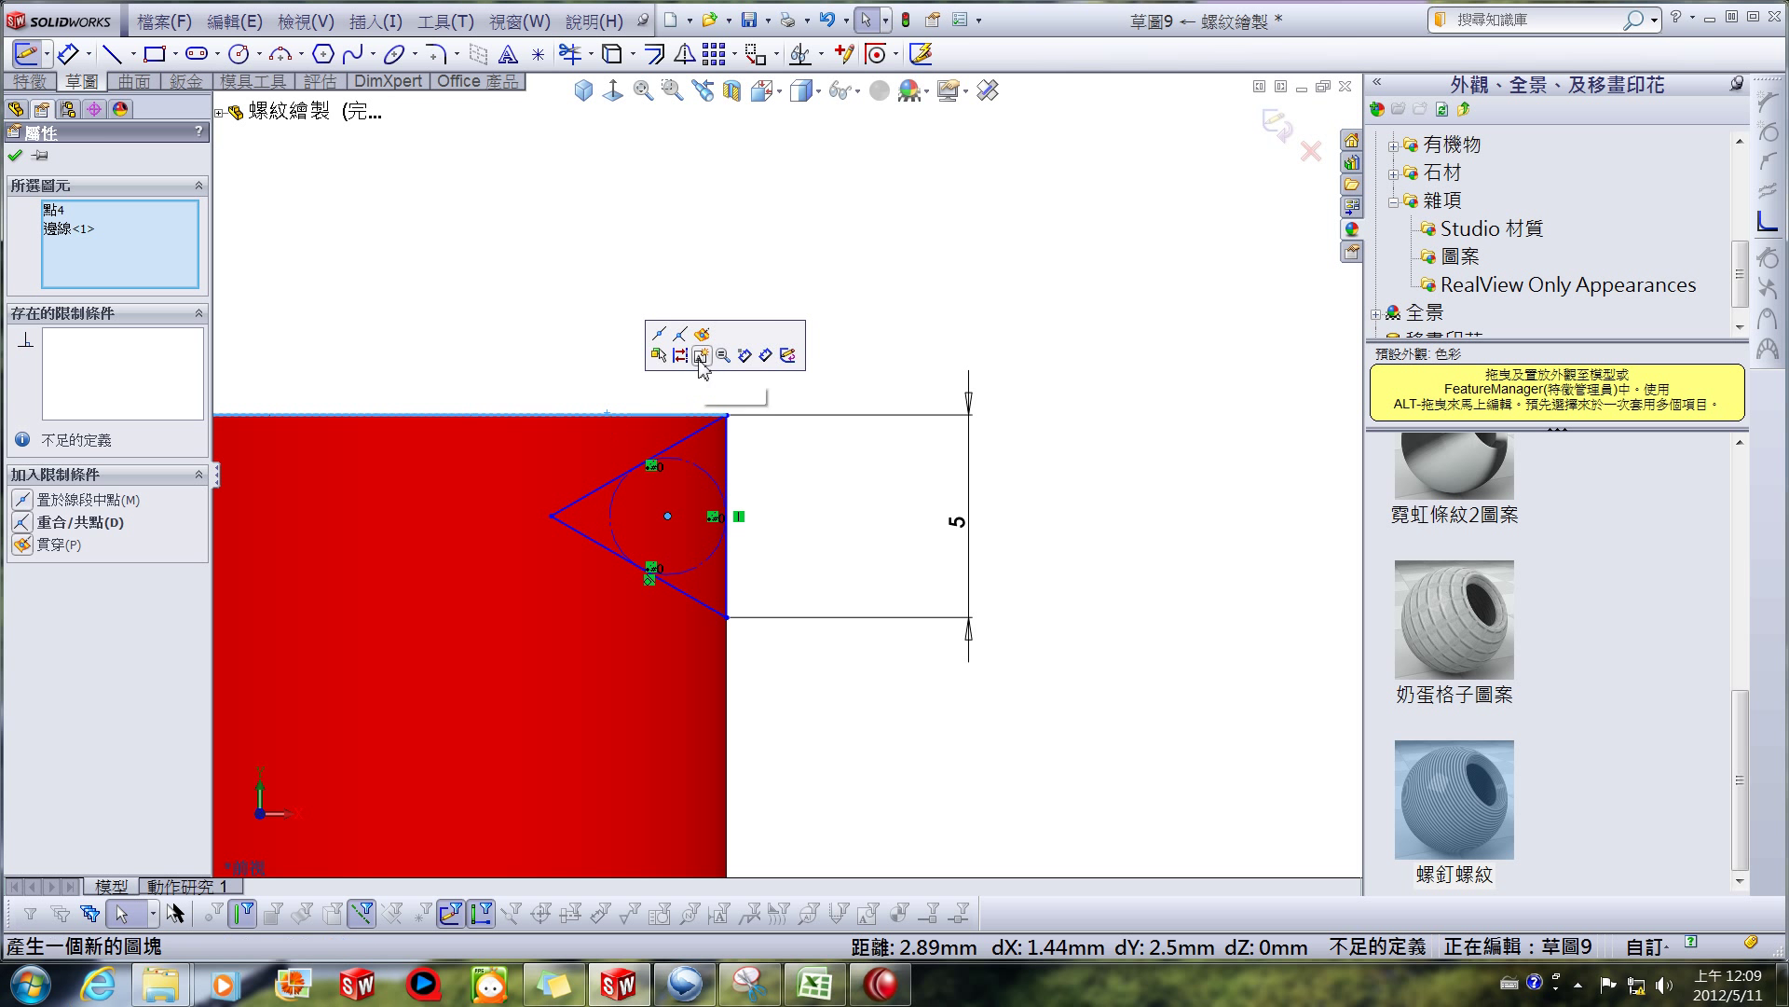
{"action": "left_click", "coordinate": [680, 334]}
{"action": "left_click", "coordinate": [833, 438]}
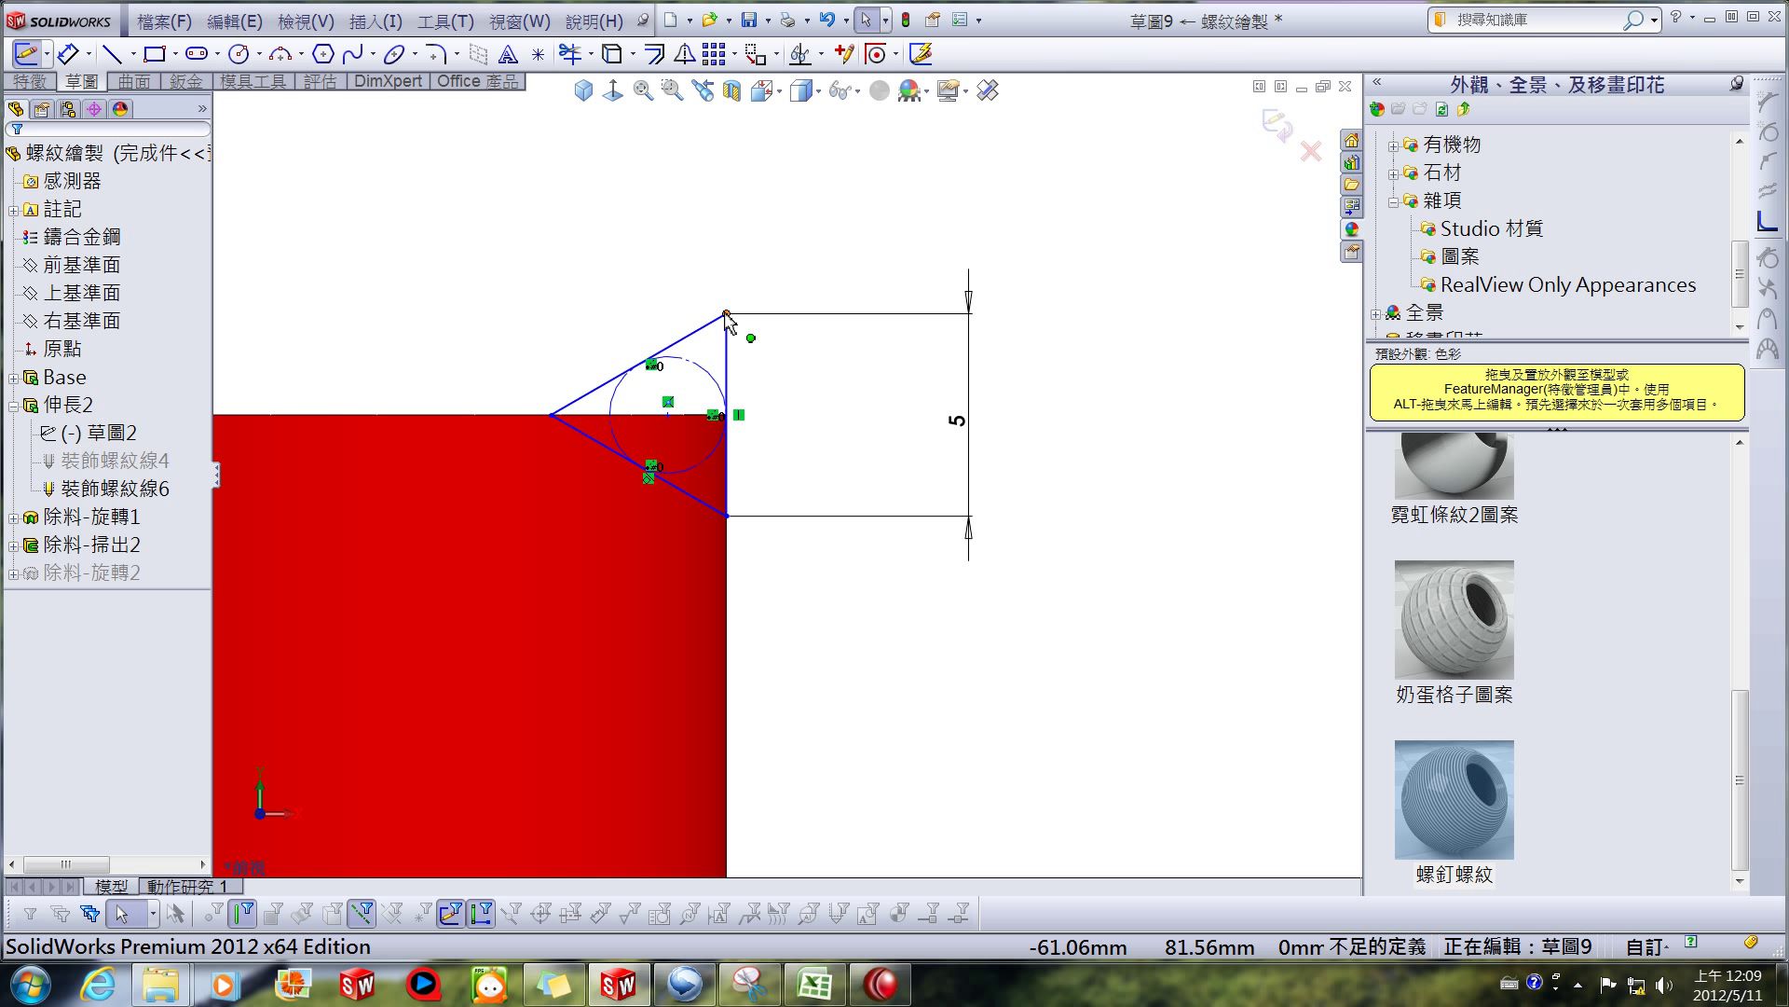
Make the groove circle tangent to the cylinder's side edge and exit the sketch.
{"action": "left_click", "coordinate": [716, 382]}
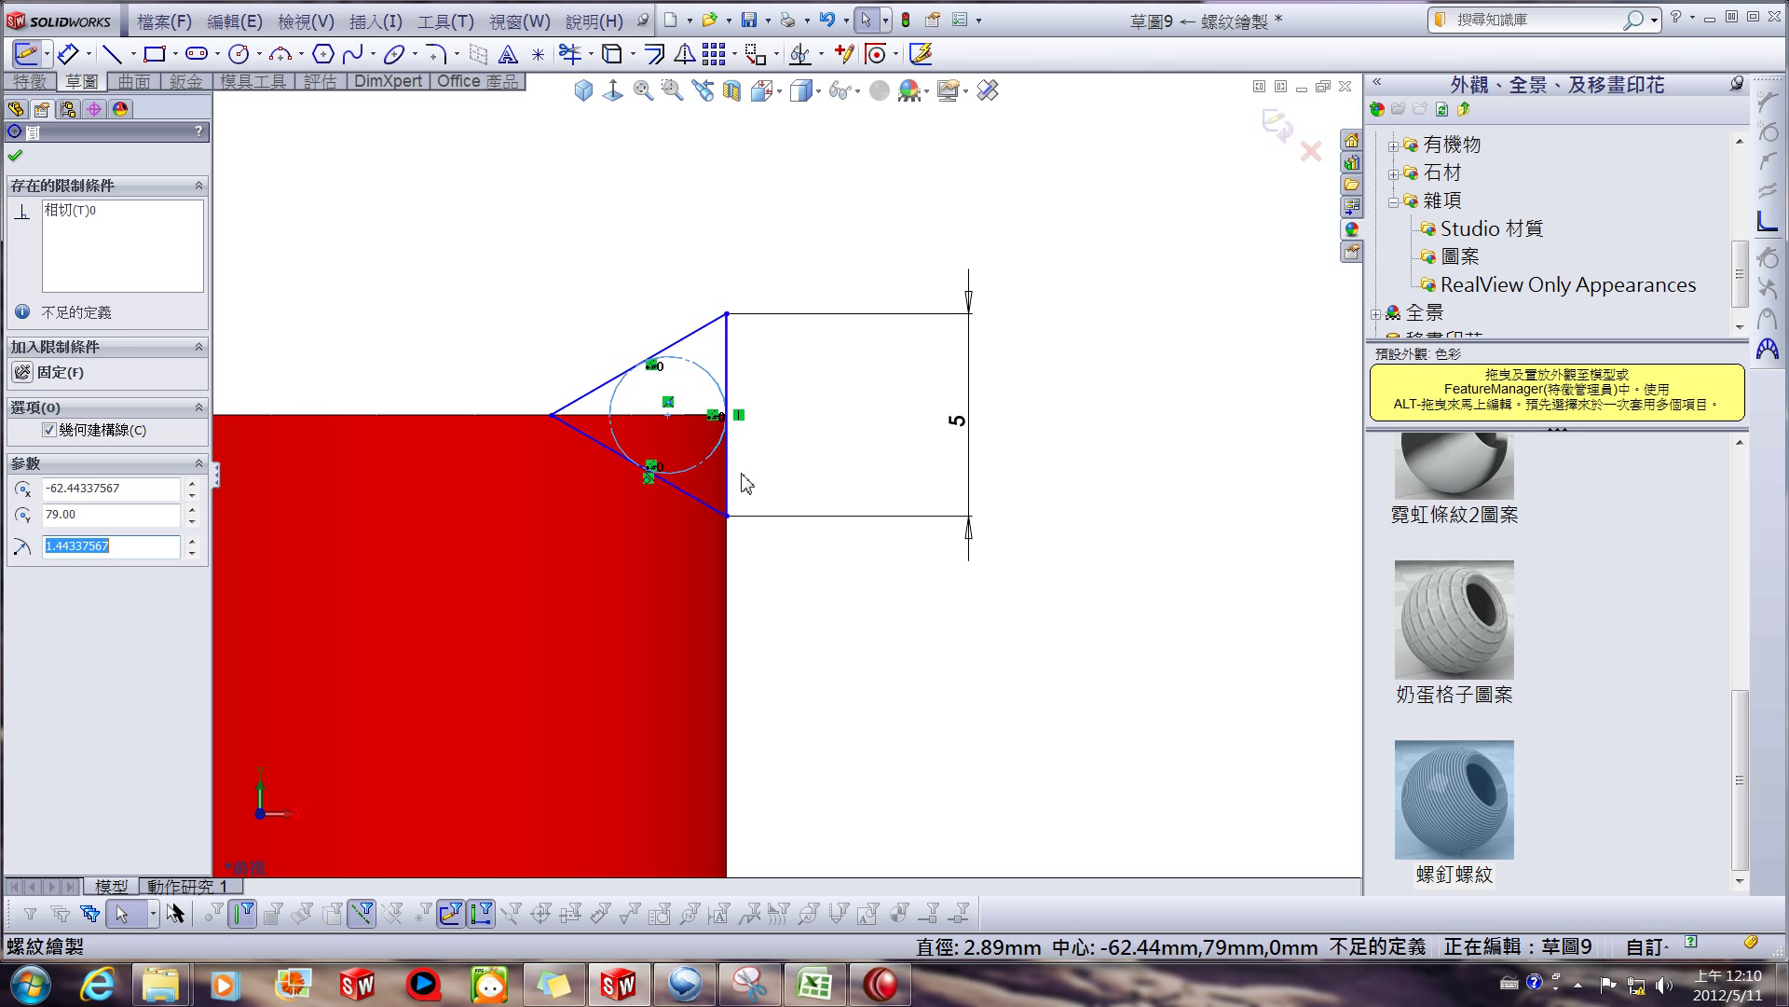
{"action": "left_click", "coordinate": [728, 594], "text": "ctrl"}
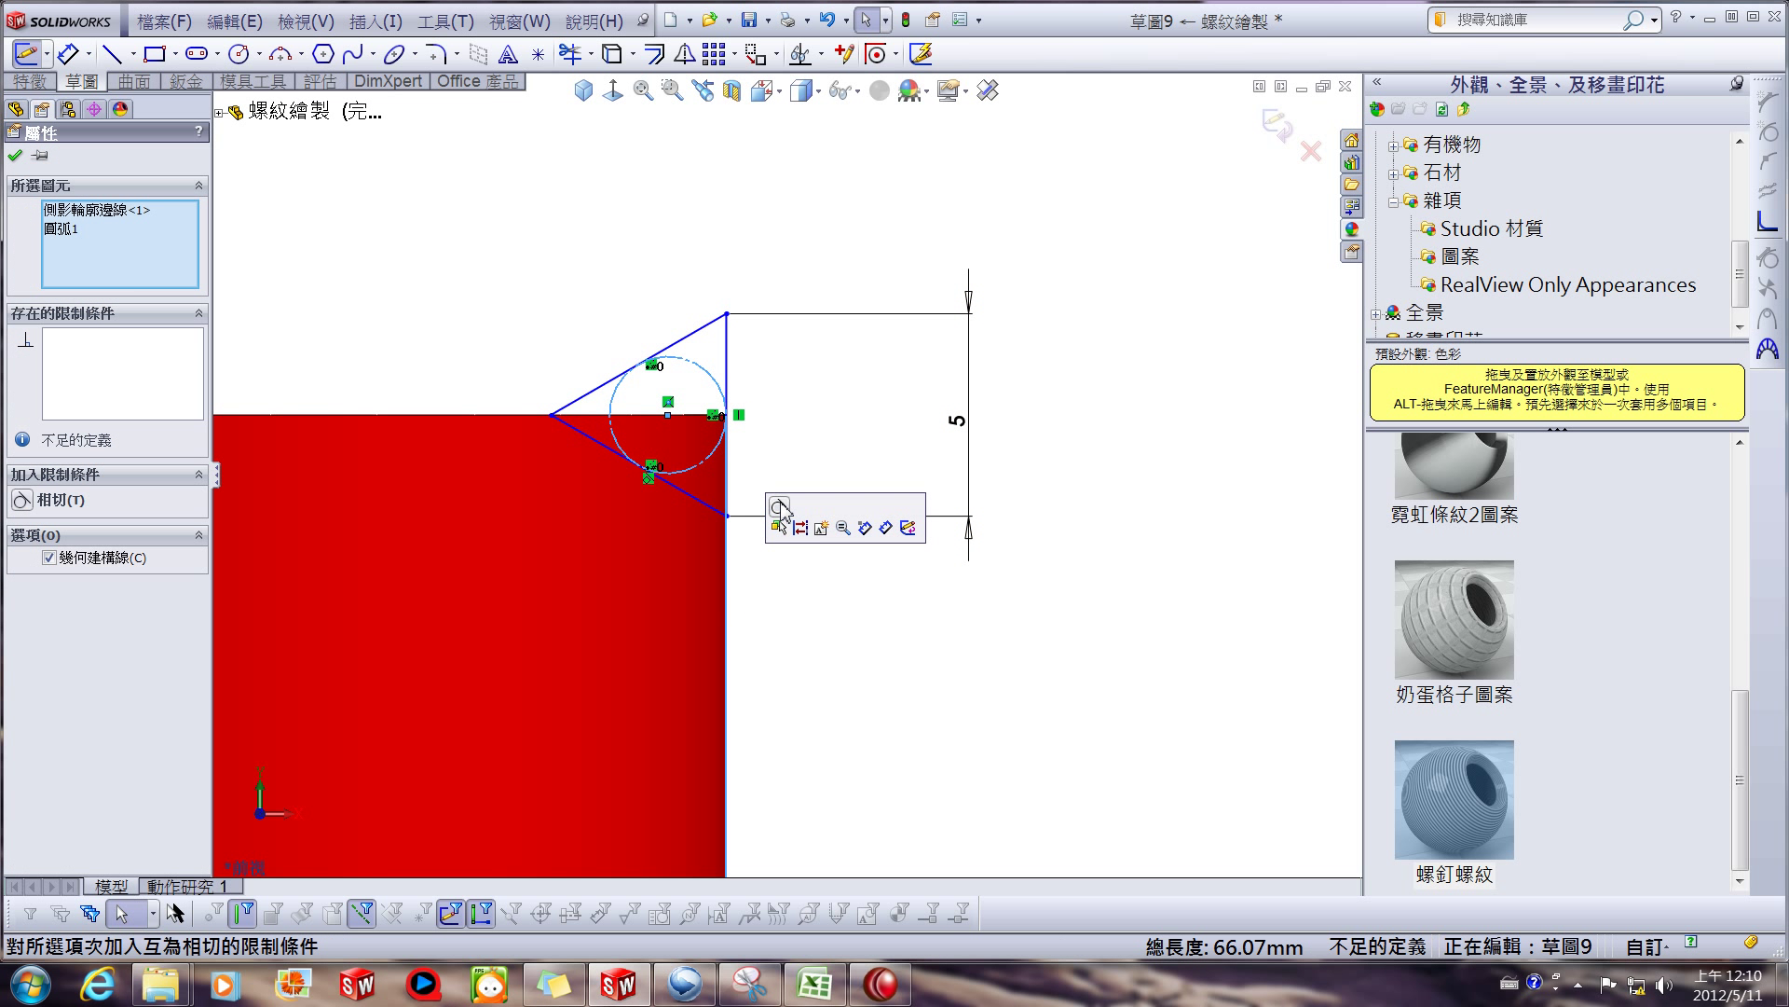
{"action": "left_click", "coordinate": [779, 509]}
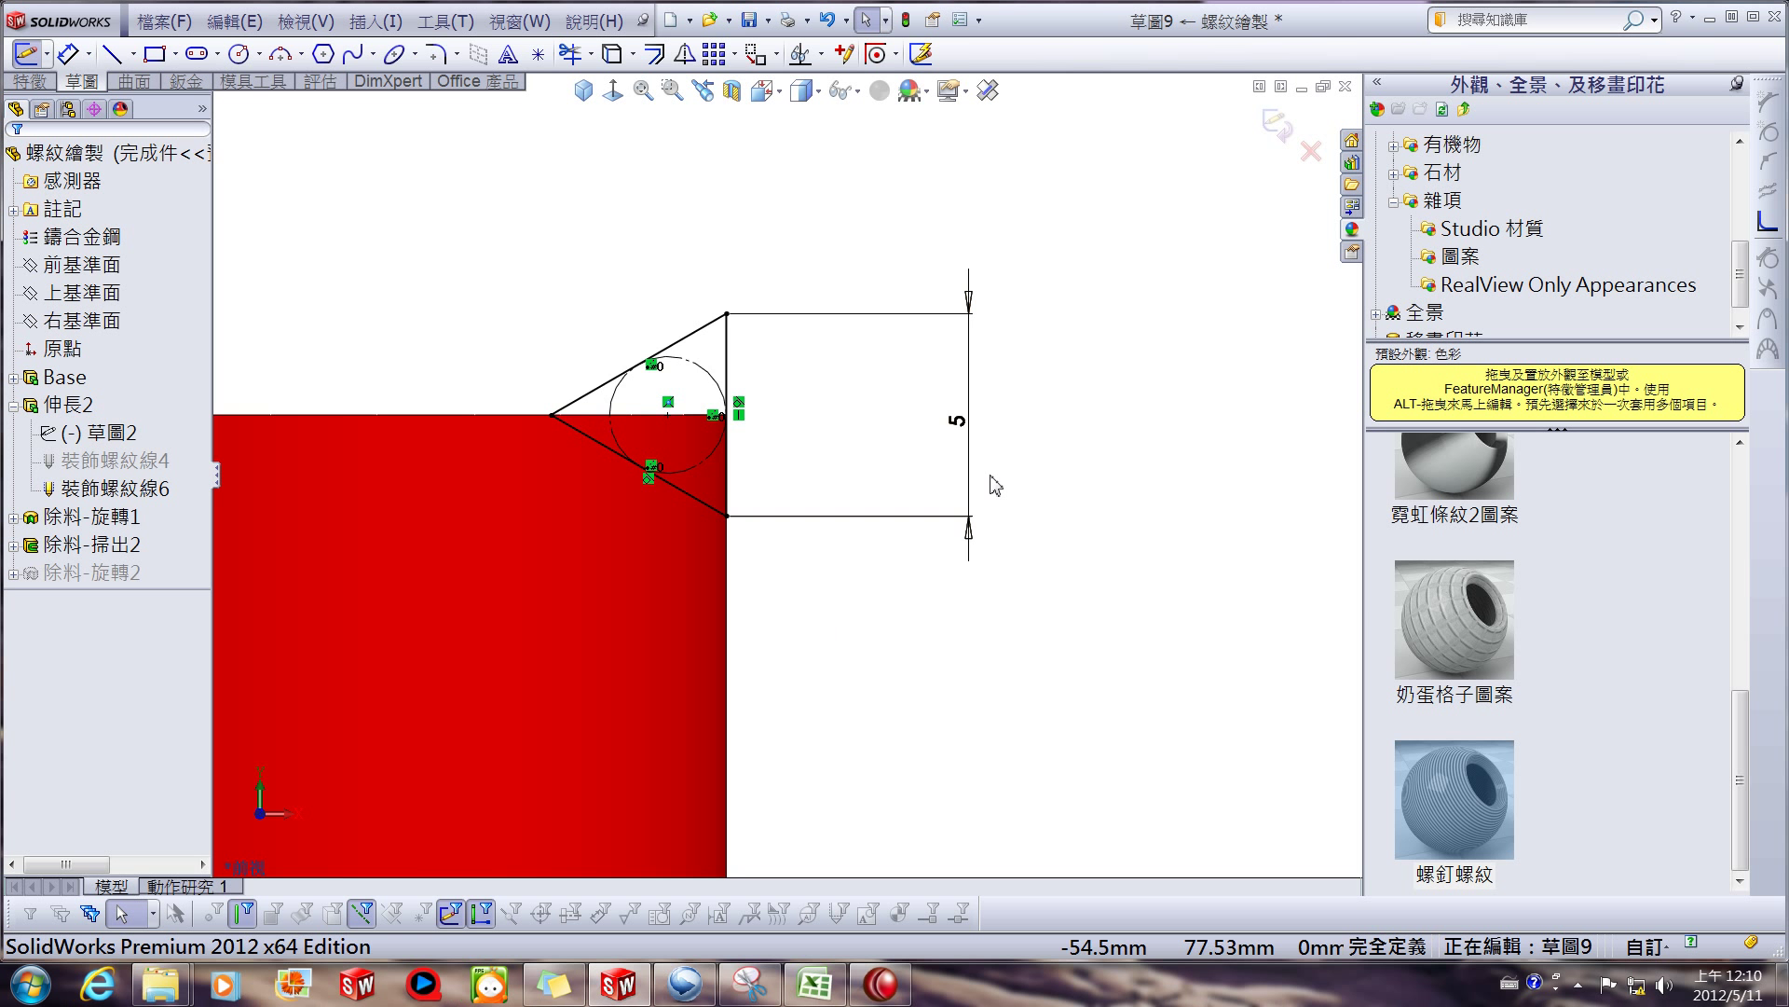
{"action": "scroll", "coordinate": [989, 485], "scroll_direction": "up", "scroll_amount": 2}
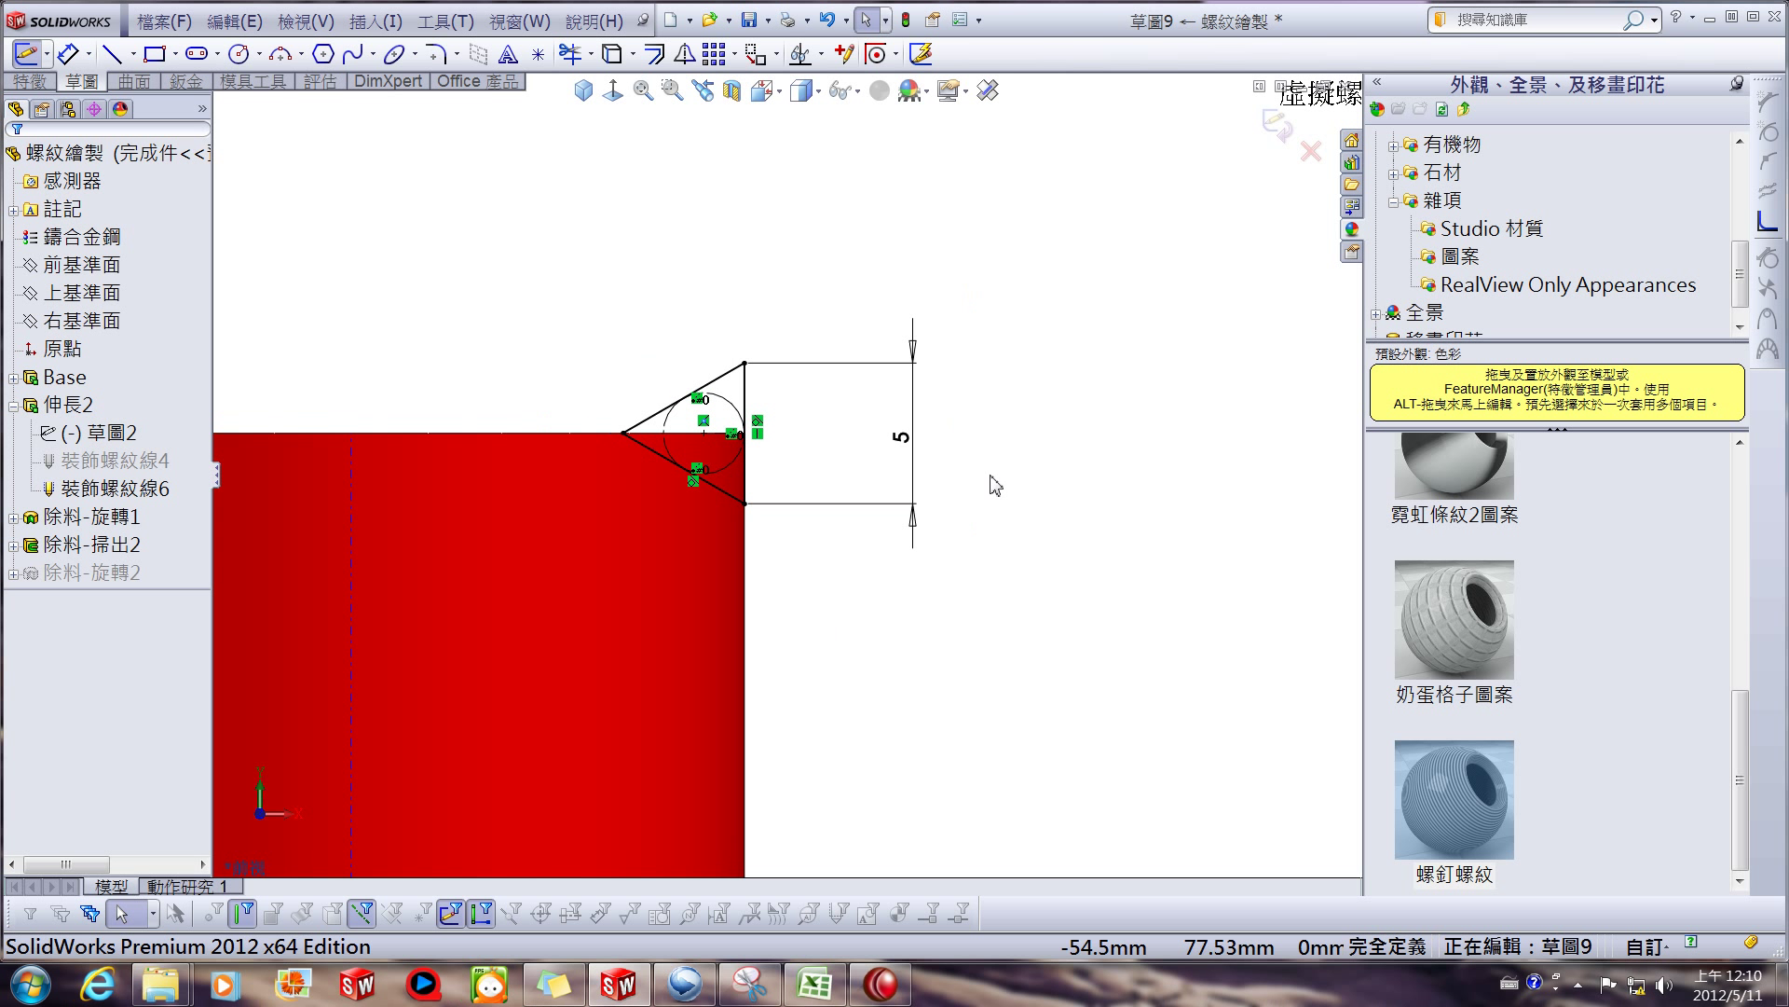
{"action": "left_click", "coordinate": [1278, 128]}
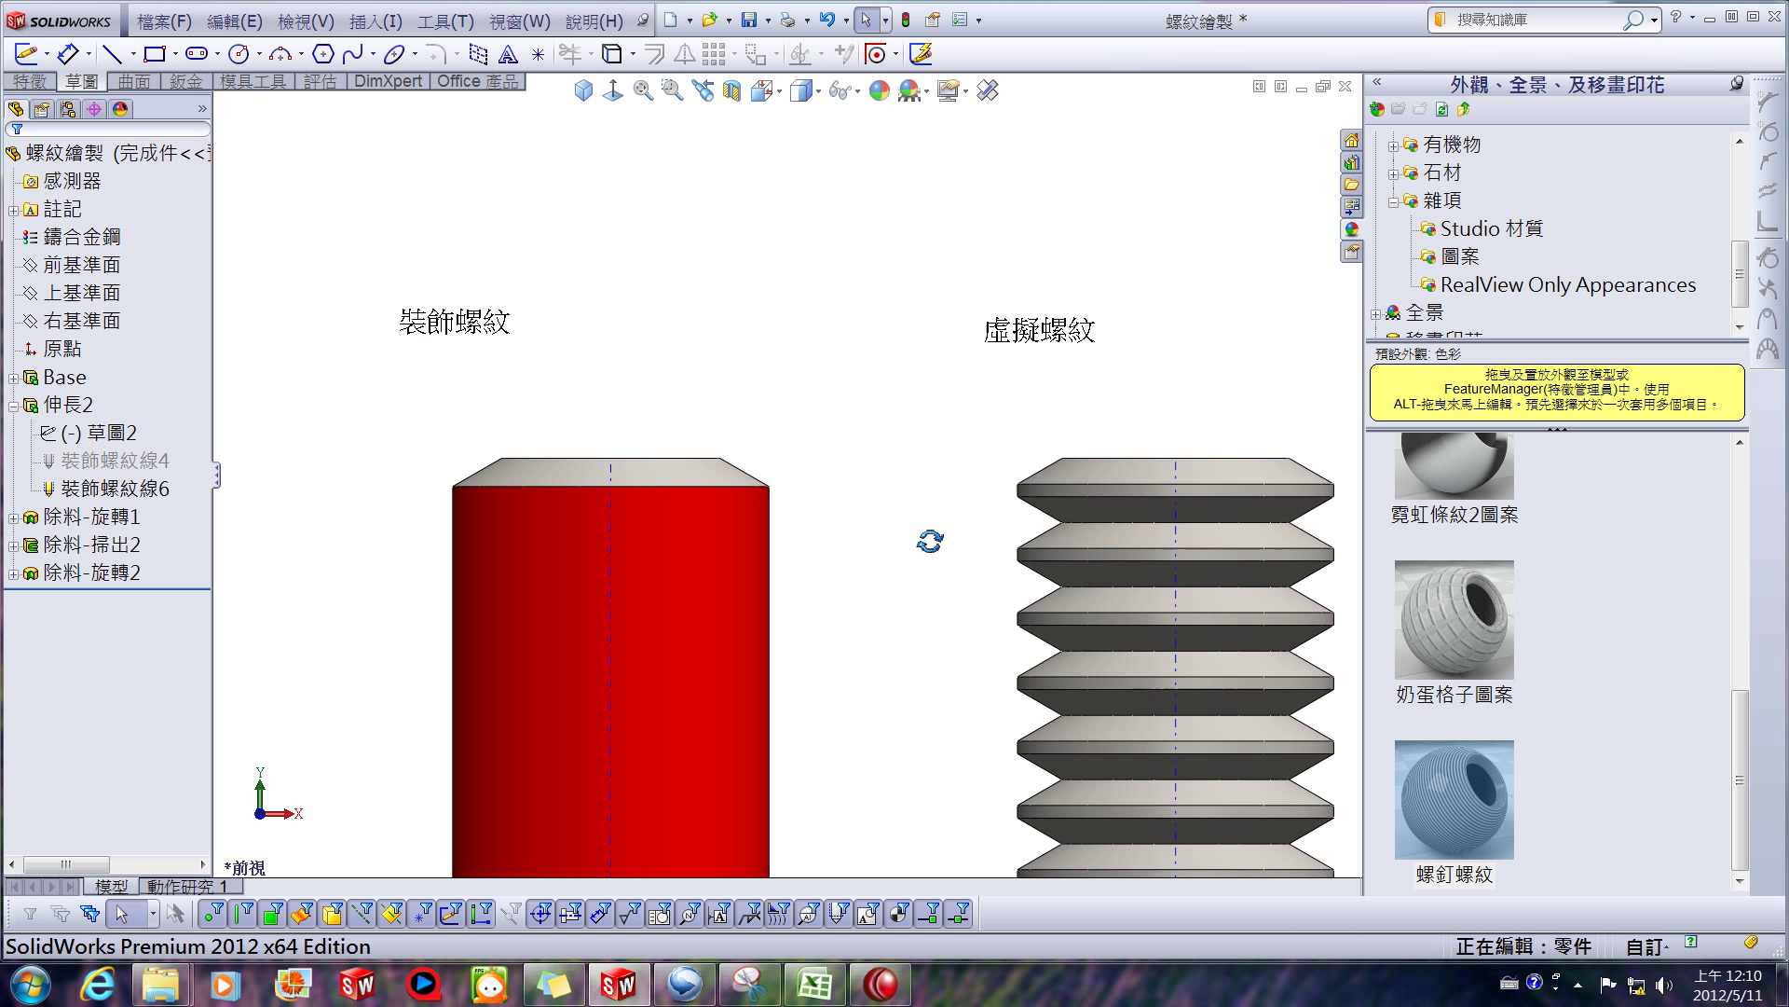
Show the Linear Pattern dropdown's pattern types on the Features tab.
{"action": "left_click", "coordinate": [30, 84]}
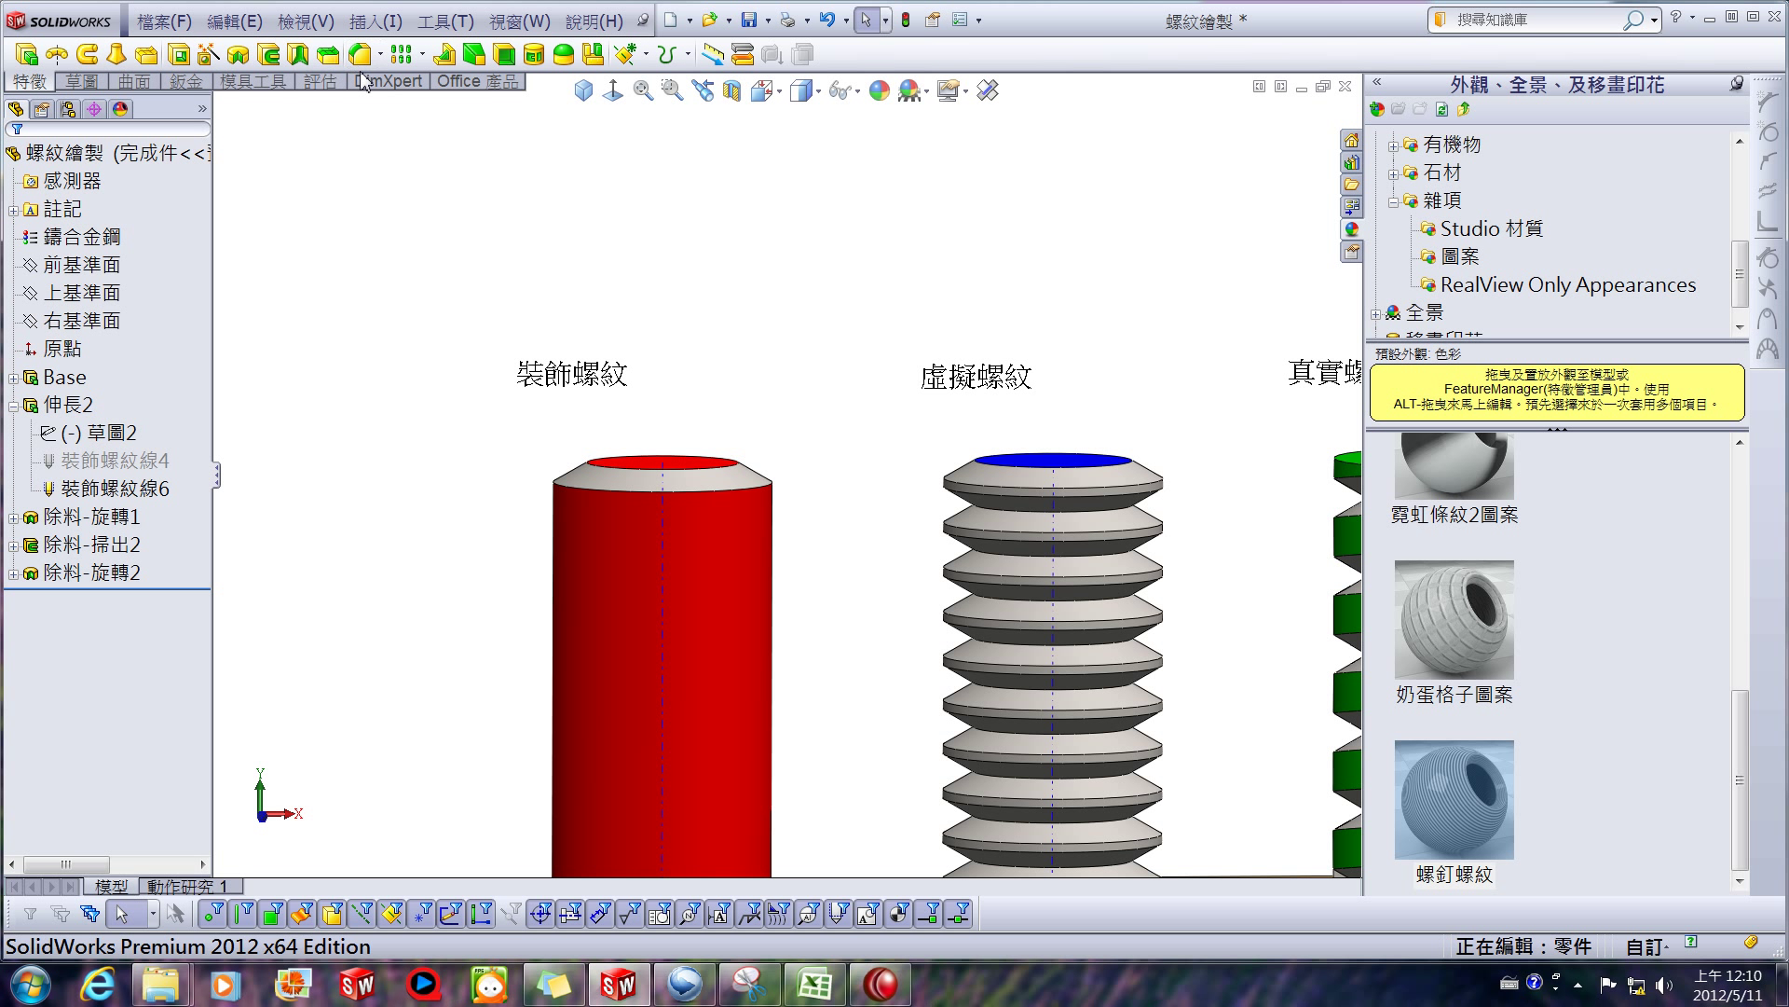
{"action": "left_click", "coordinate": [422, 54]}
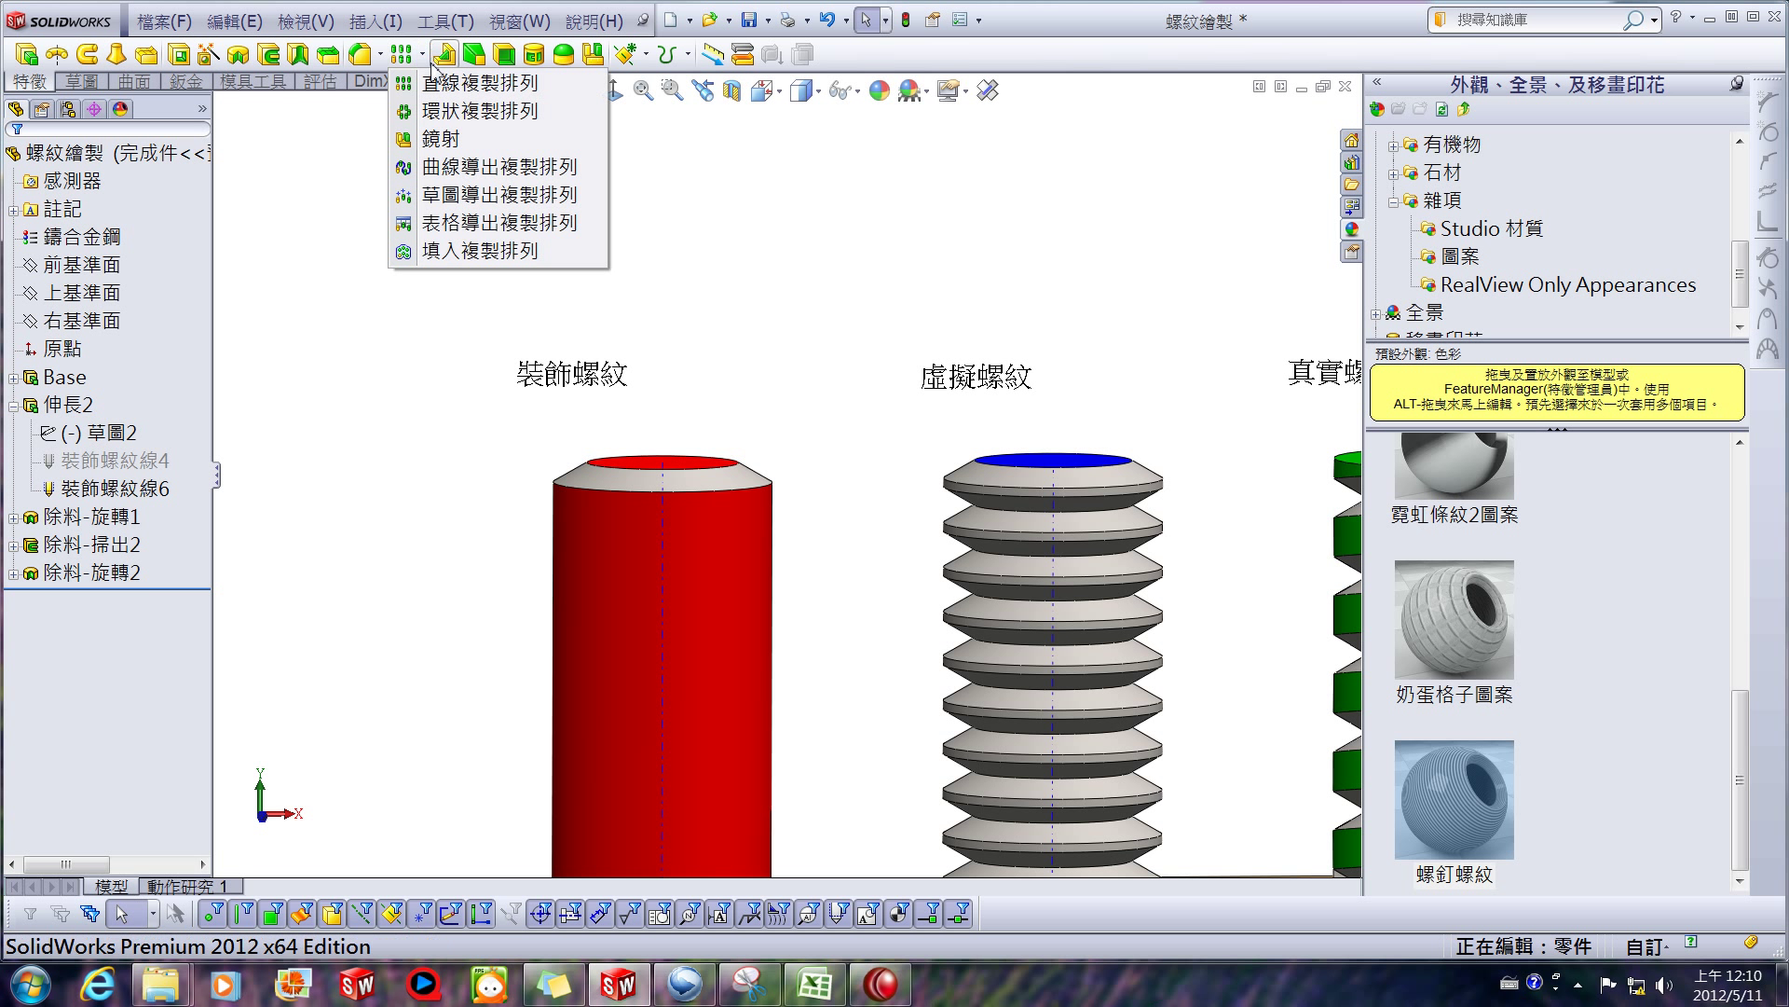
Start a Linear Pattern along the red cylinder's axis, patterning 除料-旋轉2.
{"action": "left_click", "coordinate": [478, 84]}
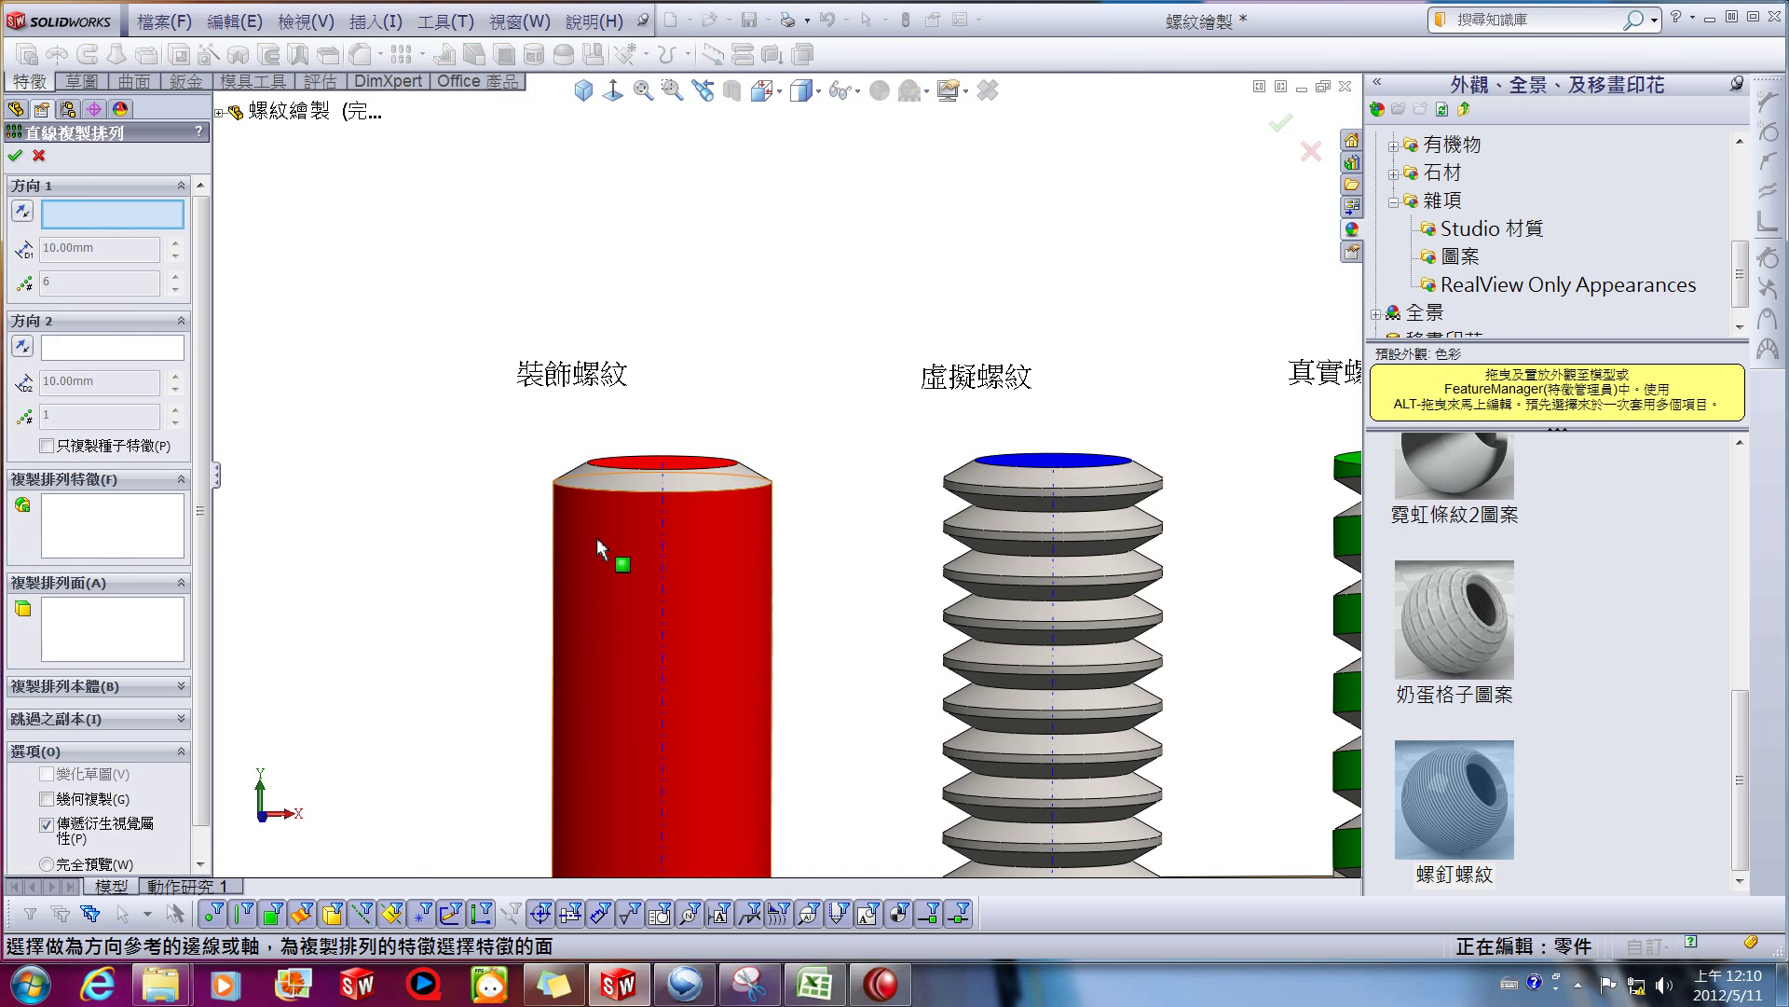
{"action": "middle_click_drag", "start_coordinate": [597, 537], "coordinate": [552, 597]}
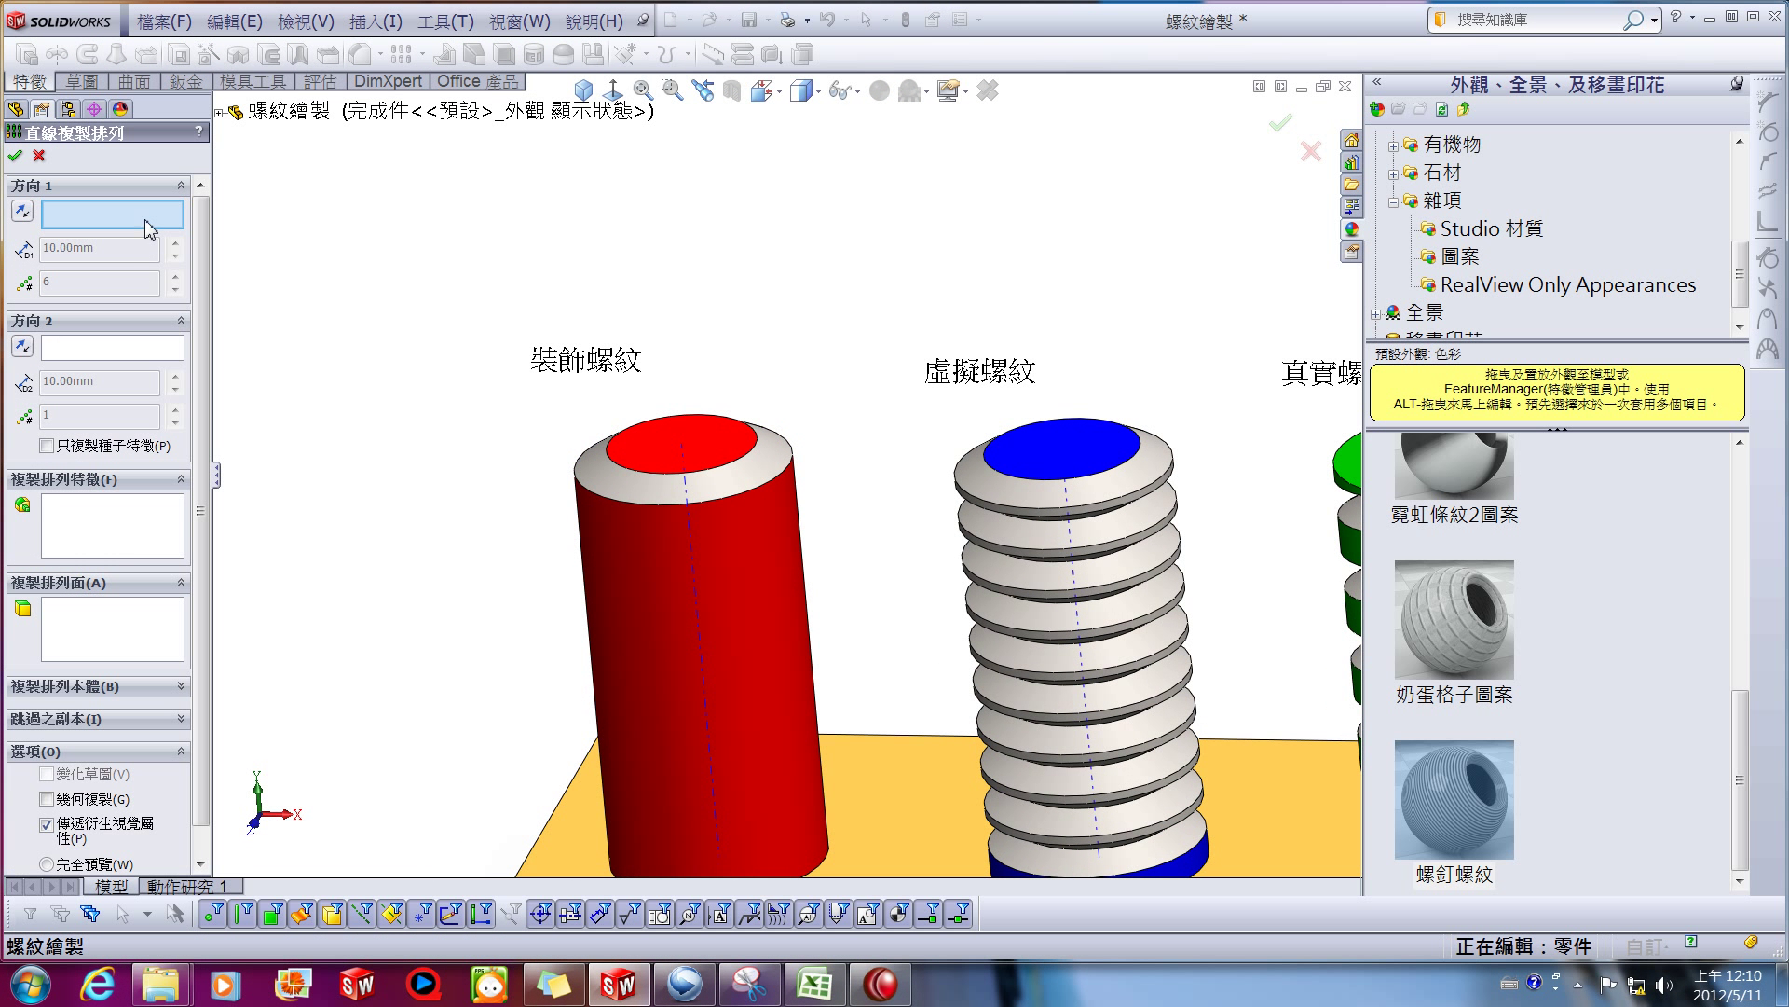
{"action": "left_click", "coordinate": [696, 585]}
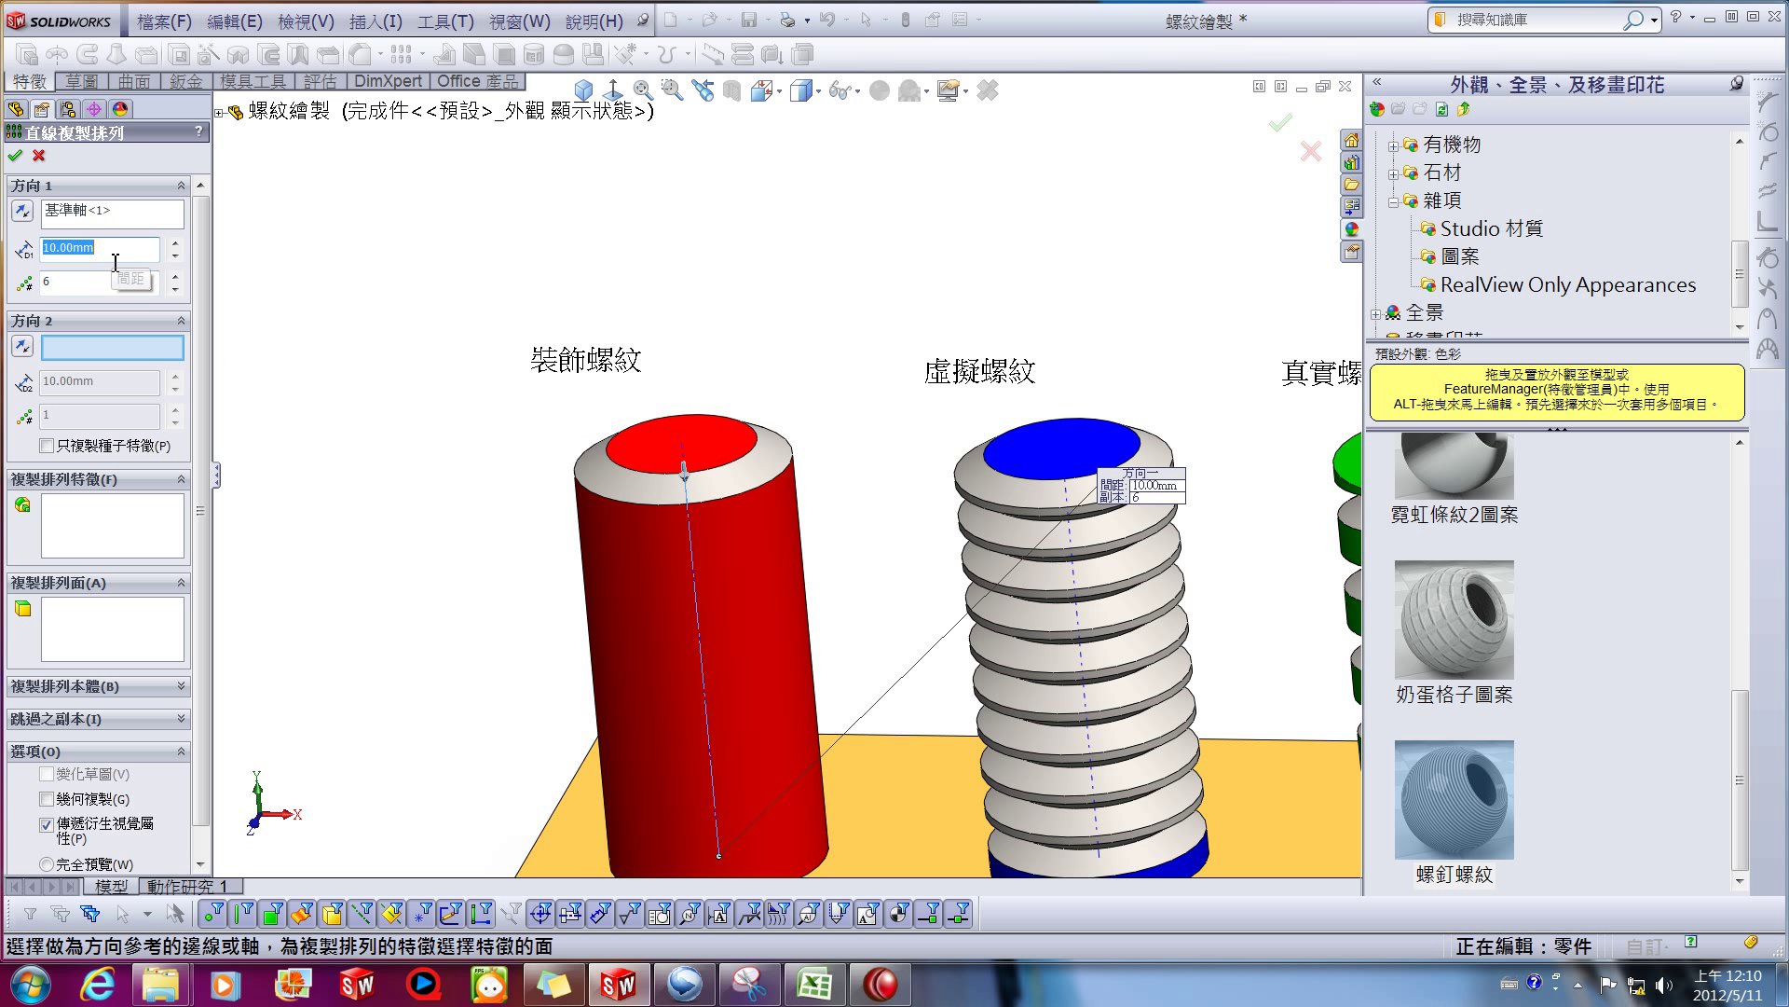
{"action": "middle_click_drag", "start_coordinate": [378, 530], "coordinate": [399, 547]}
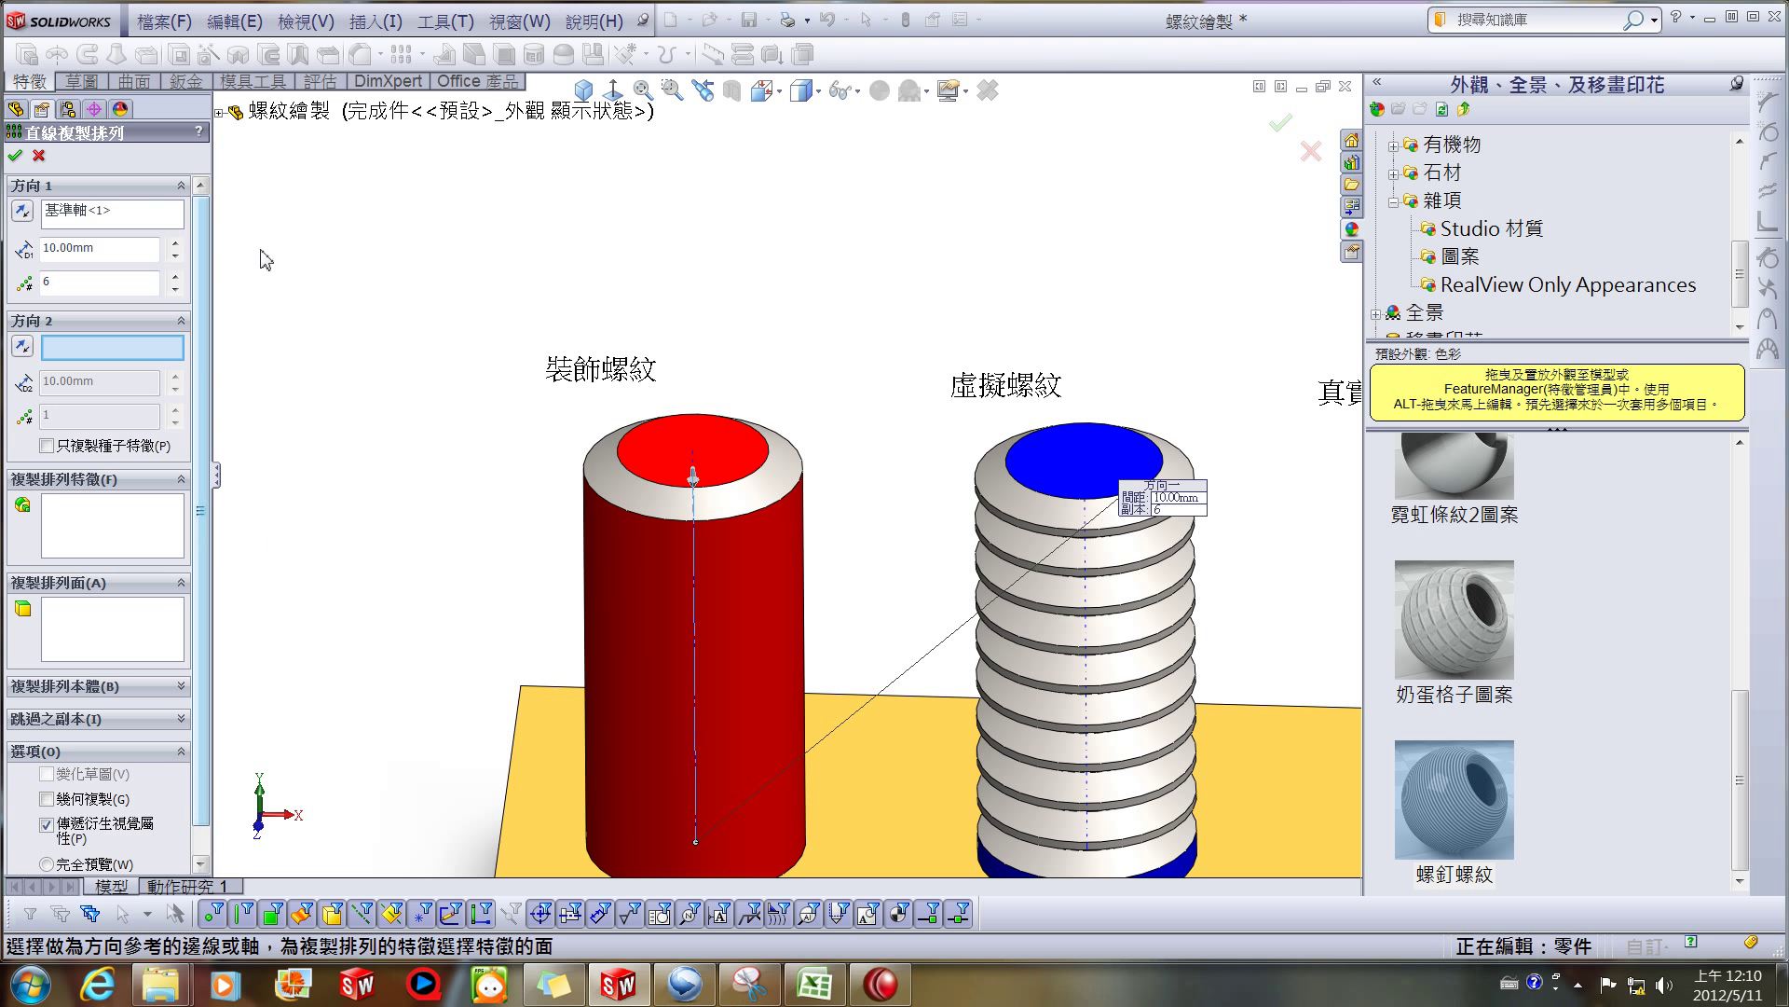
{"action": "left_click", "coordinate": [81, 479]}
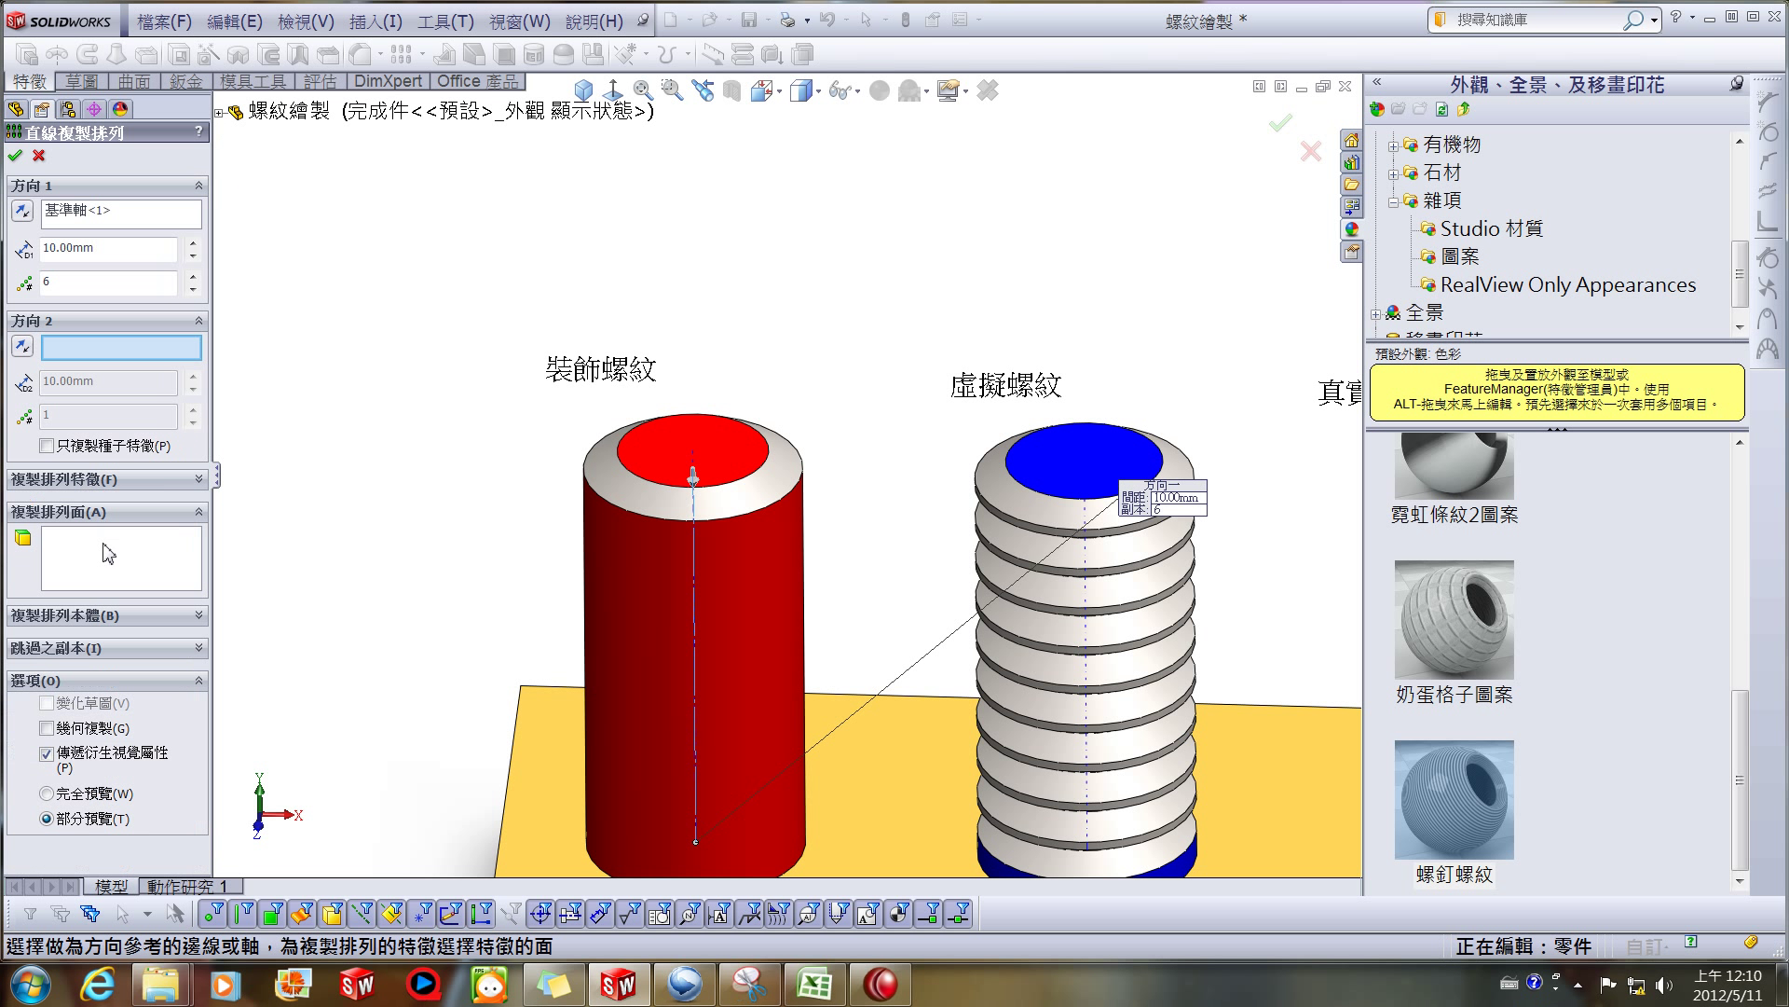
{"action": "left_click", "coordinate": [195, 483]}
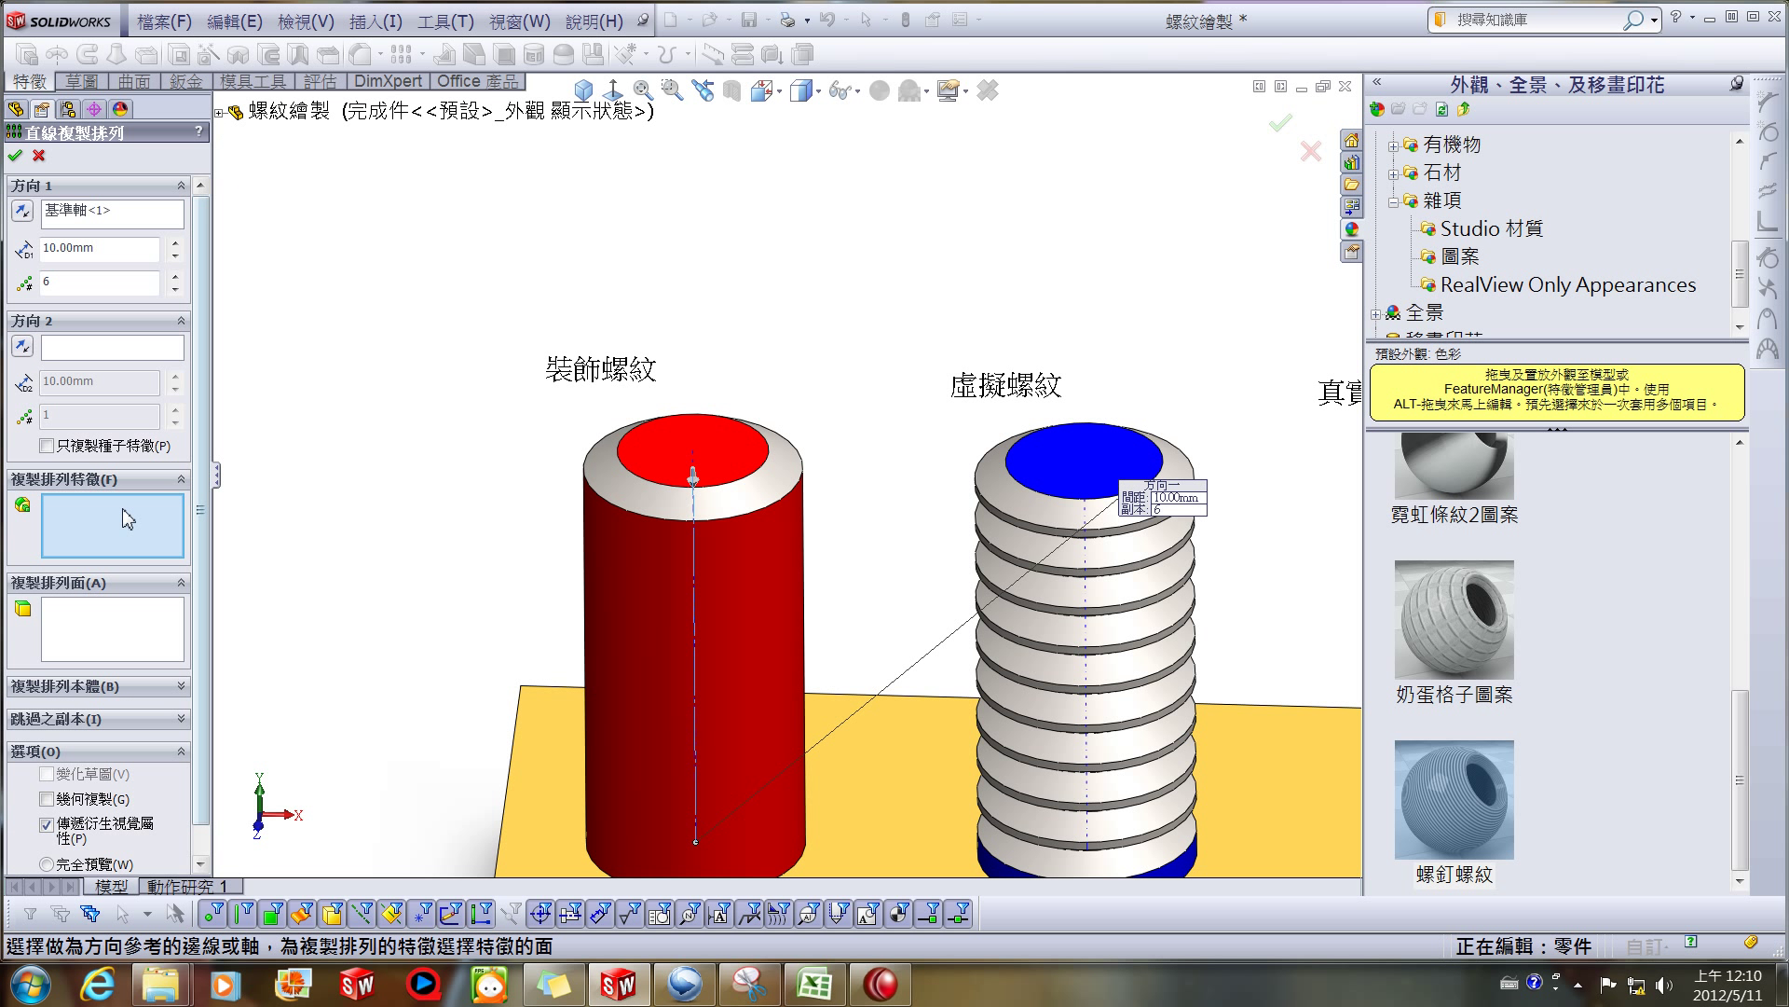
{"action": "left_click", "coordinate": [219, 113]}
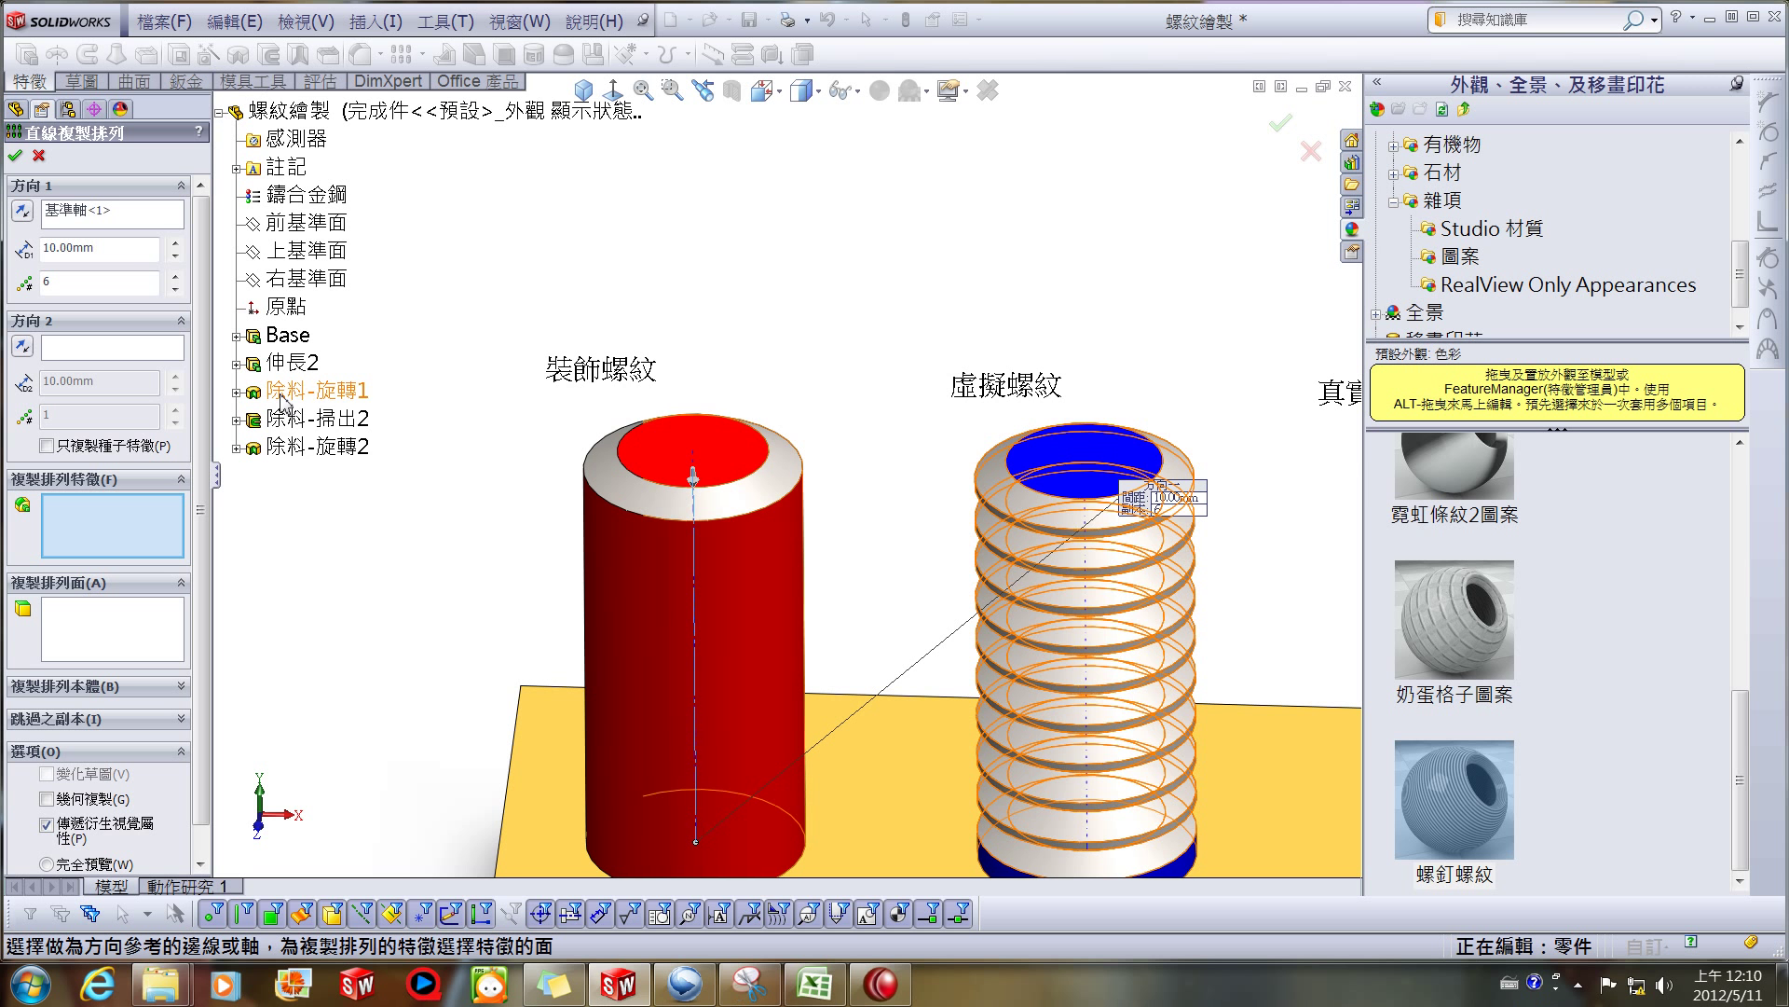
{"action": "left_click", "coordinate": [308, 448]}
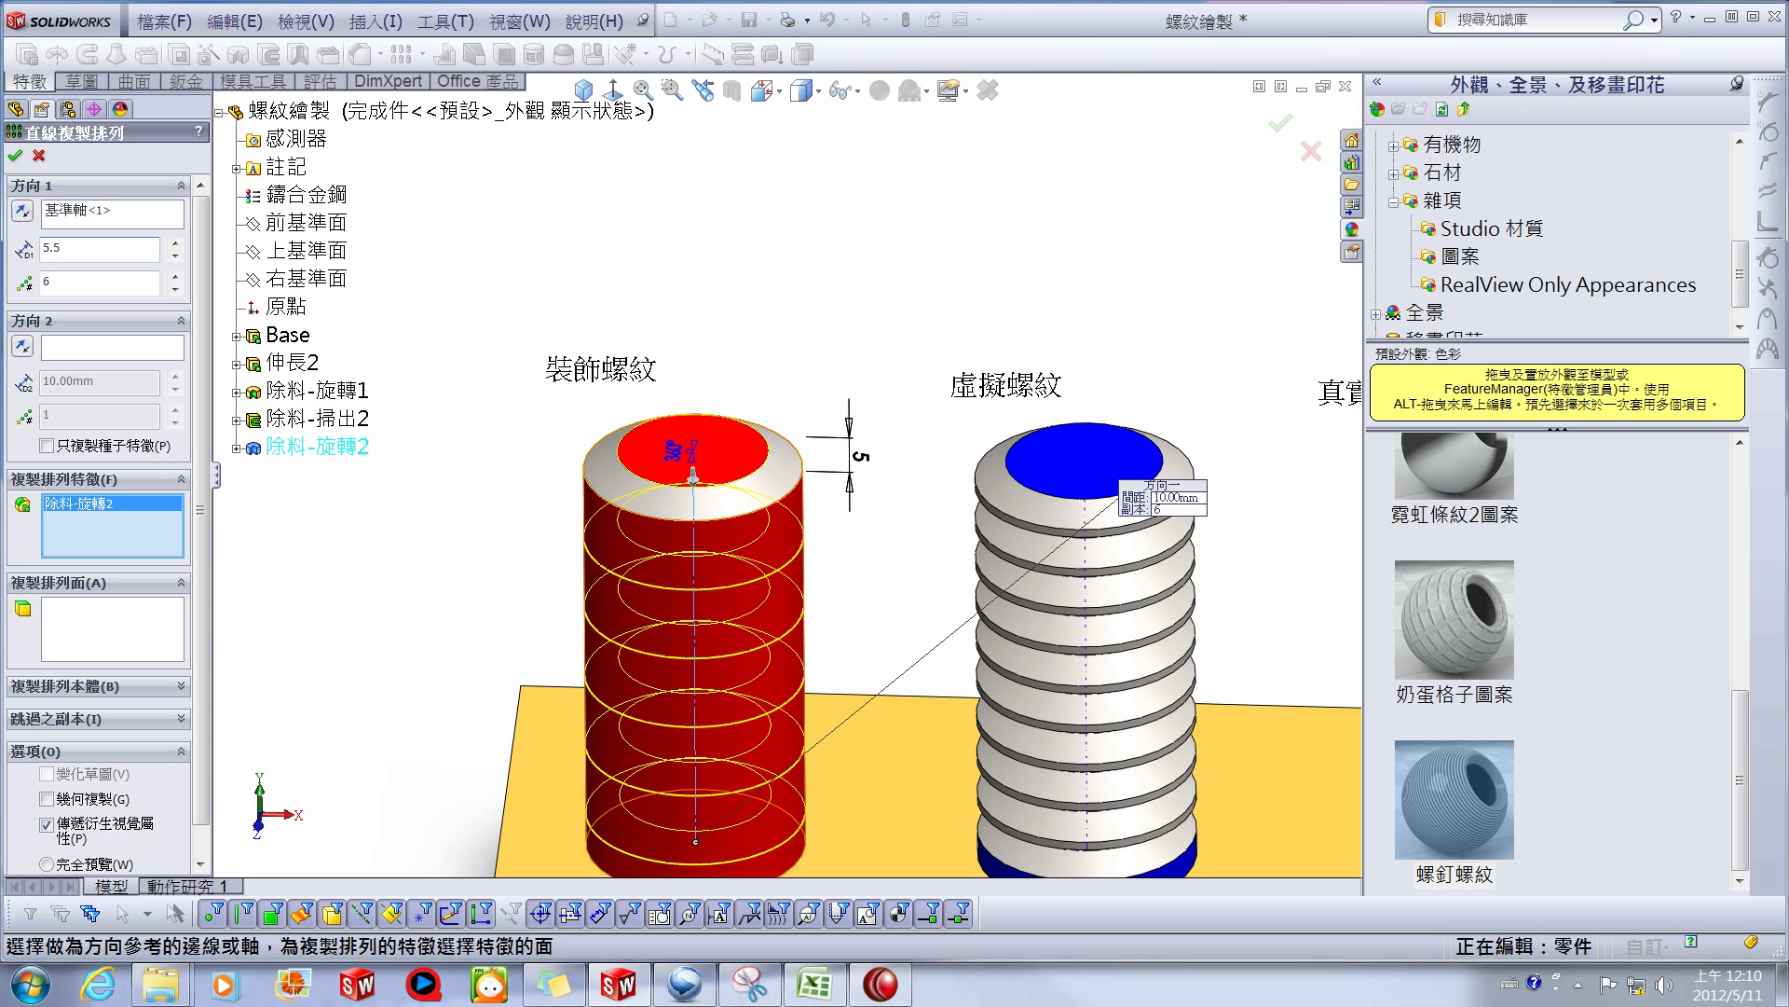
Set 8 instances at 5.50 mm spacing and confirm the linear pattern.
{"action": "left_click", "coordinate": [177, 289]}
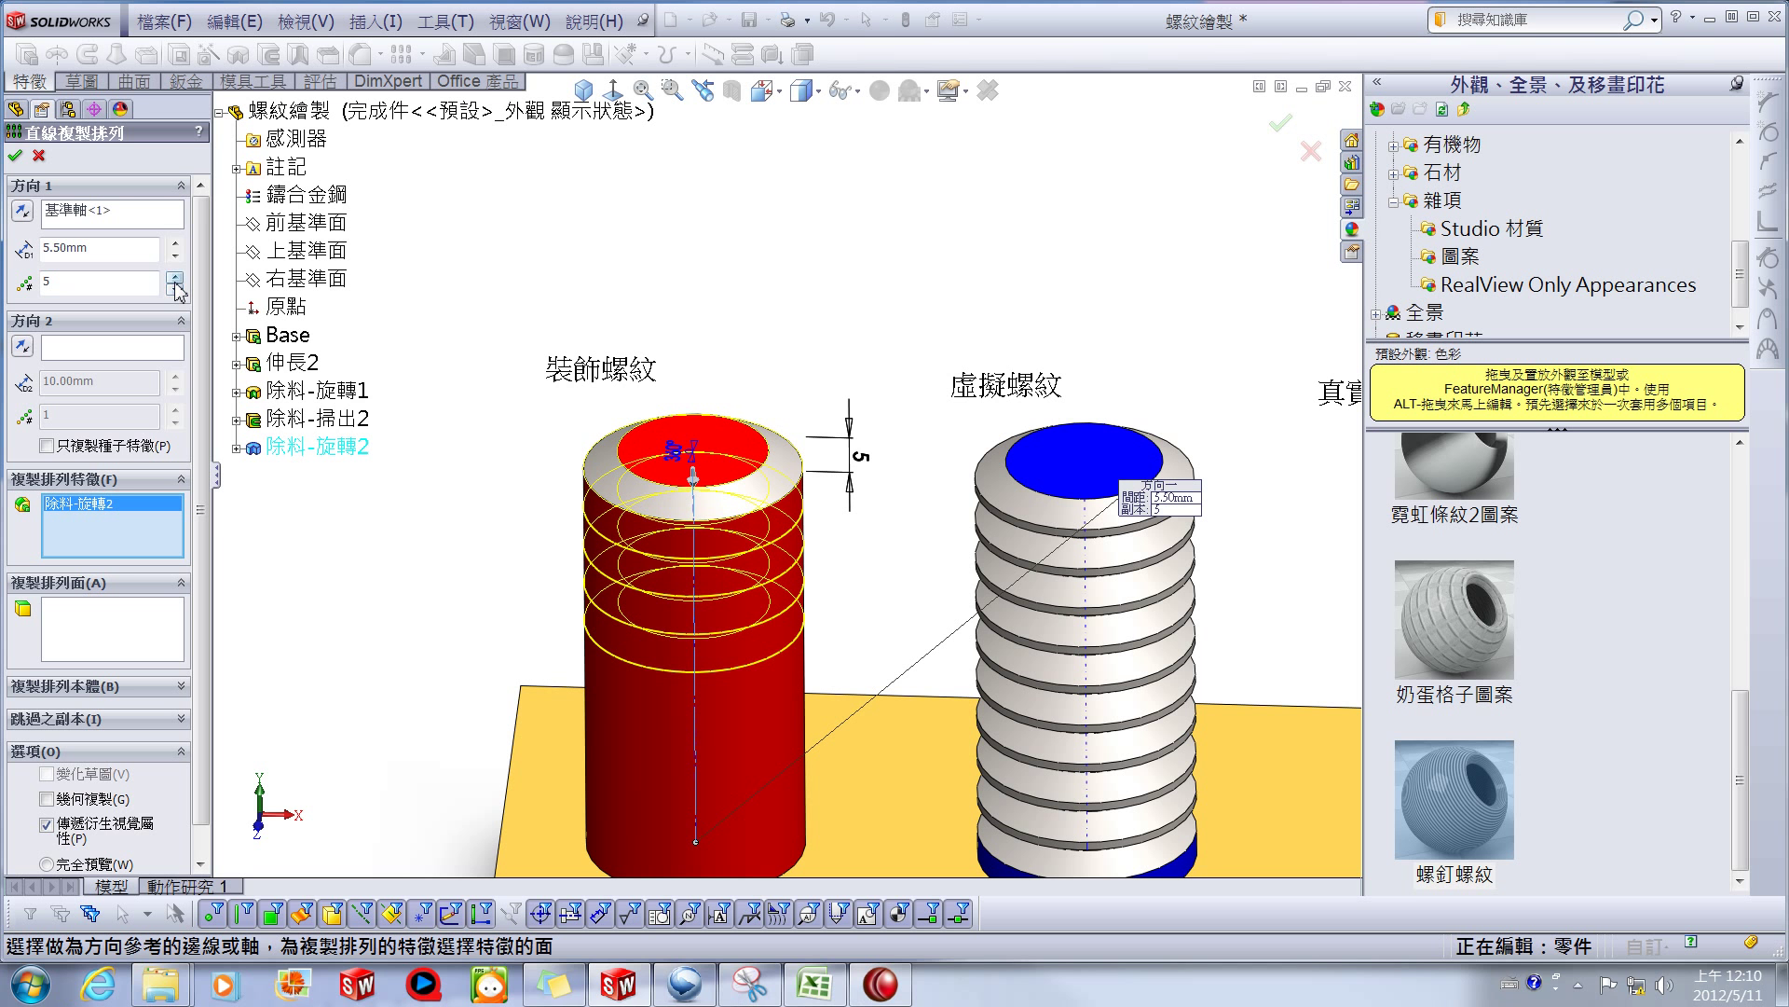
{"action": "left_click", "coordinate": [177, 280]}
{"action": "left_click", "coordinate": [176, 279]}
{"action": "left_click", "coordinate": [176, 280]}
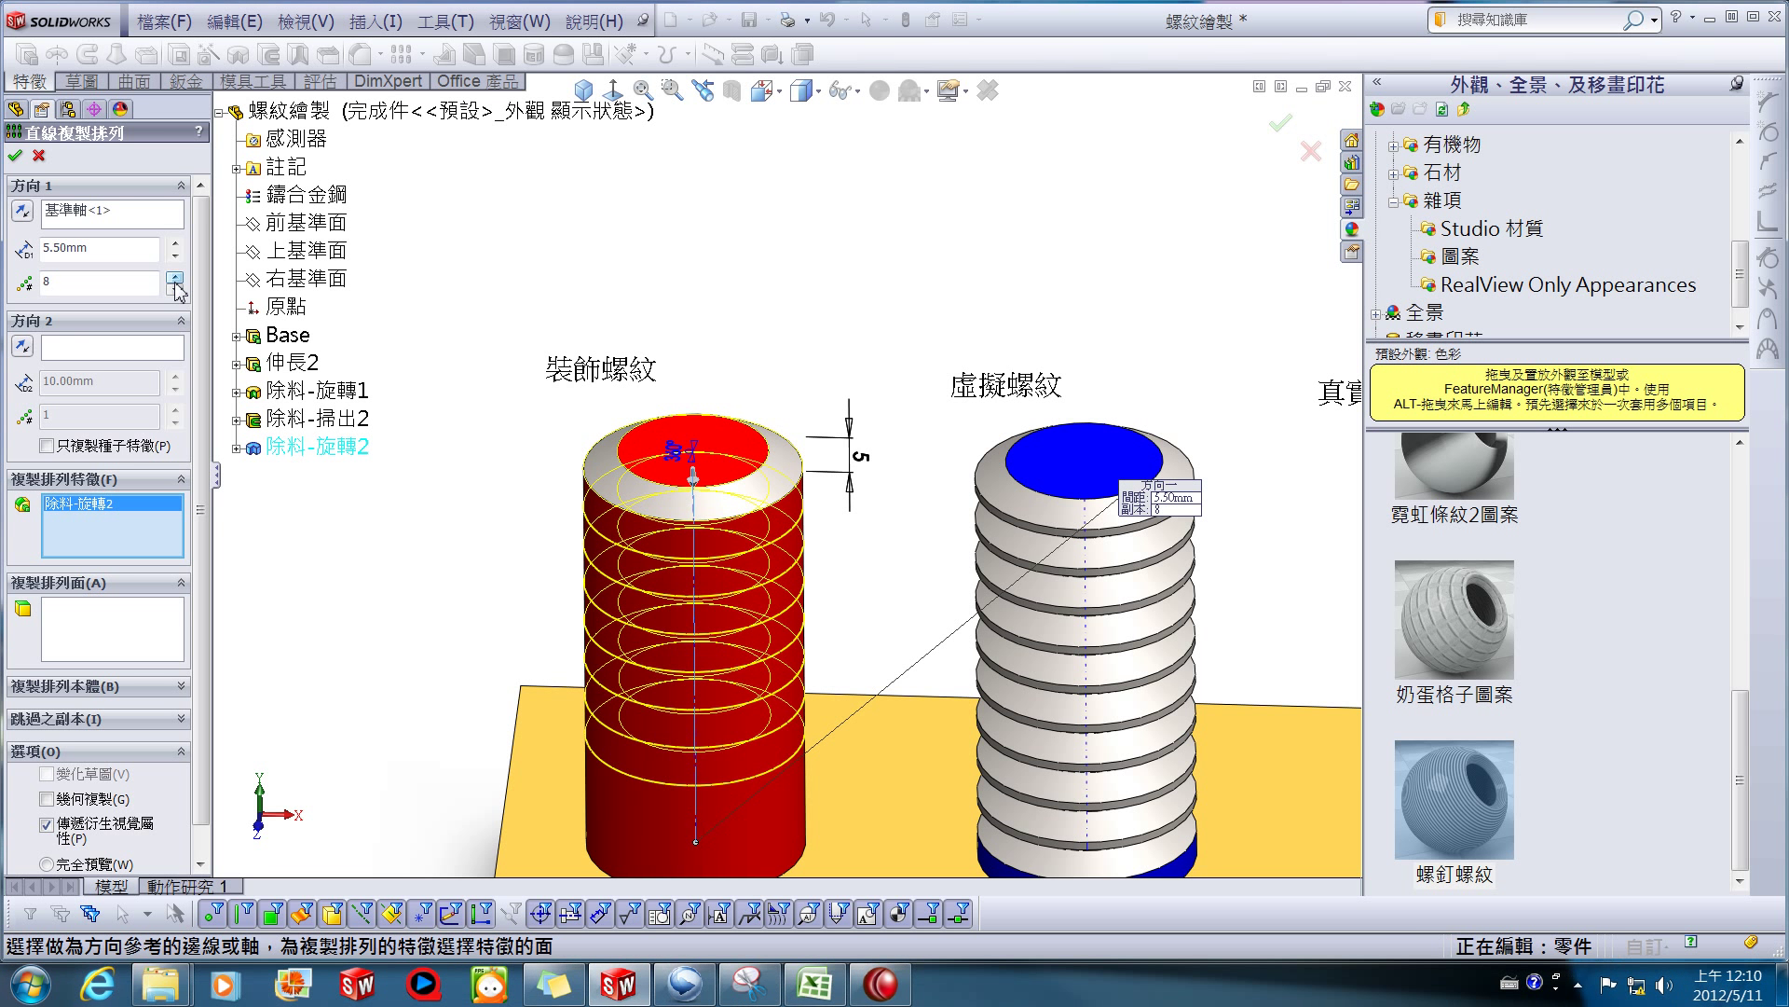
{"action": "left_click", "coordinate": [15, 155]}
{"action": "middle_click_drag", "start_coordinate": [400, 560], "coordinate": [388, 530]}
{"action": "left_click", "coordinate": [481, 556]}
{"action": "scroll", "coordinate": [503, 560], "scroll_direction": "up", "scroll_amount": 3}
{"action": "middle_click_drag", "start_coordinate": [531, 564], "coordinate": [616, 590]}
{"action": "scroll", "coordinate": [903, 607], "scroll_direction": "down", "scroll_amount": 2}
{"action": "scroll", "coordinate": [970, 572], "scroll_direction": "up", "scroll_amount": 3}
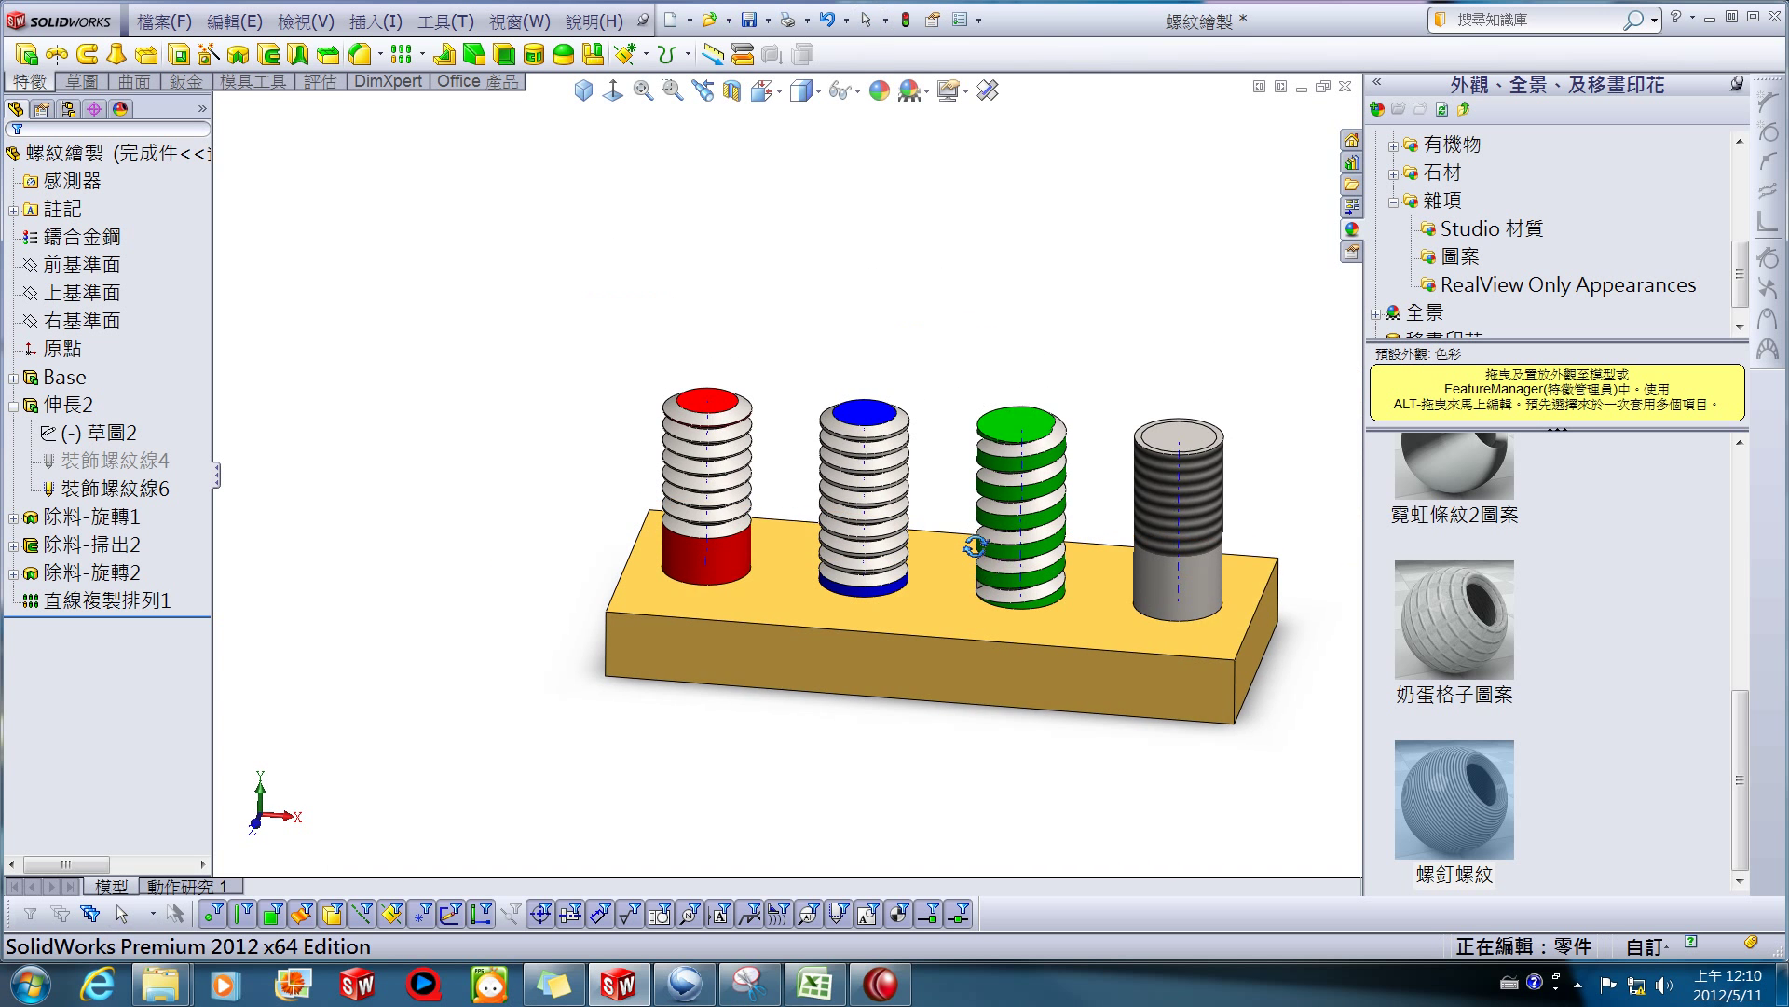
{"action": "scroll", "coordinate": [998, 510], "scroll_direction": "down", "scroll_amount": 3}
{"action": "middle_click_drag", "start_coordinate": [1034, 457], "coordinate": [987, 500]}
{"action": "scroll", "coordinate": [1019, 472], "scroll_direction": "down", "scroll_amount": 3}
{"action": "scroll", "coordinate": [1181, 536], "scroll_direction": "up", "scroll_amount": 3}
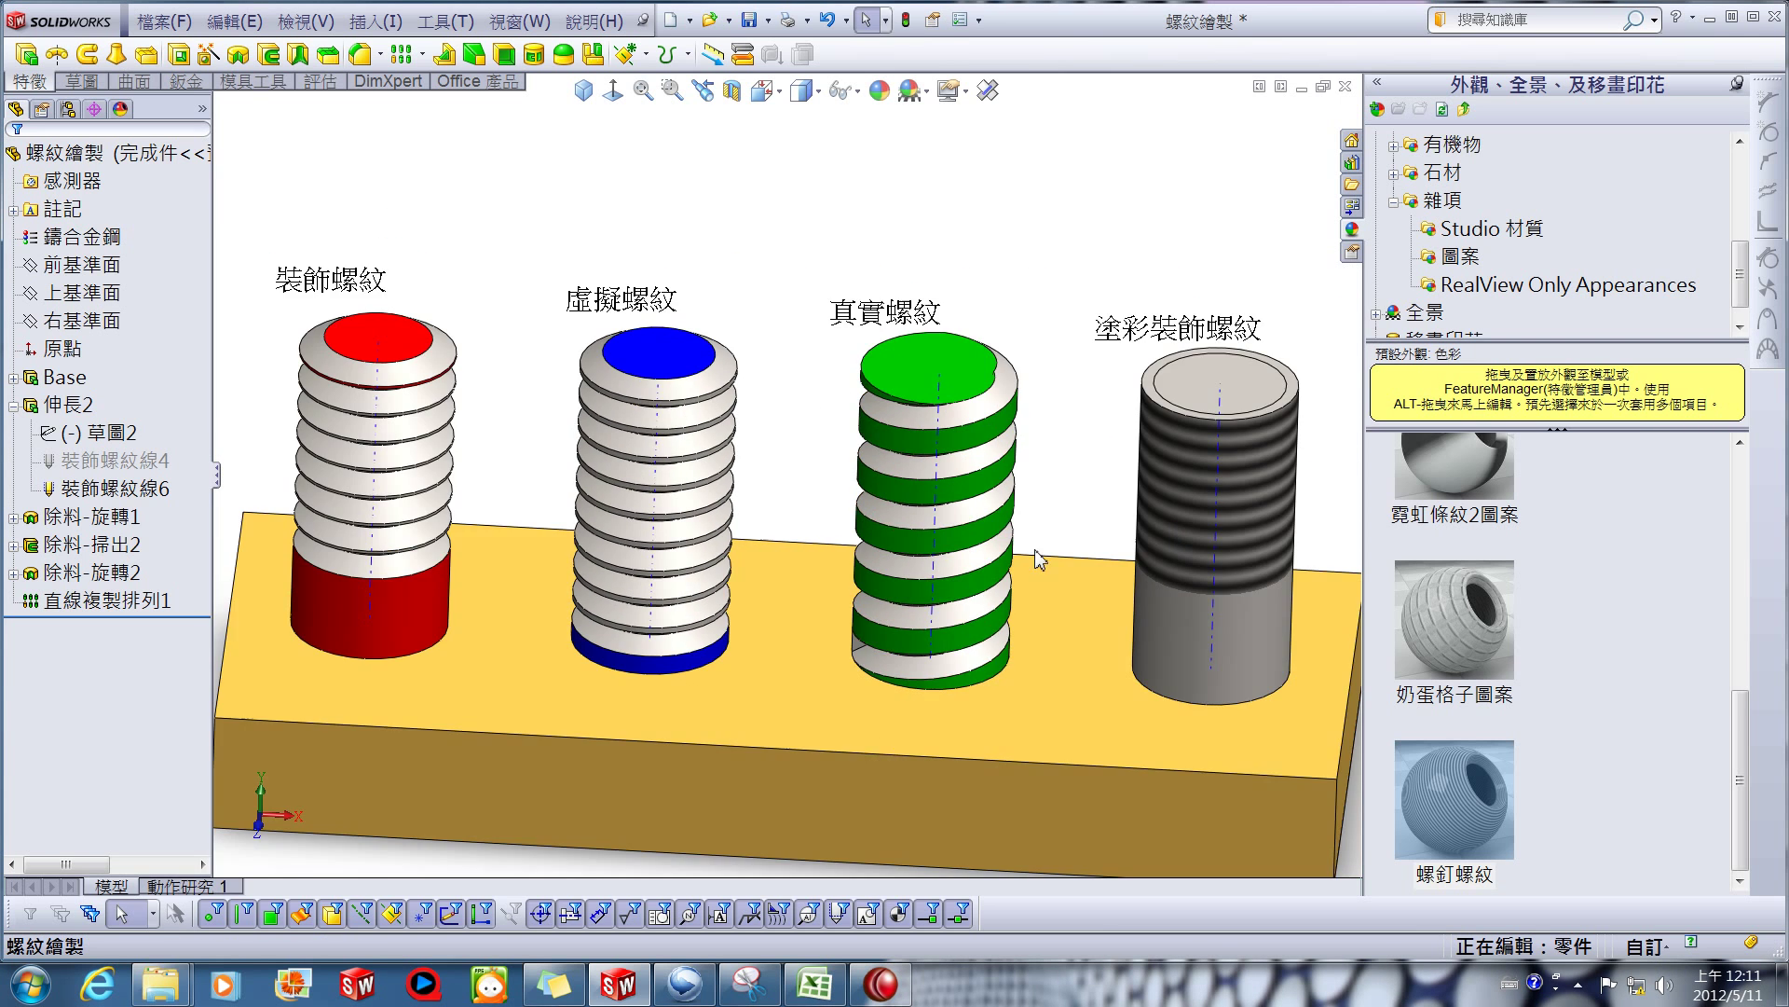
{"action": "middle_click_drag", "start_coordinate": [946, 606], "coordinate": [952, 557]}
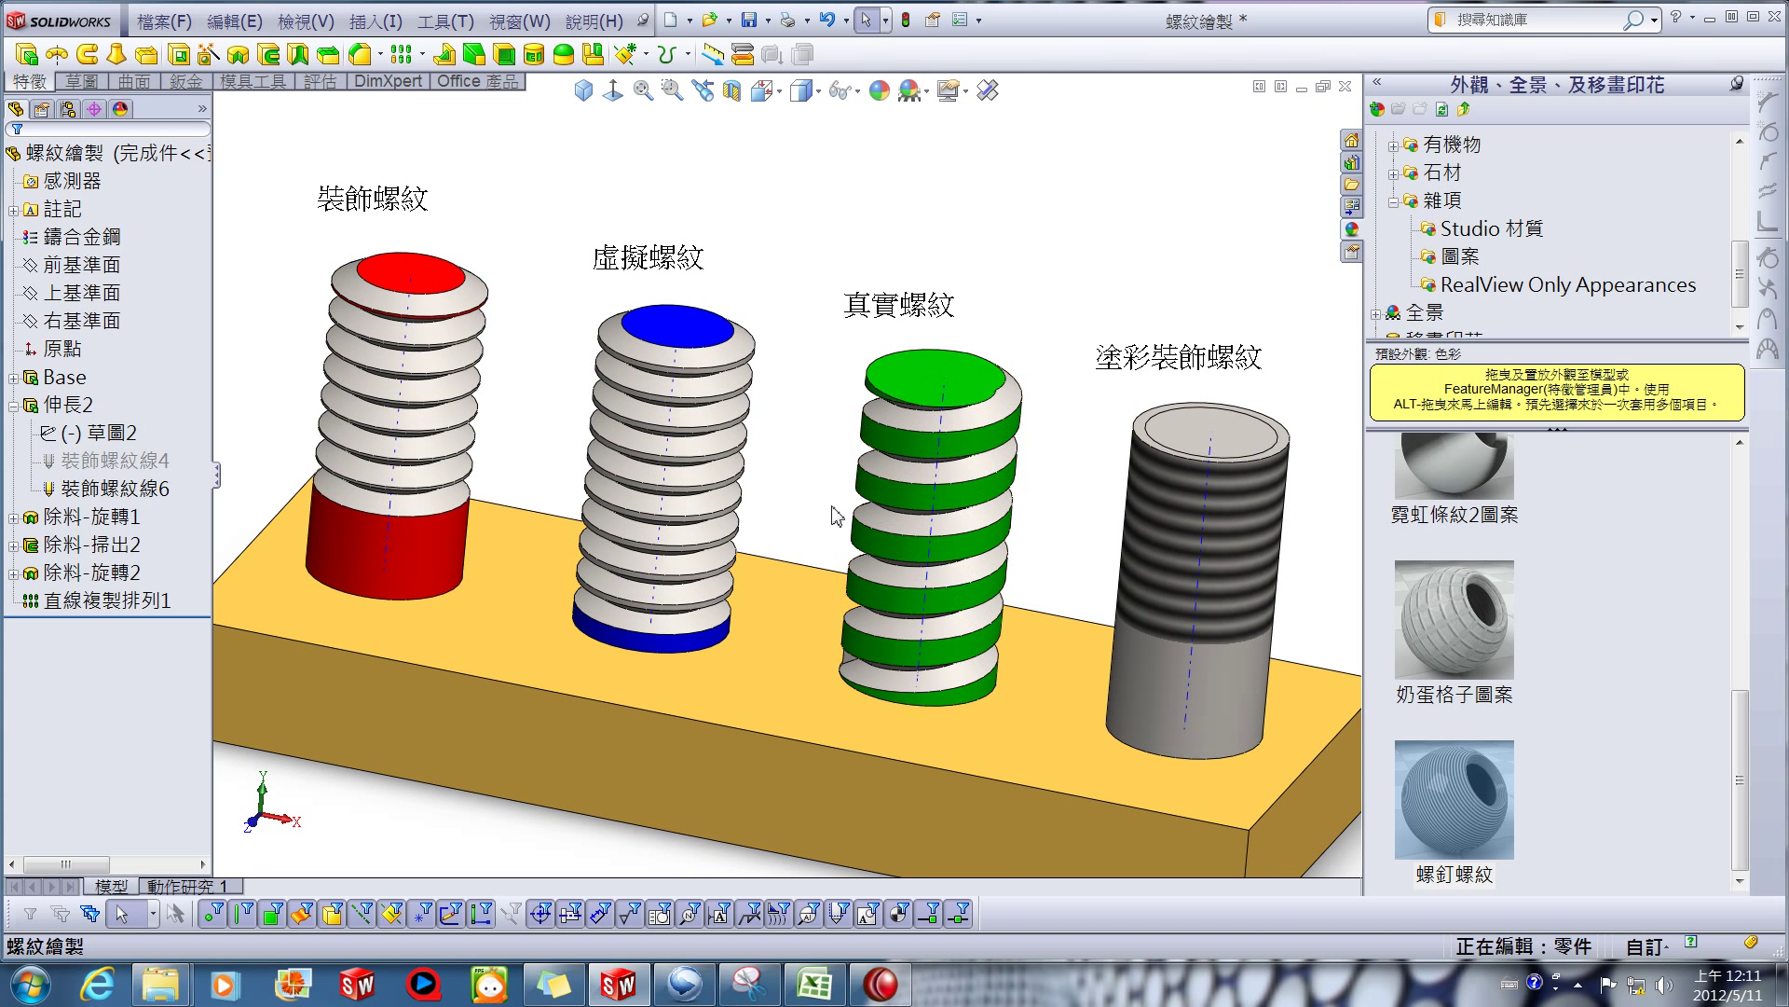
{"action": "scroll", "coordinate": [729, 480], "scroll_direction": "up", "scroll_amount": 3}
{"action": "scroll", "coordinate": [653, 456], "scroll_direction": "down", "scroll_amount": 4}
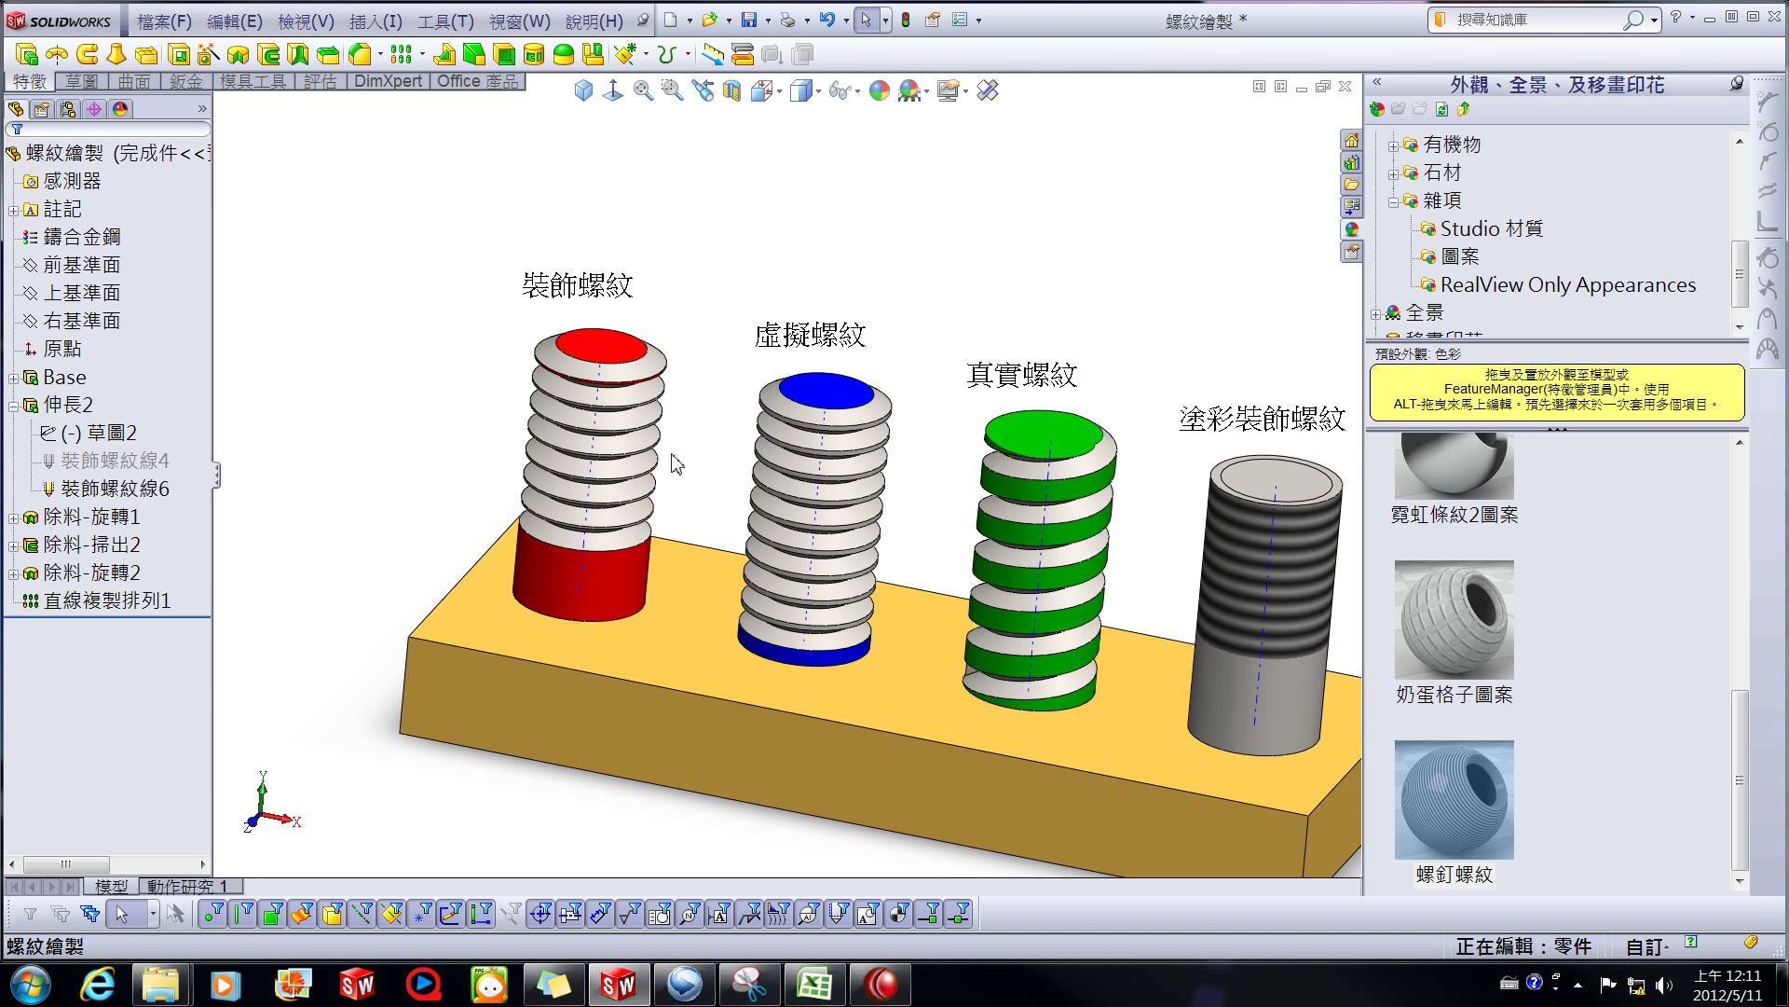
{"action": "mouse_move", "coordinate": [722, 484]}
{"action": "middle_mouse_down"}
{"action": "mouse_move", "coordinate": [724, 428]}
{"action": "mouse_move", "coordinate": [739, 467]}
{"action": "mouse_move", "coordinate": [710, 480]}
{"action": "middle_mouse_up"}
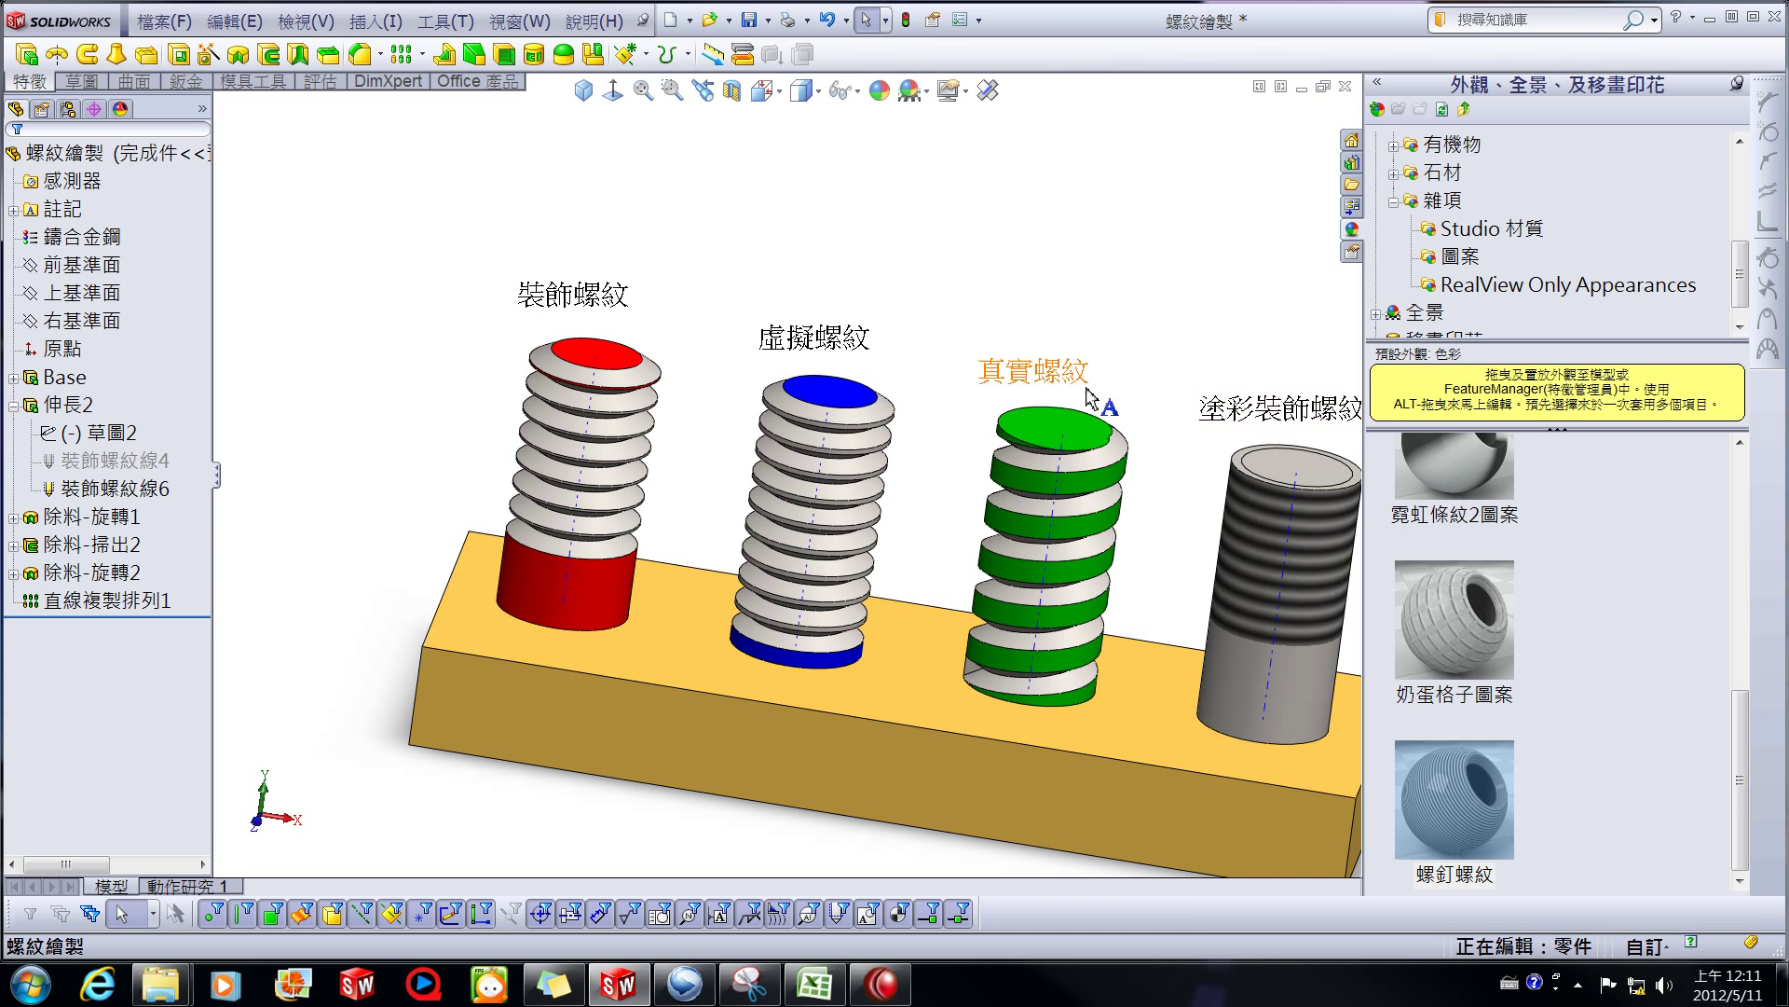
{"action": "middle_click_drag", "start_coordinate": [1193, 354], "coordinate": [1167, 349]}
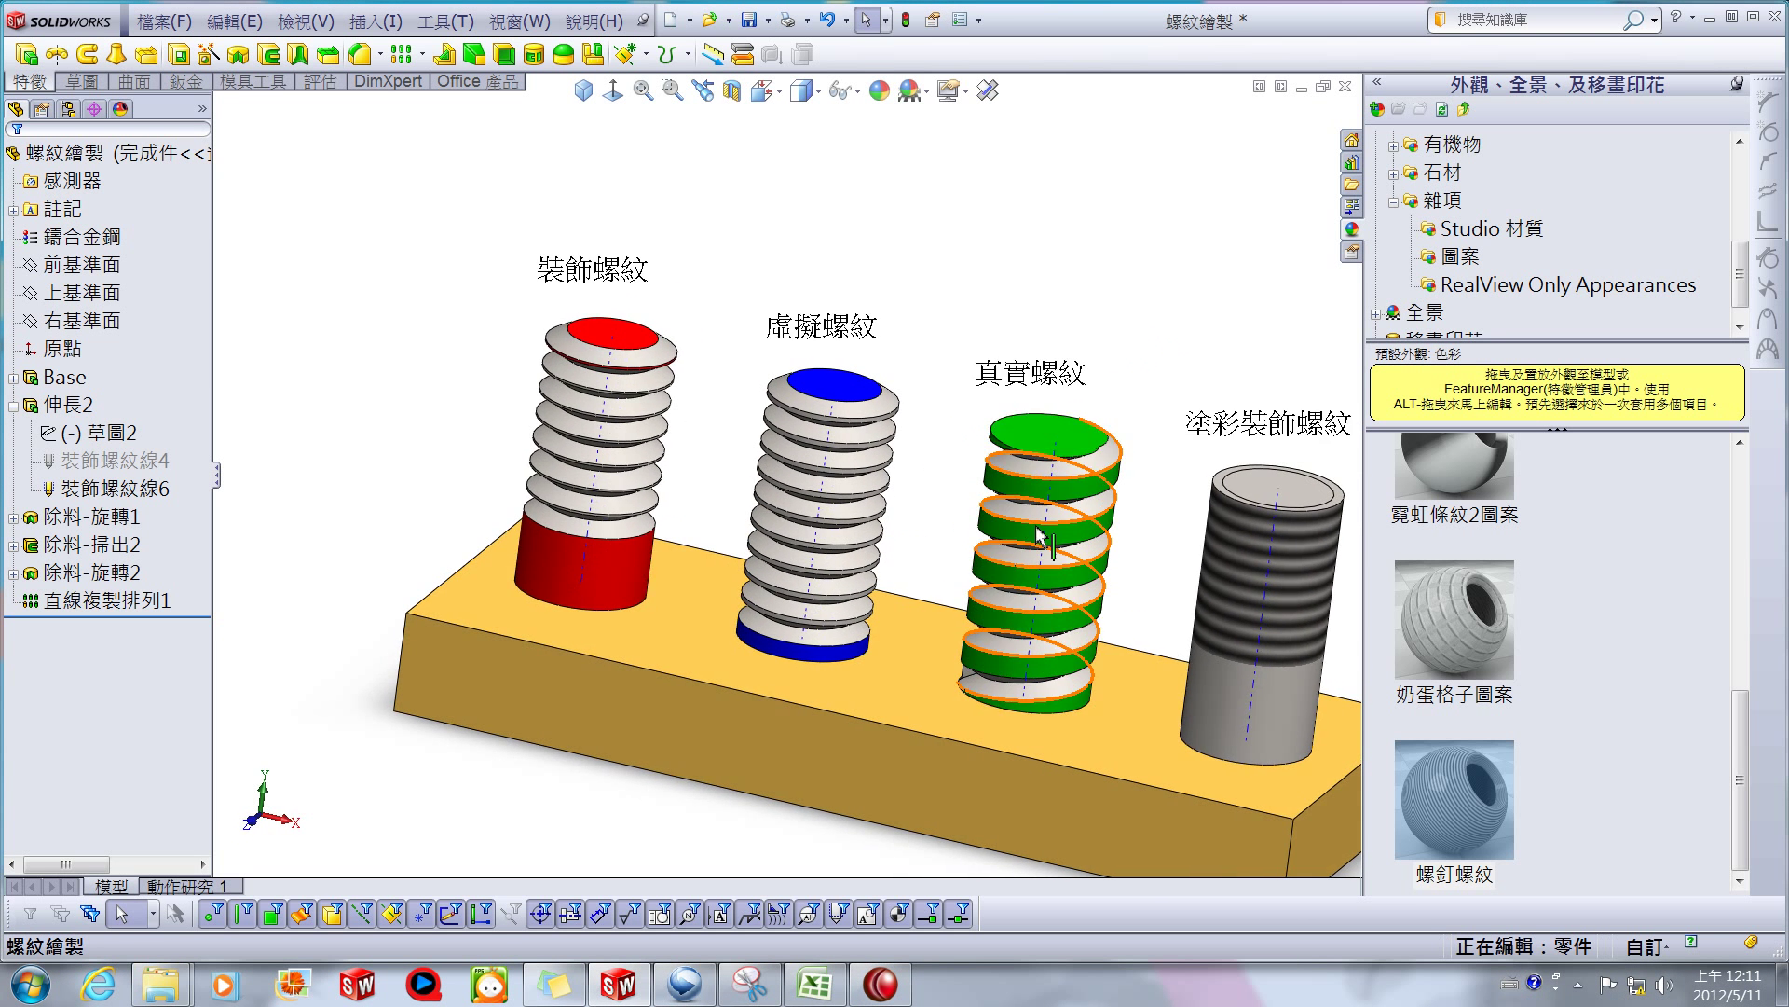
{"action": "scroll", "coordinate": [1030, 526], "scroll_direction": "down", "scroll_amount": 3}
{"action": "key", "text": "f"}
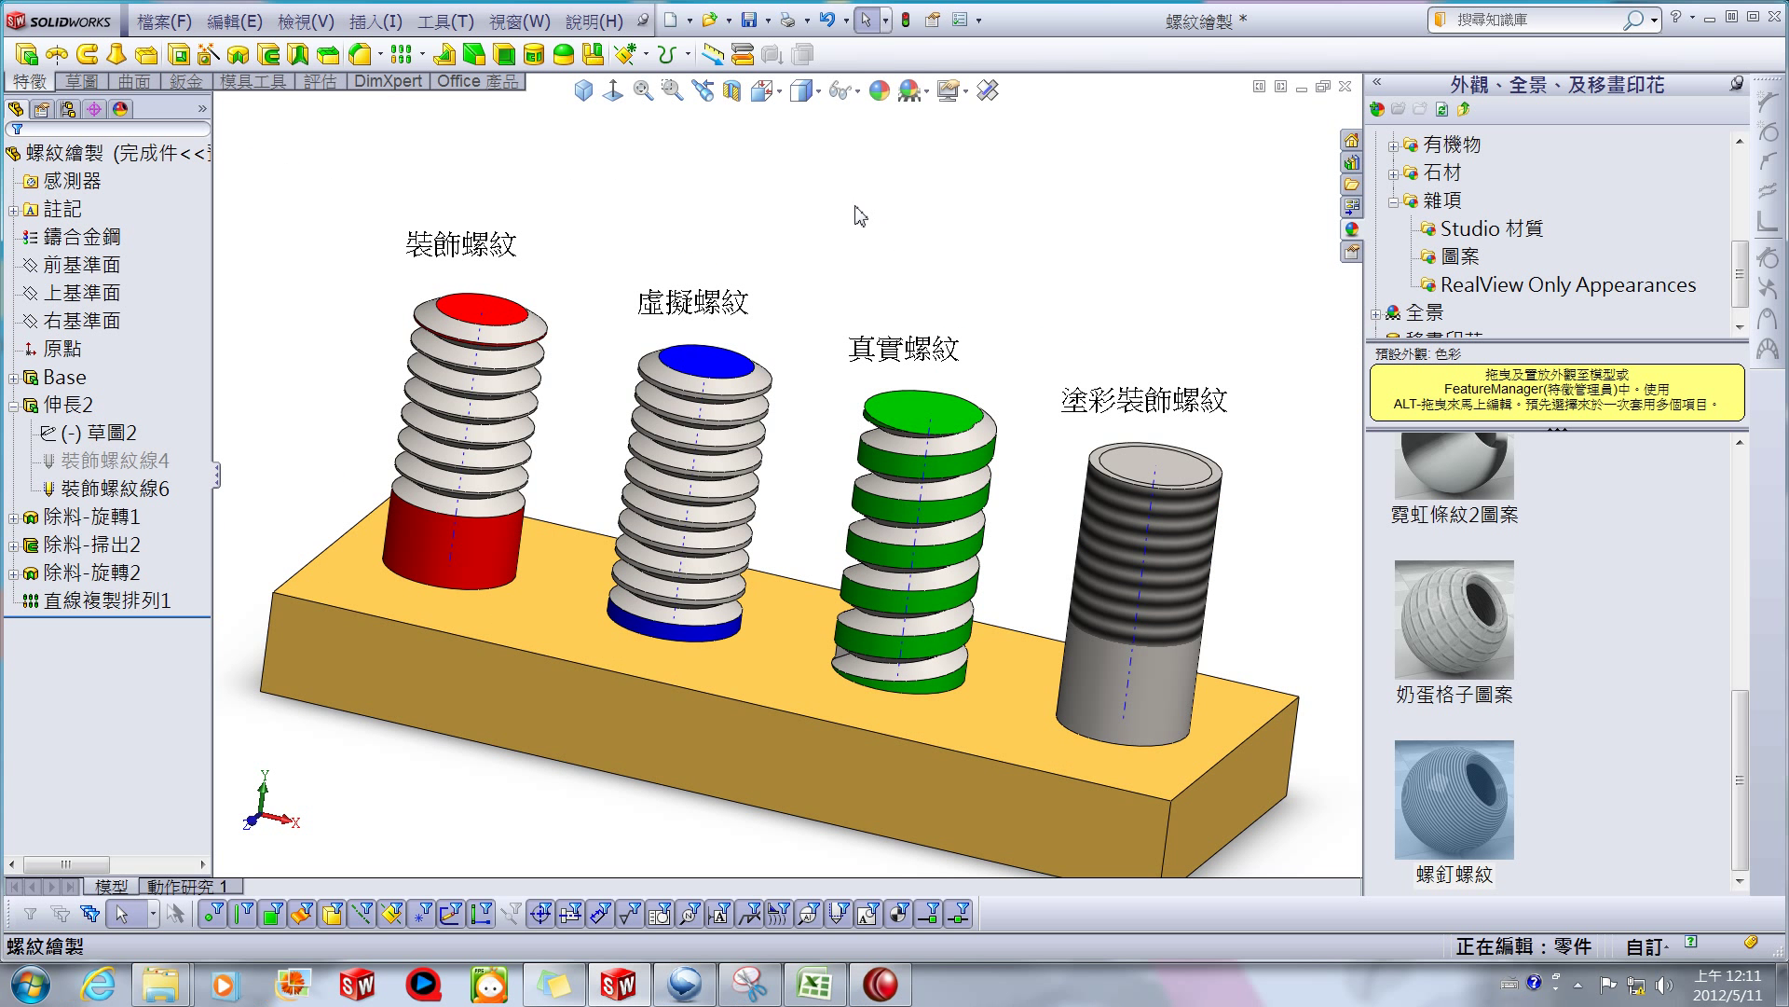
{"action": "middle_click_drag", "start_coordinate": [1103, 298], "coordinate": [1045, 308]}
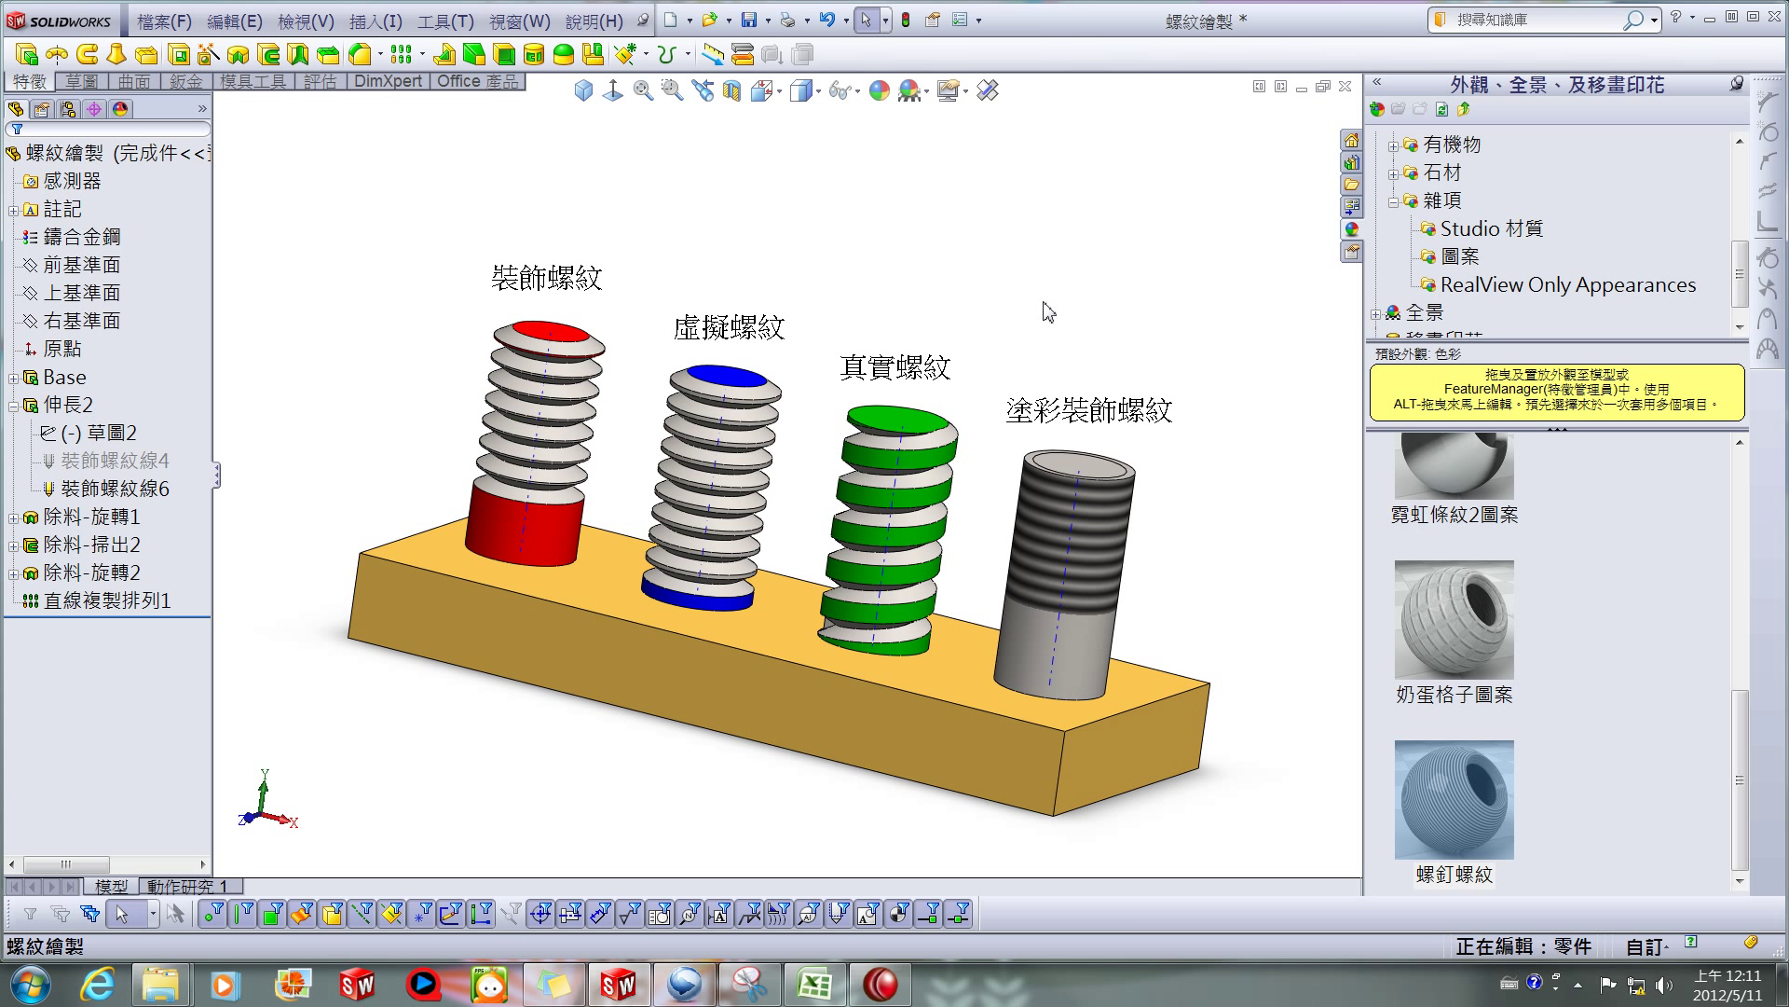